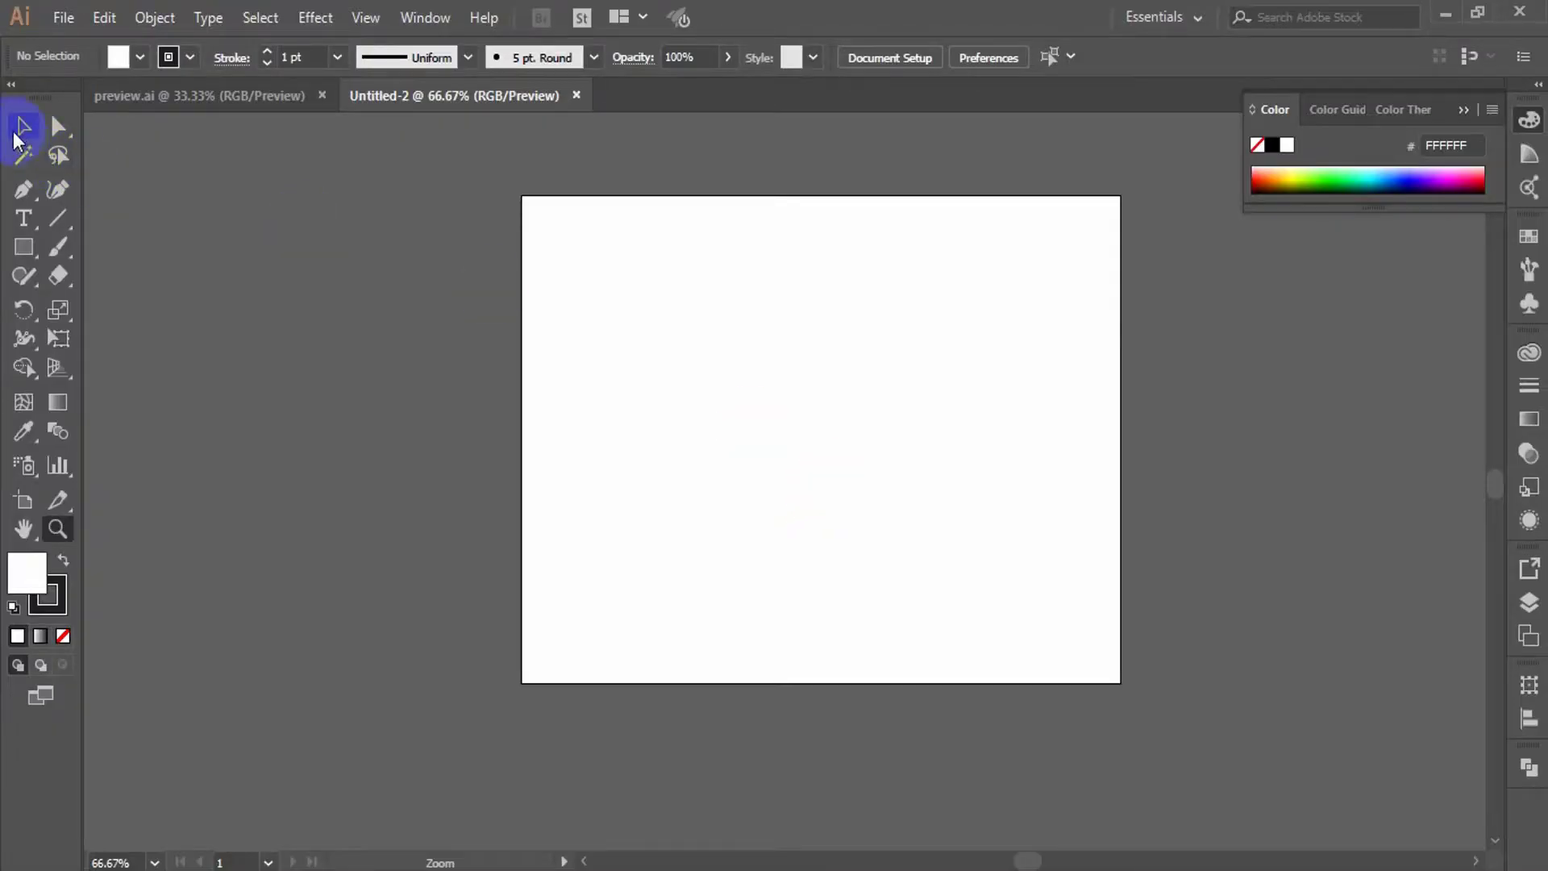
# - Place the letters T and E on the artboard as two separate text objects
pyautogui.click(24, 217)
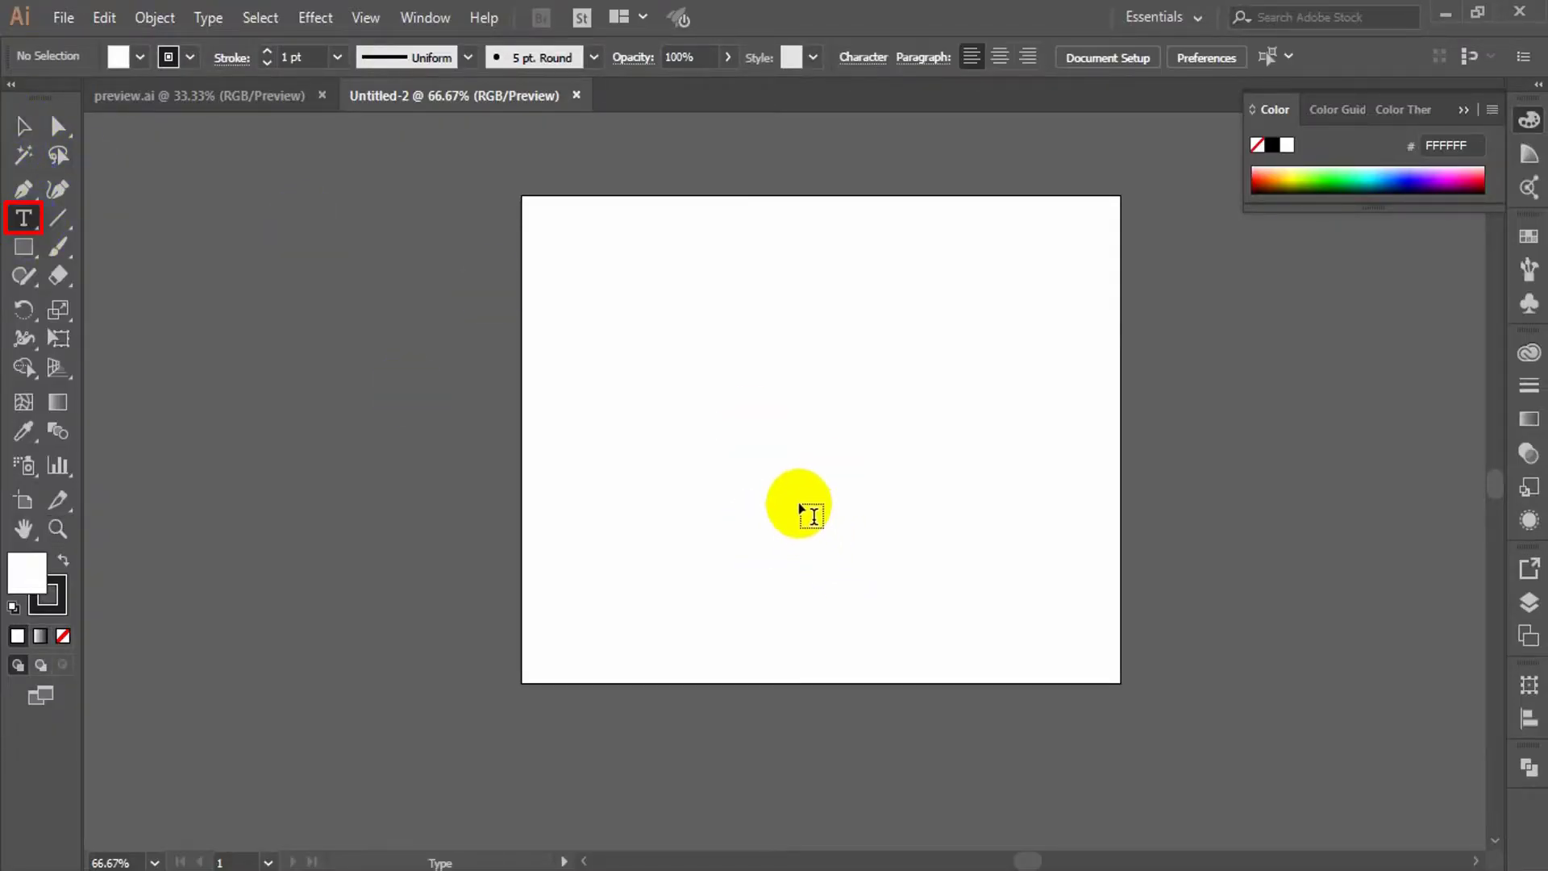
pyautogui.click(633, 484)
pyautogui.write('T')
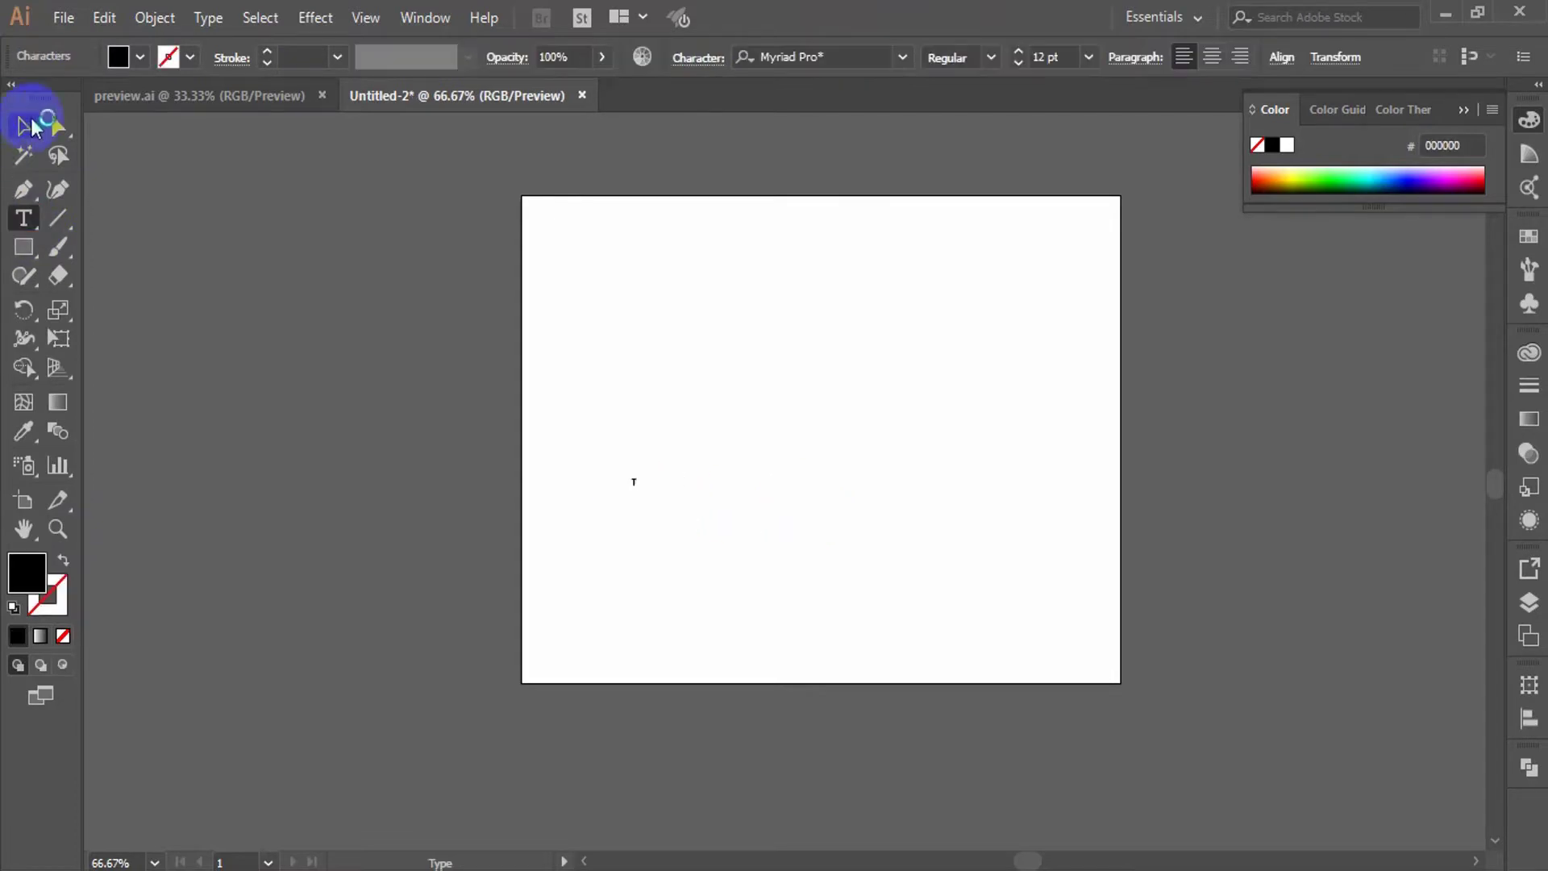
pyautogui.click(29, 123)
pyautogui.hotkey('ctrl', 'space')
pyautogui.keyDown('ctrl'); pyautogui.click(650, 534); pyautogui.keyUp('ctrl')
pyautogui.keyDown('ctrl'); pyautogui.doubleClick(819, 454); pyautogui.keyUp('ctrl')
pyautogui.click(29, 218)
pyautogui.click(469, 518)
pyautogui.write('E')
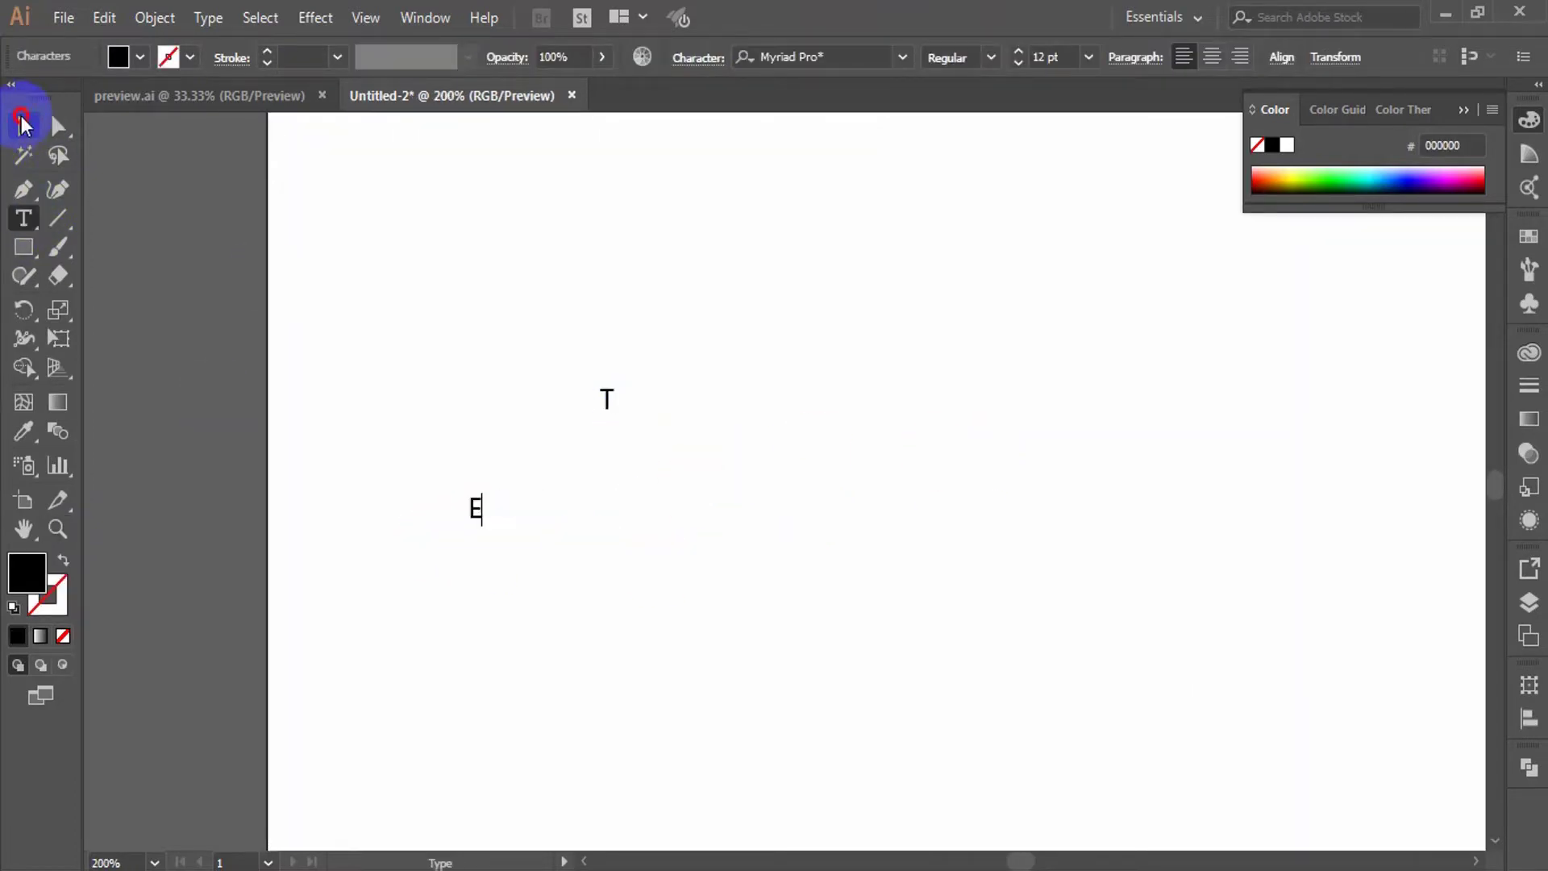
# - Add the letters C and H as separate text objects on the artboard
pyautogui.click(684, 502)
pyautogui.write('C')
pyautogui.click(881, 443)
pyautogui.write('H')
pyautogui.click(21, 129)
pyautogui.press('t')
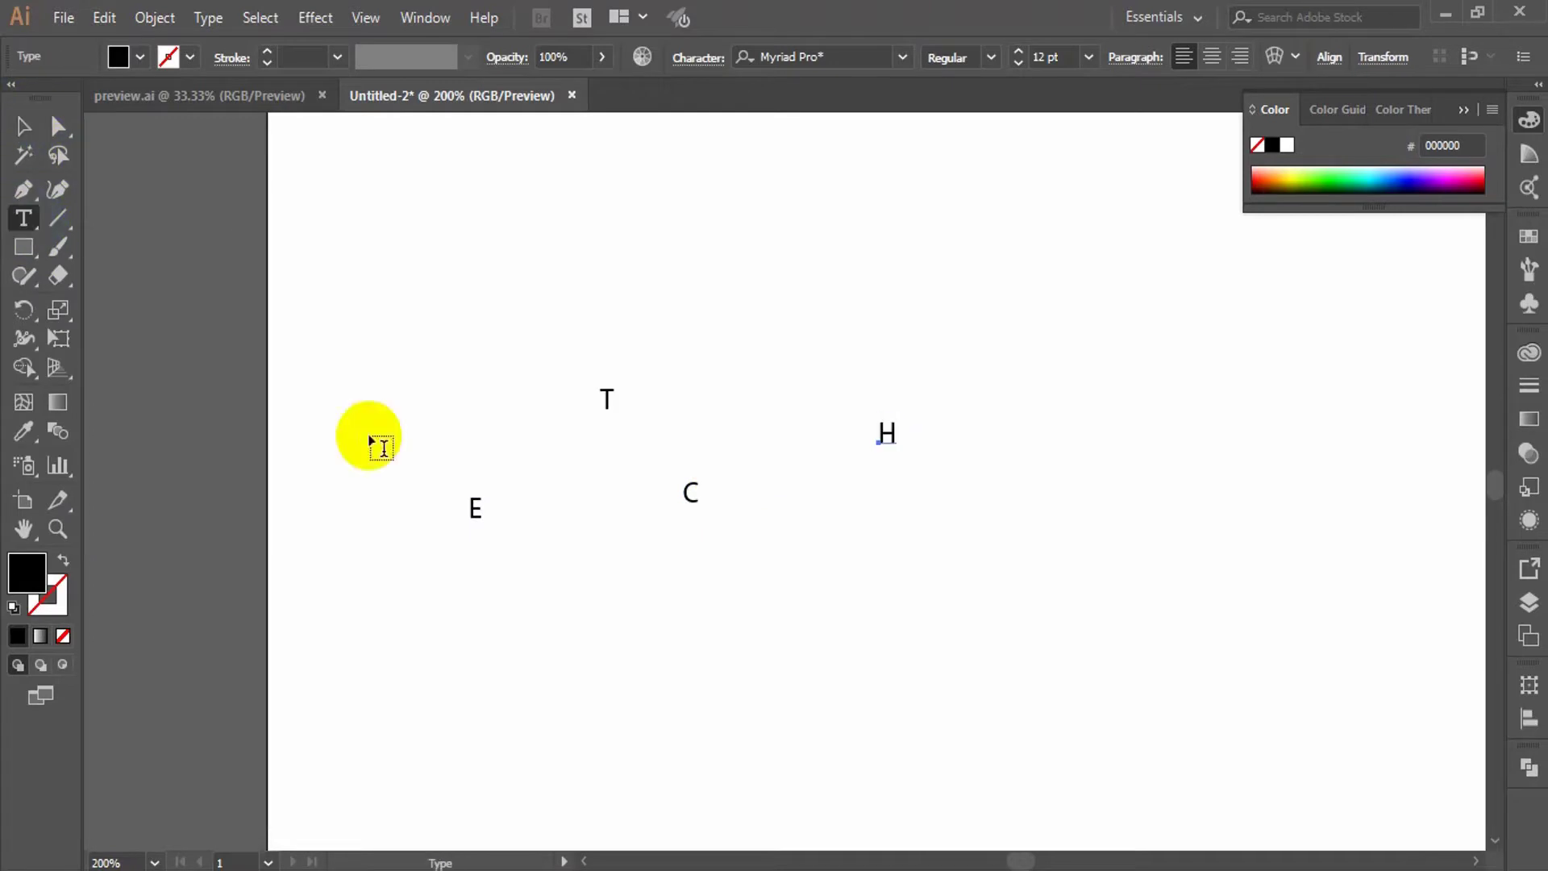
# - Add the letters N and T as separate text objects in the lower part of the artboard
pyautogui.click(641, 668)
pyautogui.write('N')
pyautogui.click(20, 123)
pyautogui.press('t')
pyautogui.click(830, 630)
pyautogui.write('T')
pyautogui.press('Escape')
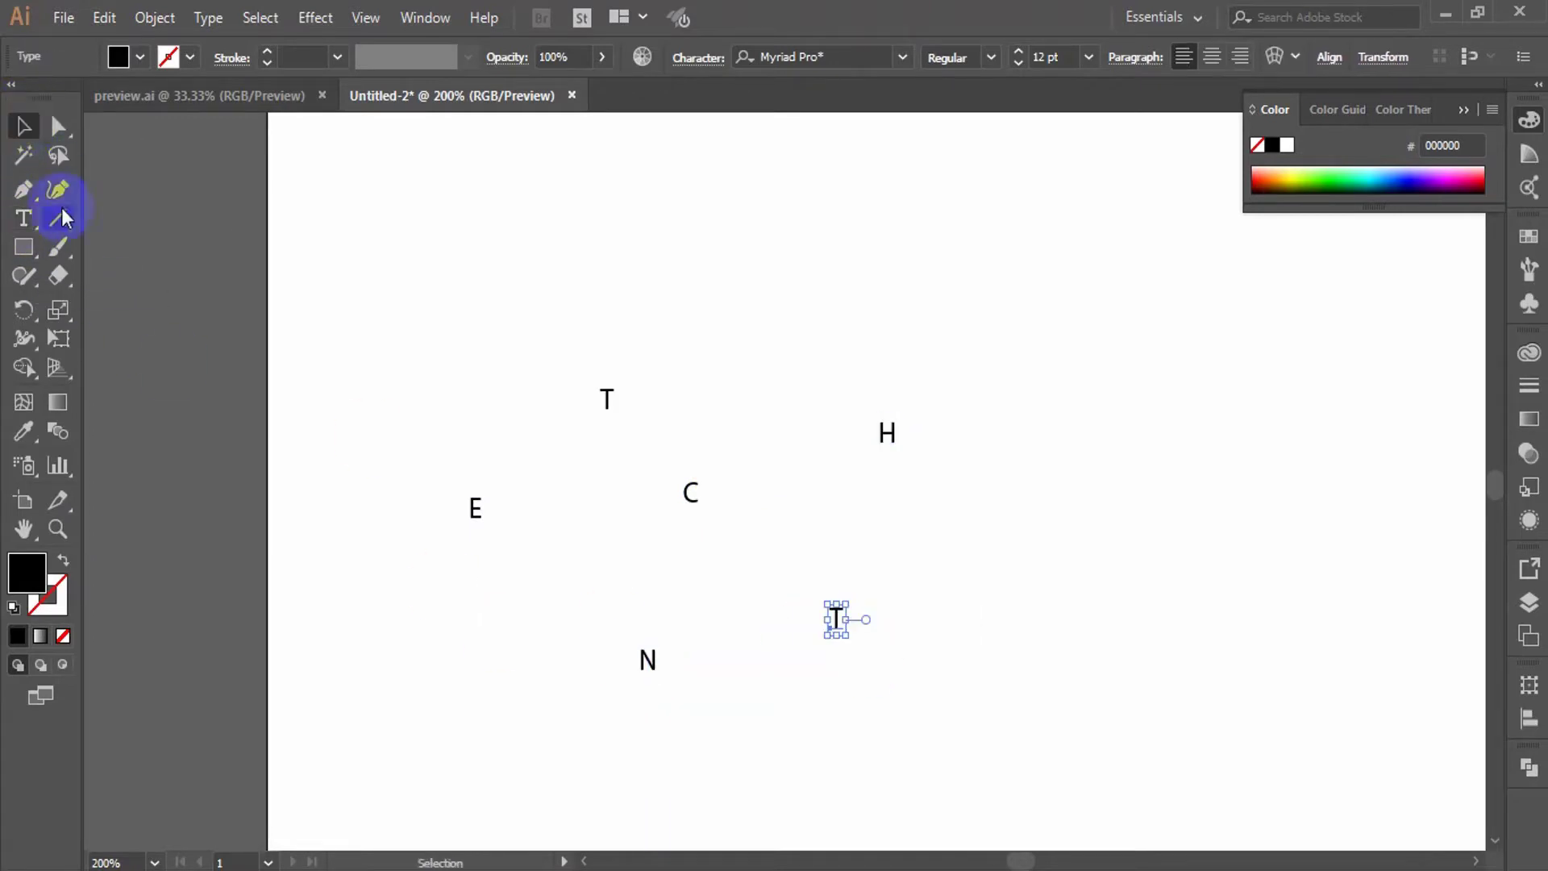
# - Add the letters U, T and S as separate text objects above the existing letters
pyautogui.press('t')
pyautogui.click(516, 246)
pyautogui.write('U')
pyautogui.press('Escape')
pyautogui.press('t')
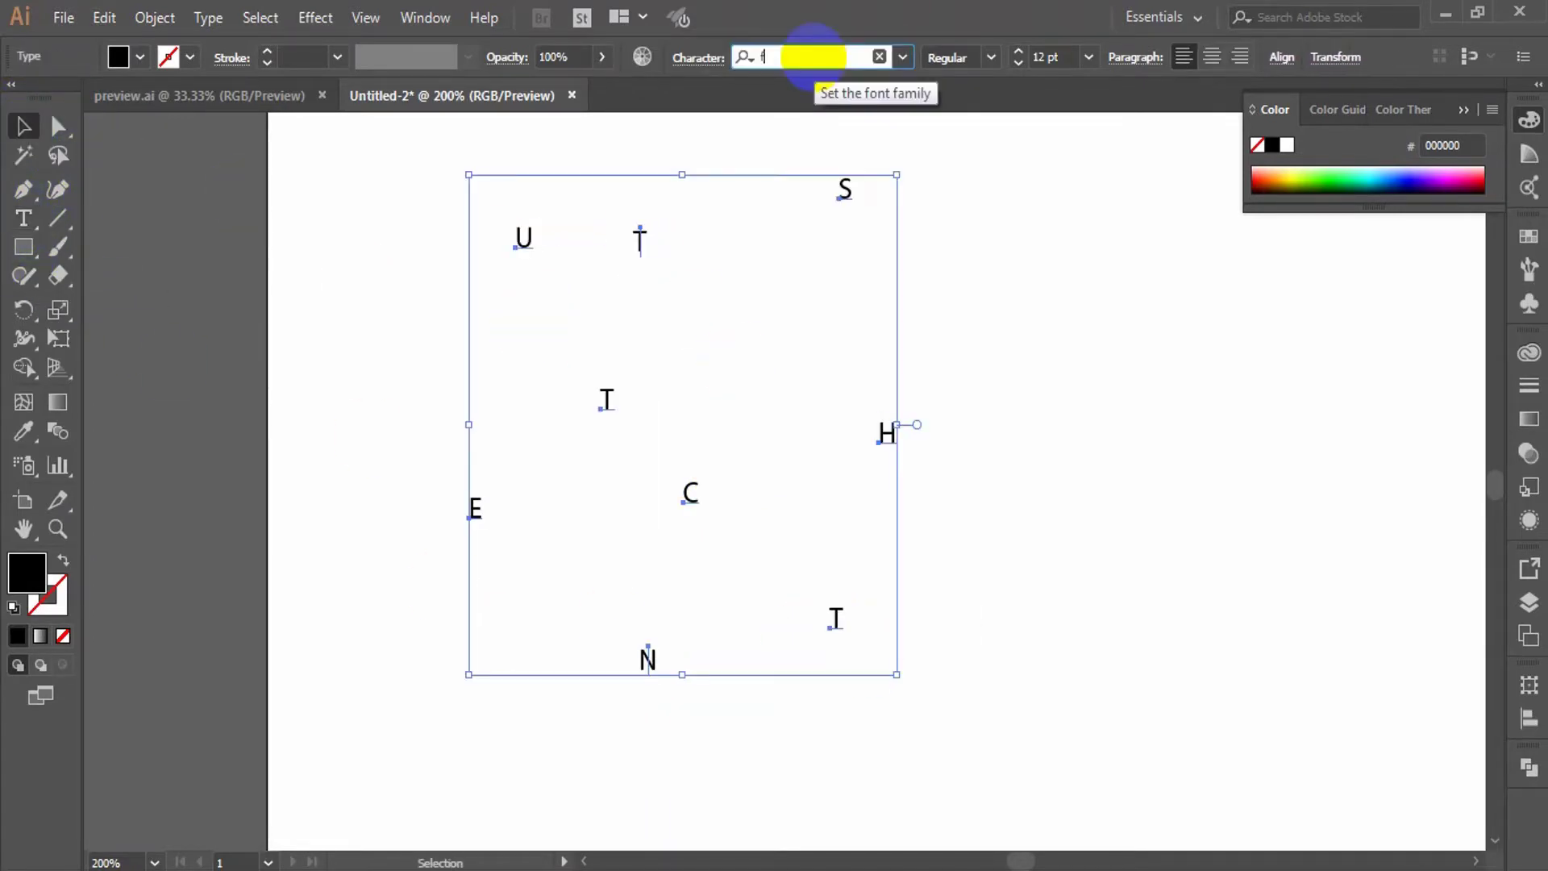
# - Set the font of all the letters to Futura Bold
pyautogui.click(814, 55)
pyautogui.write('futu')
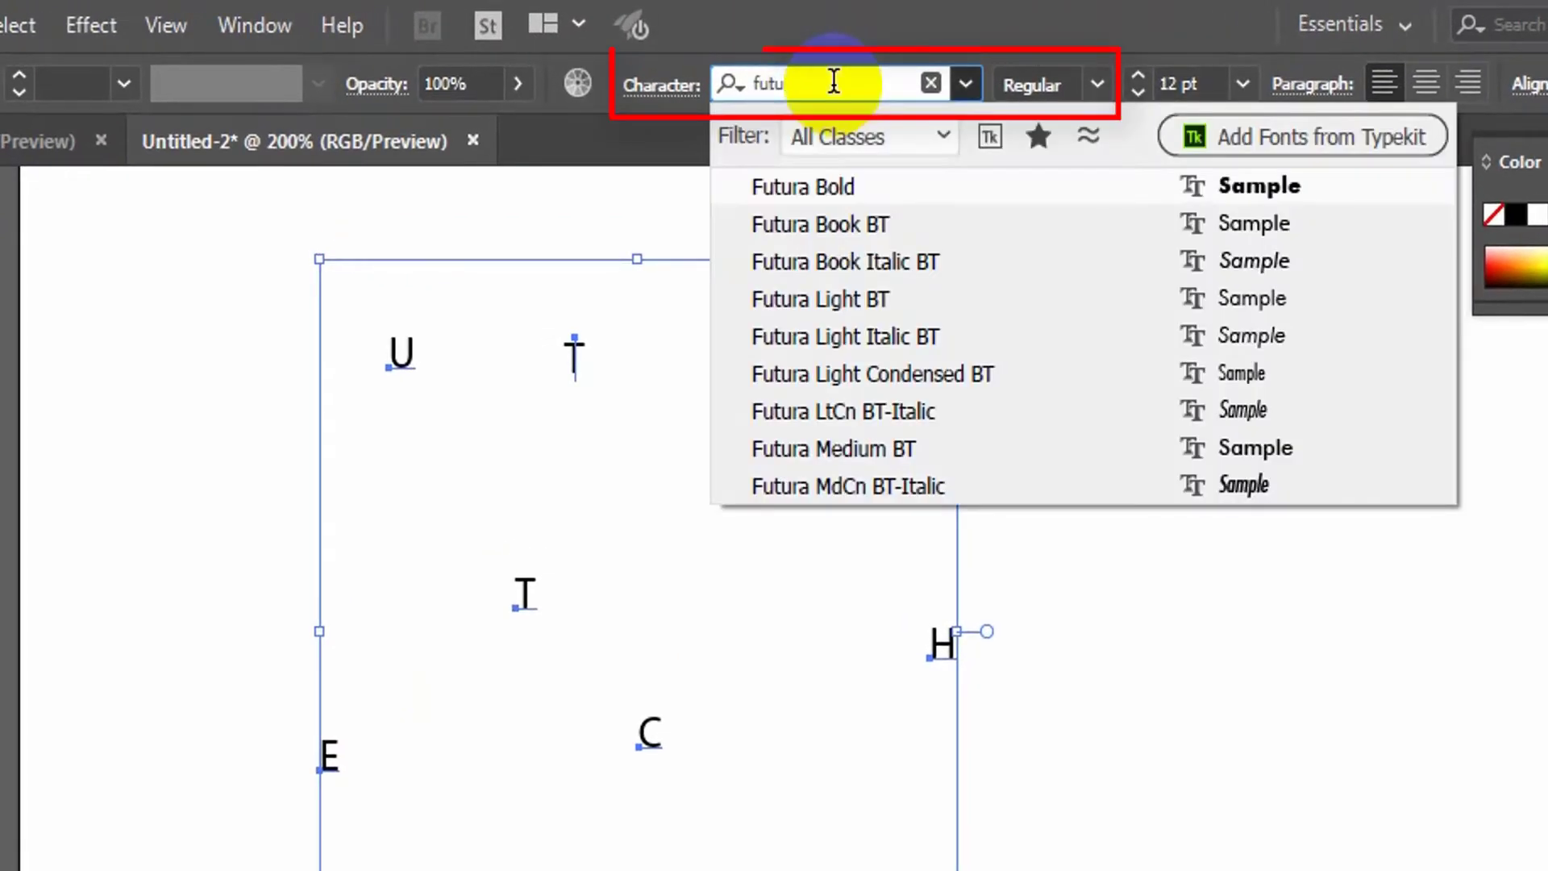
pyautogui.click(879, 186)
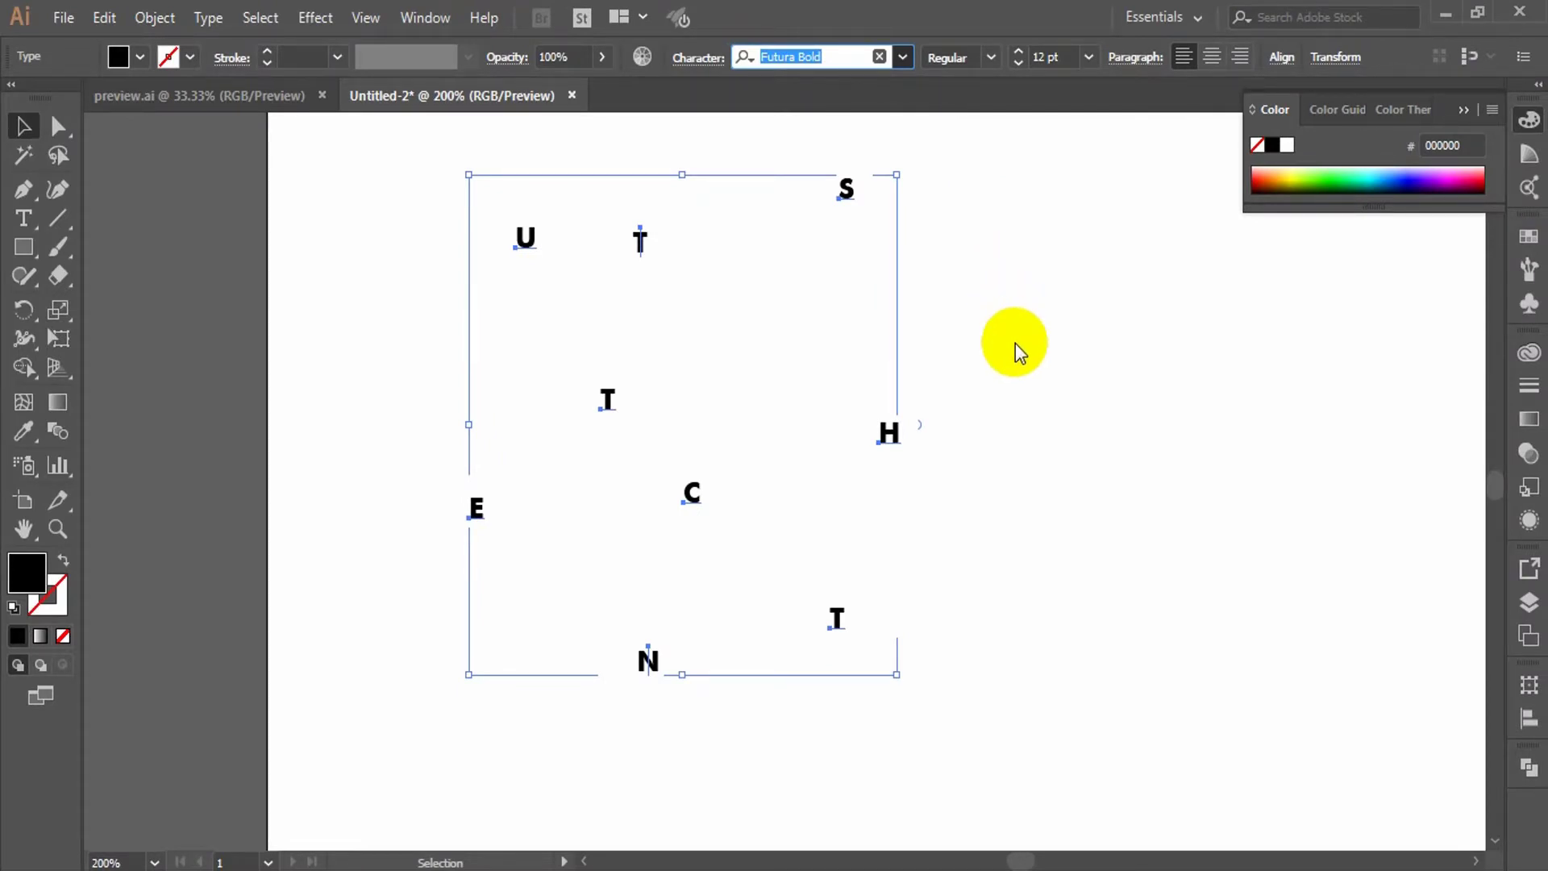
pyautogui.click(1014, 342)
# - Line up the separate letters in a row to spell TECHNTUTS and enlarge the word across the artboard
pyautogui.moveTo(644, 239); pyautogui.dragTo(406, 321)
pyautogui.moveTo(476, 508); pyautogui.dragTo(425, 325)
pyautogui.moveTo(691, 492); pyautogui.dragTo(452, 327)
pyautogui.moveTo(888, 432); pyautogui.dragTo(480, 326)
pyautogui.moveTo(648, 661); pyautogui.dragTo(514, 321)
pyautogui.moveTo(608, 400); pyautogui.dragTo(533, 326)
pyautogui.moveTo(526, 237); pyautogui.dragTo(557, 326)
pyautogui.moveTo(837, 617); pyautogui.dragTo(626, 380)
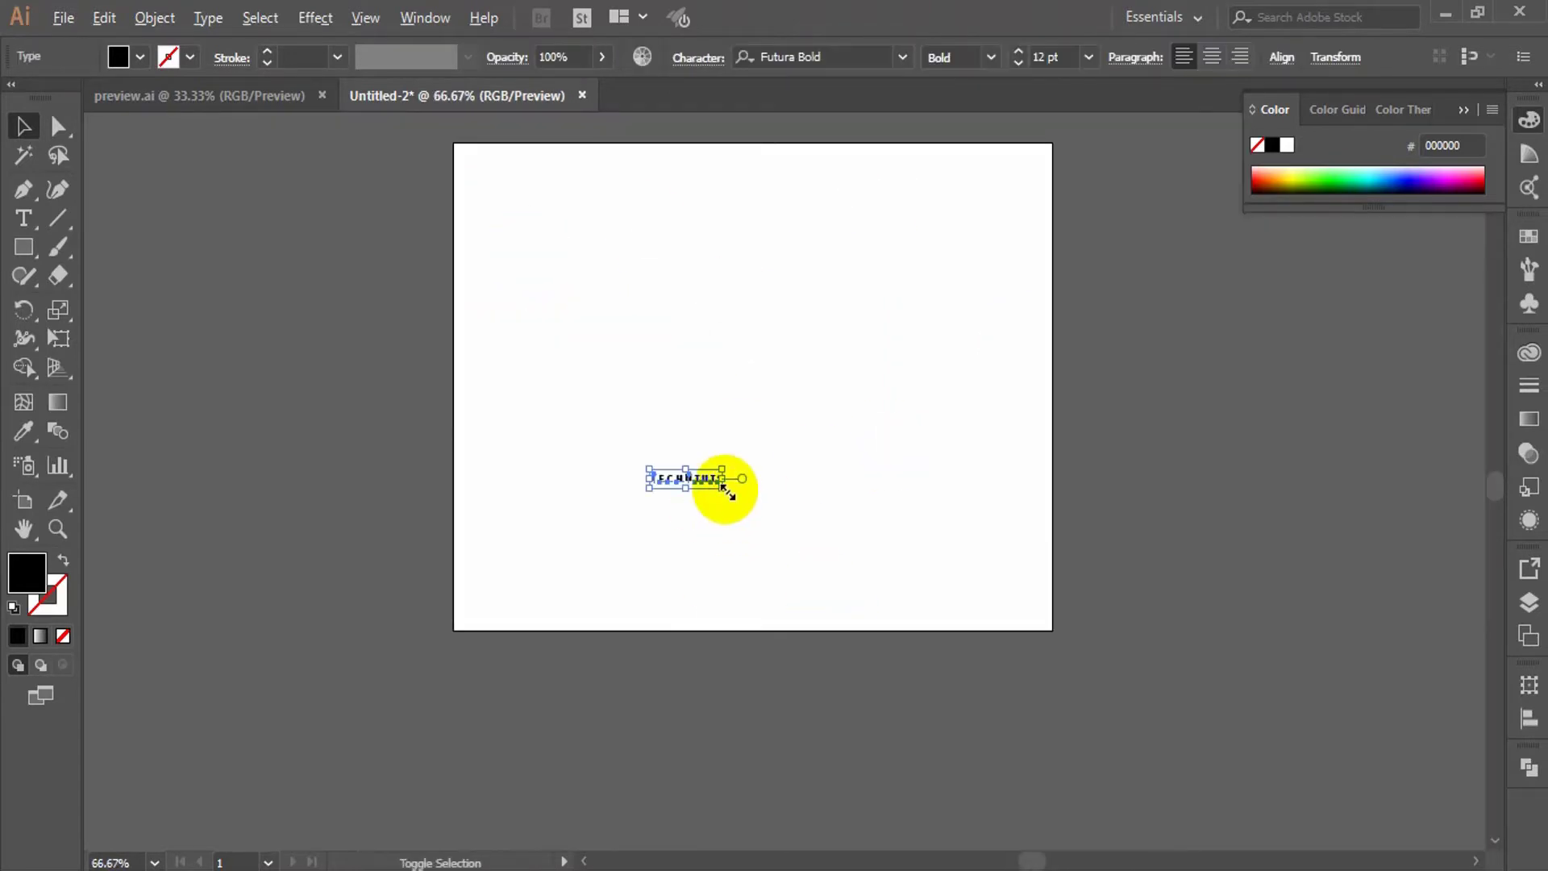
pyautogui.moveTo(725, 488); pyautogui.dragTo(971, 521)
pyautogui.moveTo(730, 448); pyautogui.dragTo(767, 367)
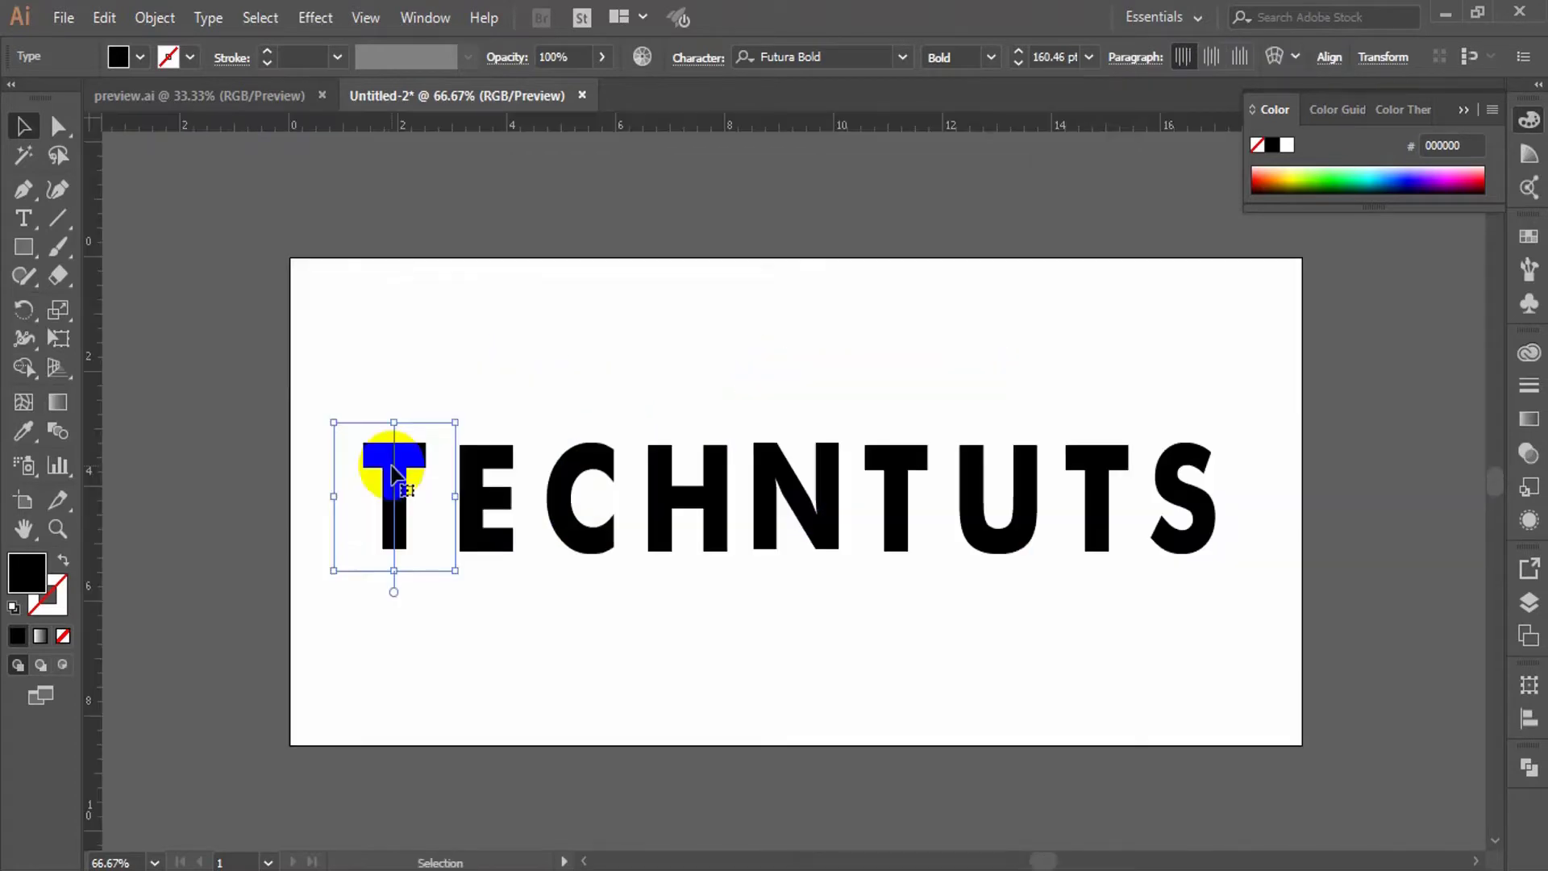
# - Fill all the letters with light grey C6CCC6
pyautogui.click(369, 401)
pyautogui.click(781, 501)
pyautogui.doubleClick(27, 573)
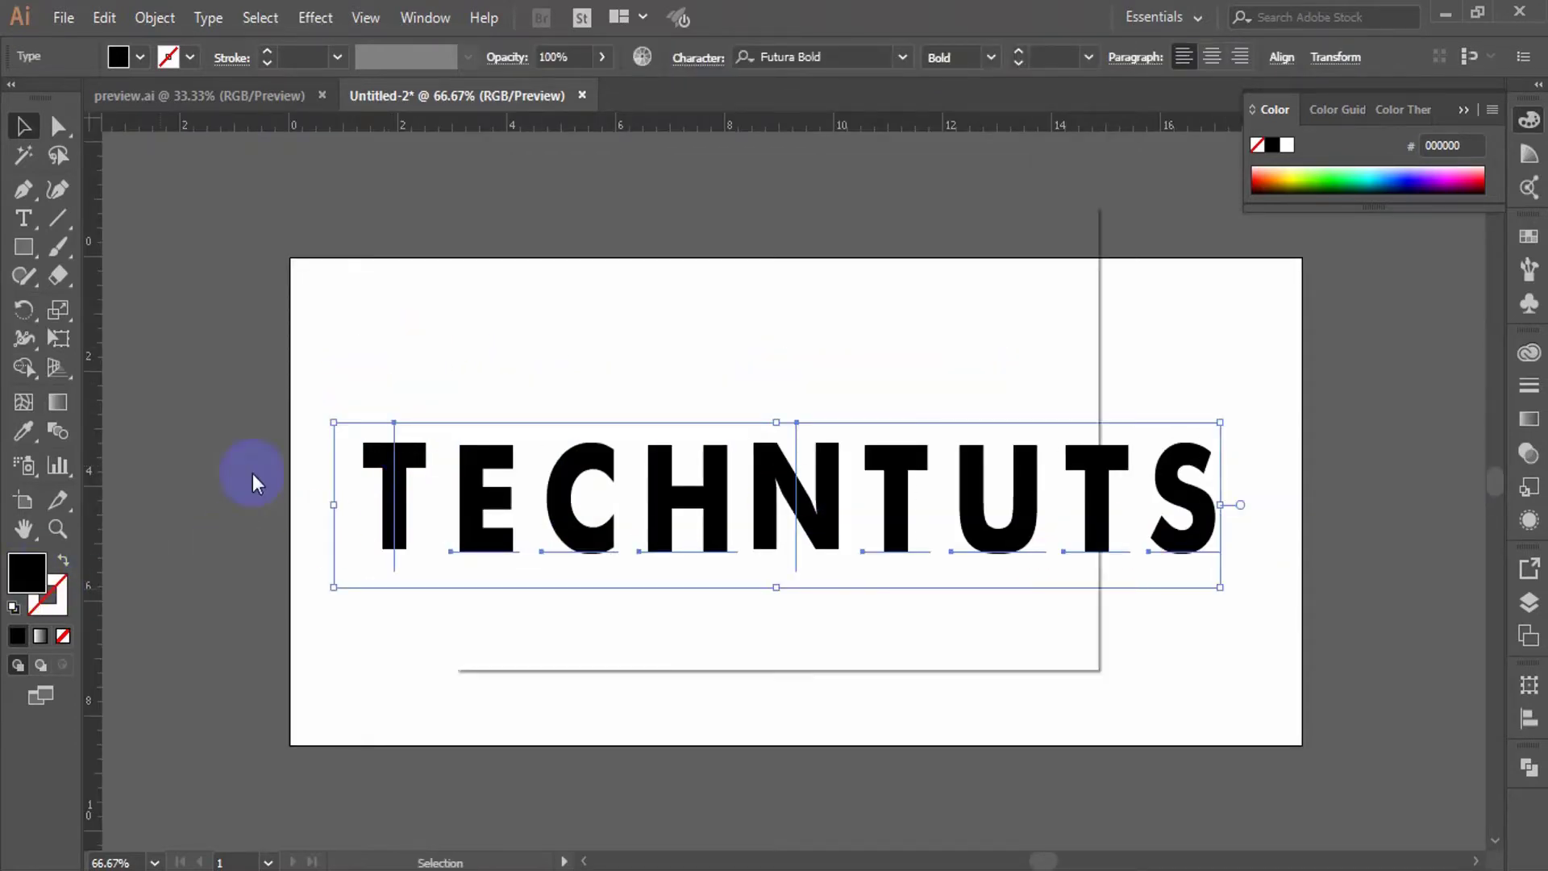
pyautogui.click(482, 342)
pyautogui.click(1013, 294)
pyautogui.click(352, 356)
# - Move the whole TECHNTUTS word off the artboard onto the empty canvas below it
pyautogui.scroll(-1, 351, 356)
pyautogui.moveTo(698, 442); pyautogui.dragTo(731, 792)
pyautogui.scroll(-16, 731, 791)
pyautogui.moveTo(796, 317); pyautogui.dragTo(789, 600)
pyautogui.scroll(-5, 844, 393)
pyautogui.click(844, 394)
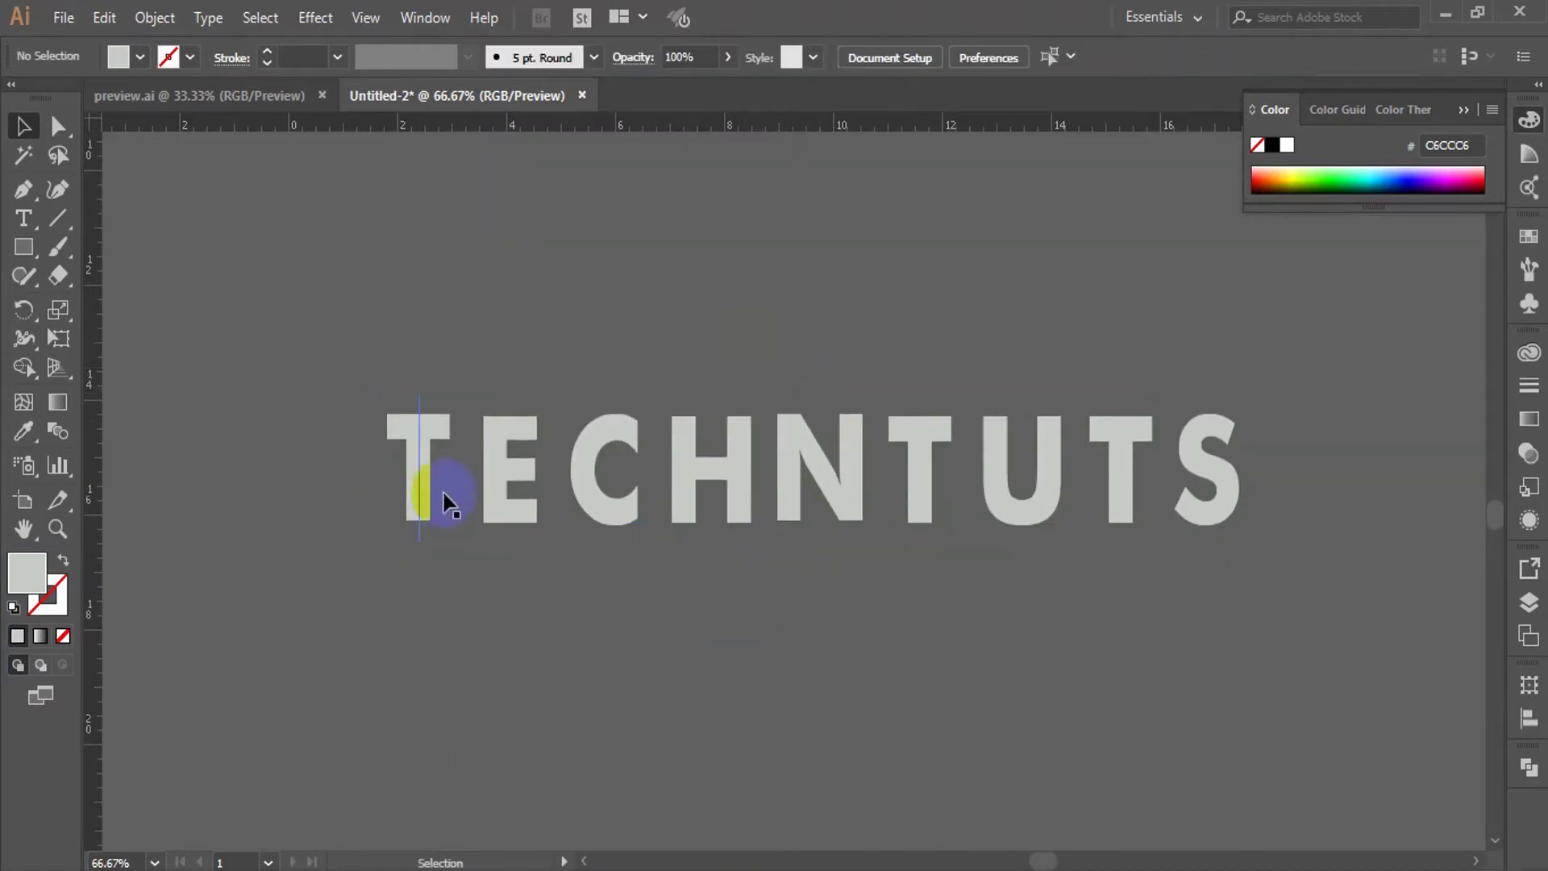
# - Start a 3D Extrude & Bevel effect on the first T with a 46° X-axis rotation and preview enabled
pyautogui.click(409, 466)
pyautogui.click(409, 465)
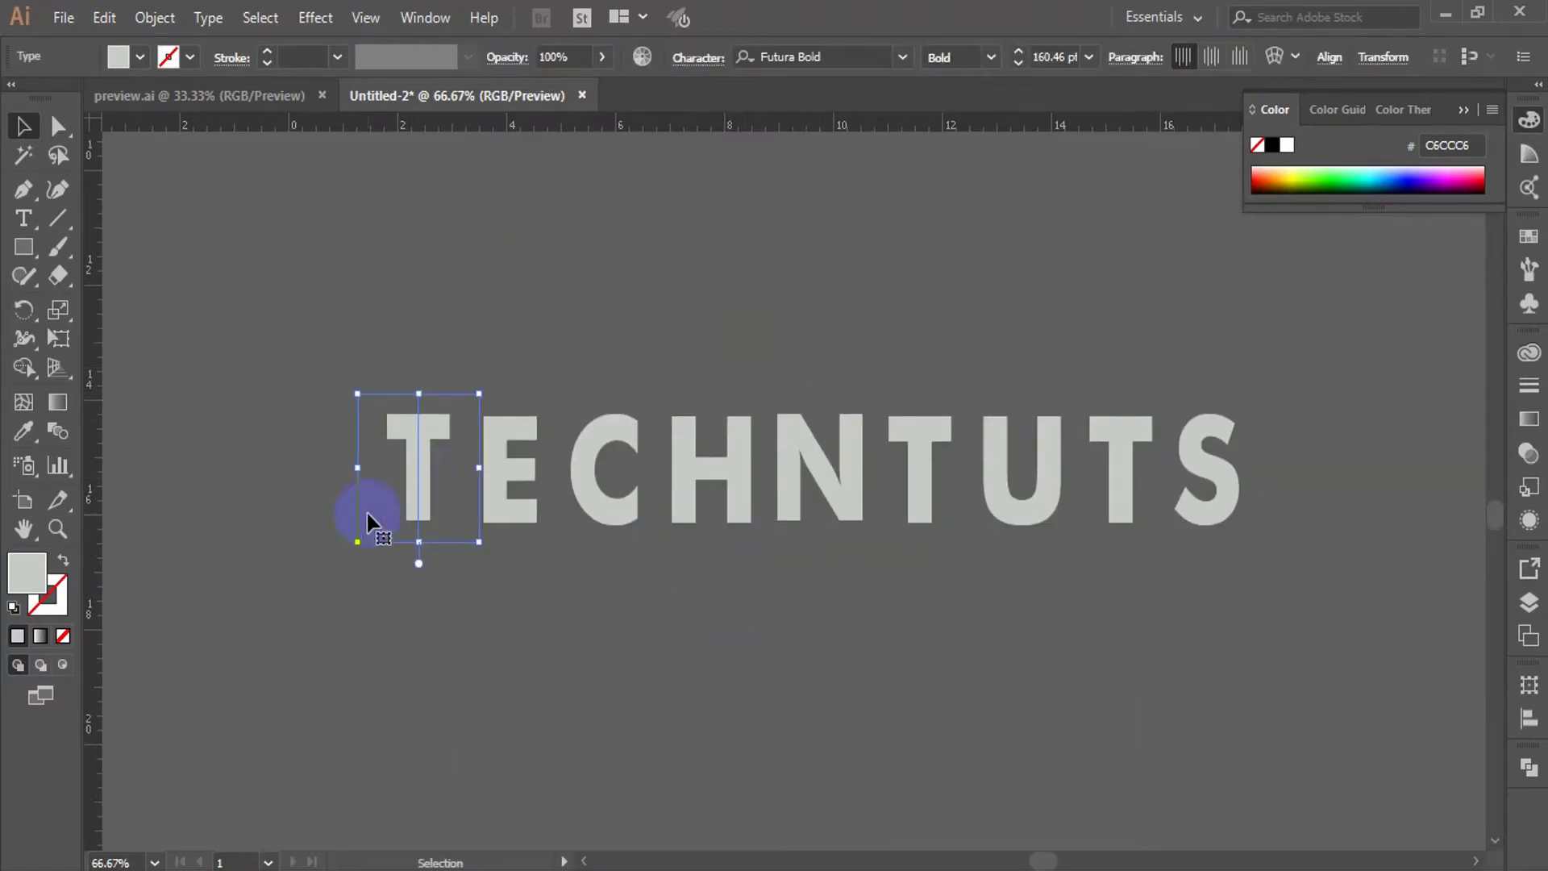
pyautogui.click(326, 14)
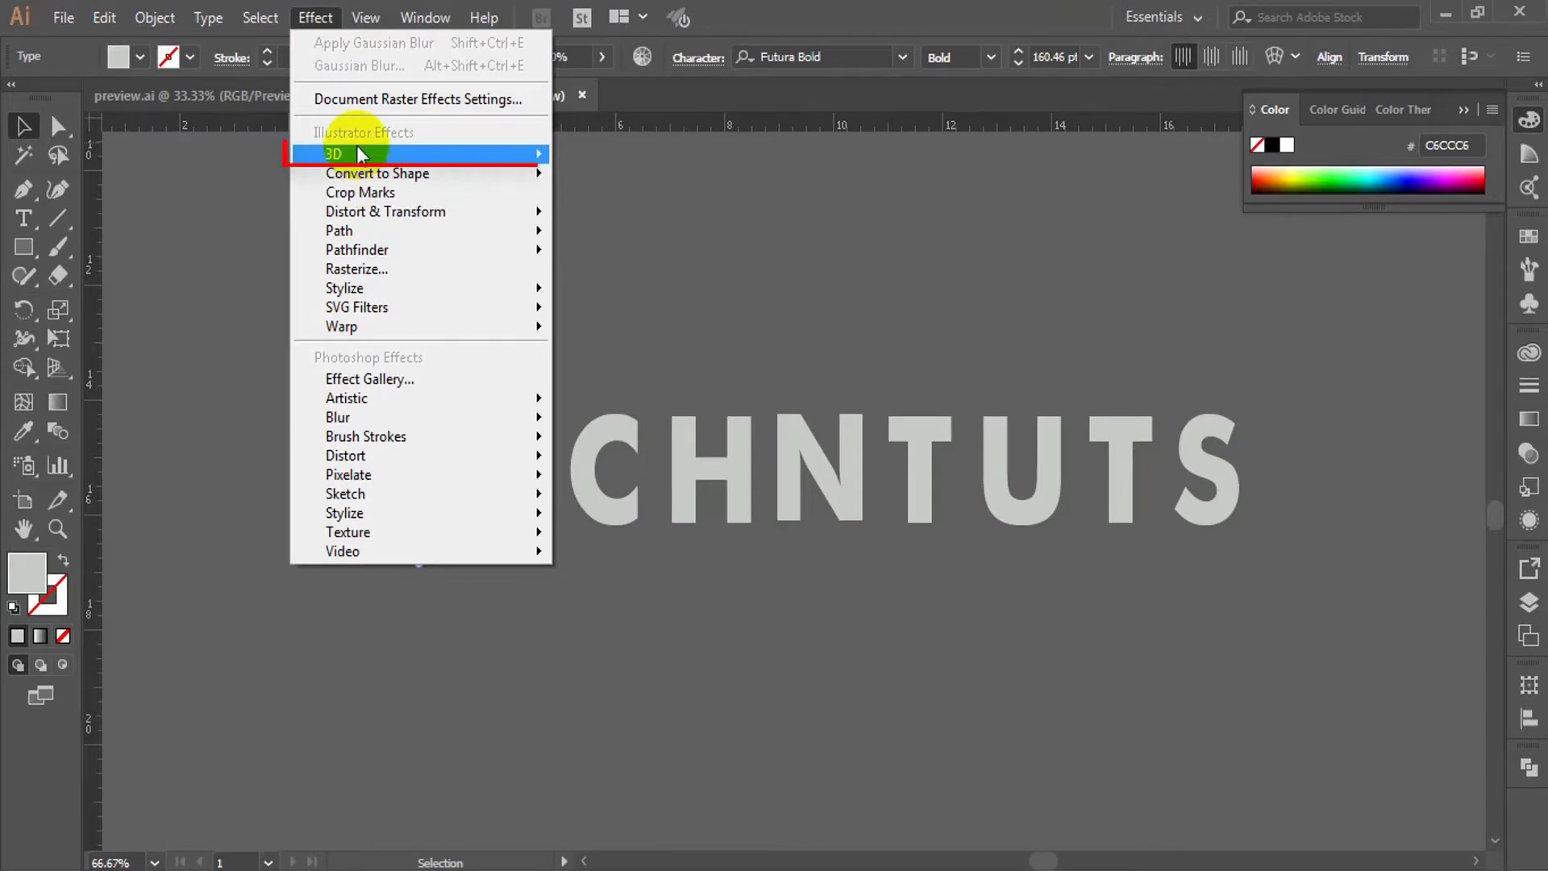
pyautogui.moveTo(357, 151)
pyautogui.click(638, 160)
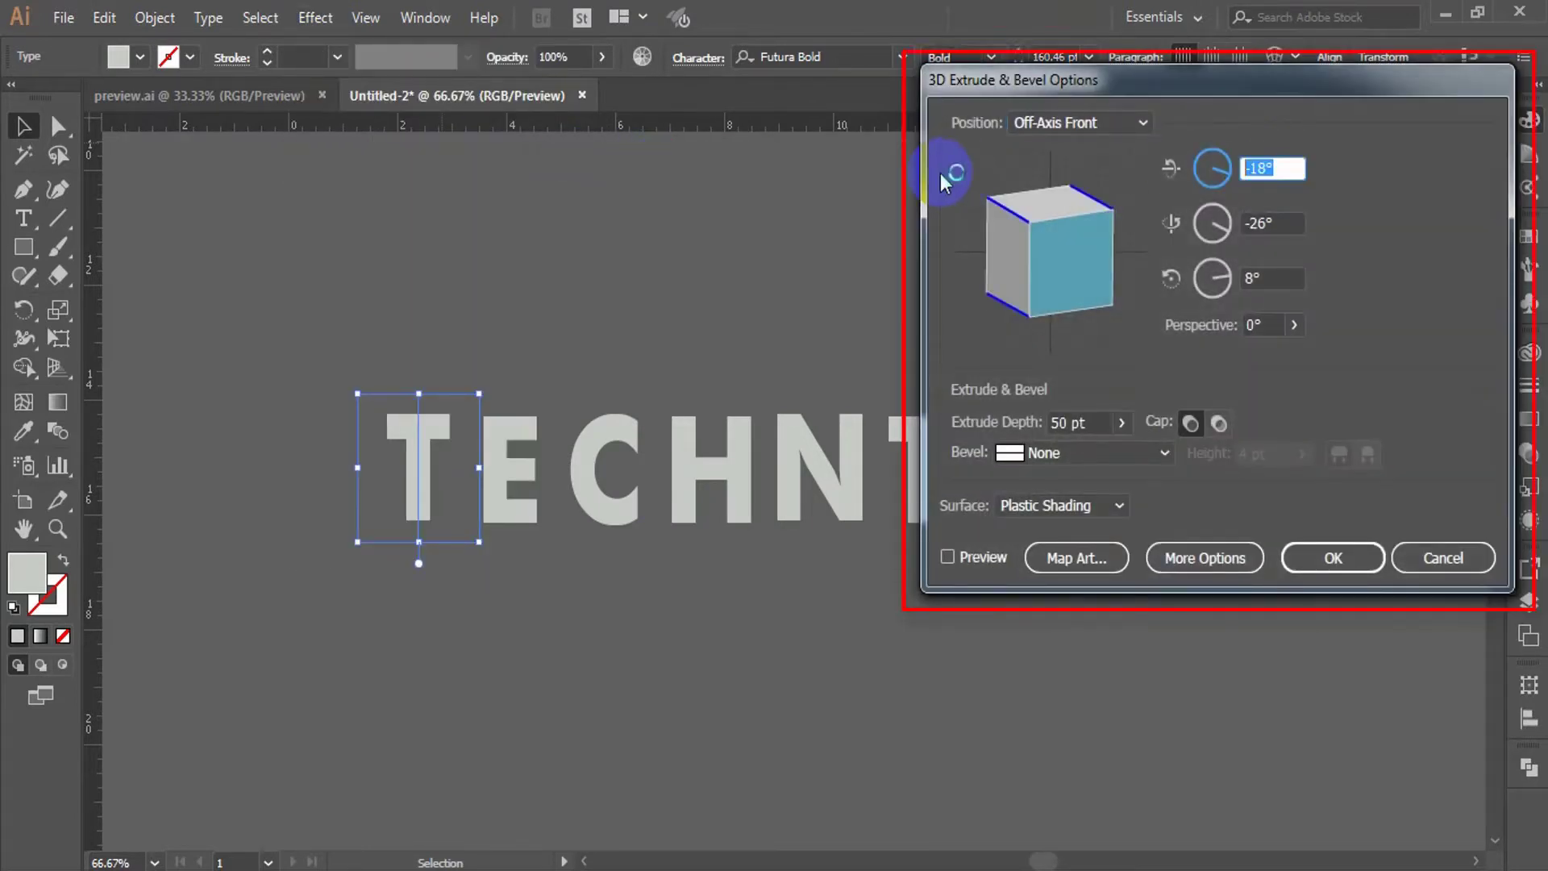
pyautogui.write('46')
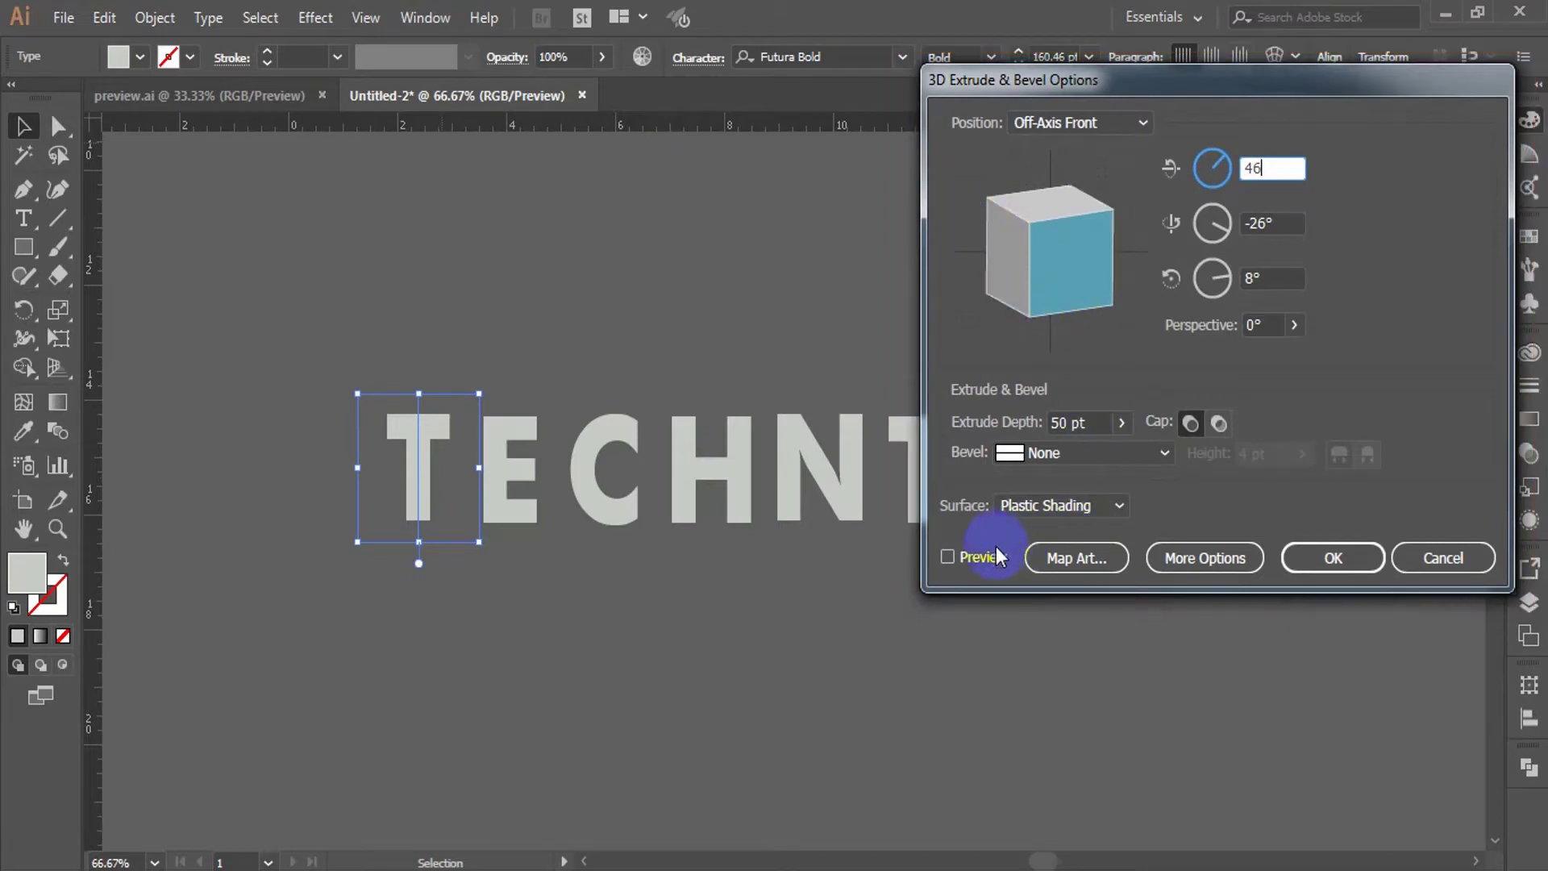
pyautogui.click(988, 559)
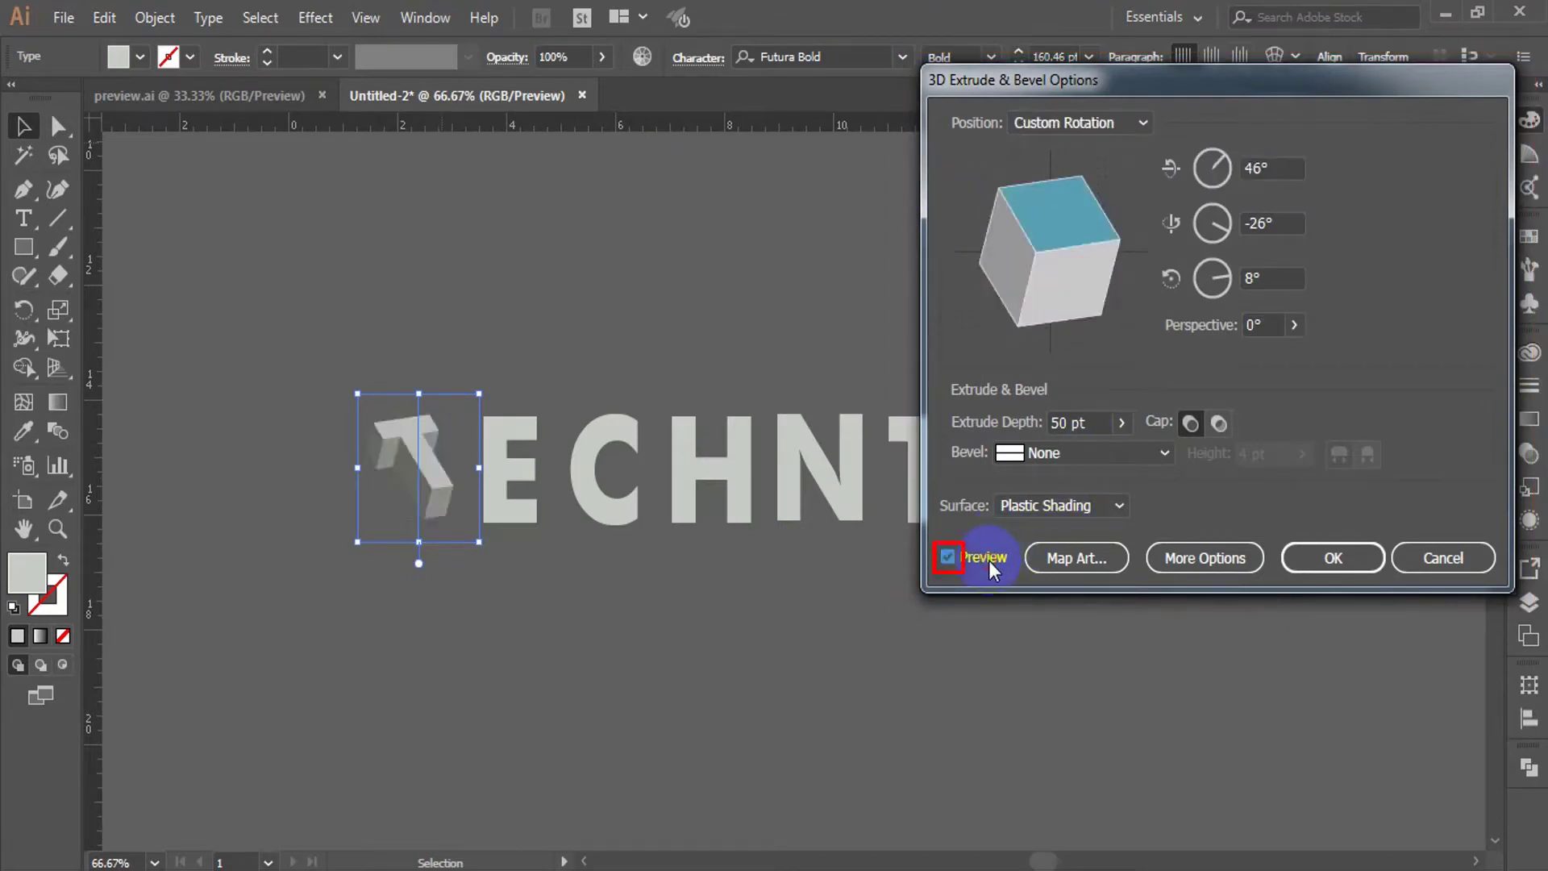
# - Set the first T's extrude depth to 30 pt, keeping the other rotations, and apply the effect
pyautogui.click(1284, 224)
pyautogui.click(1288, 279)
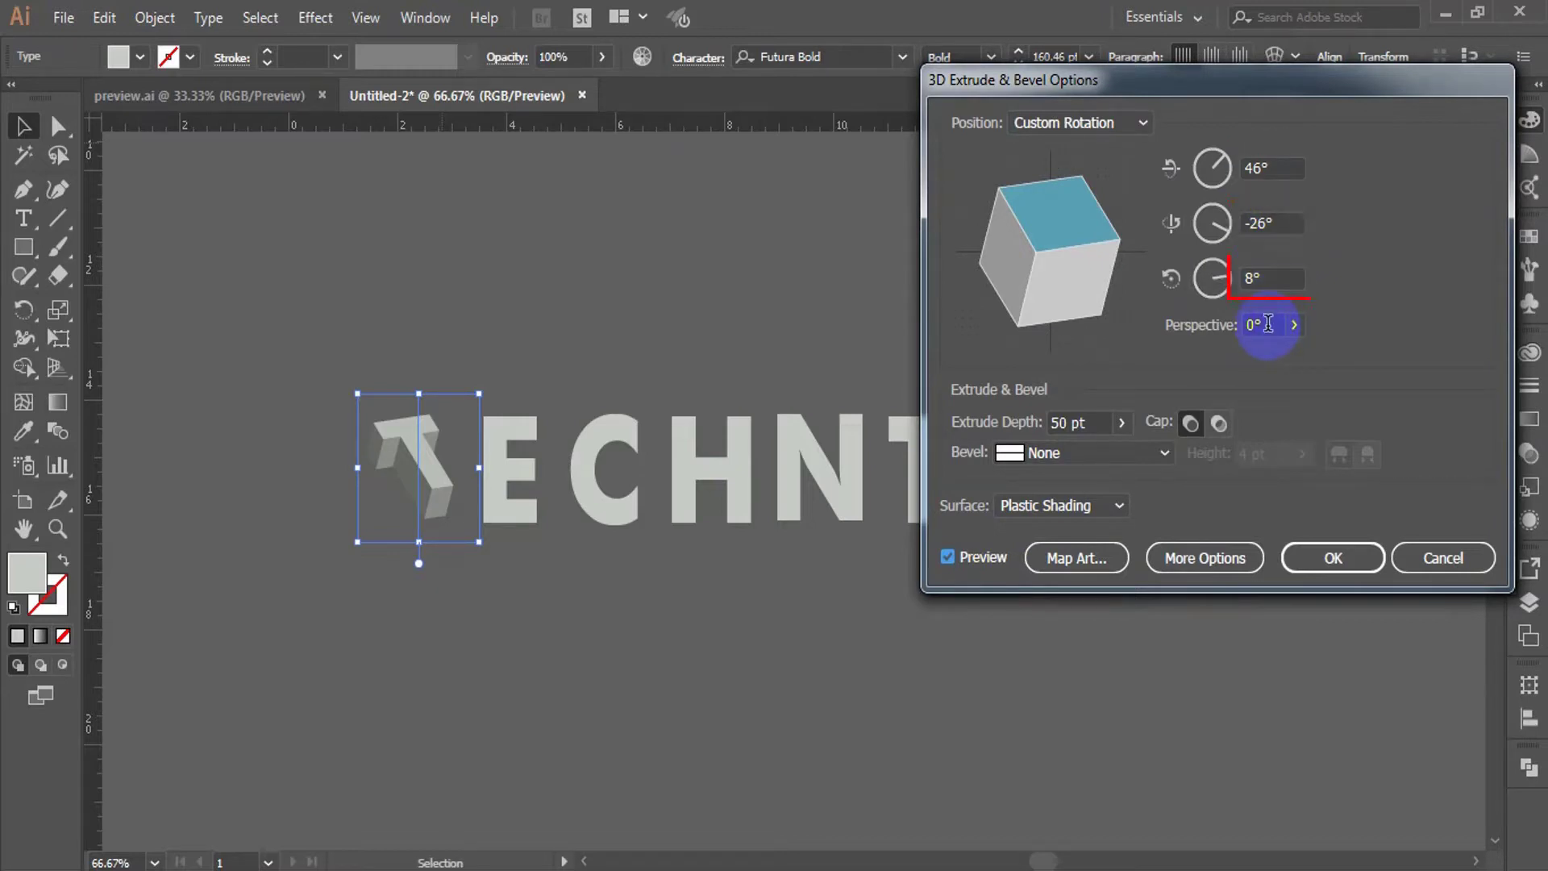
pyautogui.press('Tab')
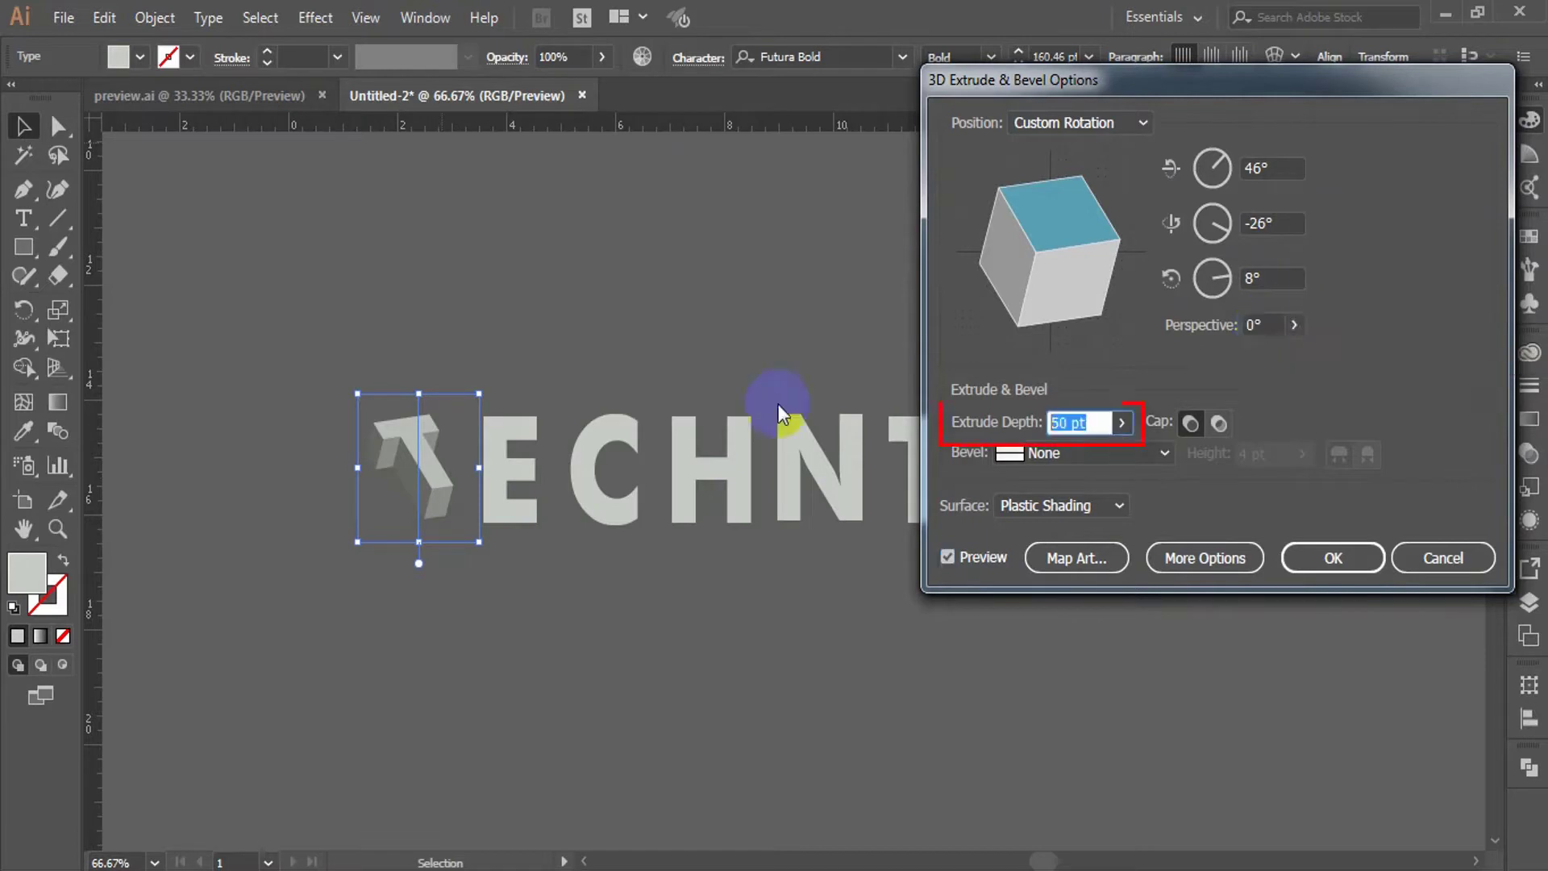
pyautogui.write('30')
pyautogui.press('Tab')
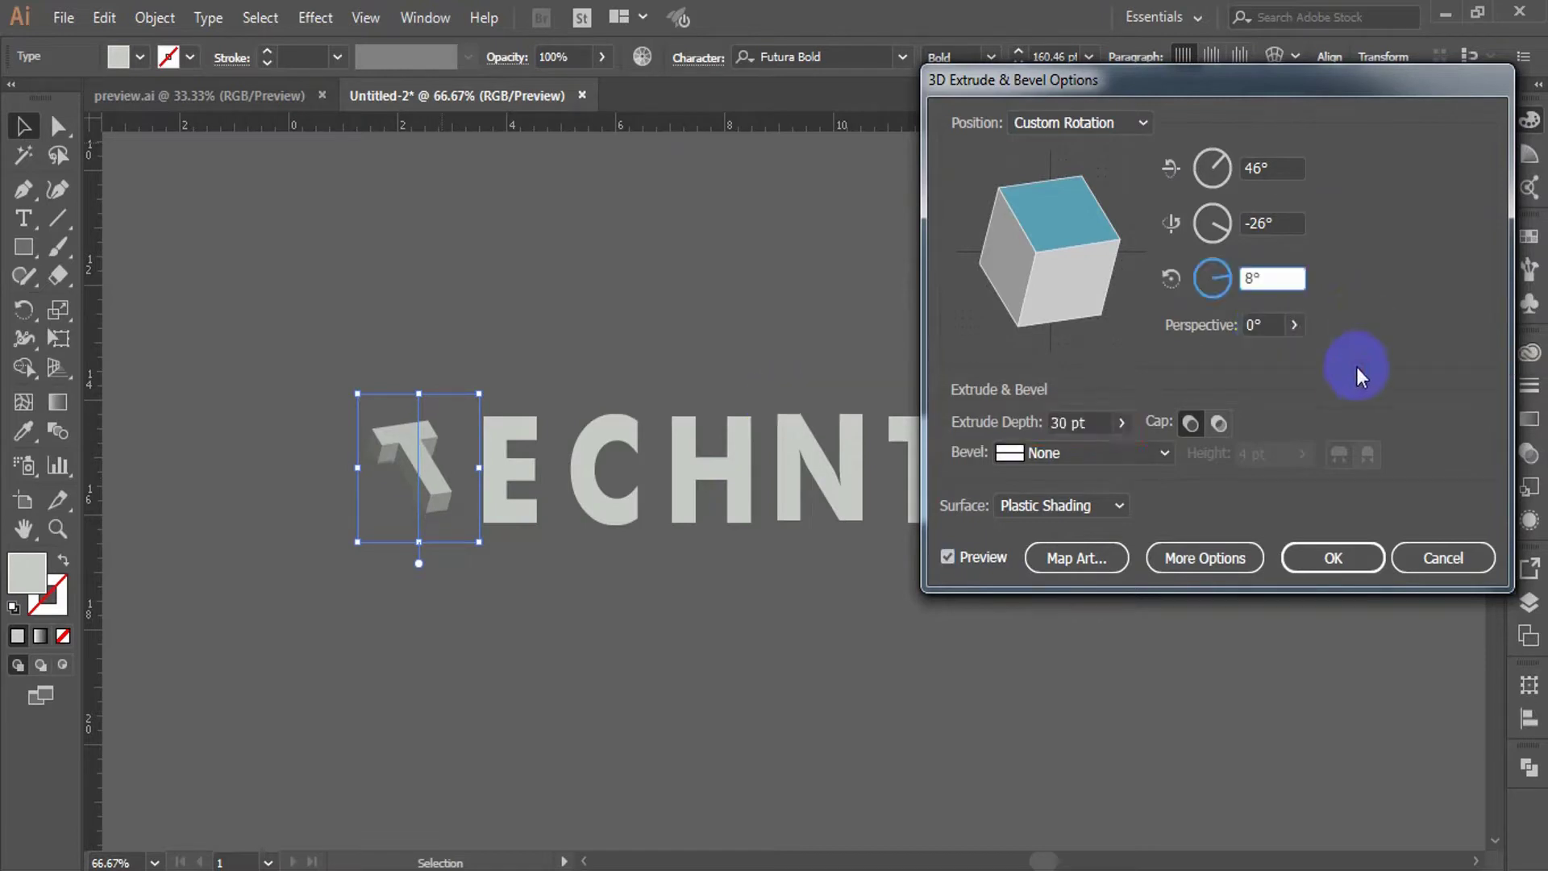
pyautogui.click(1329, 559)
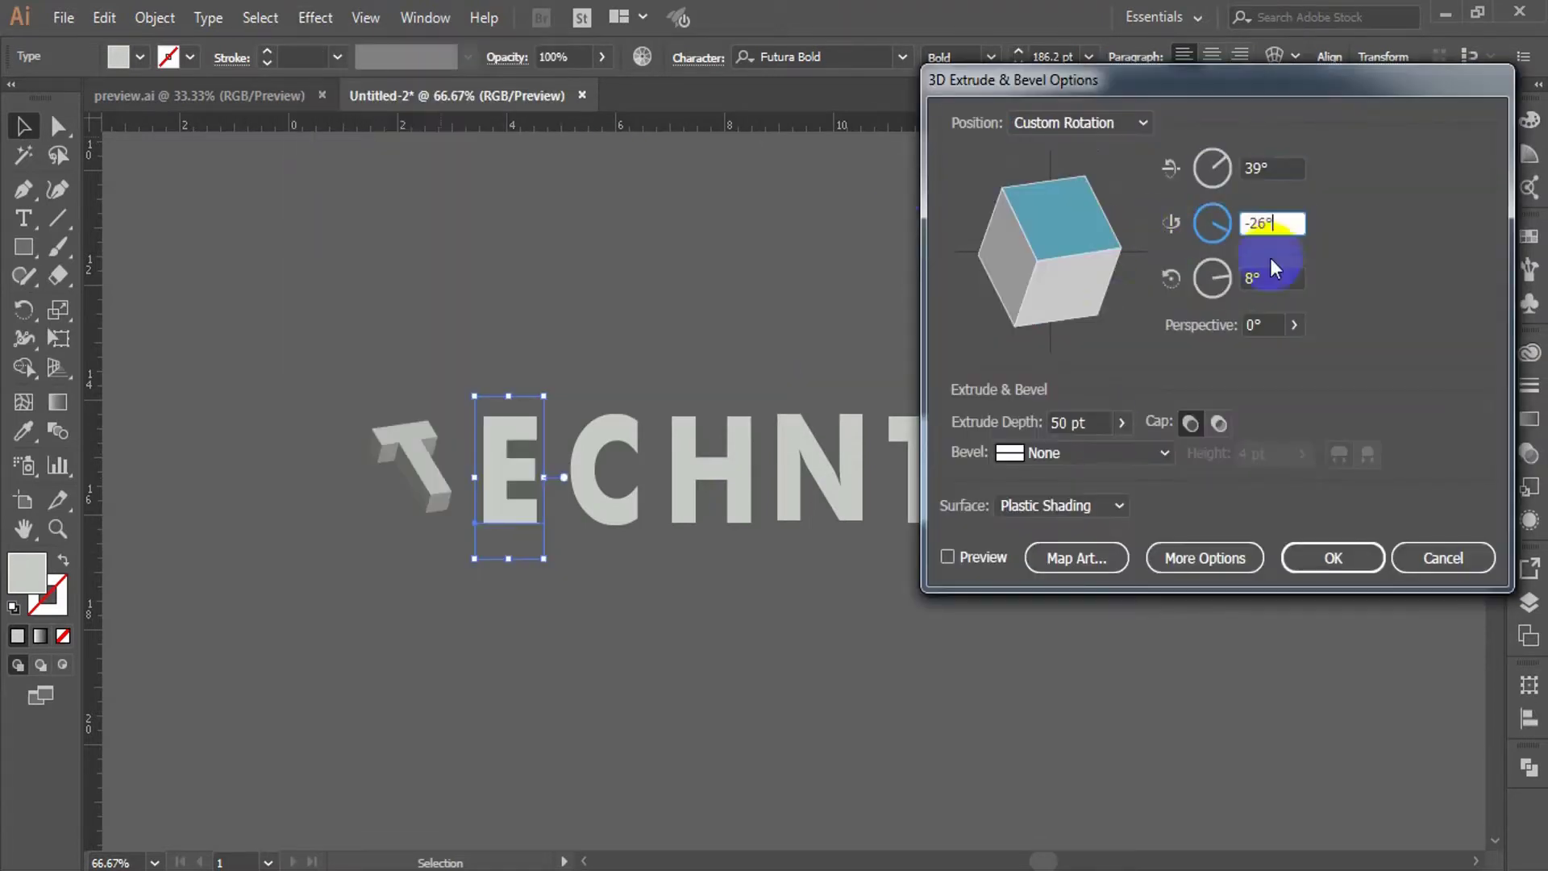
# - Extrude the E in 3D with rotations 39°, 40° and 7° and 41 pt depth, and apply a 3D extrusion to the C
pyautogui.click(952, 558)
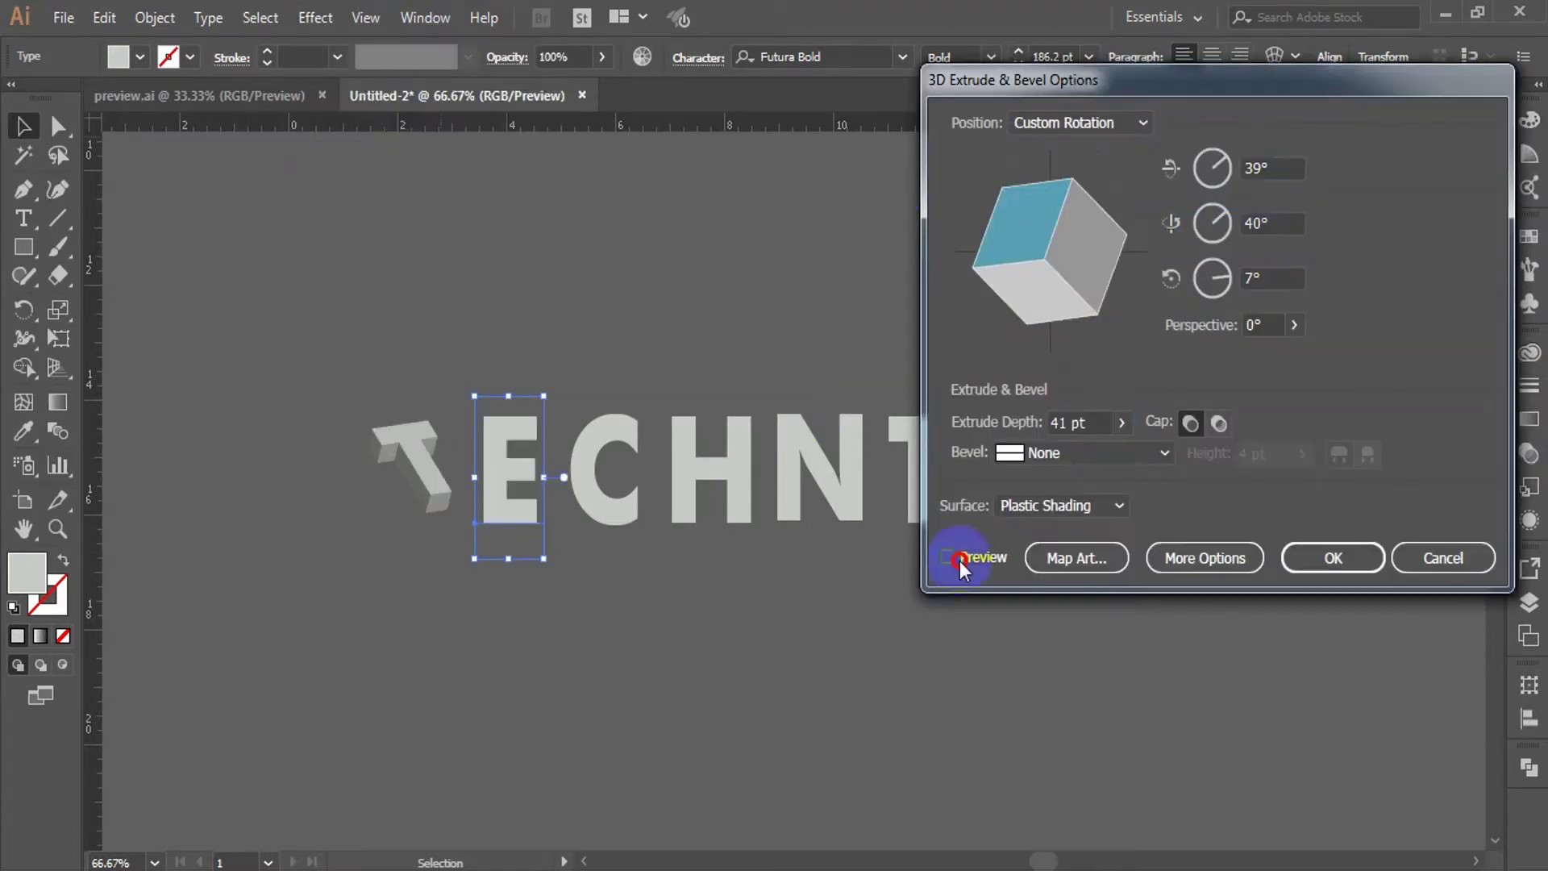
pyautogui.click(1330, 557)
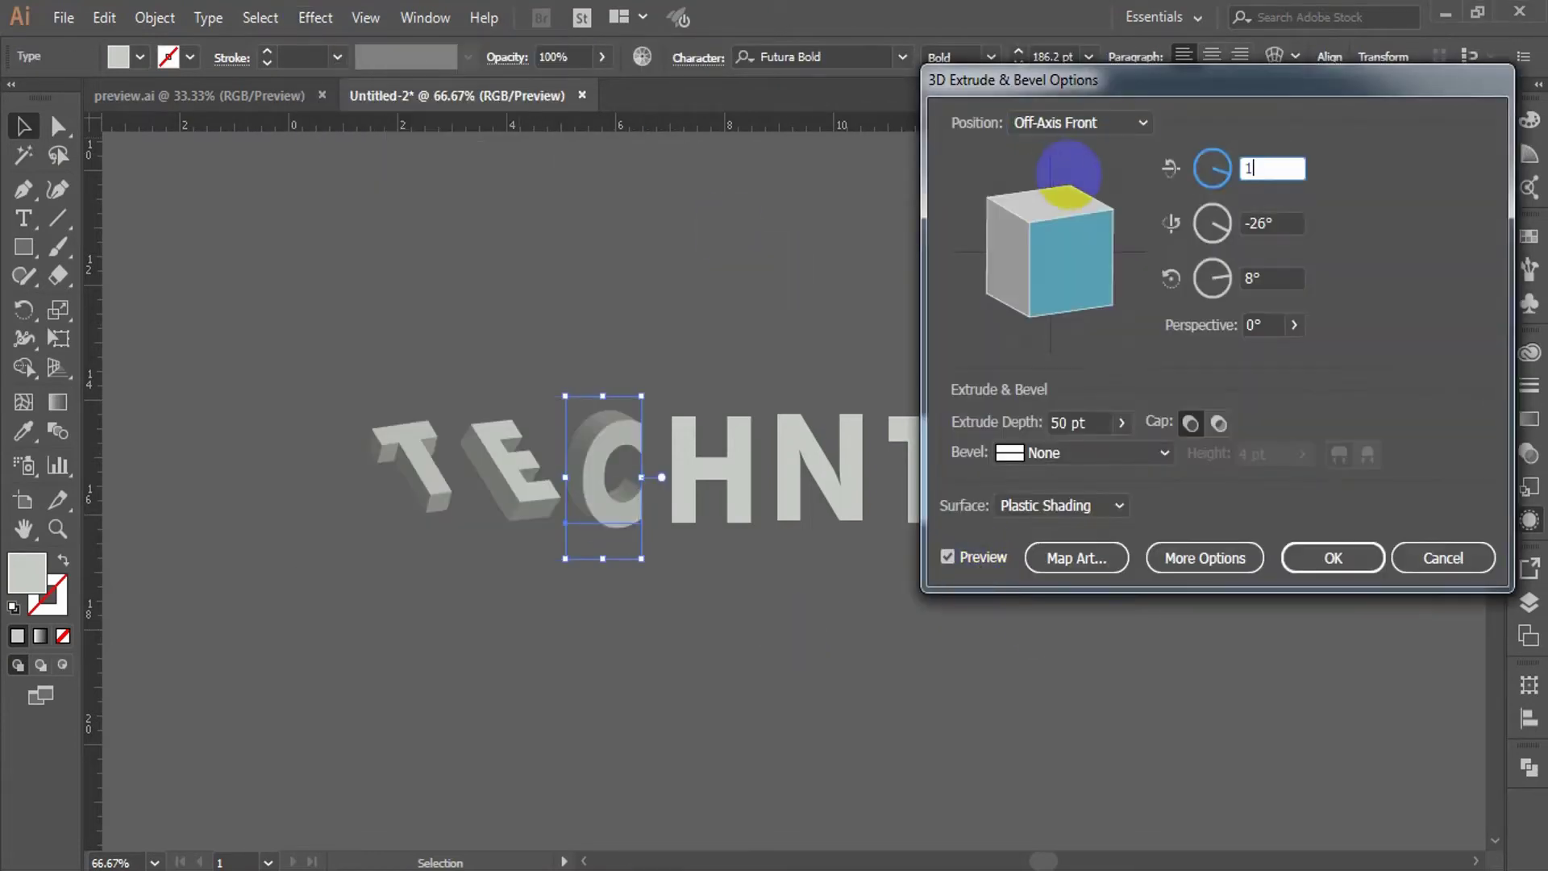
pyautogui.click(1333, 558)
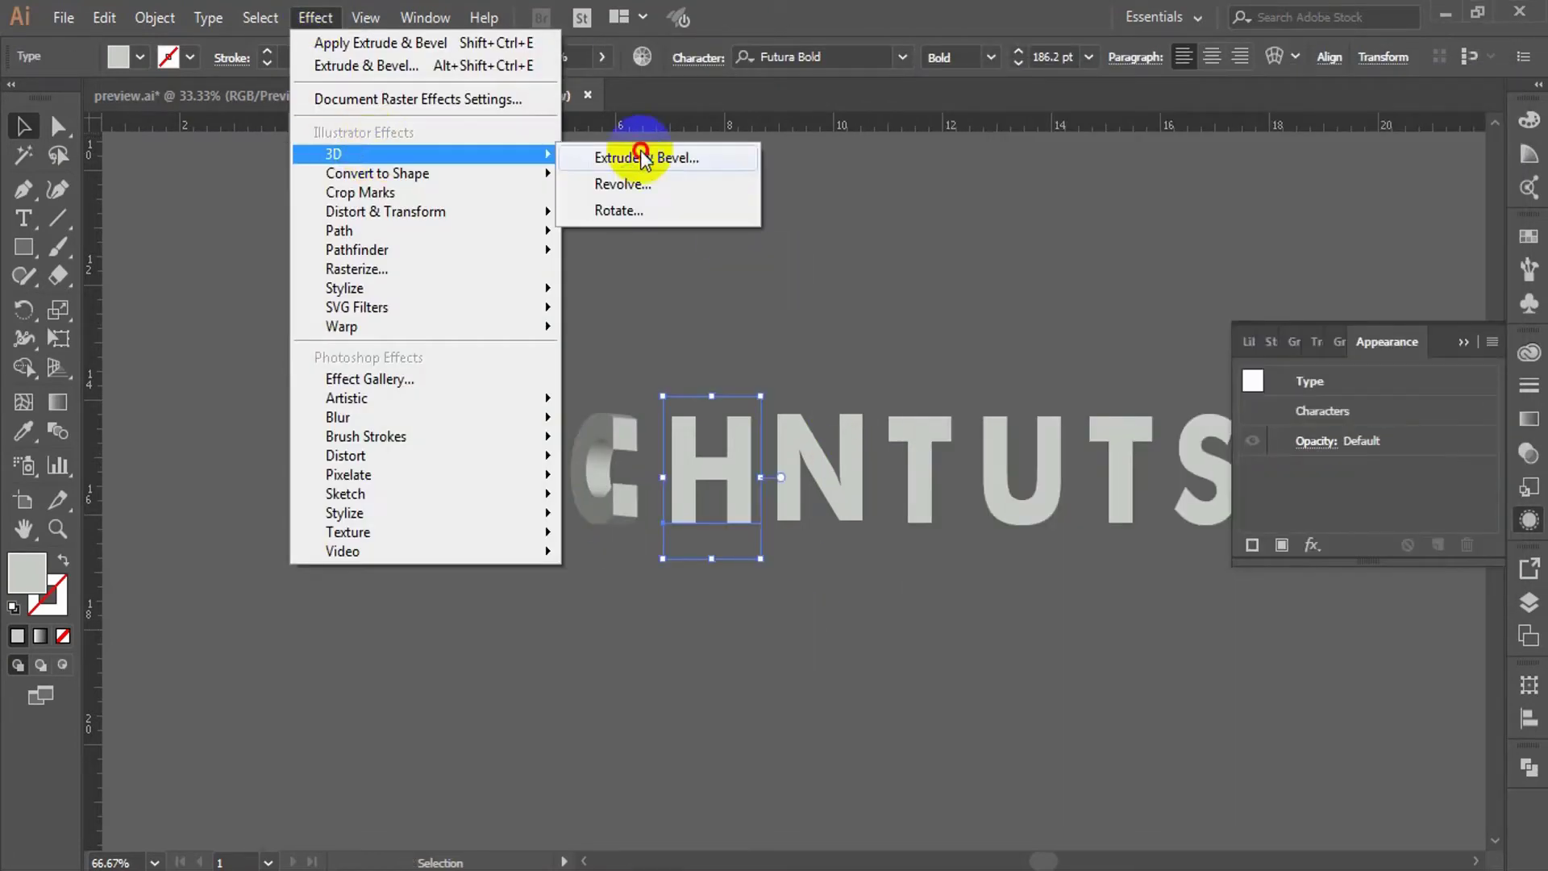
# - Apply 3D Extrude & Bevel to the H with a custom rotation and a 41 pt extrude depth
pyautogui.click(621, 155)
pyautogui.doubleClick(1281, 224)
pyautogui.press('Tab')
pyautogui.press('Tab')
pyautogui.press('Tab')
pyautogui.write('41')
pyautogui.click(947, 557)
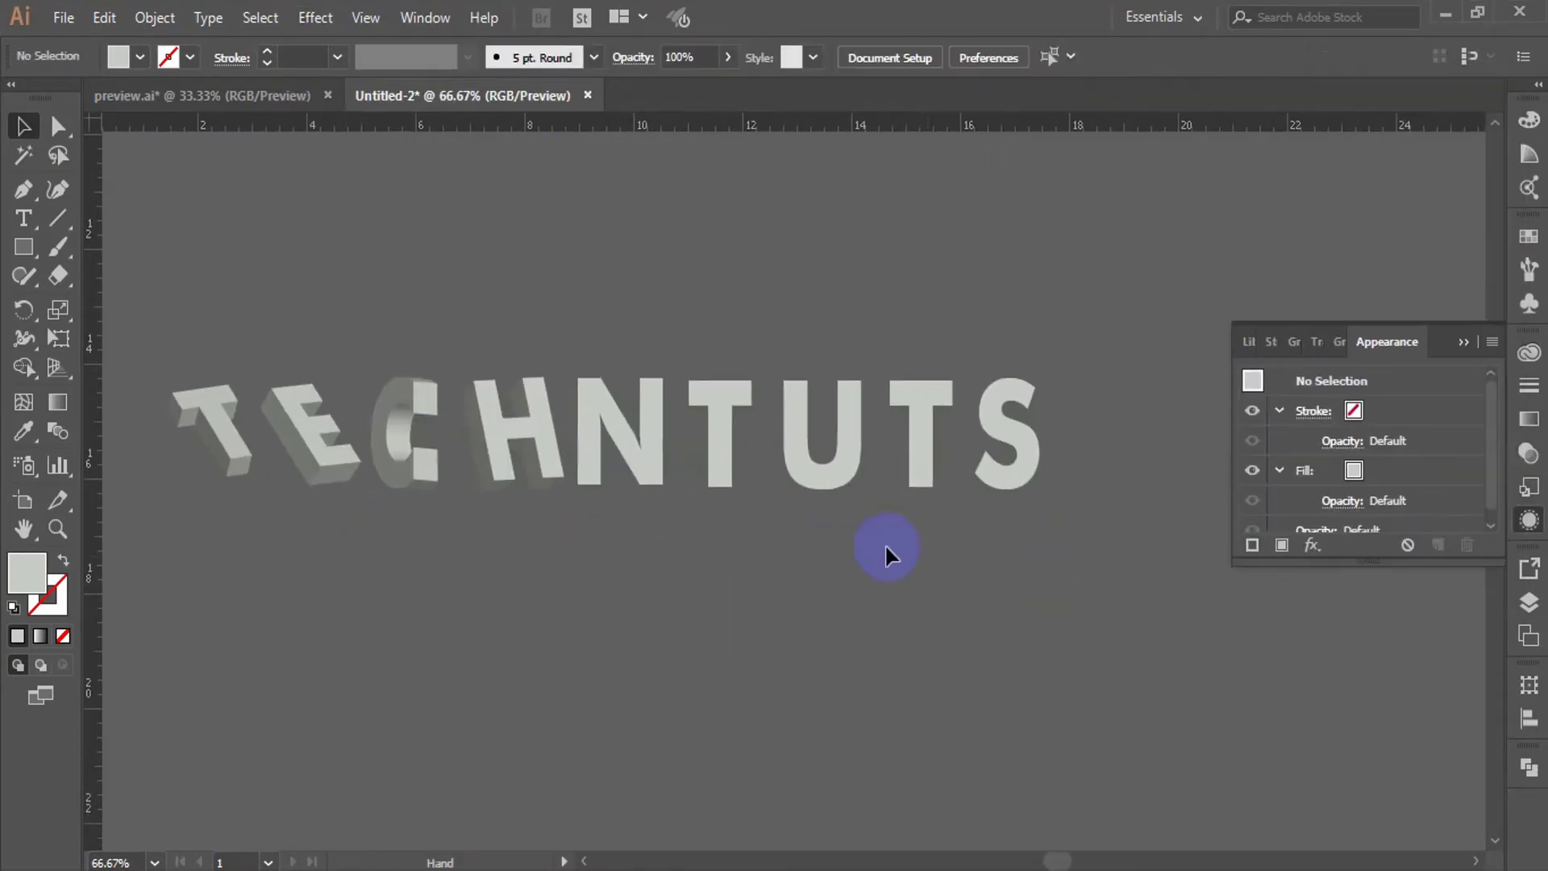
# - Apply 3D Extrude & Bevel to the N, T, U and T that follow the H, entering a -17° X-axis rotation
pyautogui.click(314, 17)
pyautogui.click(366, 65)
pyautogui.doubleClick(1272, 163)
pyautogui.write('-17')
pyautogui.press('Tab')
pyautogui.press('Tab')
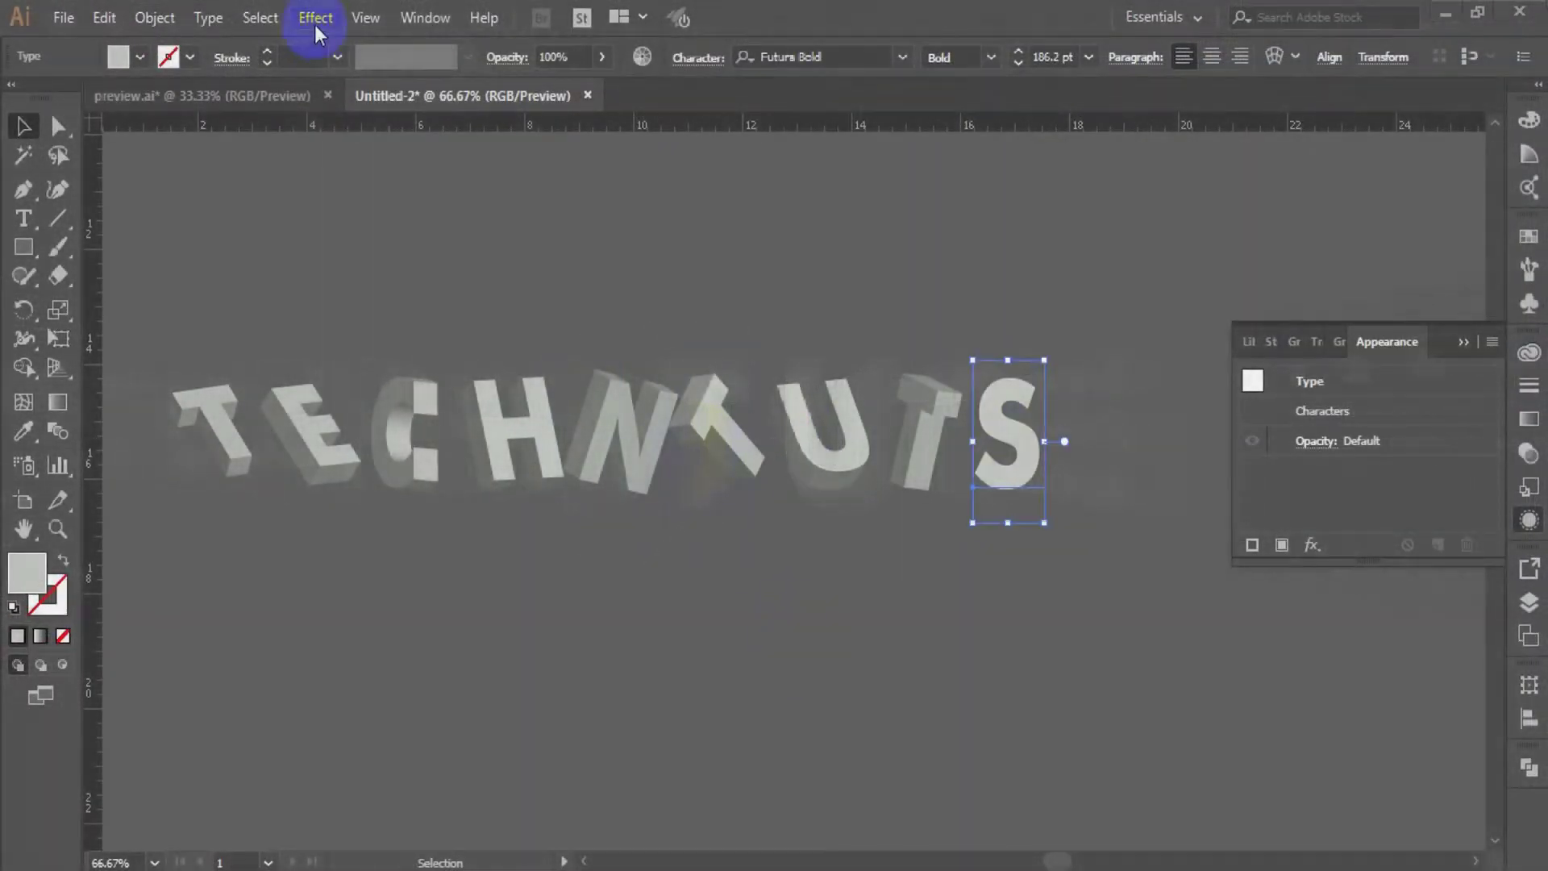
# - Apply 3D Extrude & Bevel to the S with rotations 4°, -39° and 8° and a 36 pt extrude depth
pyautogui.click(315, 17)
pyautogui.click(622, 159)
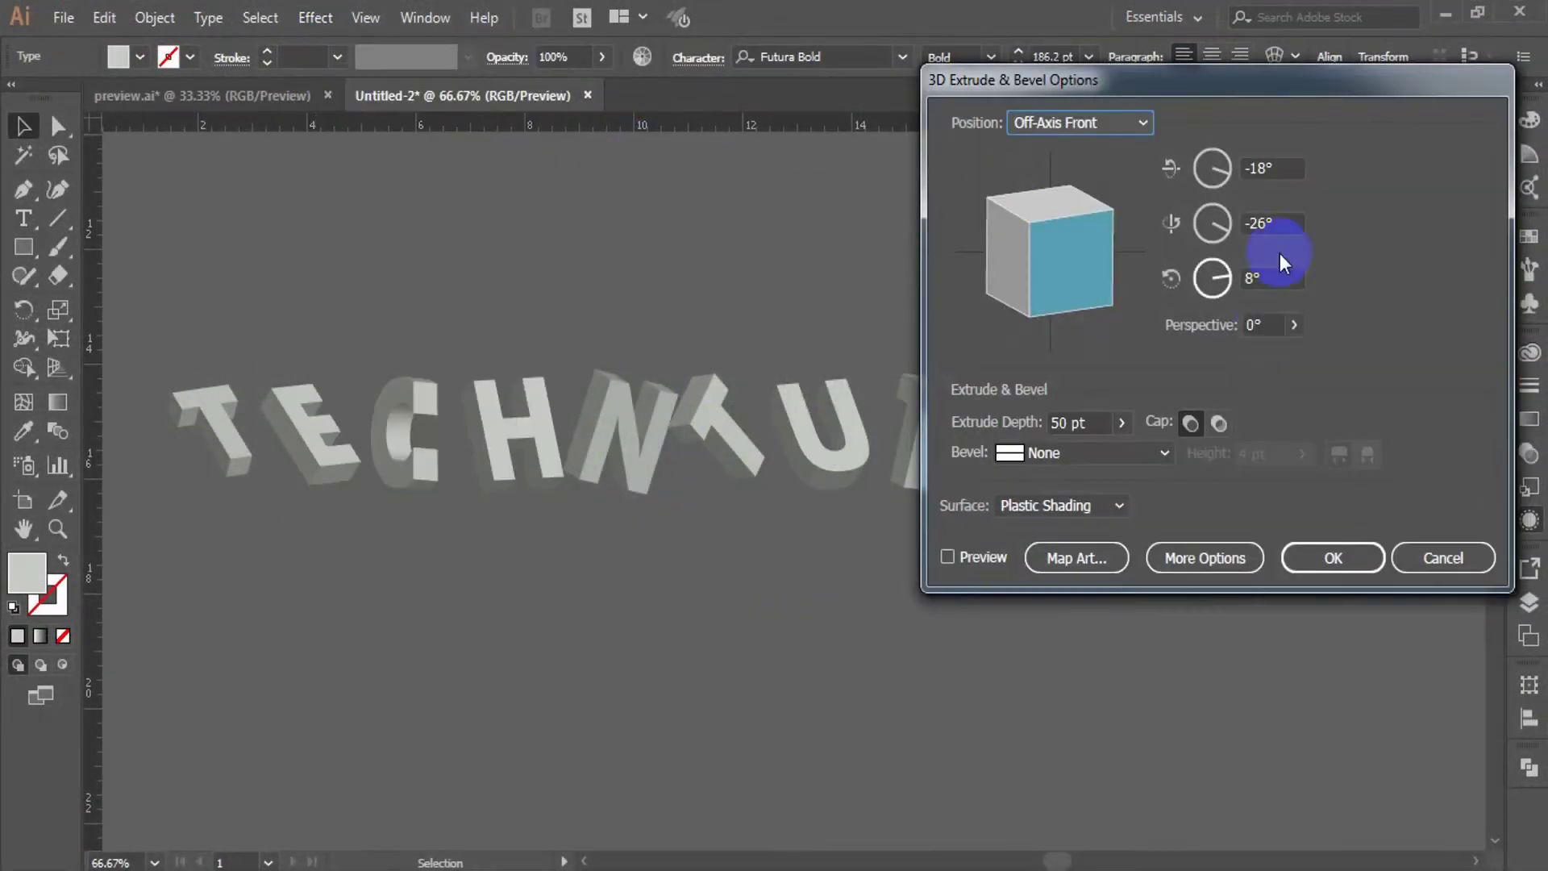
pyautogui.write('4')
pyautogui.press('Tab')
pyautogui.write('-39')
pyautogui.press('Tab')
pyautogui.press('Tab')
pyautogui.press('Tab')
pyautogui.write('30')
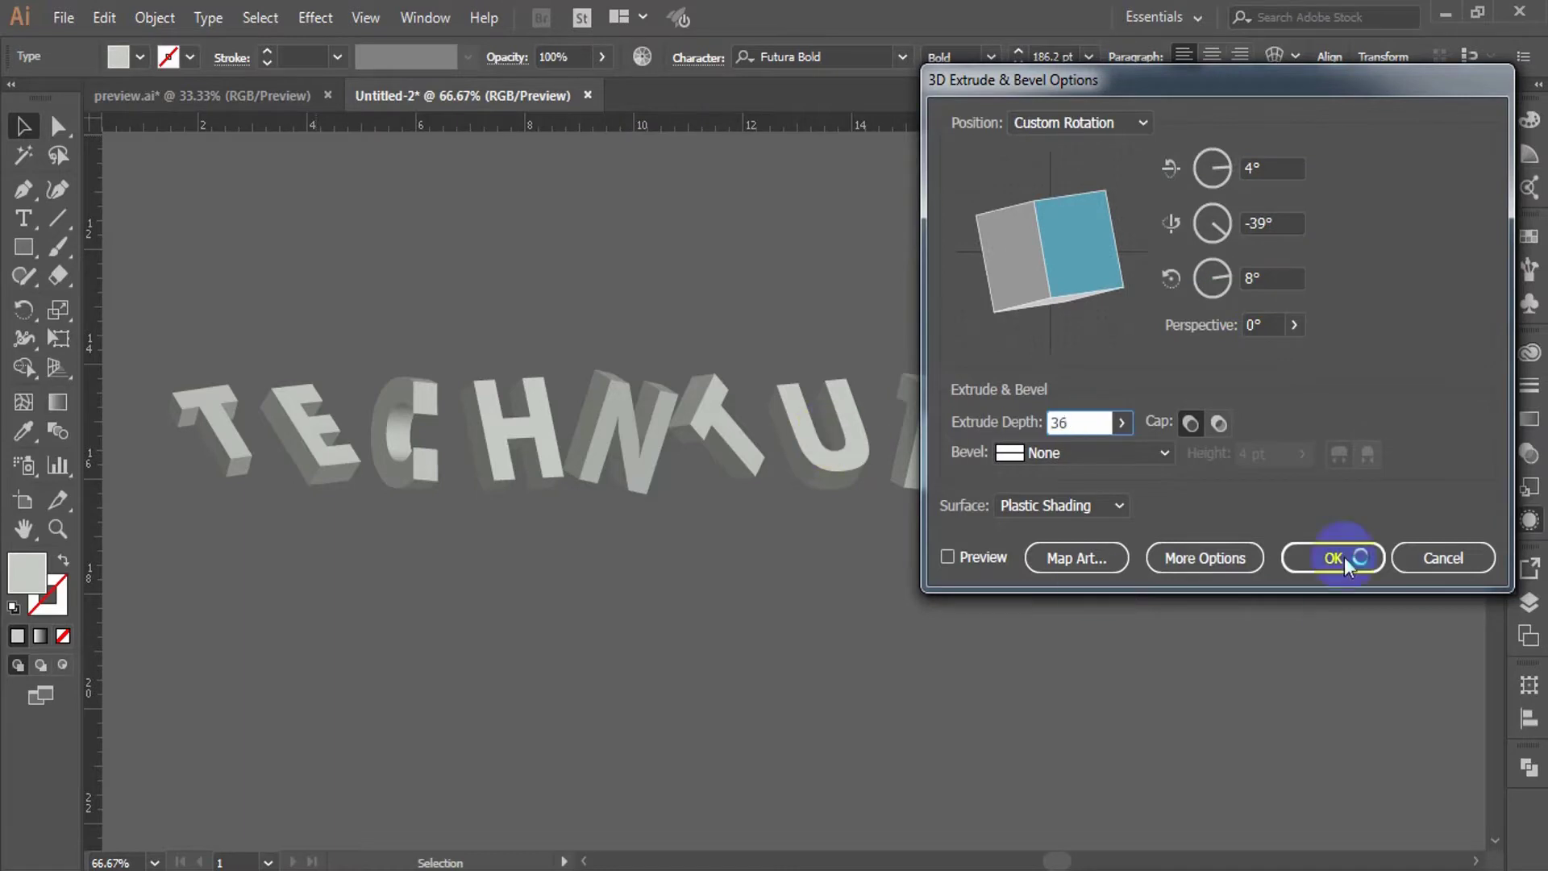
pyautogui.click(1341, 558)
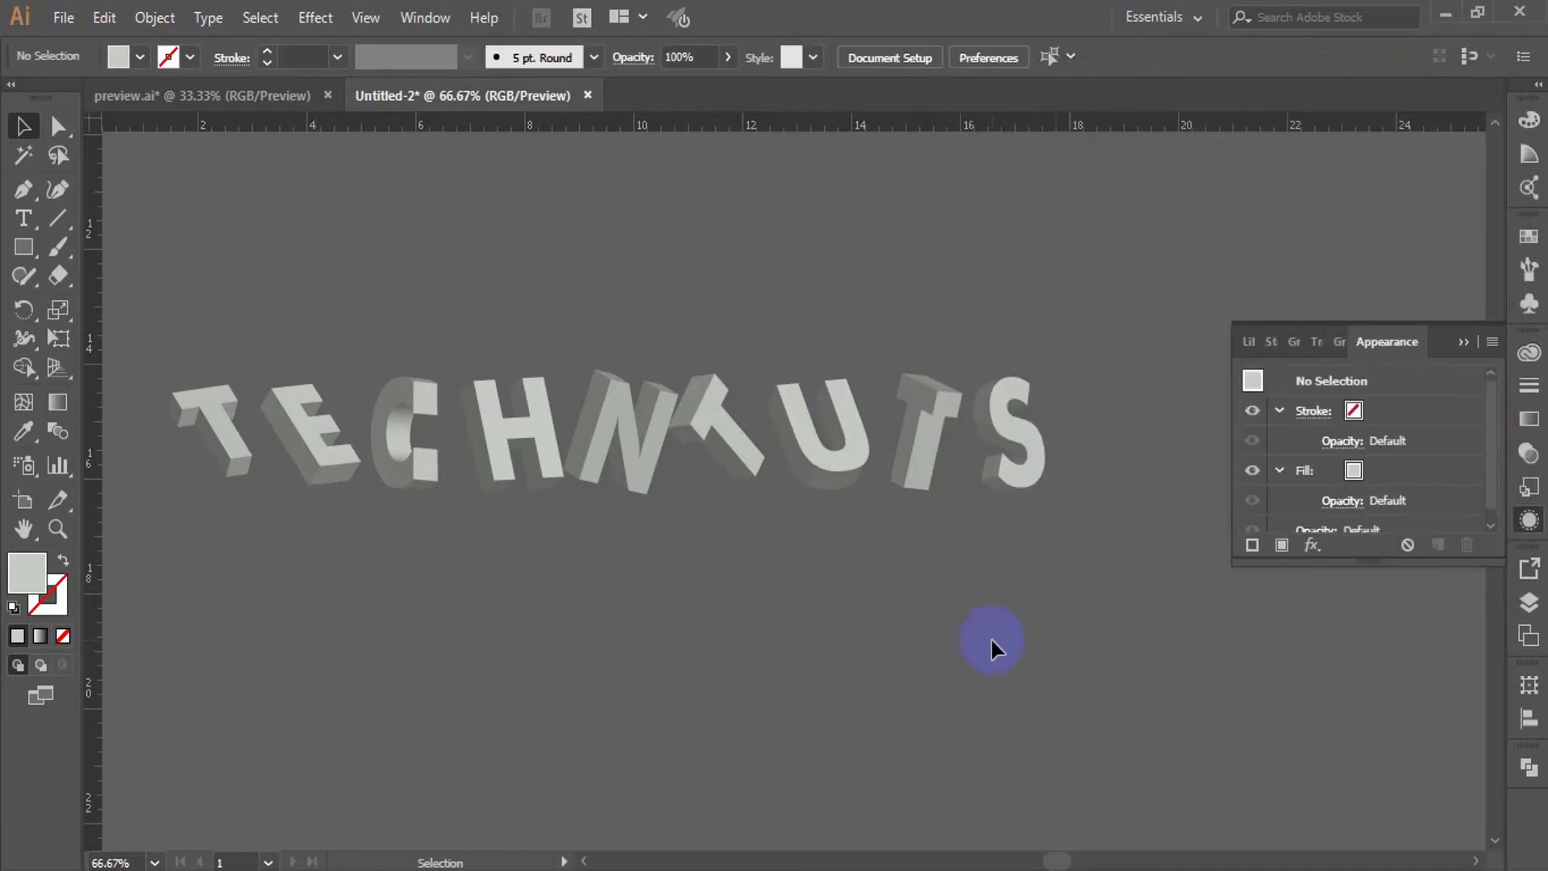
# - Set the font size of the S to 273 pt
pyautogui.click(1038, 458)
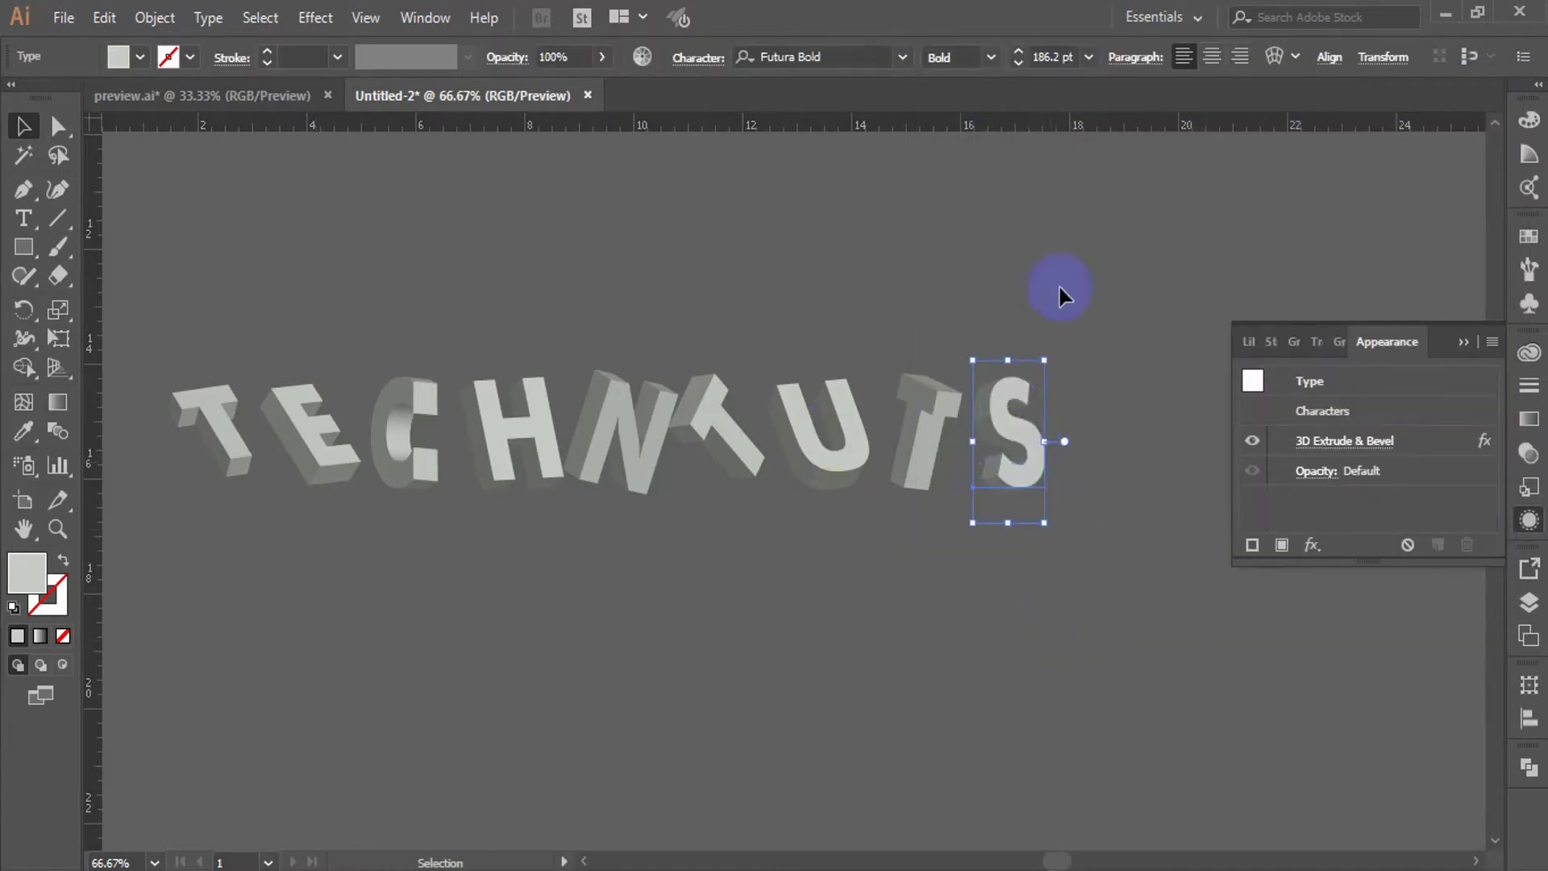
pyautogui.click(1070, 55)
pyautogui.write('27')
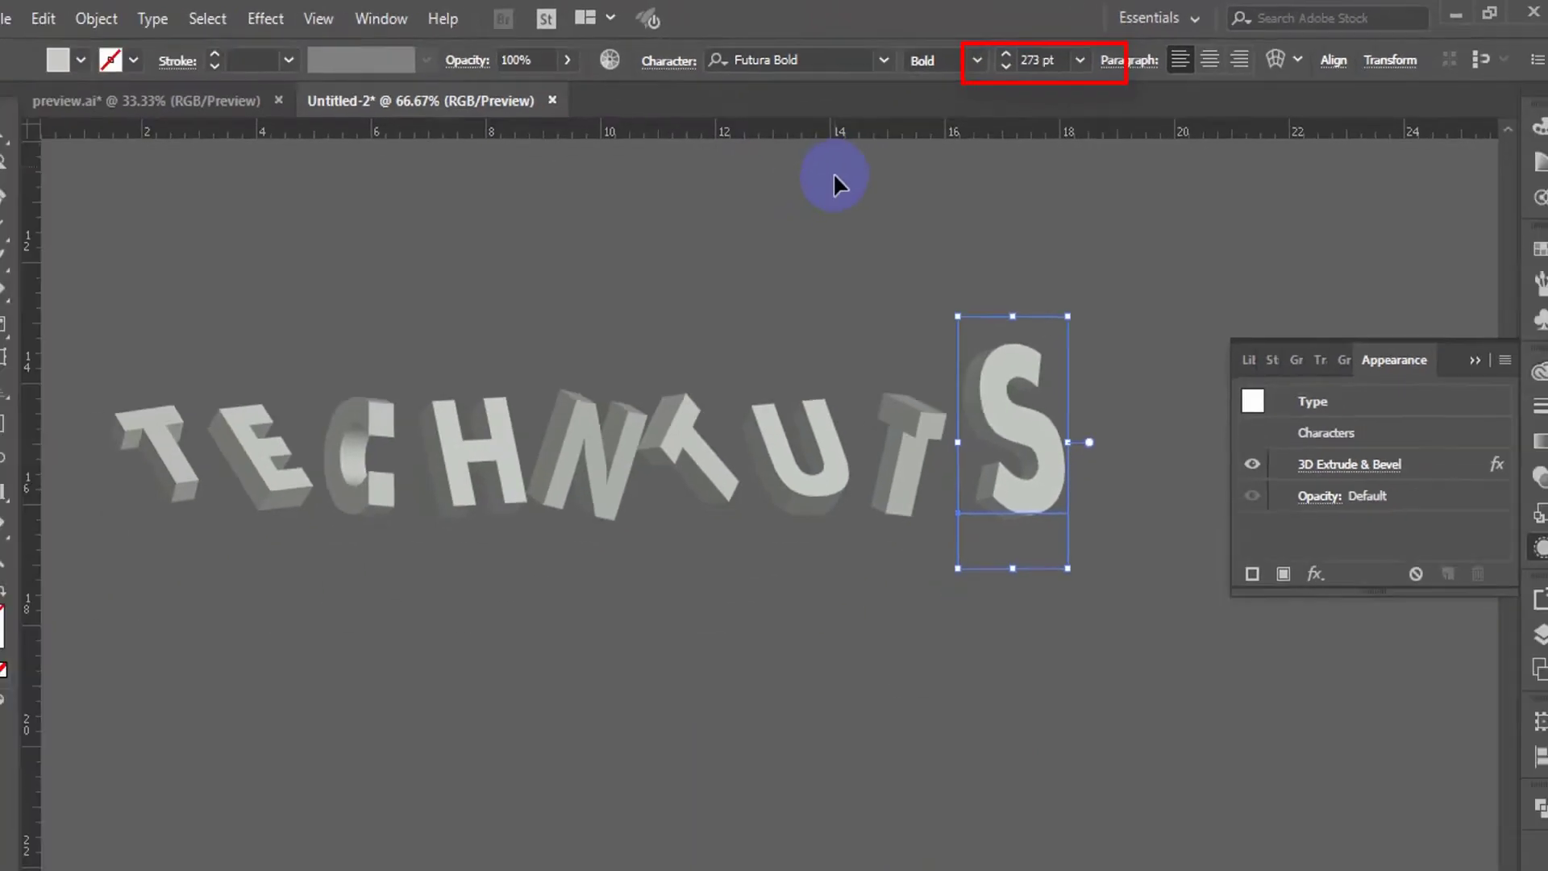
pyautogui.click(728, 386)
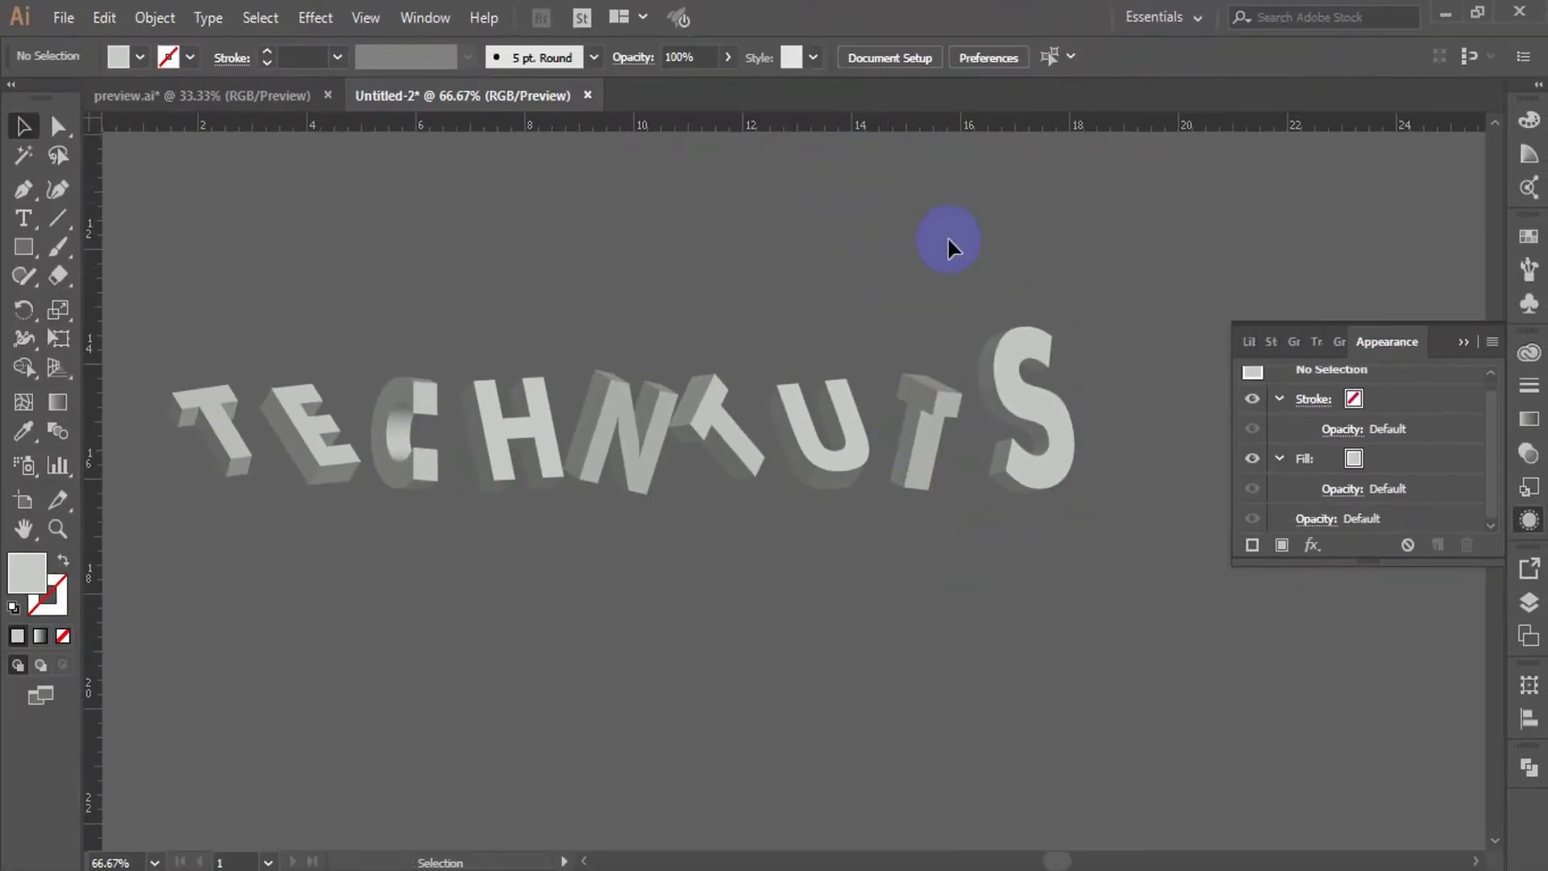
# - Set the font size of the last T, beside the S, to 400 pt
pyautogui.click(786, 597)
pyautogui.write('400')
pyautogui.press('Return')
pyautogui.click(874, 590)
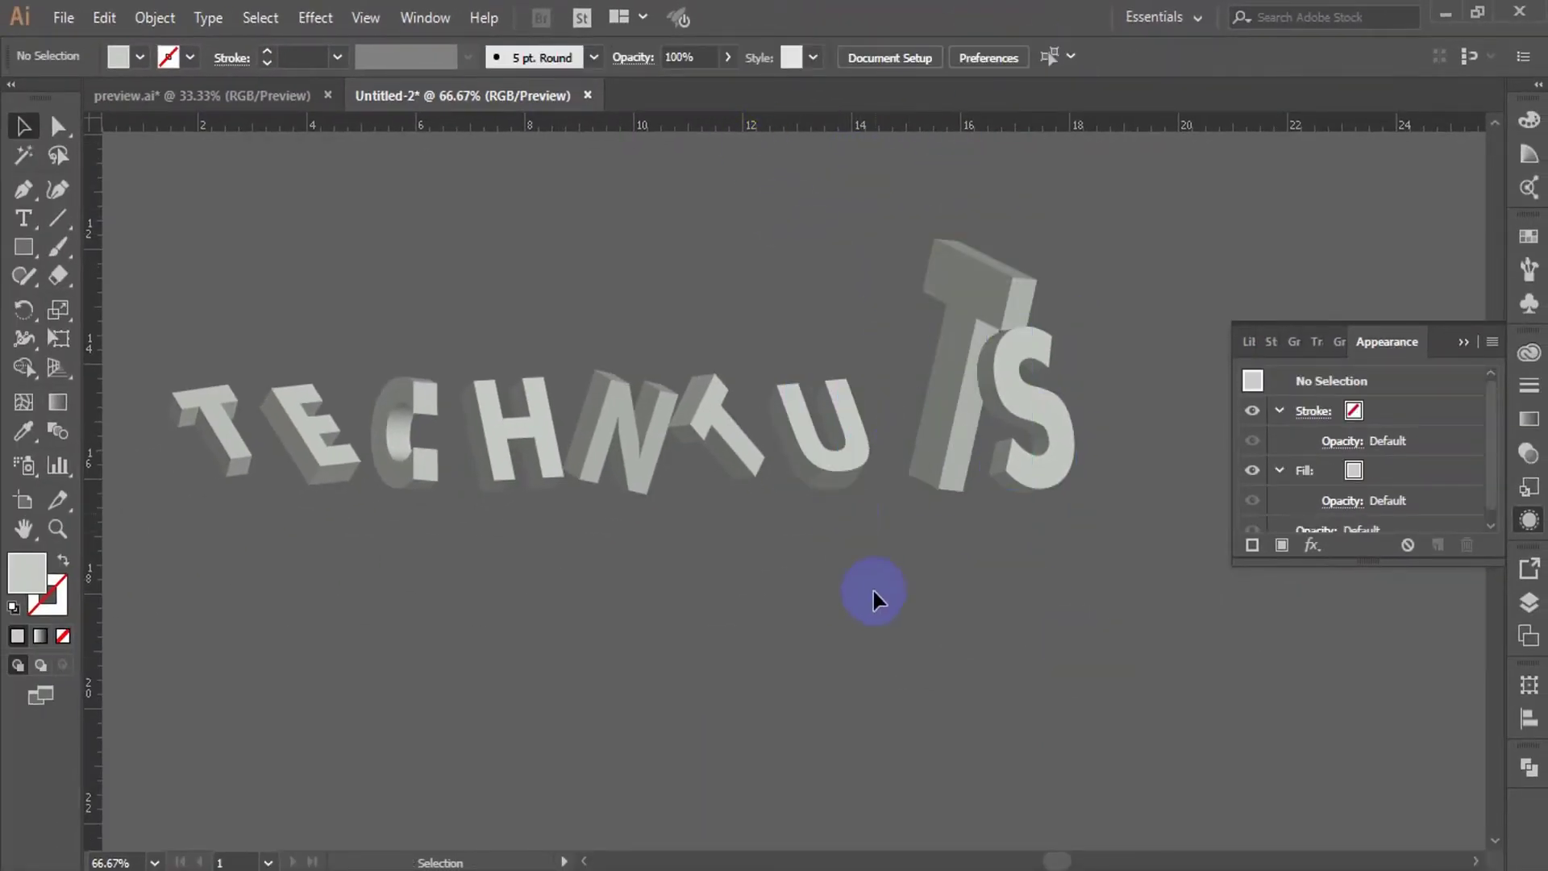
# - Set the font size of the U to 214 pt
pyautogui.click(841, 436)
pyautogui.click(1074, 54)
pyautogui.write('224')
pyautogui.press('Return')
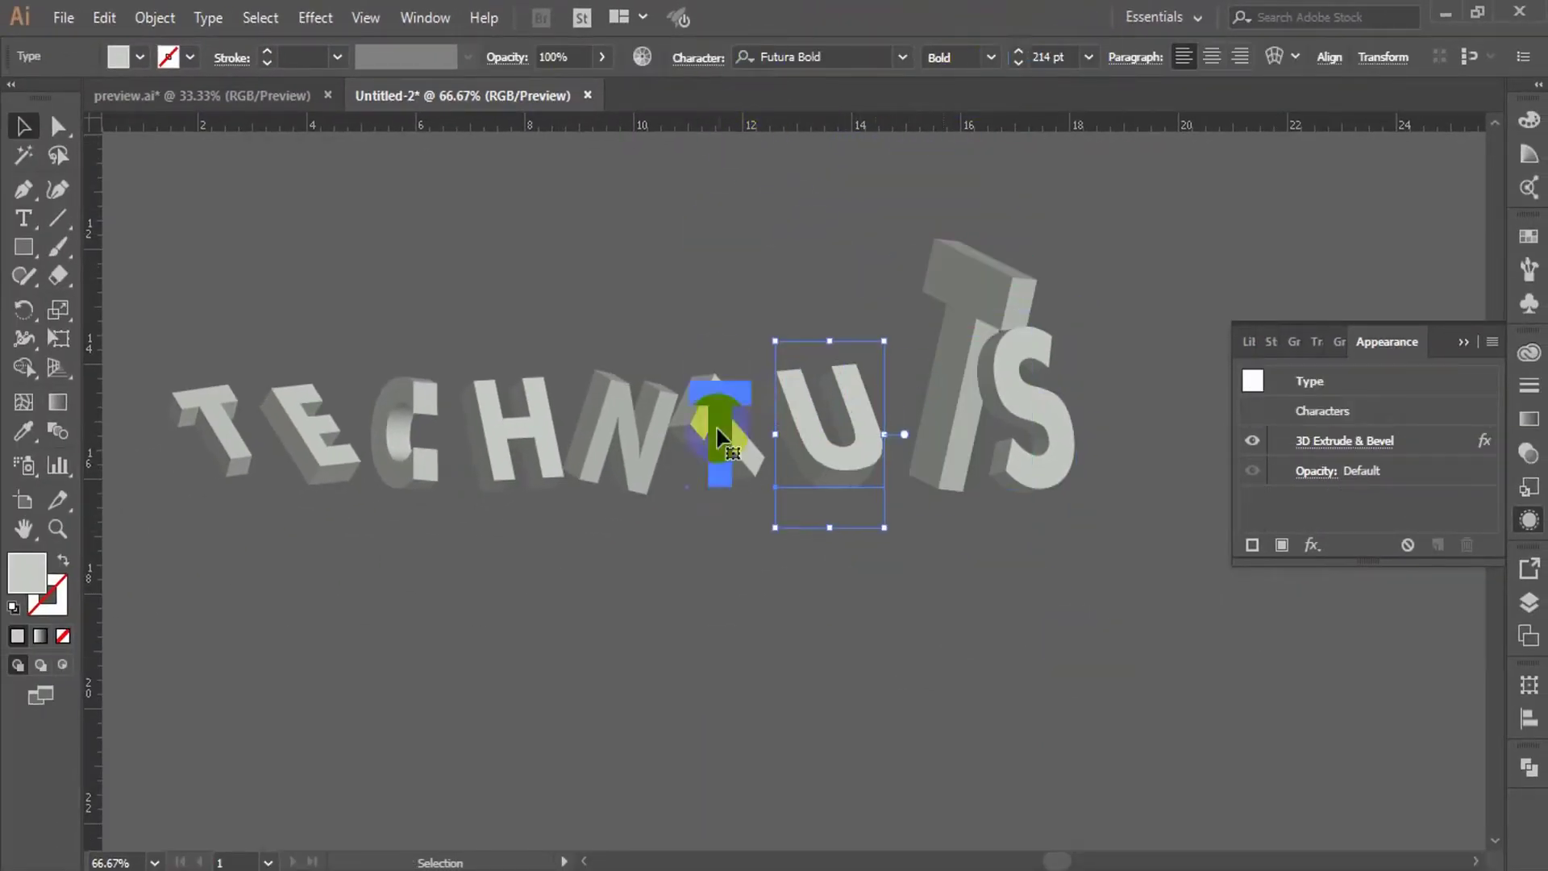
# - Set the font size of the middle T, between the N and the U, to 343 pt
pyautogui.click(719, 435)
pyautogui.click(1061, 58)
pyautogui.write('343')
pyautogui.press('Return')
pyautogui.click(615, 232)
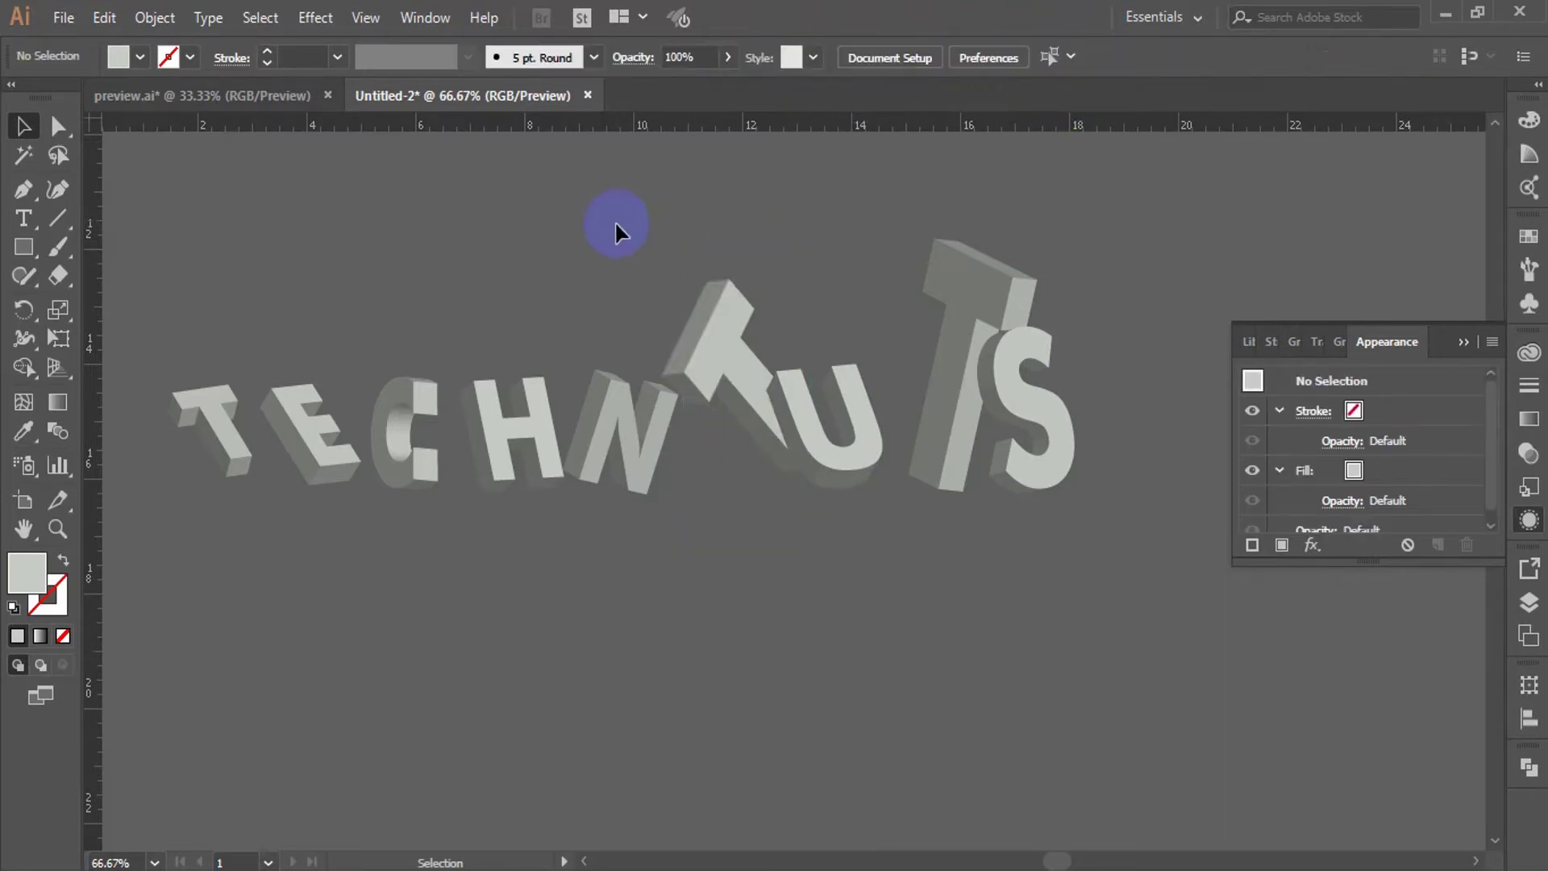
# - Set the font sizes of the N to 285 pt, the H to 286 pt, and the C and E to 273 pt
pyautogui.click(606, 387)
pyautogui.click(508, 458)
pyautogui.click(1053, 56)
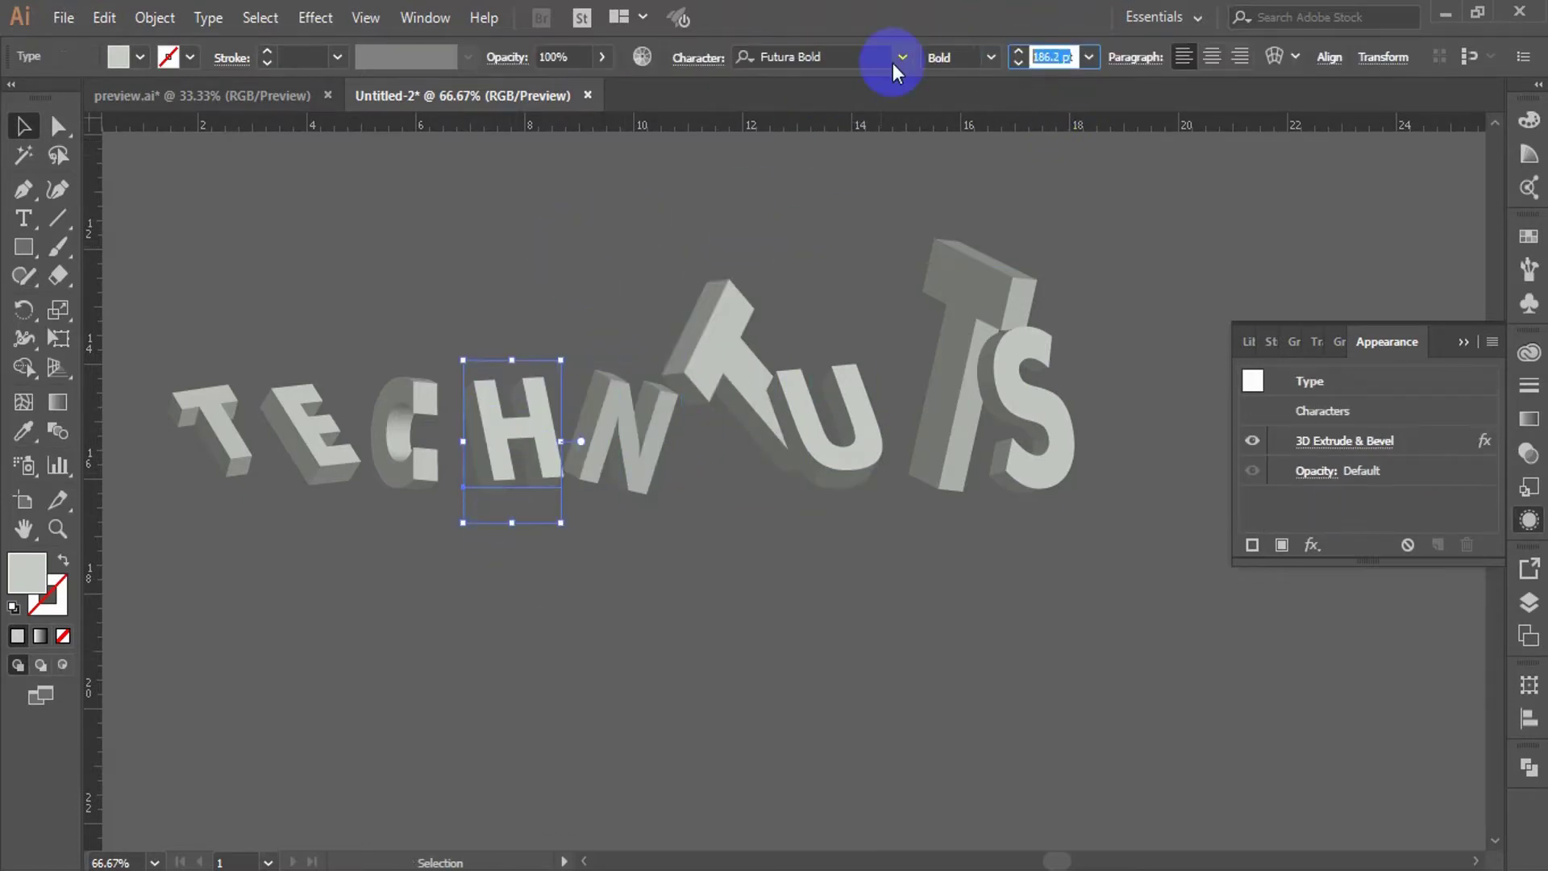
pyautogui.click(1056, 56)
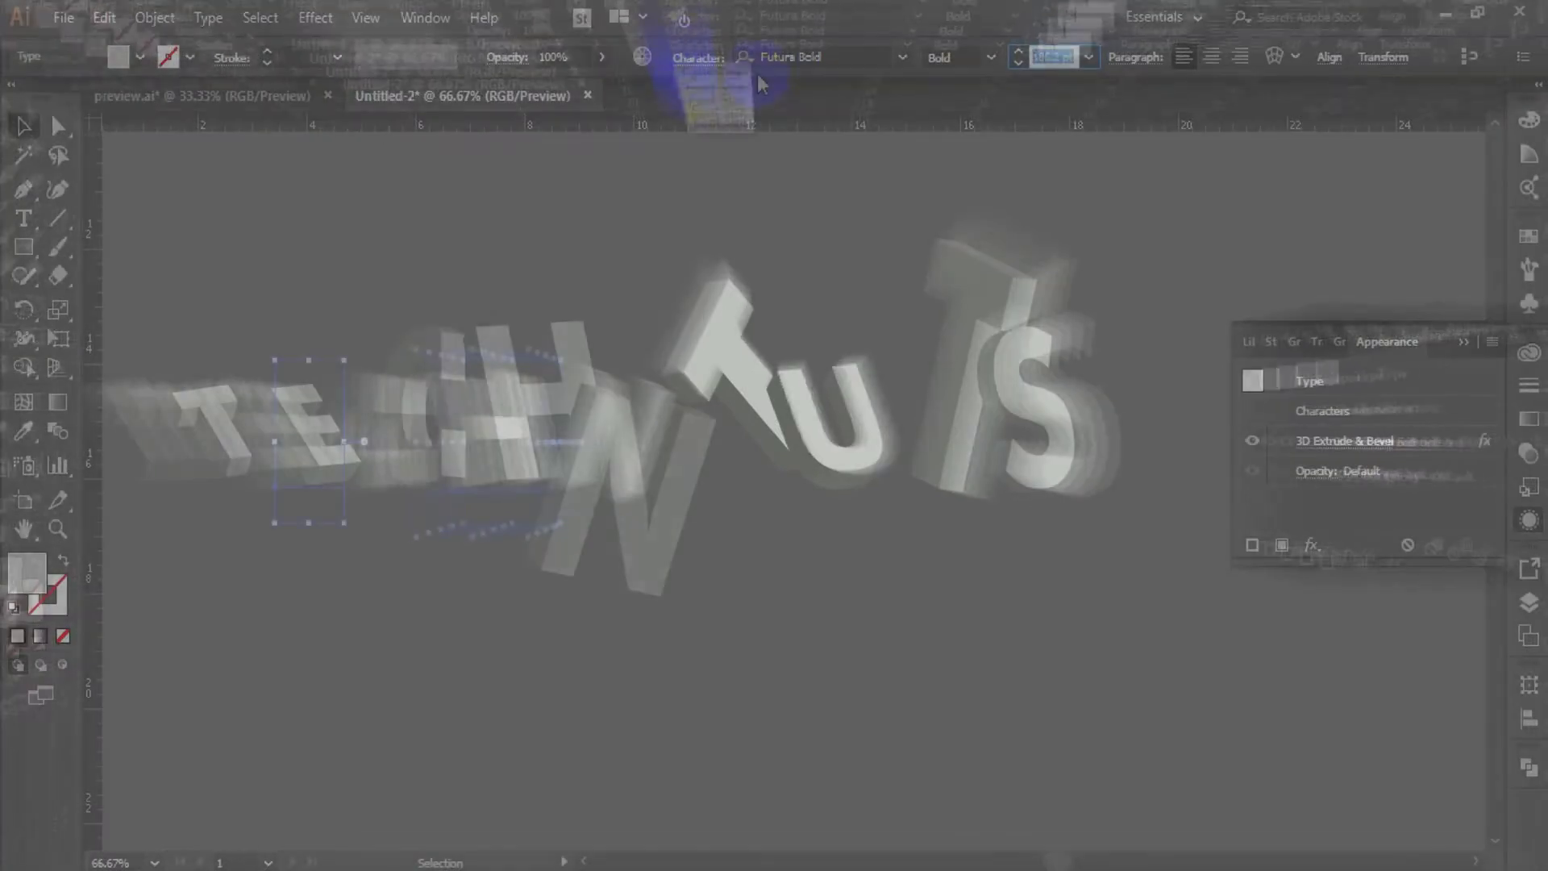
# - Set the font size of the first T, at the start of the word, to 434 pt
pyautogui.click(392, 216)
pyautogui.click(215, 440)
pyautogui.click(1053, 56)
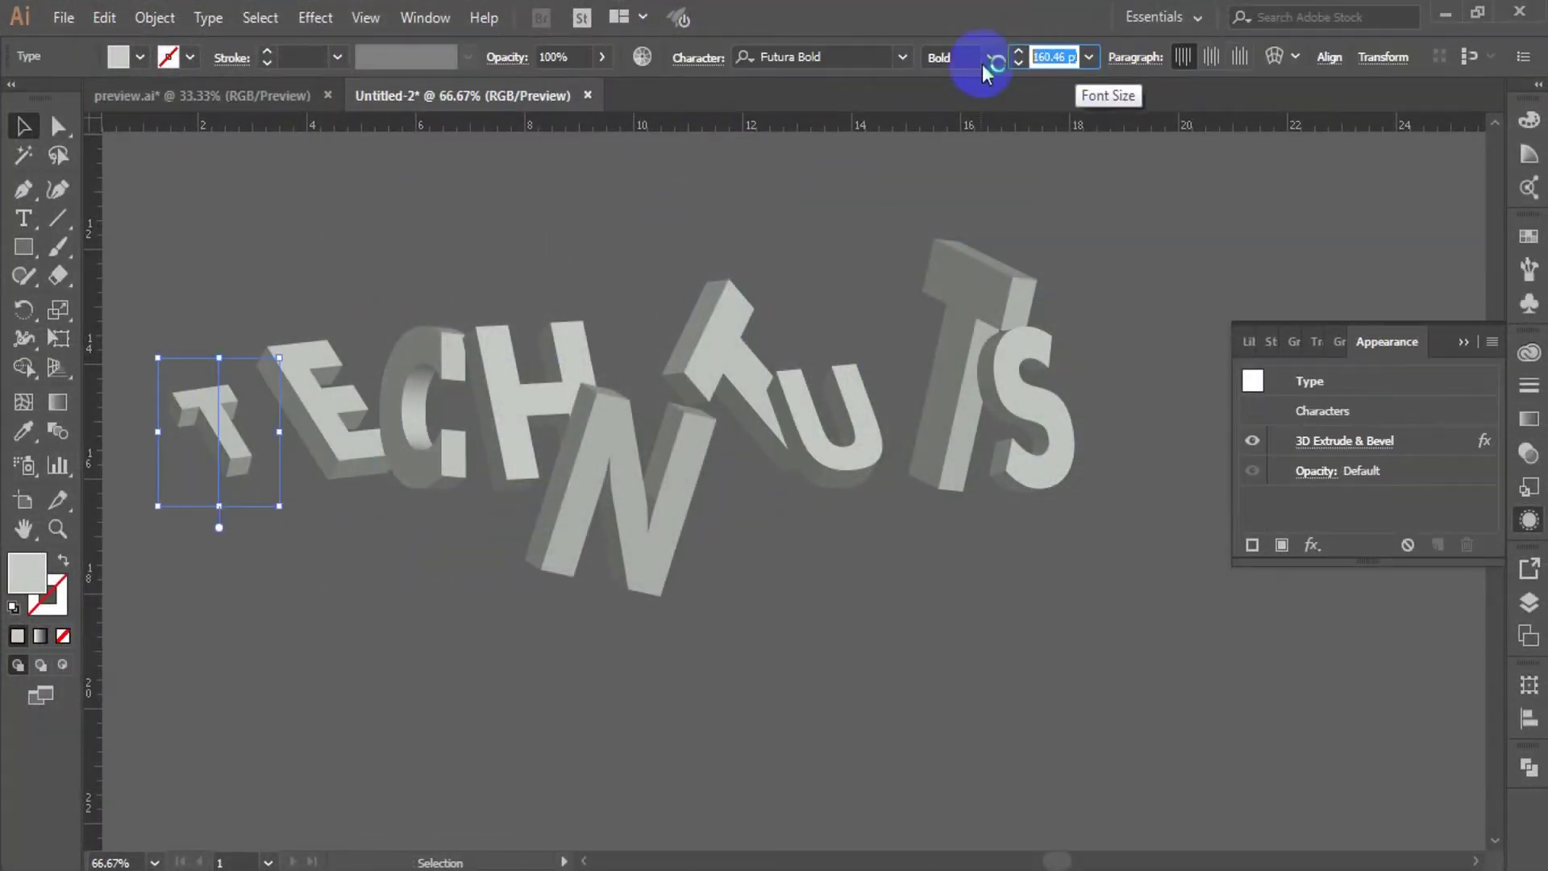
pyautogui.press('BackSpace')
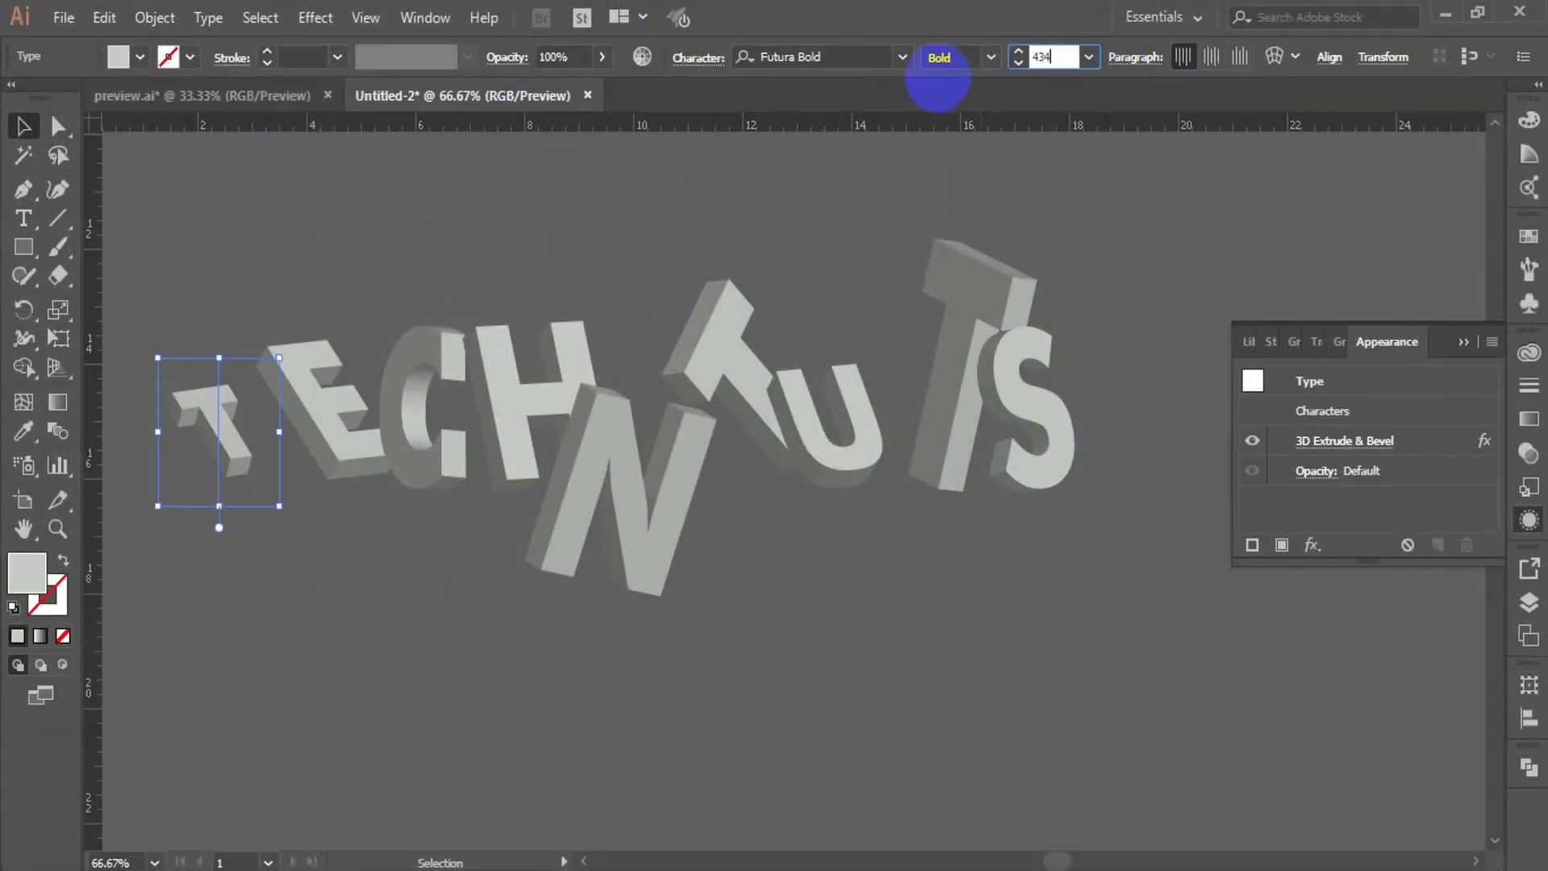
pyautogui.click(366, 642)
pyautogui.click(323, 625)
# - Undo the last change to the first T and rotate it clockwise so it stands nearly upright
pyautogui.press('z')
pyautogui.keyDown('alt'); pyautogui.click(480, 597); pyautogui.keyUp('alt')
pyautogui.keyDown('alt'); pyautogui.click(859, 462); pyautogui.keyUp('alt')
pyautogui.click(910, 446)
pyautogui.click(29, 131)
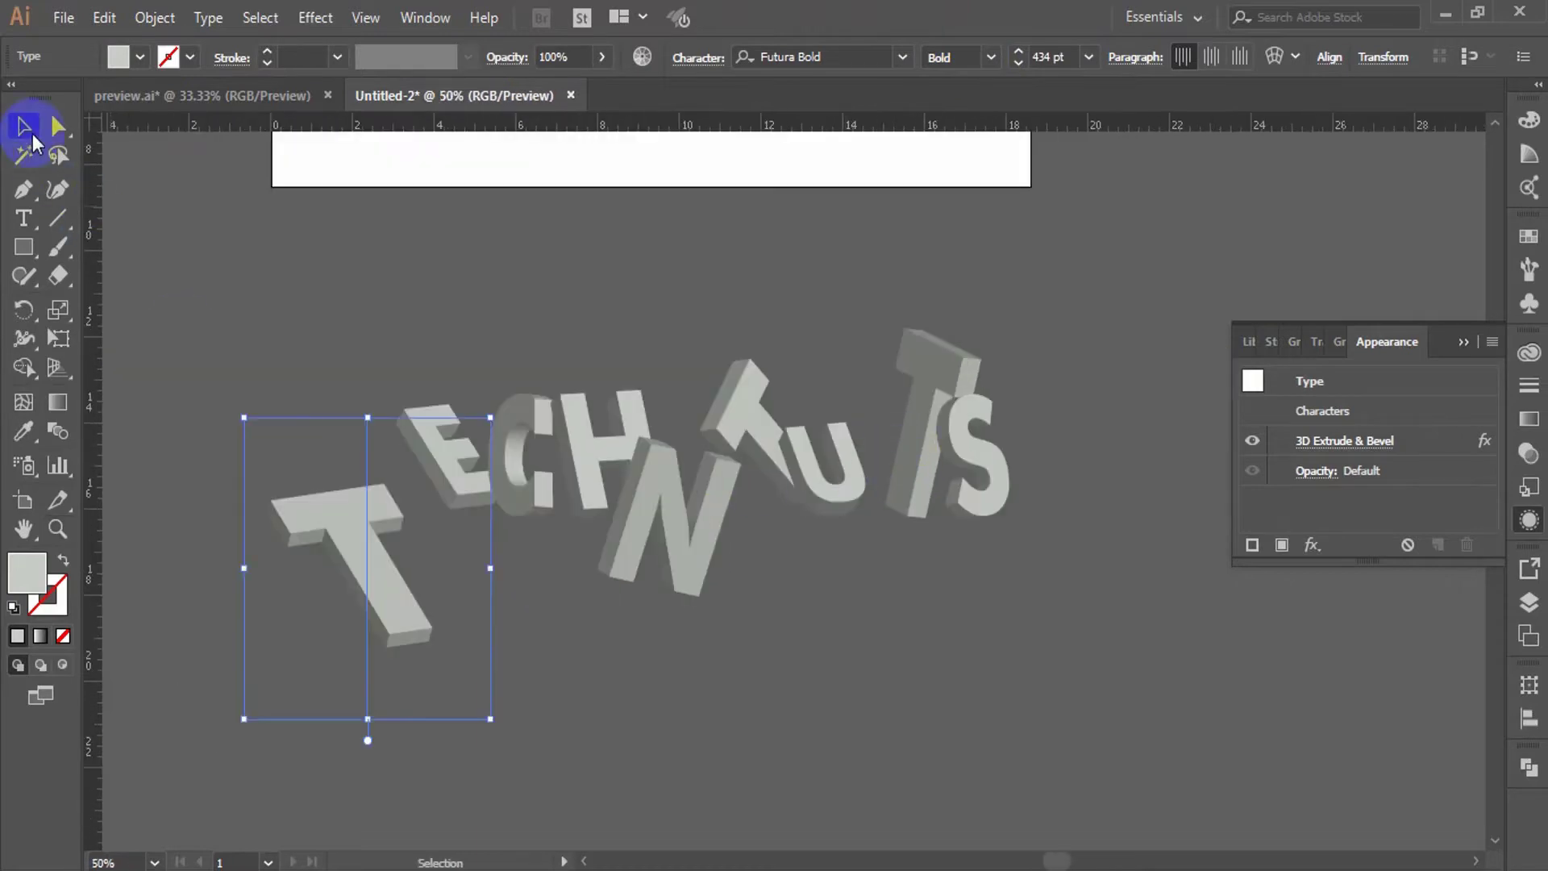
pyautogui.click(316, 256)
pyautogui.hotkey('ctrl', 'z')
pyautogui.moveTo(446, 314); pyautogui.dragTo(553, 408)
# - Move the E down beside the first T's stem, shift the C left, and move the N clear of the H
pyautogui.moveTo(463, 500); pyautogui.dragTo(418, 607)
pyautogui.moveTo(512, 475); pyautogui.dragTo(473, 488)
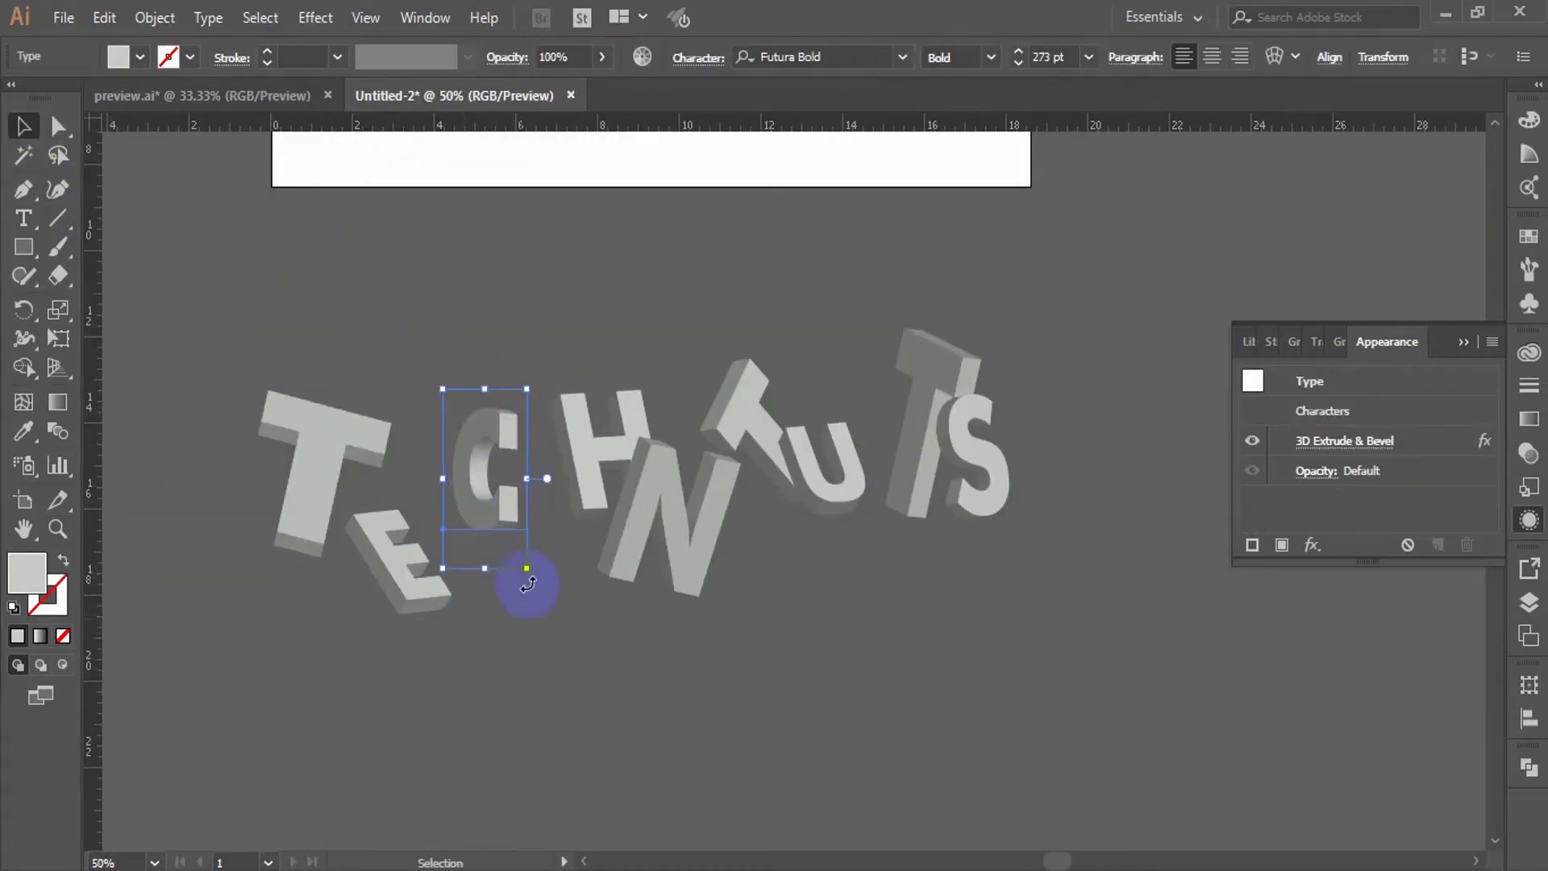
pyautogui.moveTo(662, 549); pyautogui.dragTo(859, 613)
# - Rotate the H clockwise so it leans to the right
pyautogui.click(605, 460)
pyautogui.moveTo(656, 363); pyautogui.dragTo(700, 466)
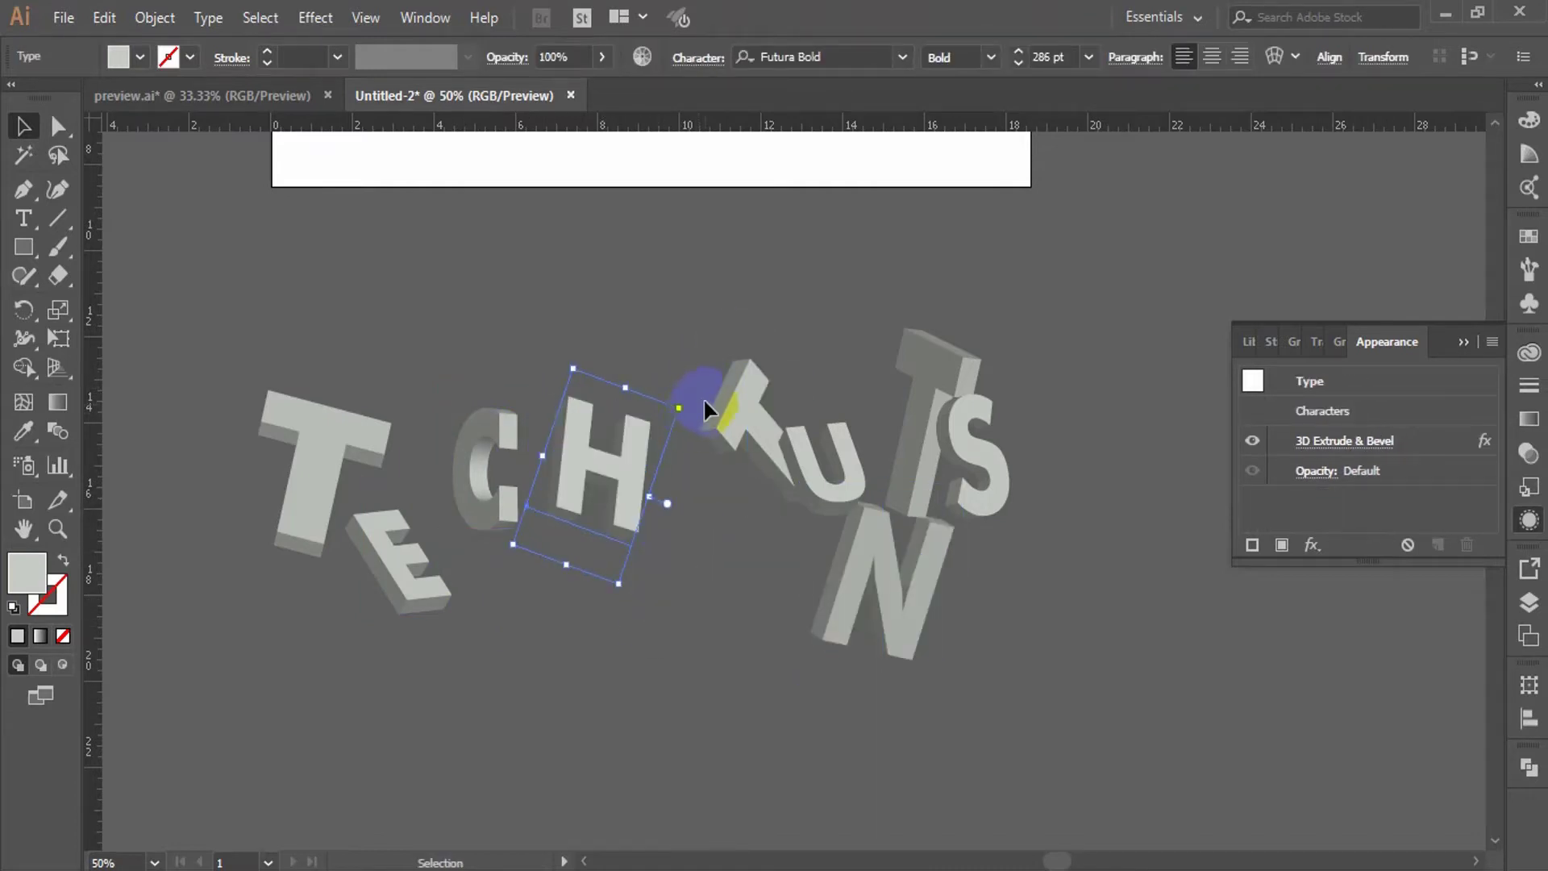
pyautogui.moveTo(685, 403); pyautogui.dragTo(697, 420)
pyautogui.click(685, 613)
# - Spread the letters out by moving the N back beside the H and the U, middle T and last T apart from each other
pyautogui.scroll(-1, 732, 635)
pyautogui.moveTo(867, 540); pyautogui.dragTo(725, 564)
pyautogui.moveTo(839, 427); pyautogui.dragTo(1080, 565)
pyautogui.moveTo(751, 347); pyautogui.dragTo(959, 653)
pyautogui.moveTo(924, 339); pyautogui.dragTo(1121, 285)
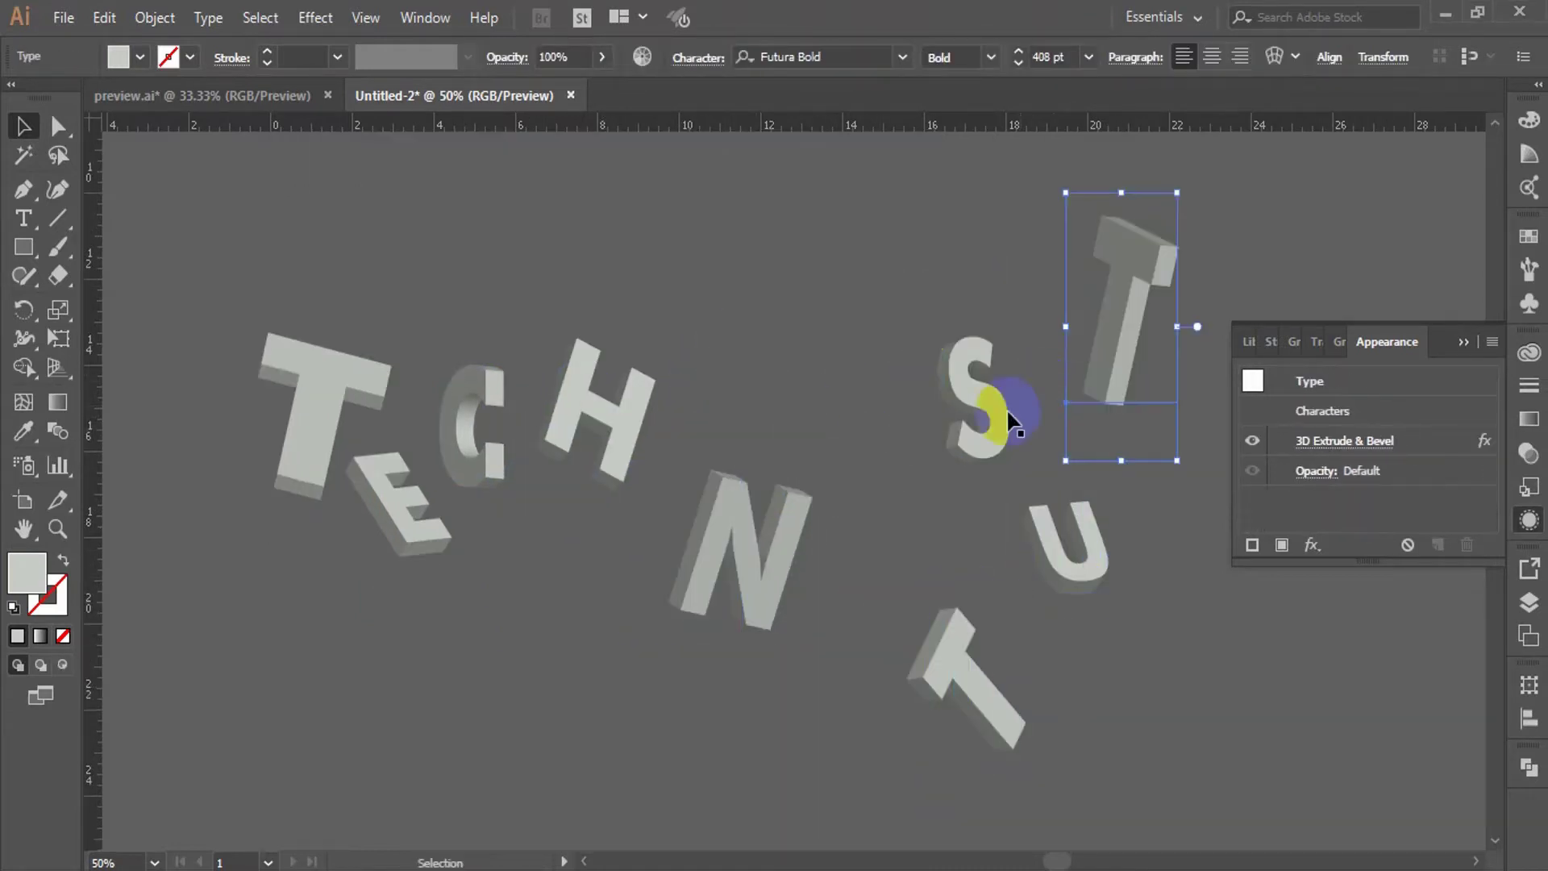
# - Rotate the N and arrange the middle T, U, last T and S after it in a staggered, tilted row
pyautogui.moveTo(768, 518); pyautogui.dragTo(788, 373)
pyautogui.moveTo(839, 283); pyautogui.dragTo(823, 269)
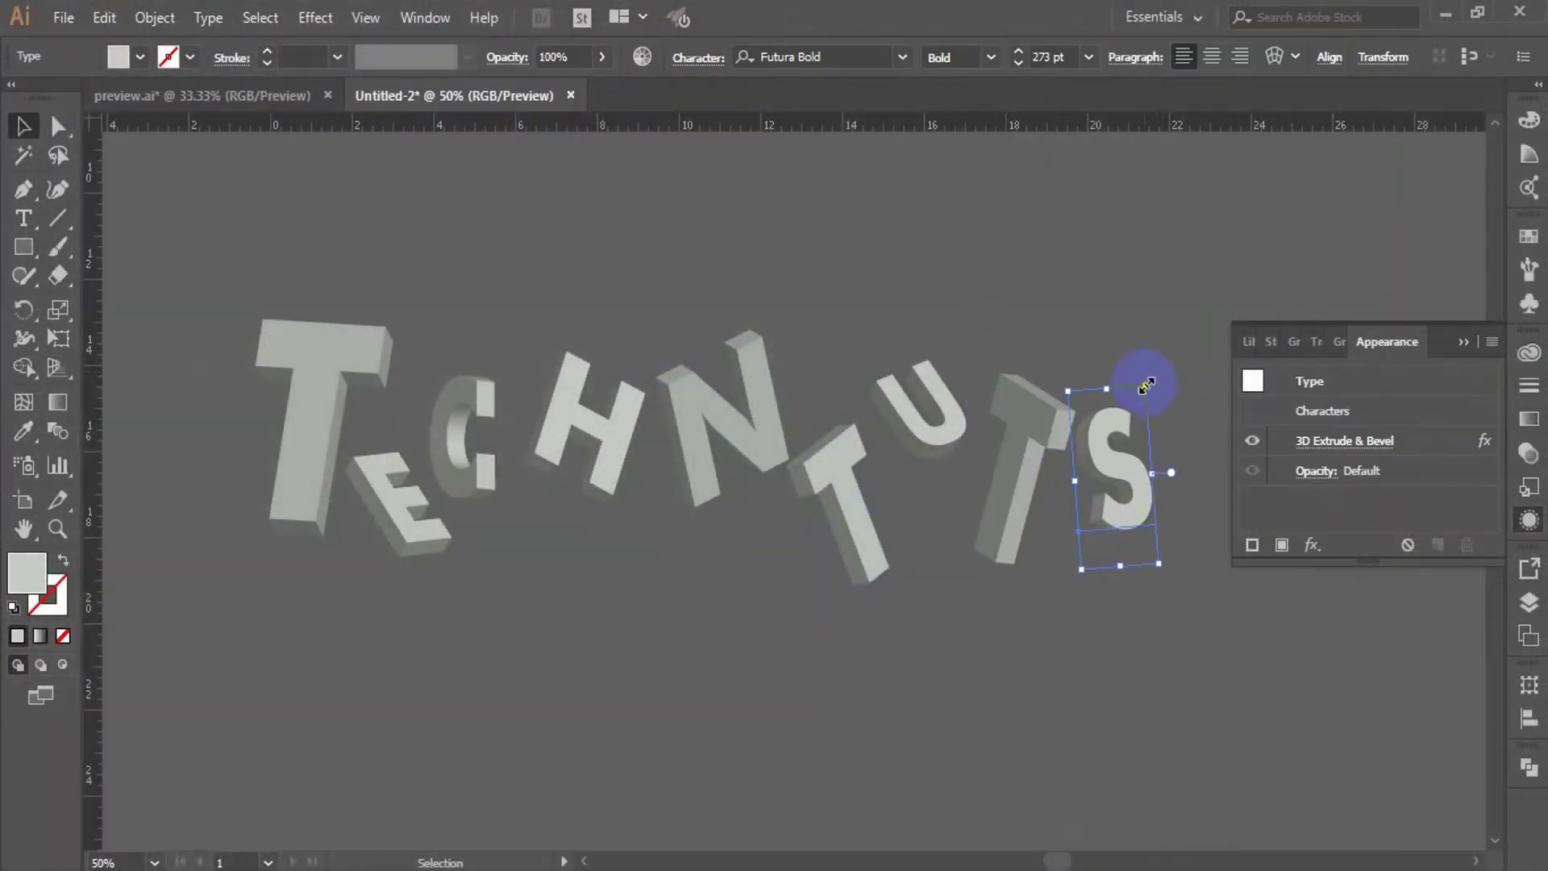
pyautogui.click(965, 276)
pyautogui.scroll(-1, 912, 260)
pyautogui.hotkey('ctrl', '-')
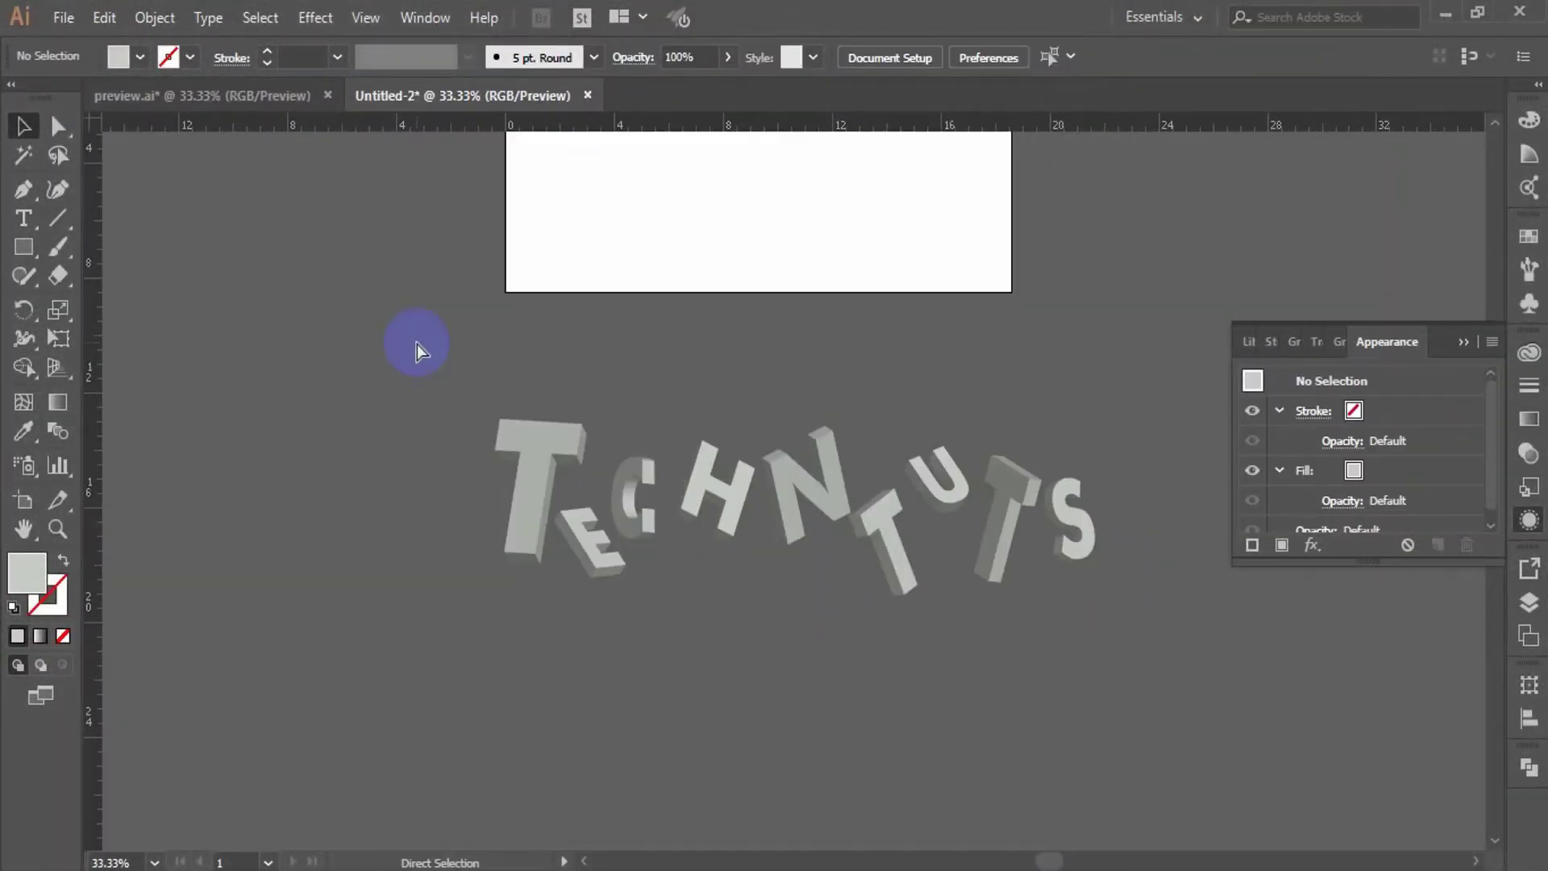
# - Fill the first T with red, hex DF1A23
pyautogui.click(529, 532)
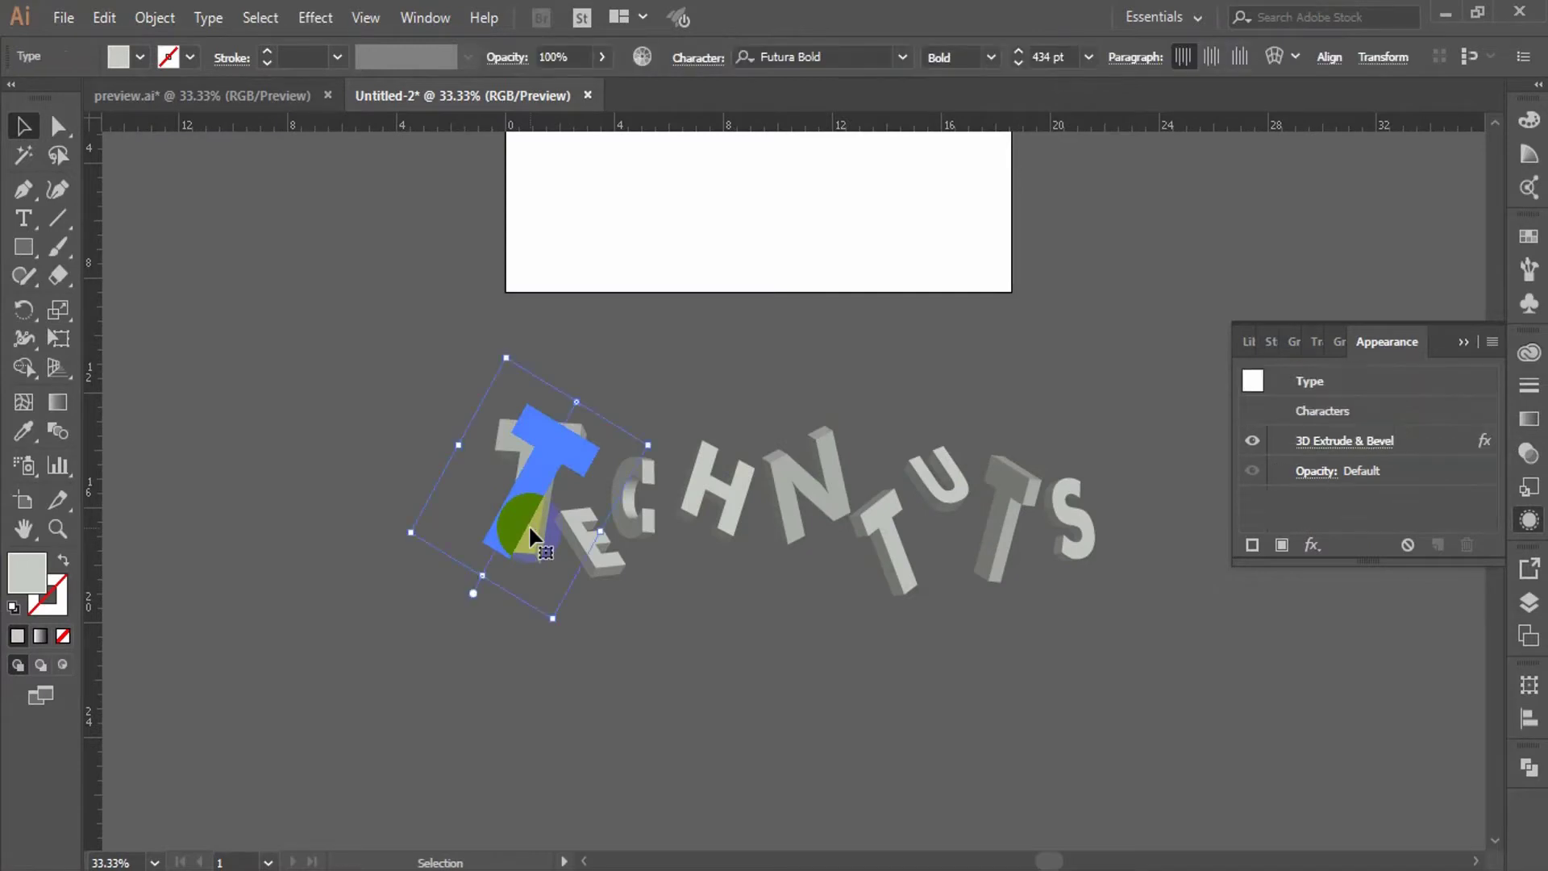
pyautogui.doubleClick(22, 577)
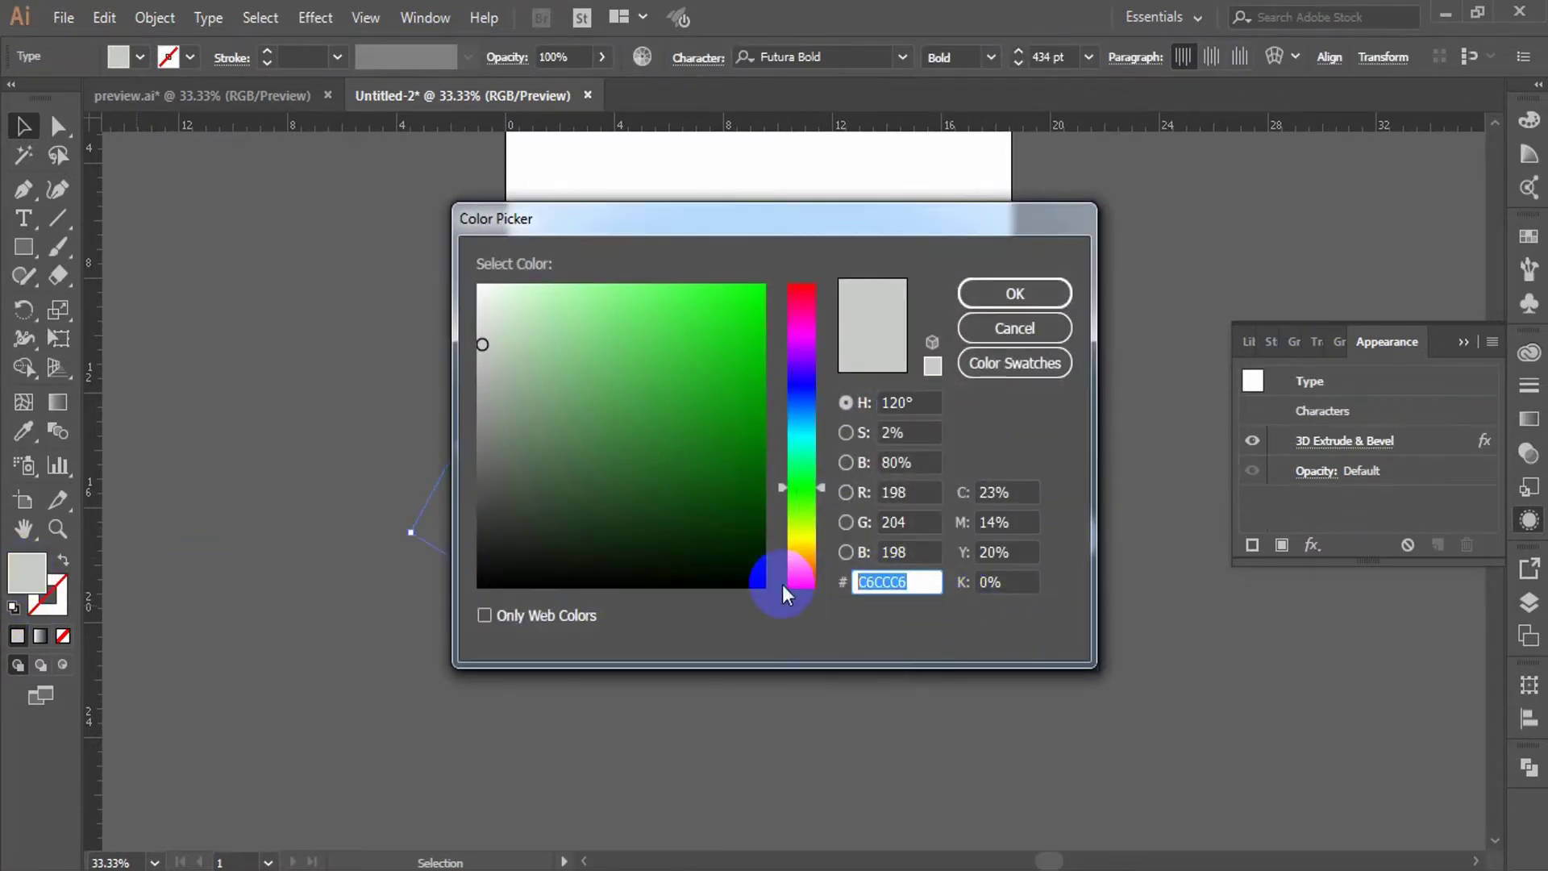
pyautogui.write('F')
pyautogui.press('BackSpace')
pyautogui.write('DF1A23')
pyautogui.click(1038, 297)
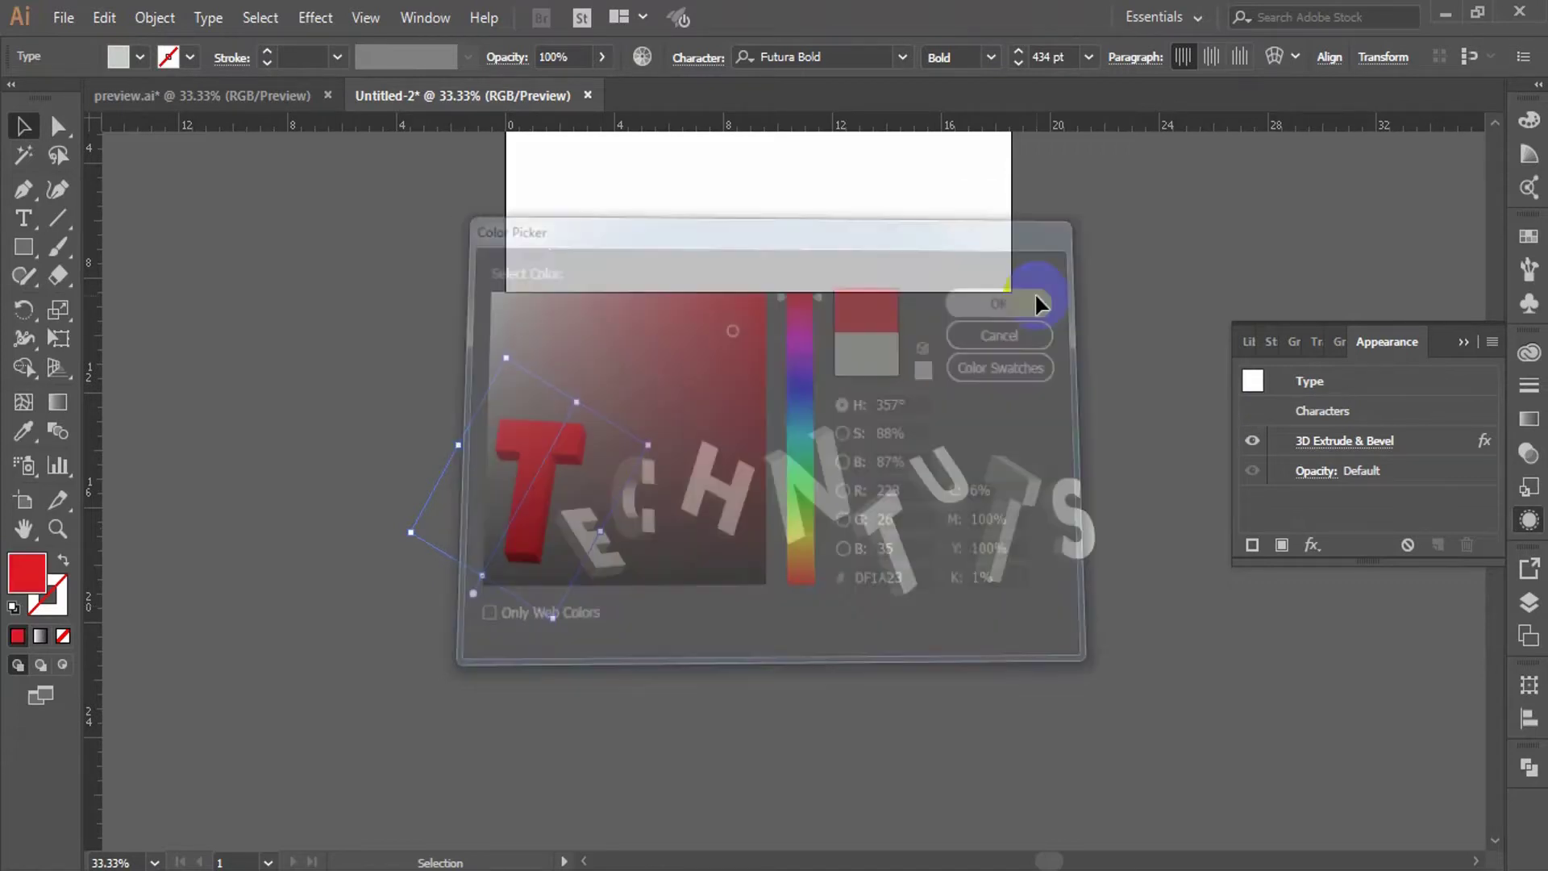
# - Fill the E with green, hex 019A4C
pyautogui.click(594, 570)
pyautogui.doubleClick(36, 581)
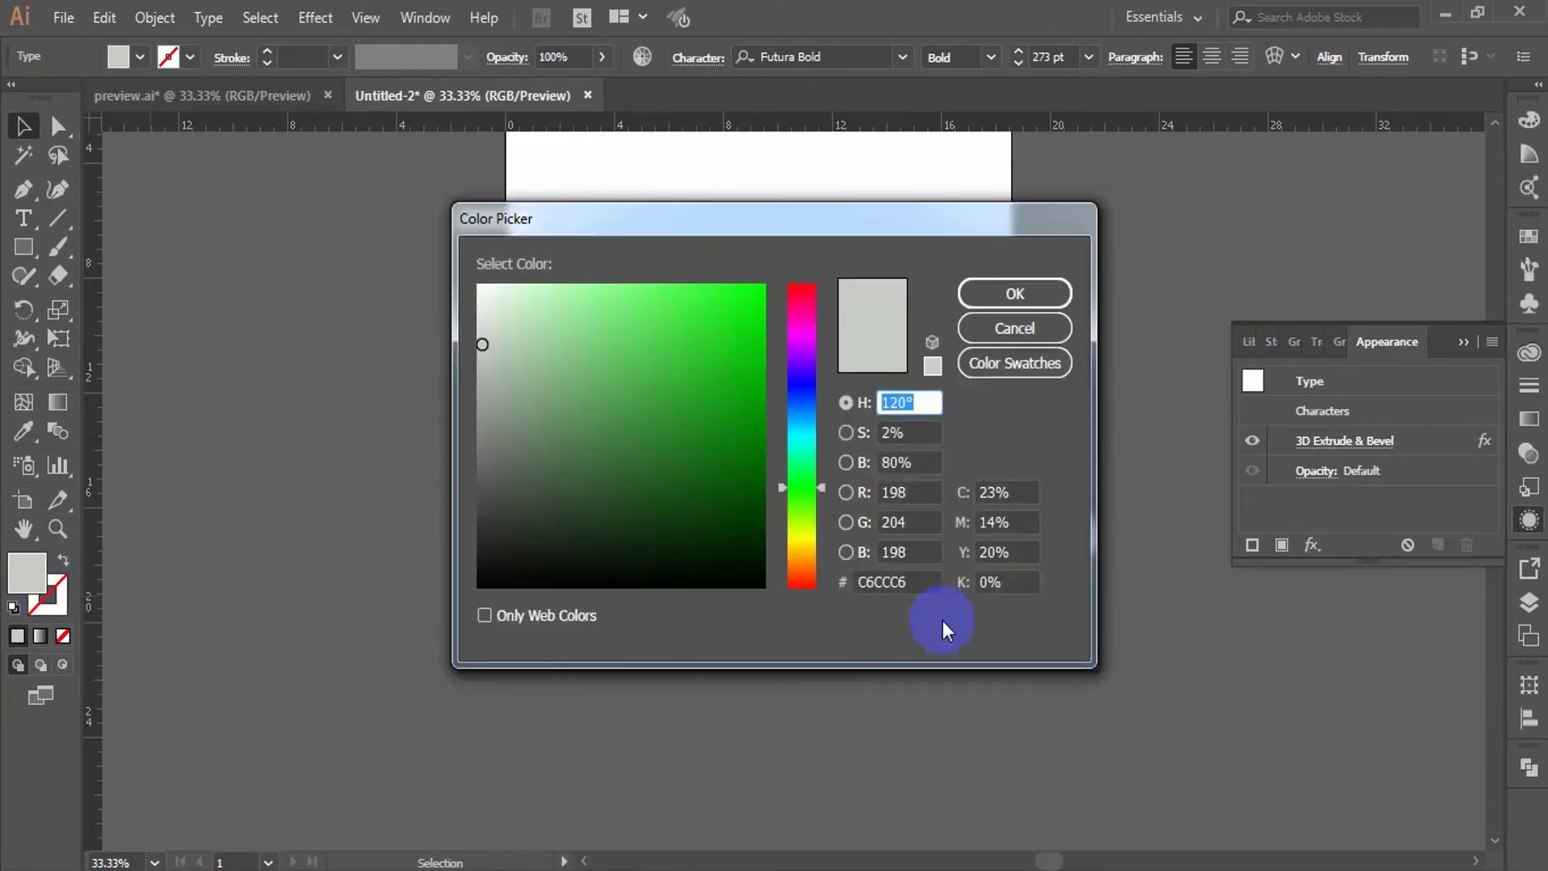
pyautogui.click(895, 582)
pyautogui.write('019A4C')
pyautogui.press('Return')
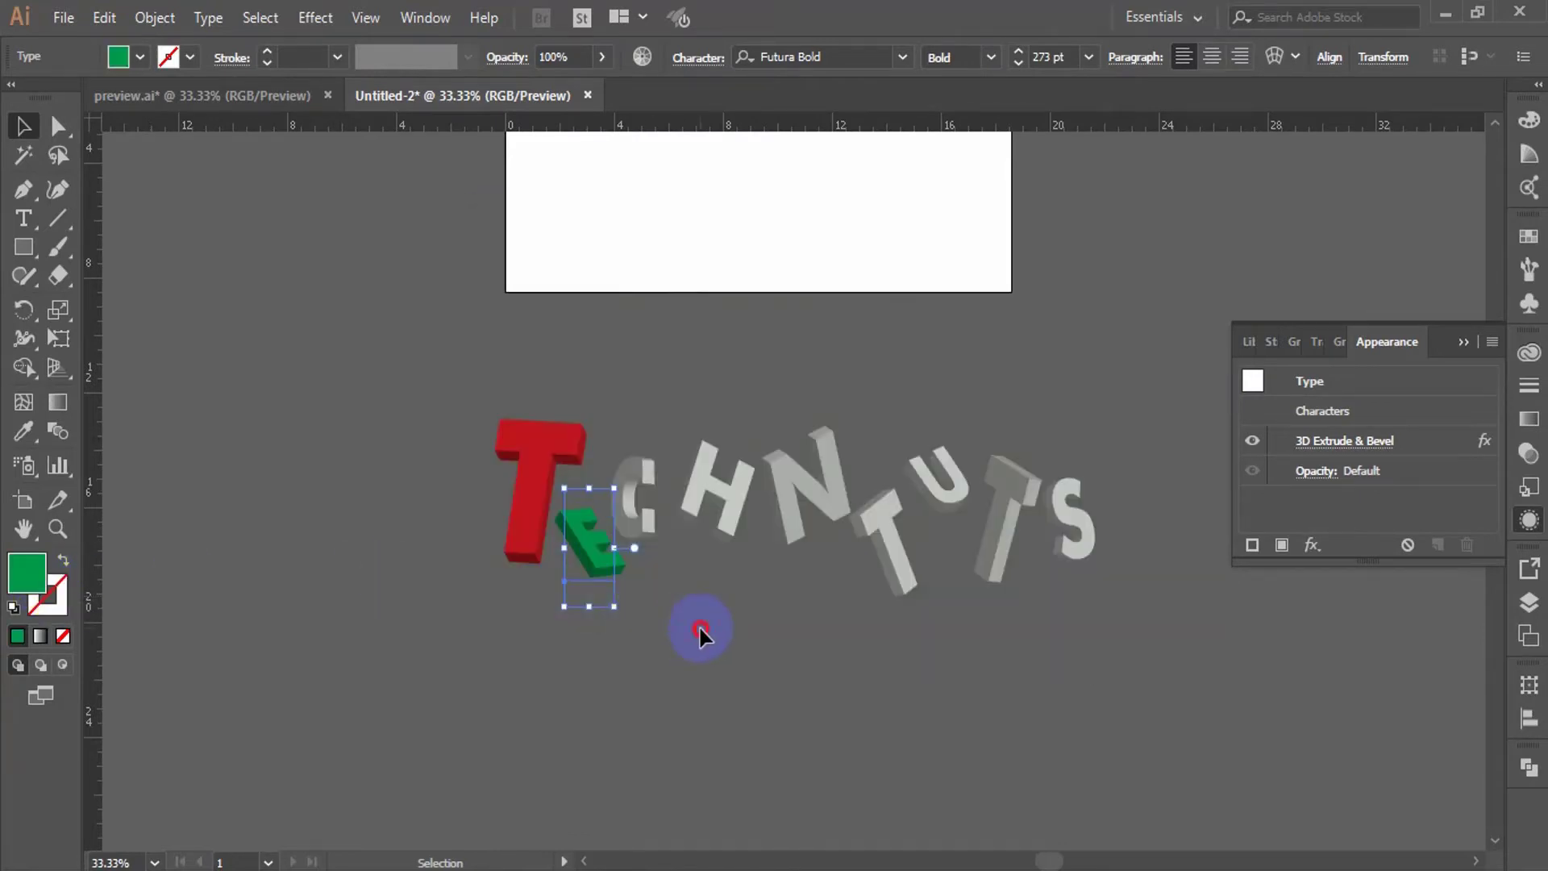
# - Fill the C with yellow, using a hex code that starts with D9CB0
pyautogui.click(634, 514)
pyautogui.doubleClick(26, 573)
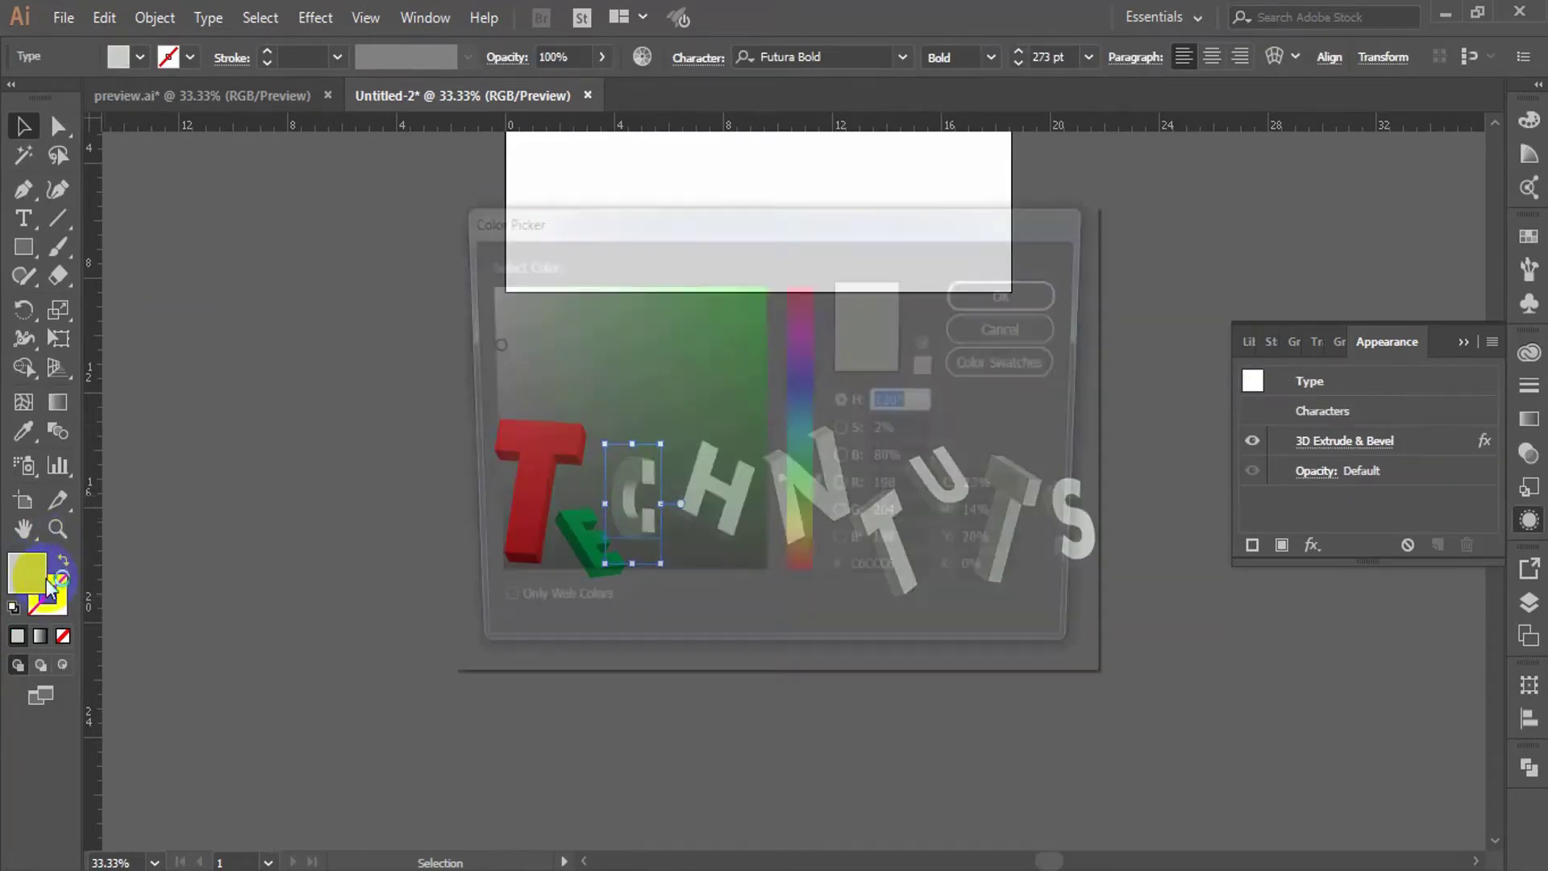
pyautogui.write('D9CB0')
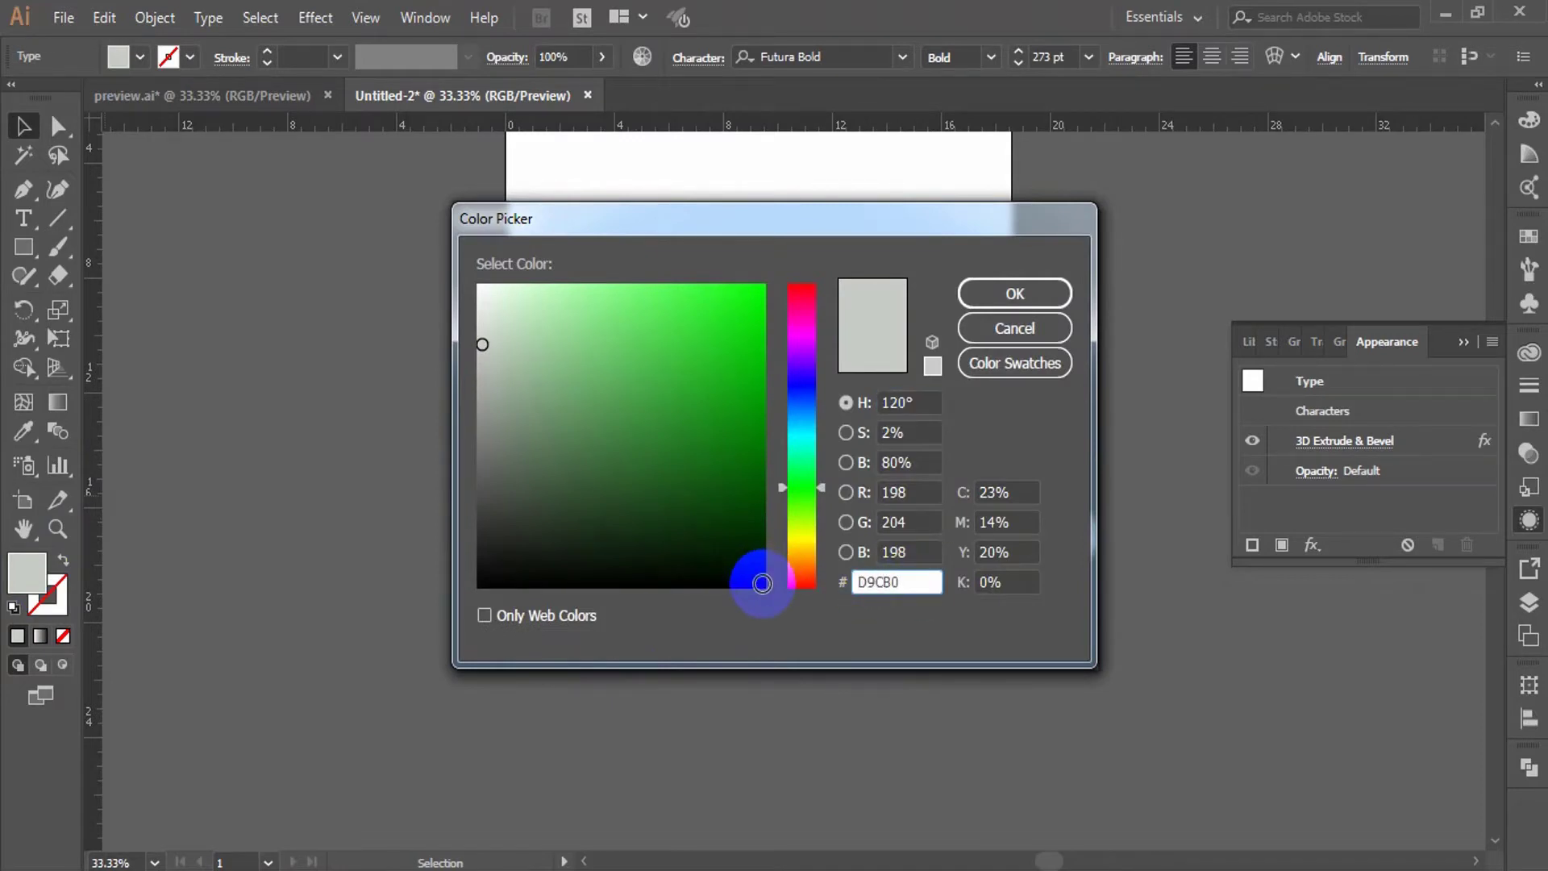
pyautogui.press('Return')
# - Fill the H with orange, hex EB8B10
pyautogui.click(720, 492)
pyautogui.doubleClick(39, 573)
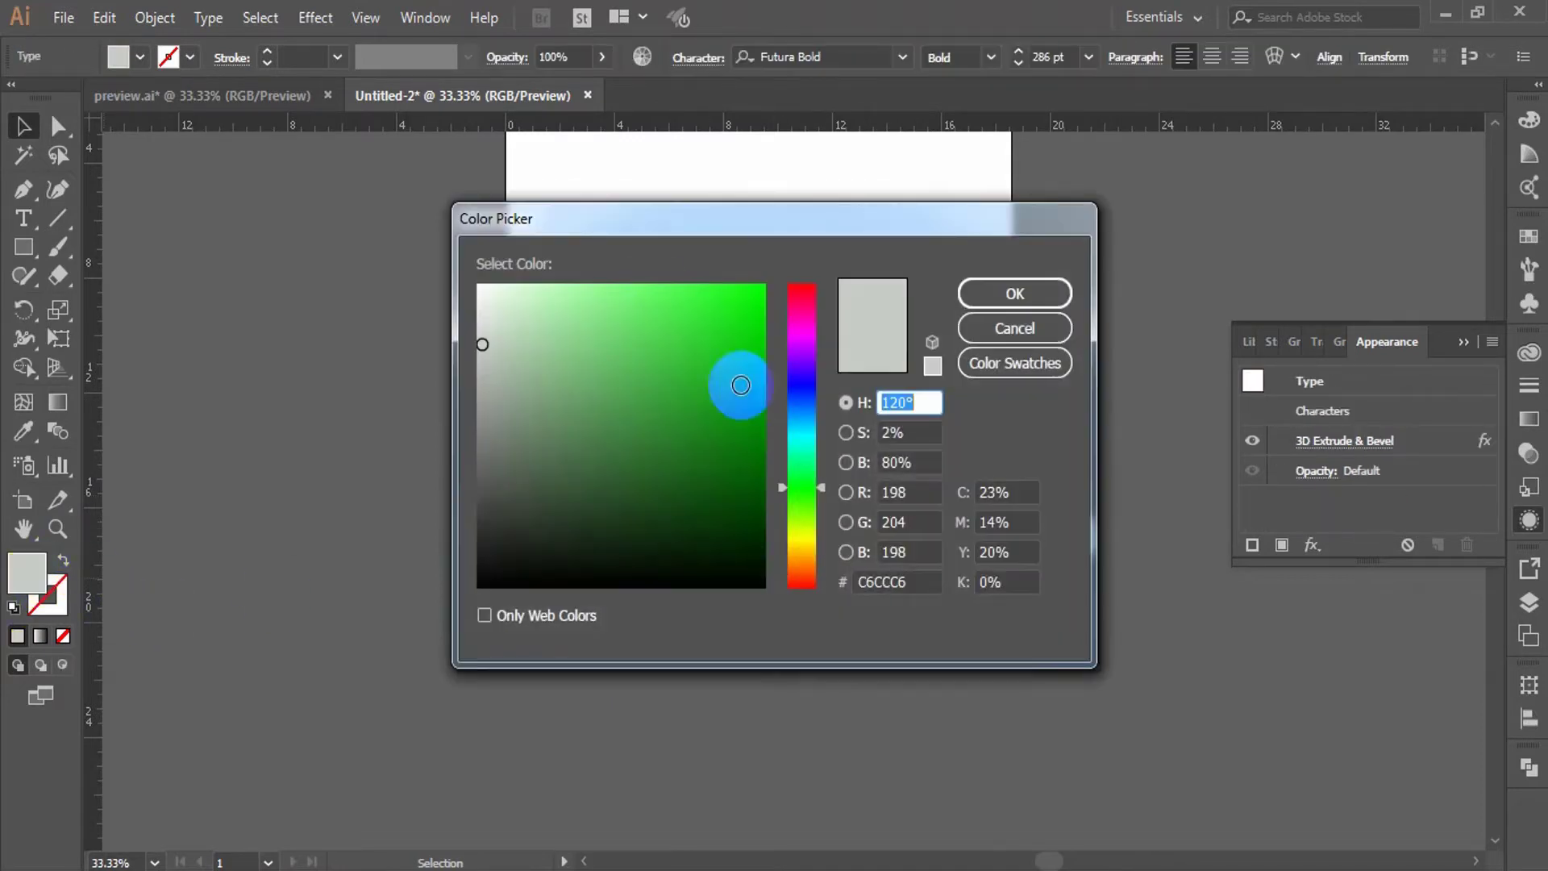
pyautogui.moveTo(928, 590); pyautogui.dragTo(726, 574)
pyautogui.write('EB8B')
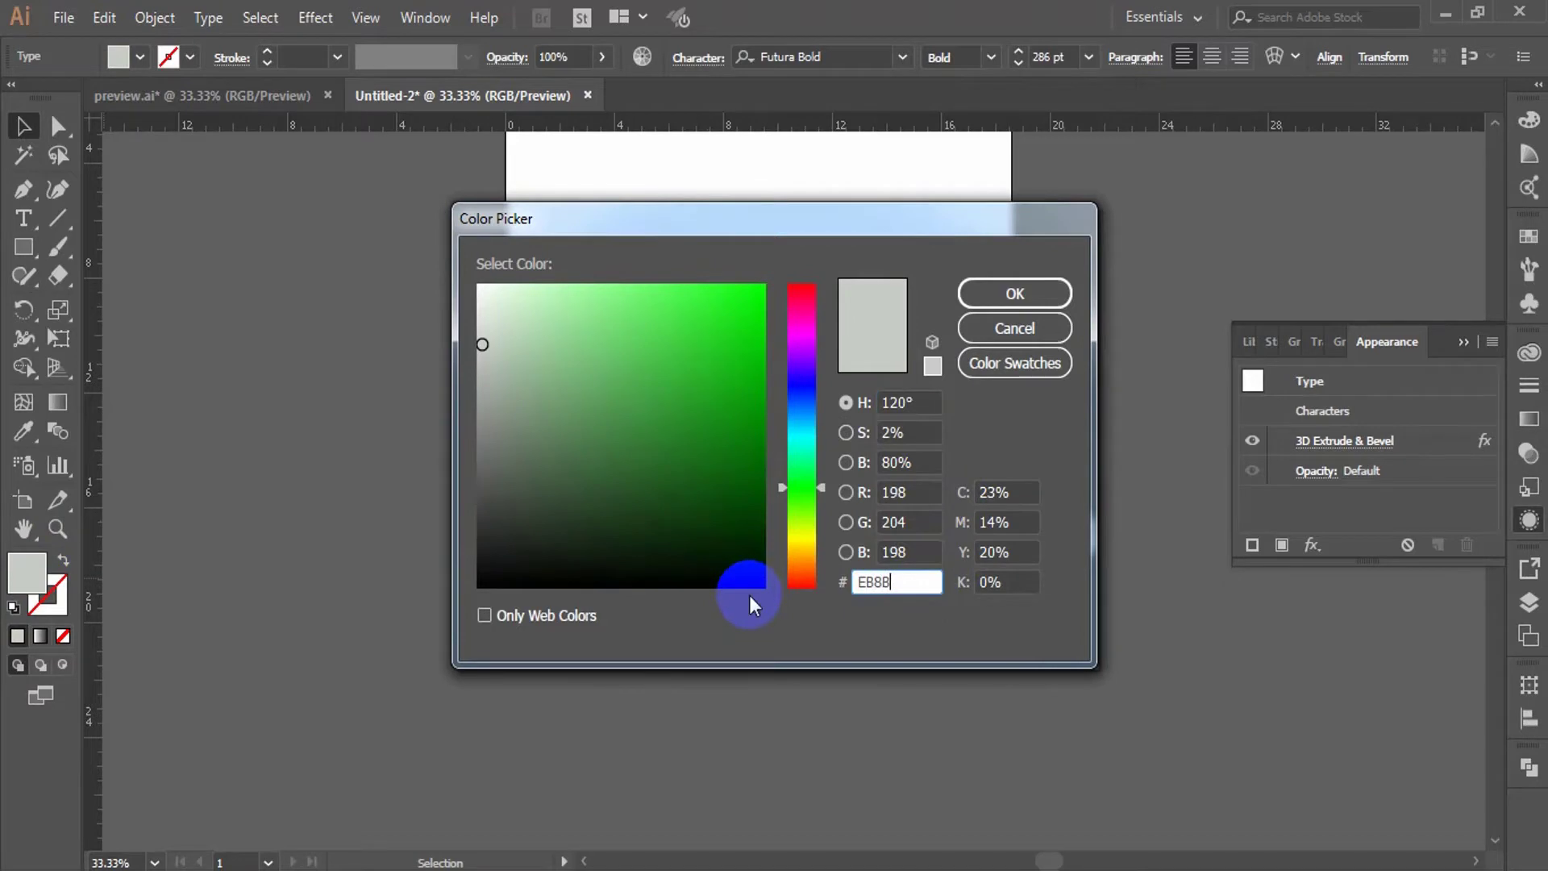
pyautogui.write('10')
pyautogui.click(1009, 293)
# - Fill the N with red, hex DF1A23
pyautogui.click(815, 528)
pyautogui.doubleClick(27, 574)
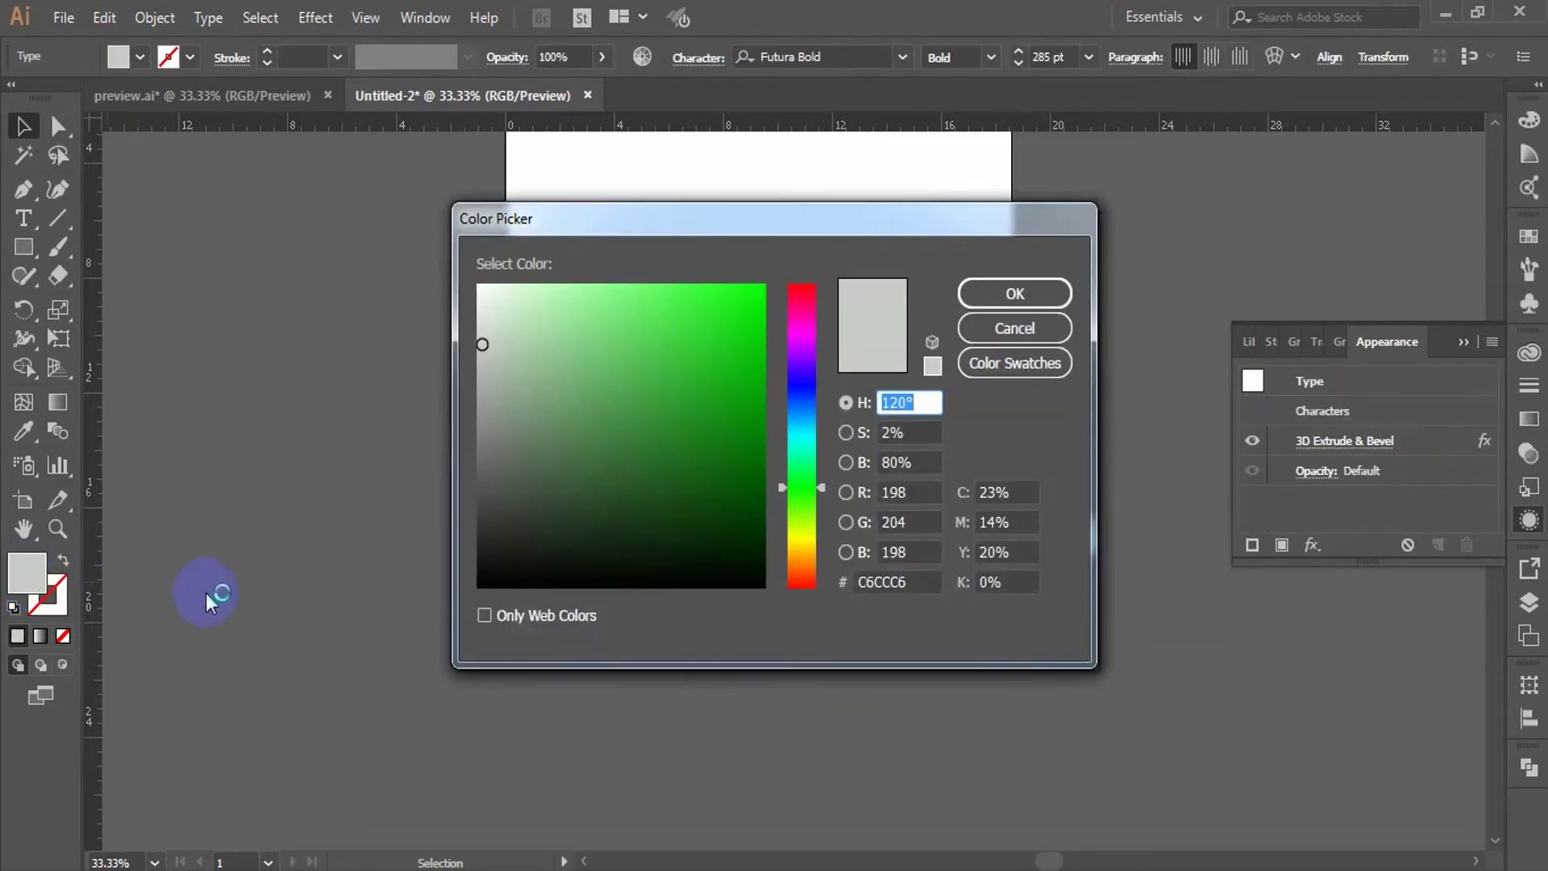
pyautogui.doubleClick(854, 582)
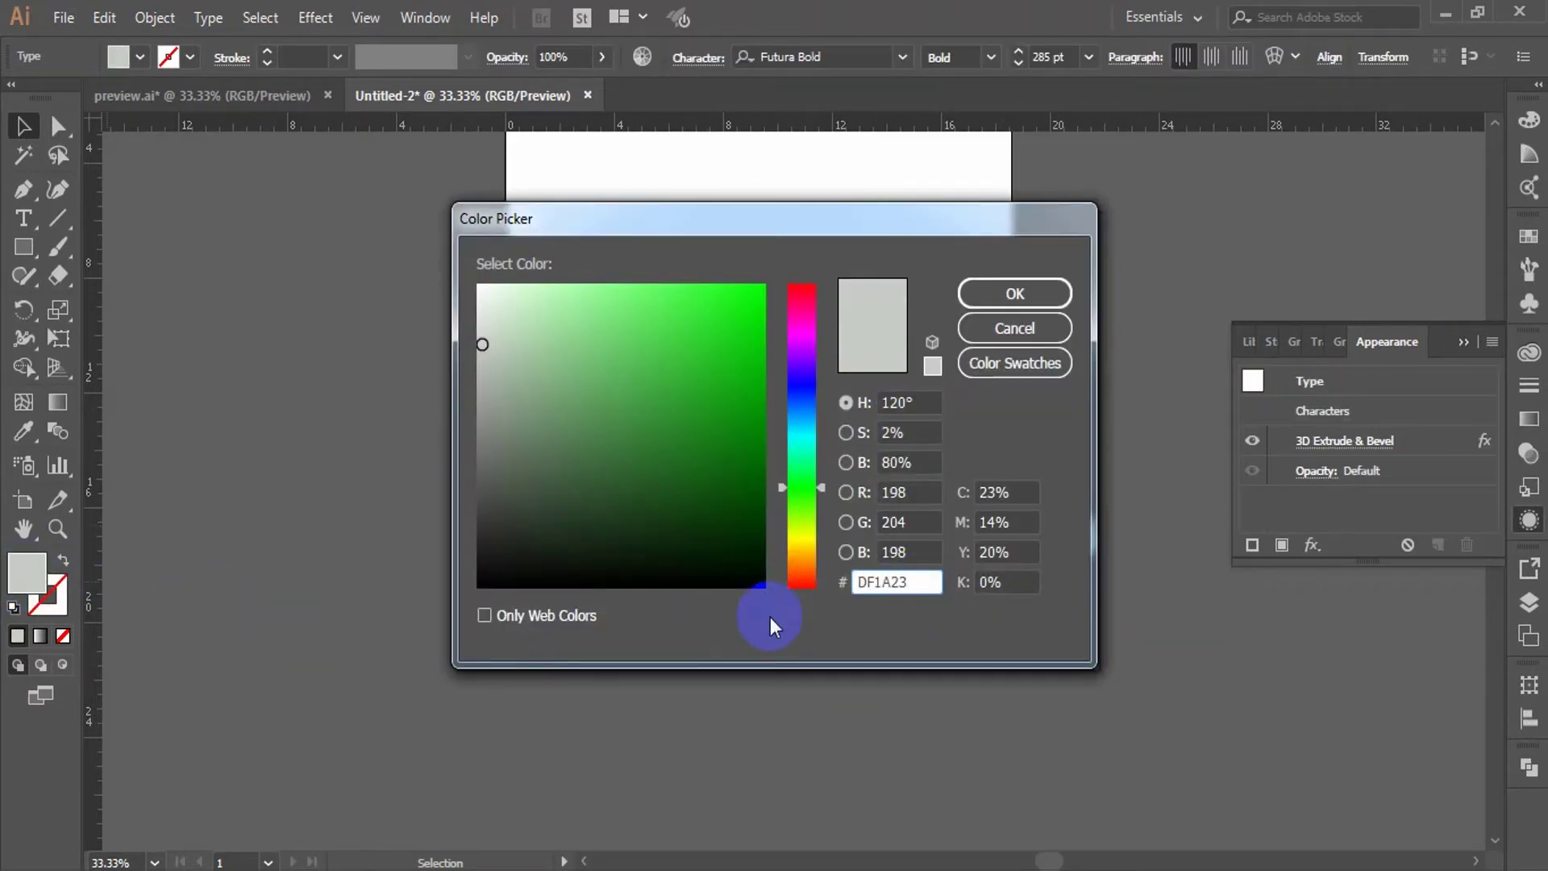
pyautogui.write('DF1A23')
pyautogui.press('Return')
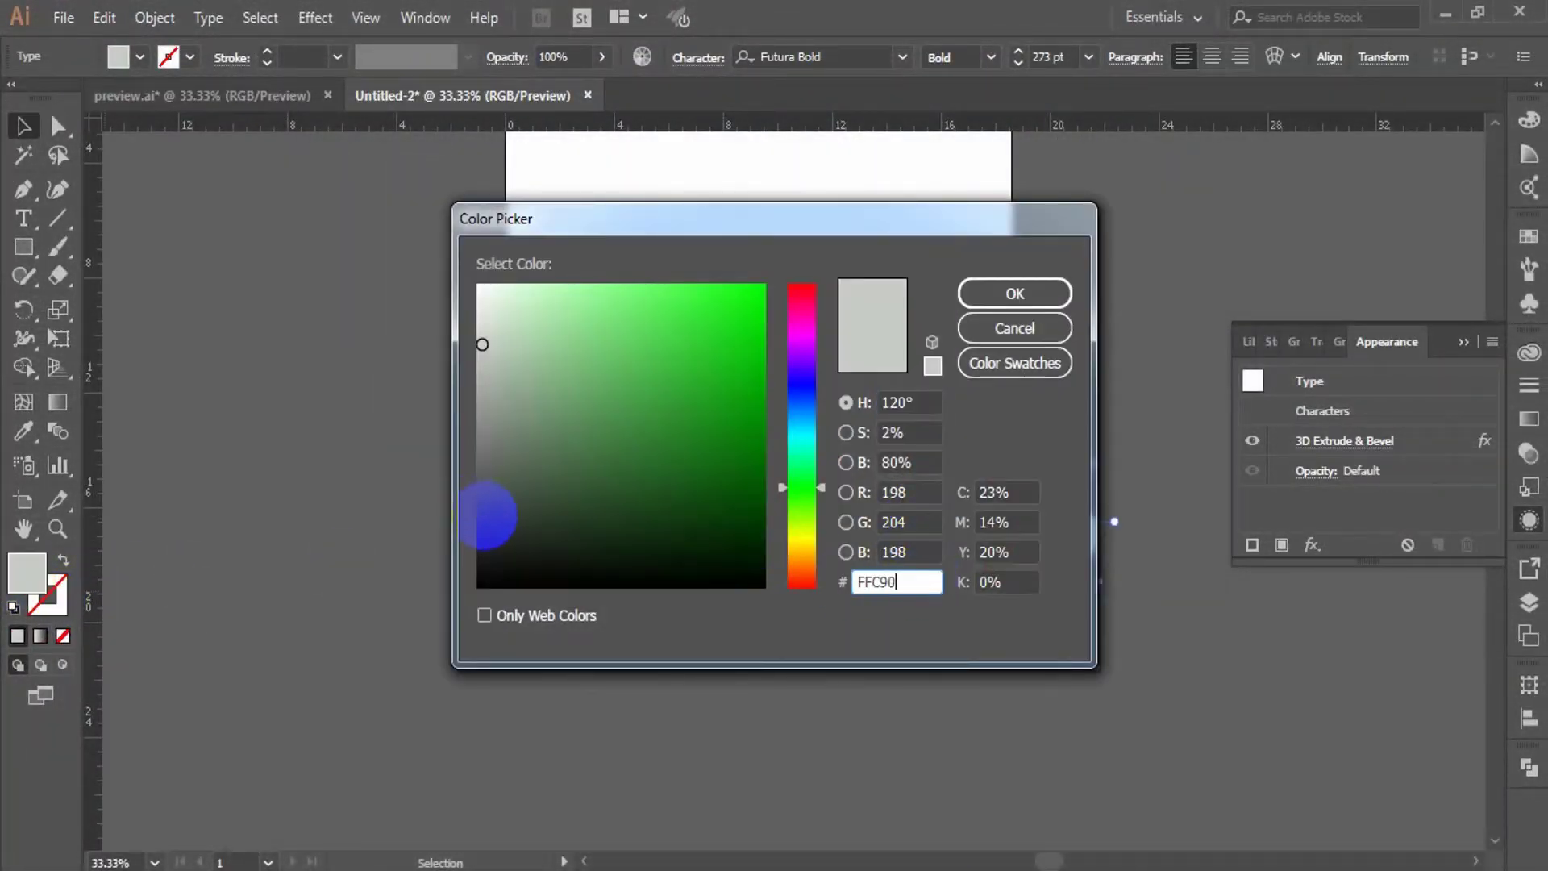
# - Fill the S with yellow, hex FFC900, and clear the selection
pyautogui.write('0')
pyautogui.press('Return')
pyautogui.click(1014, 718)
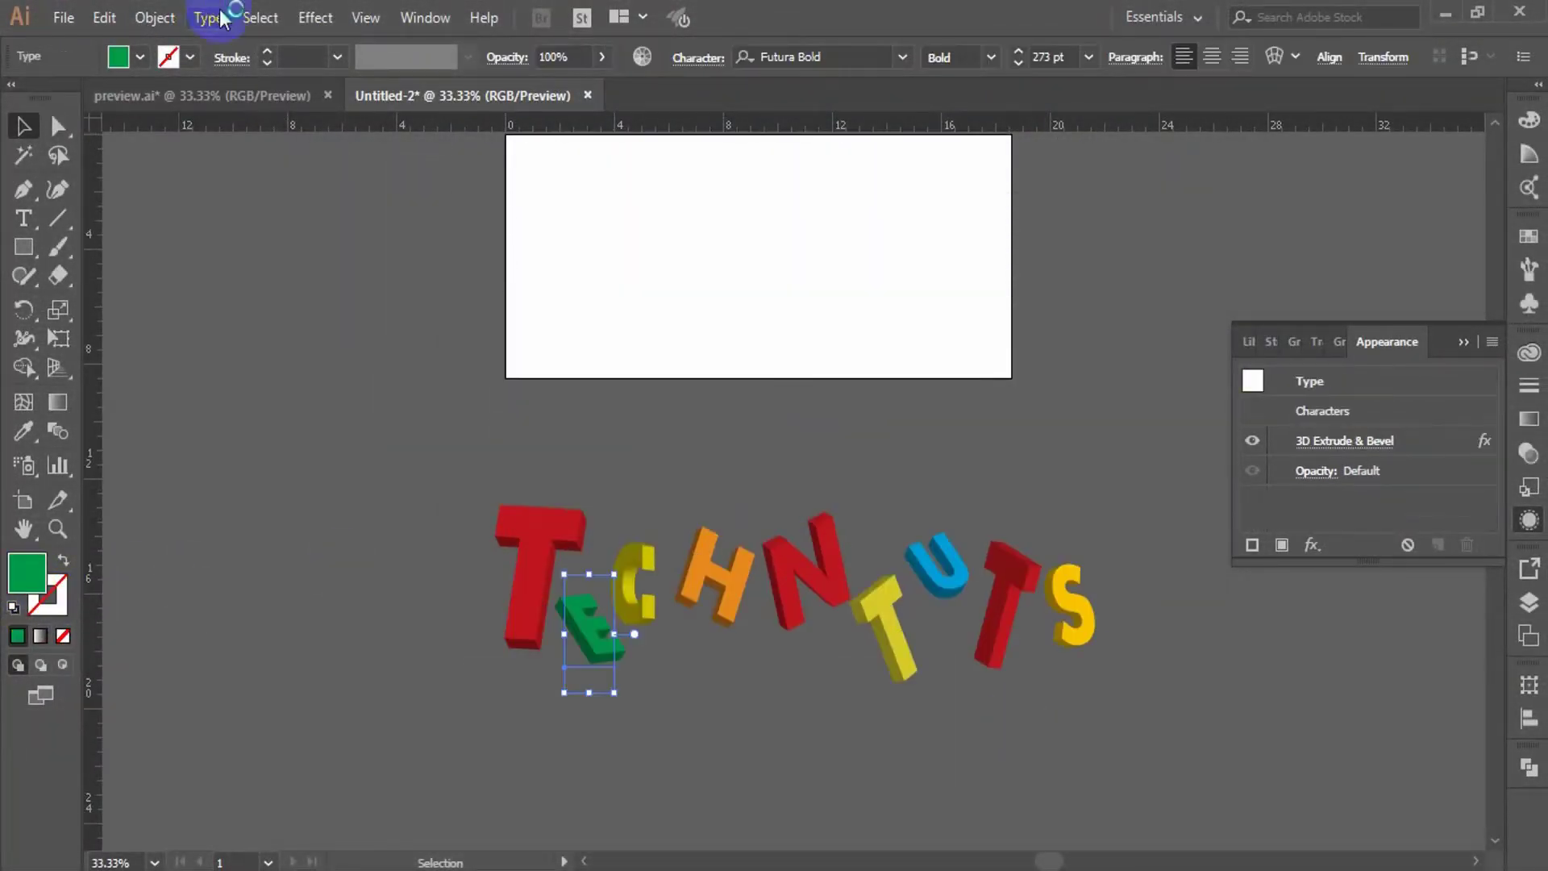
# - Select all the coloured letters and place a duplicate of the whole word below the original
pyautogui.click(400, 521)
pyautogui.hotkey('ctrl', 'a')
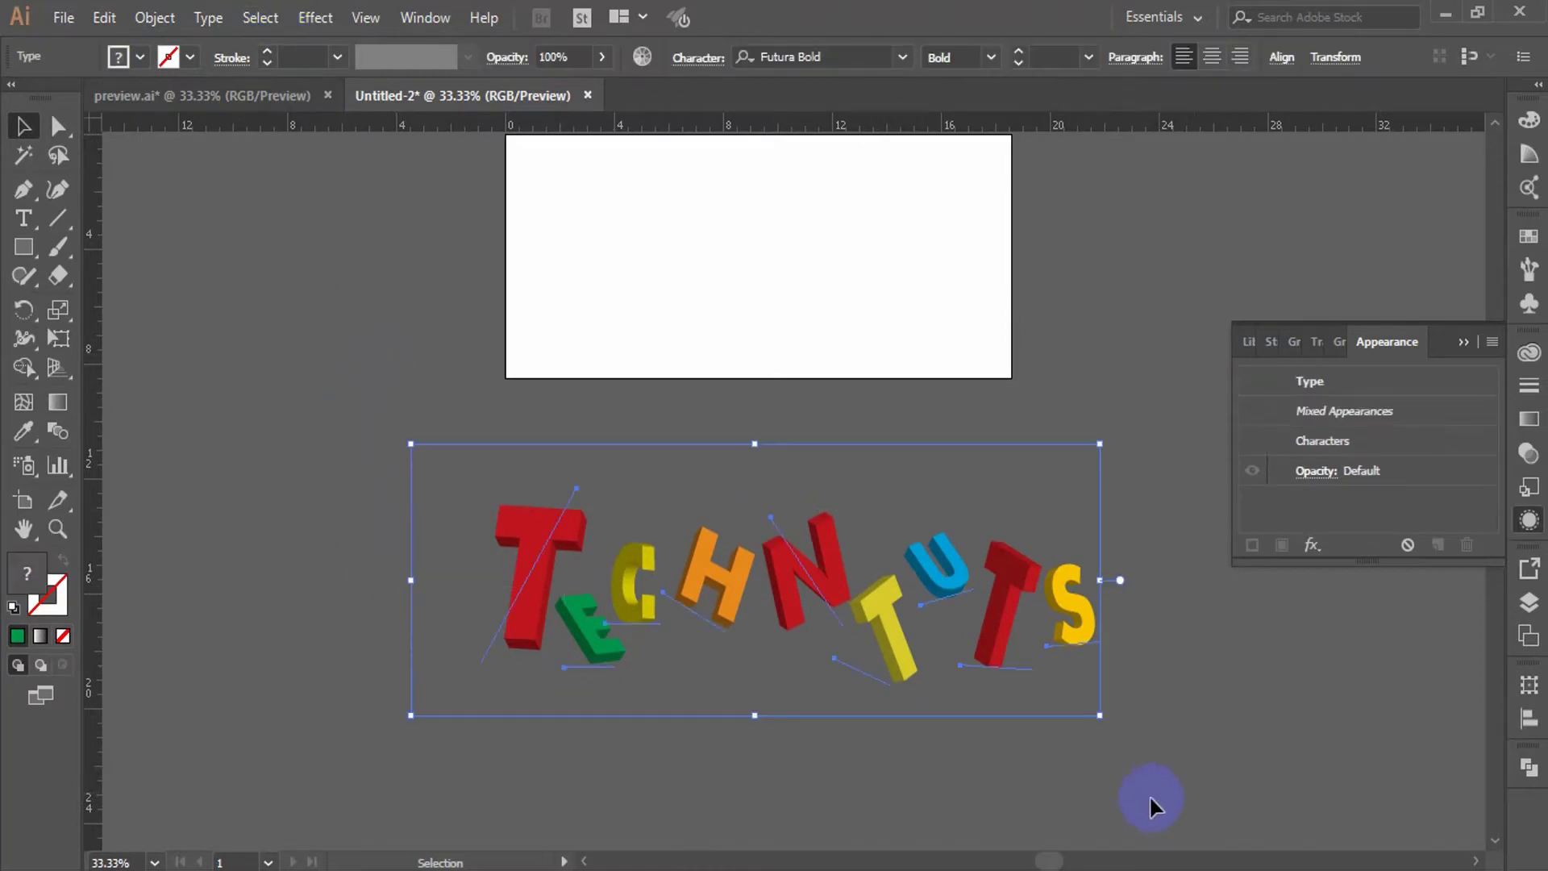
pyautogui.scroll(-3, 1113, 774)
pyautogui.moveTo(718, 481); pyautogui.dragTo(706, 762)
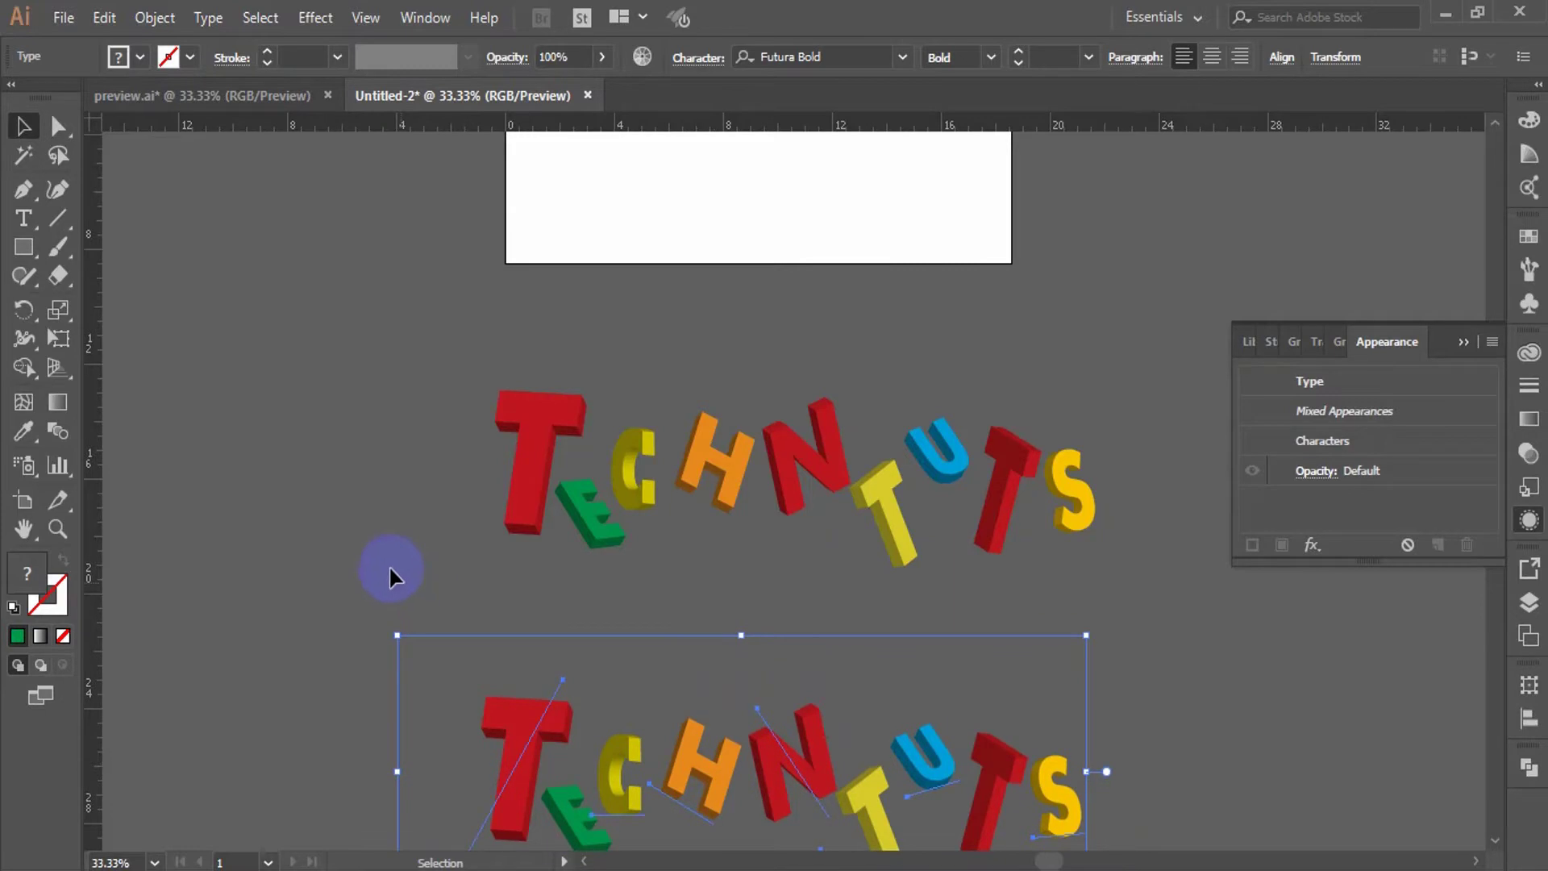
pyautogui.scroll(-1, 389, 564)
# - Move all letters of the upper word about 3.13 in up and 0.5 in left, in line with the lower copy
pyautogui.click(390, 476)
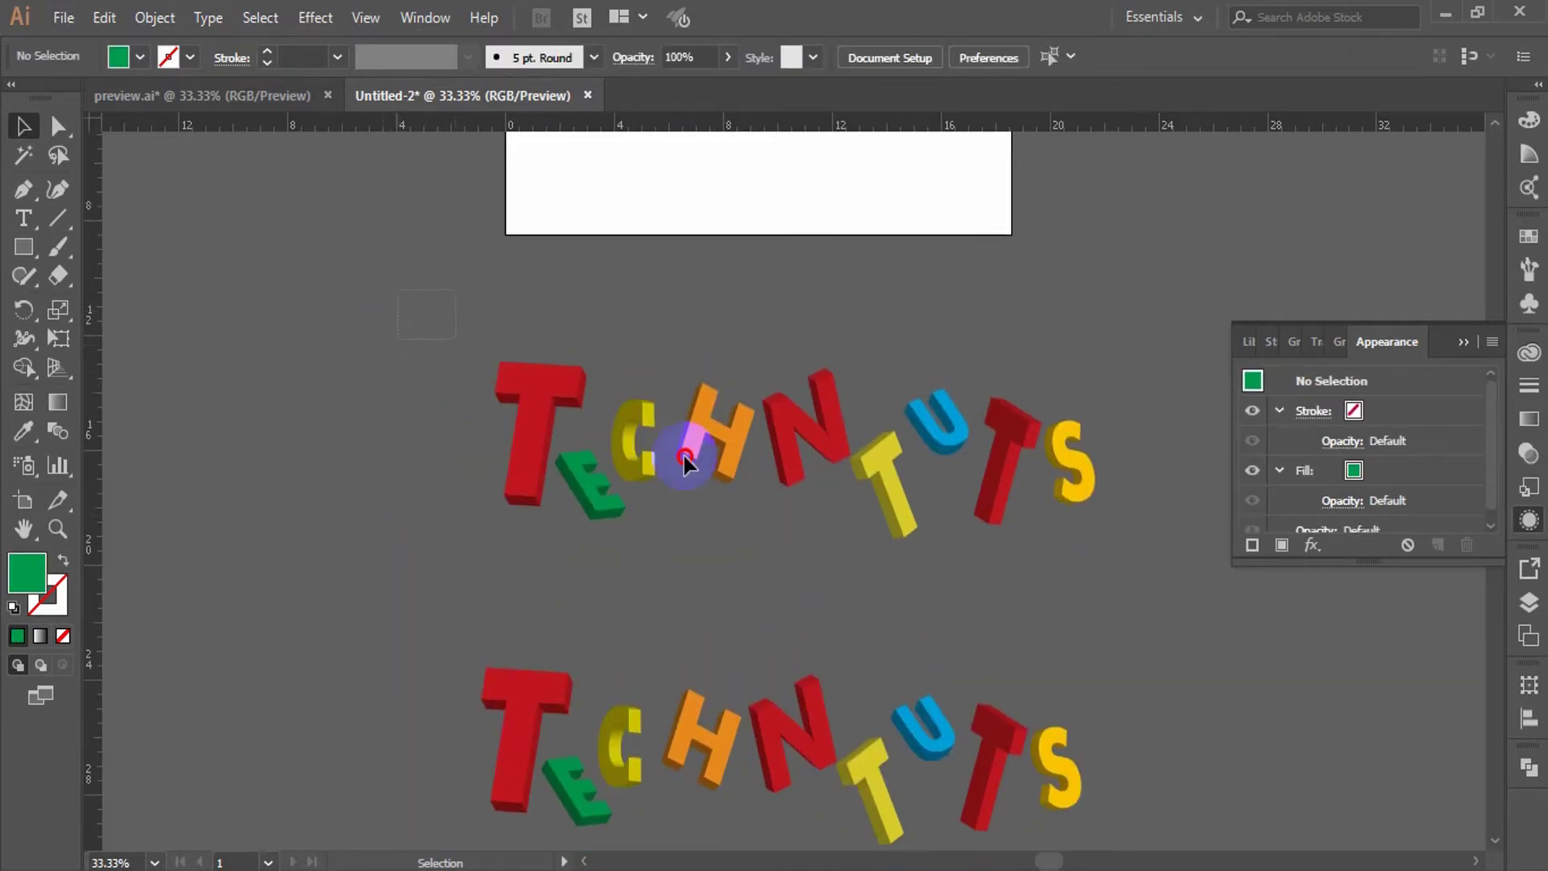
pyautogui.moveTo(1176, 597); pyautogui.dragTo(1174, 594)
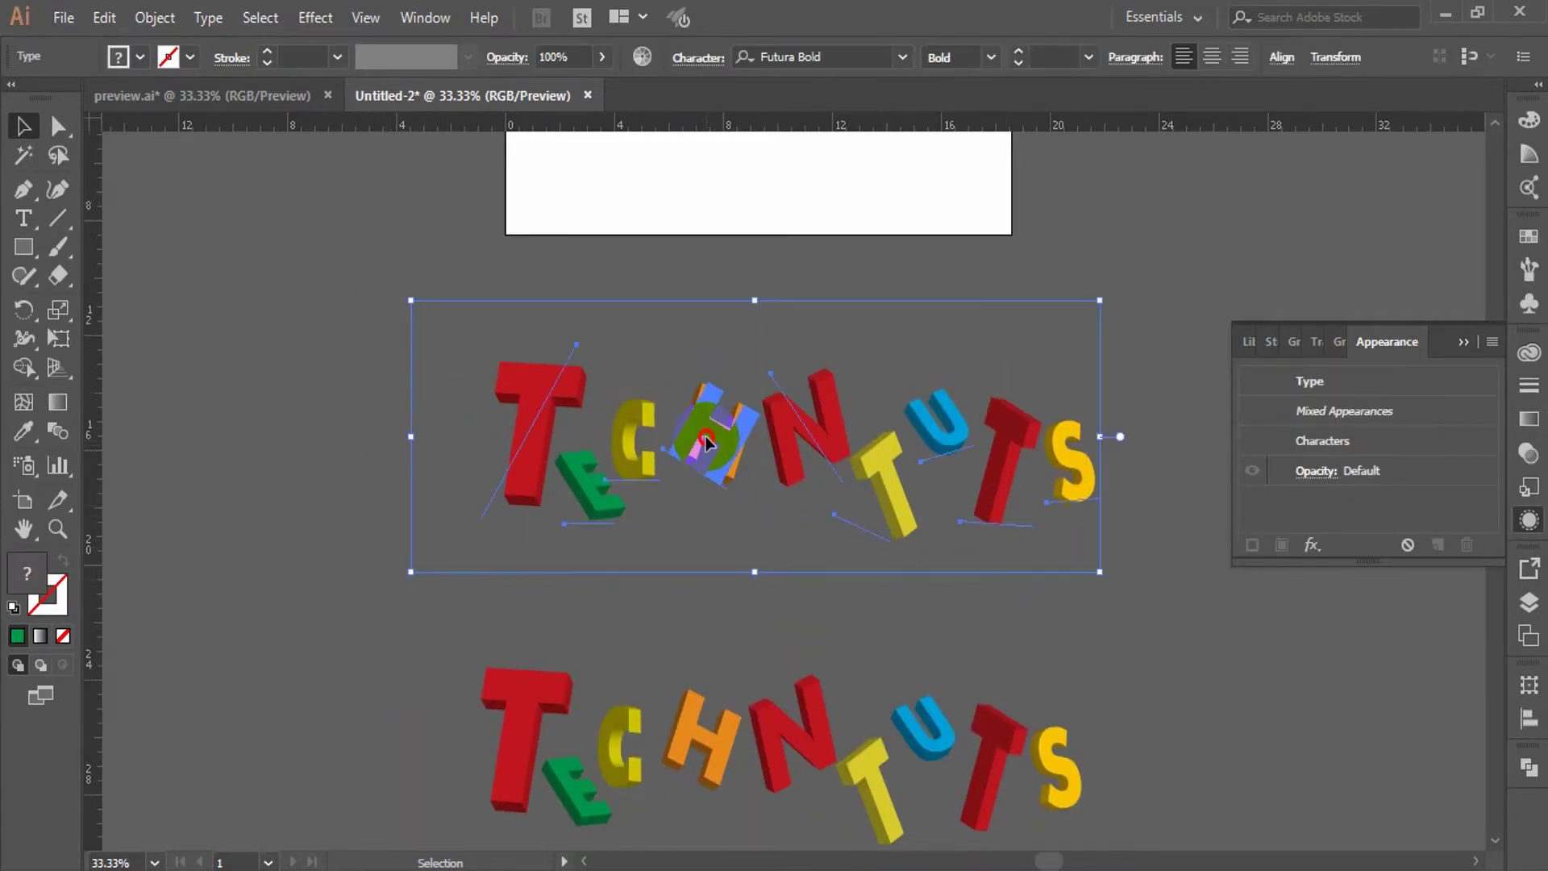
pyautogui.moveTo(706, 442); pyautogui.dragTo(697, 353)
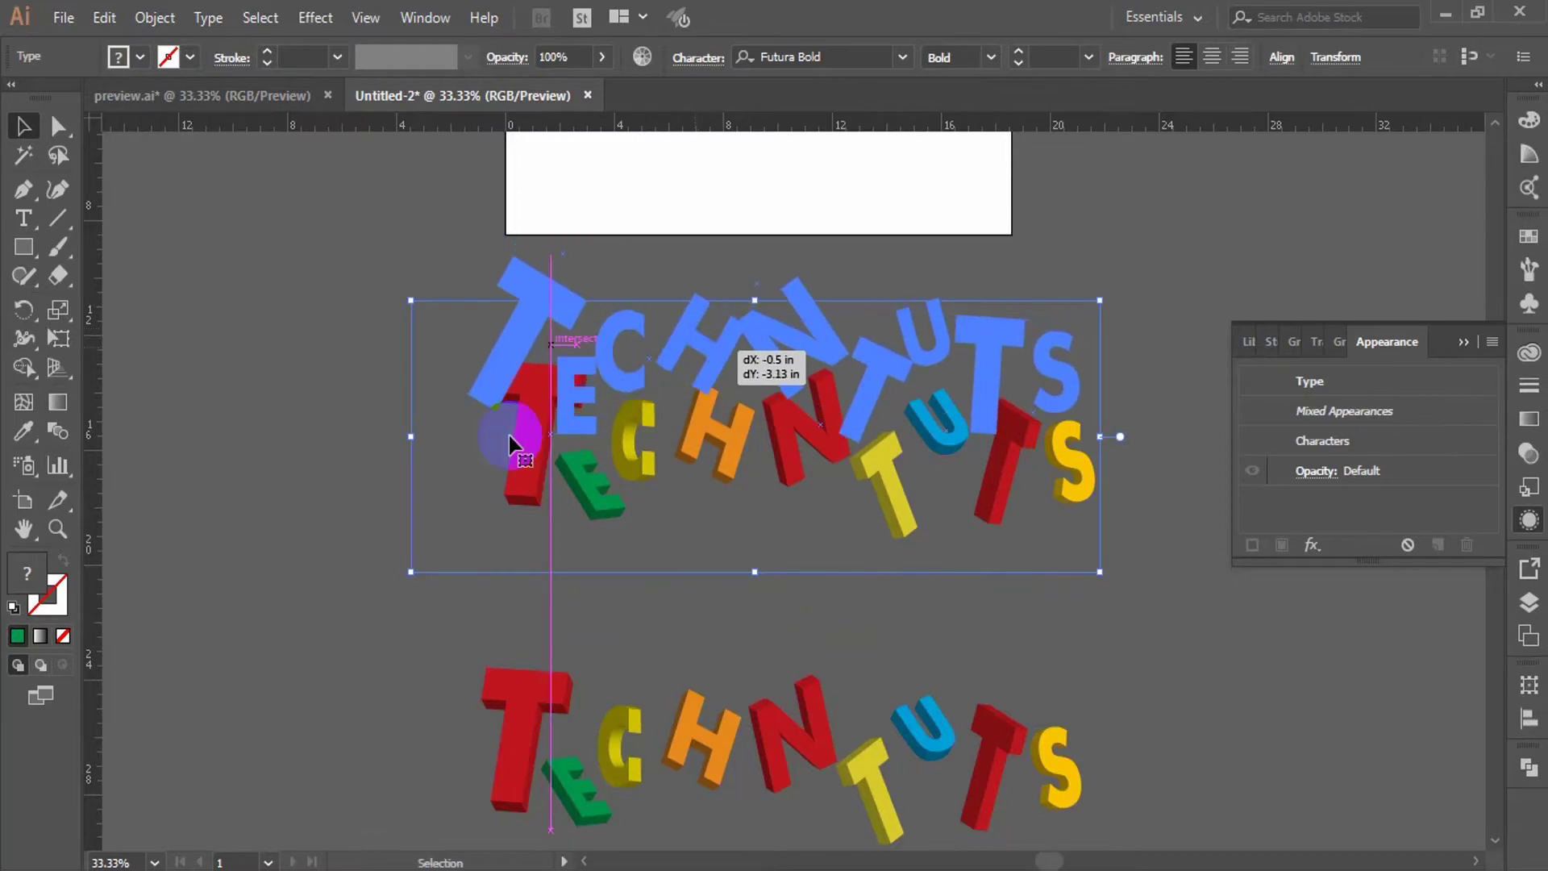
pyautogui.moveTo(508, 432); pyautogui.dragTo(508, 432)
pyautogui.scroll(2, 401, 494)
pyautogui.click(342, 567)
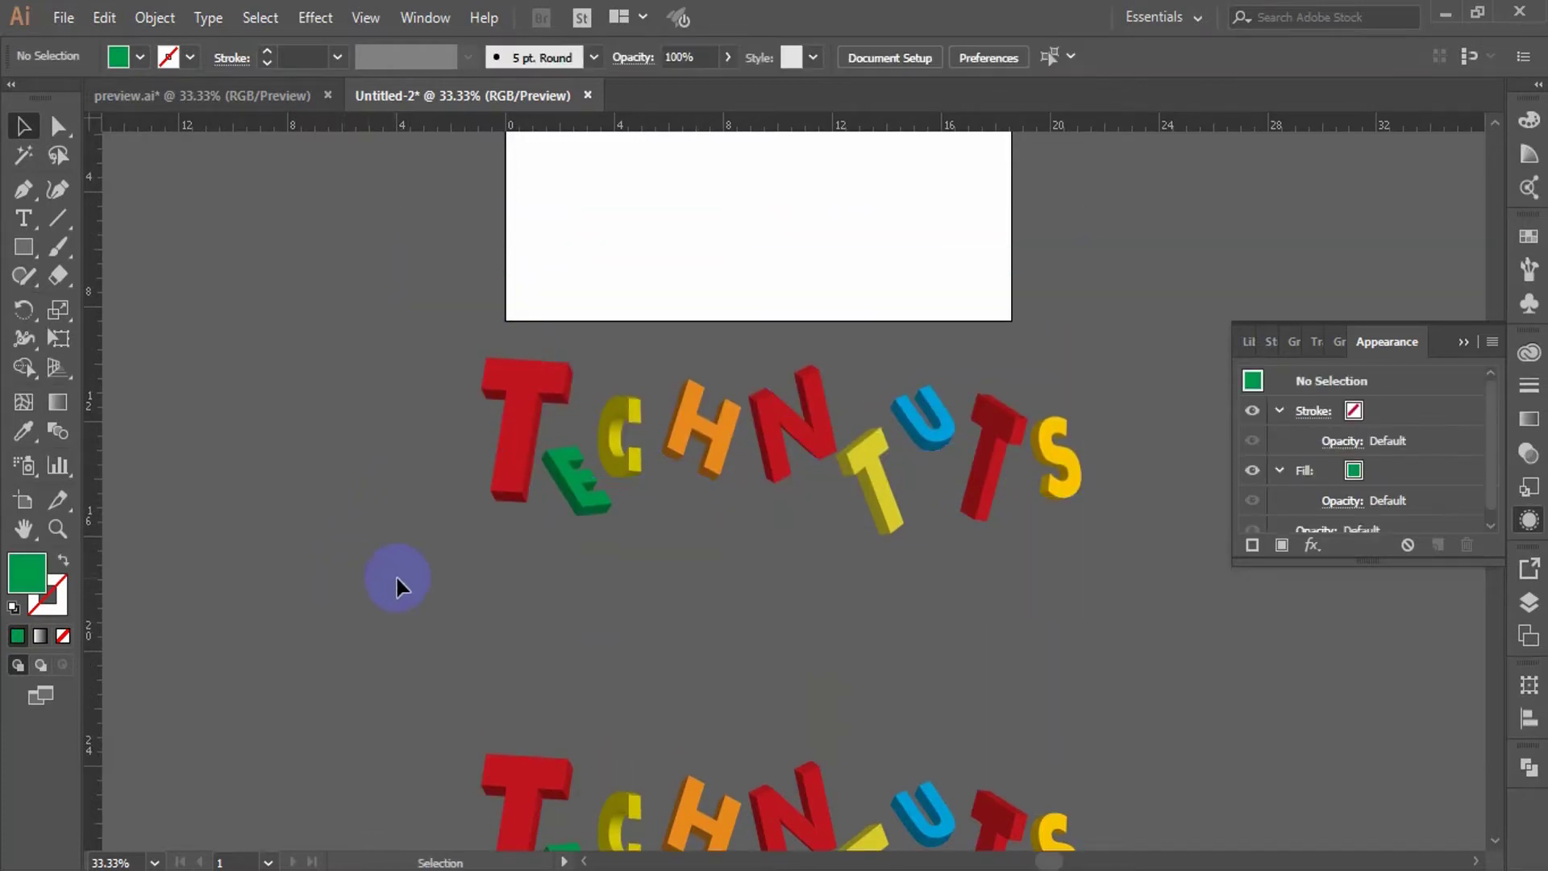
# - Apply a Gaussian Blur with a 20 pixel radius to the green E of the upper word
pyautogui.click(597, 532)
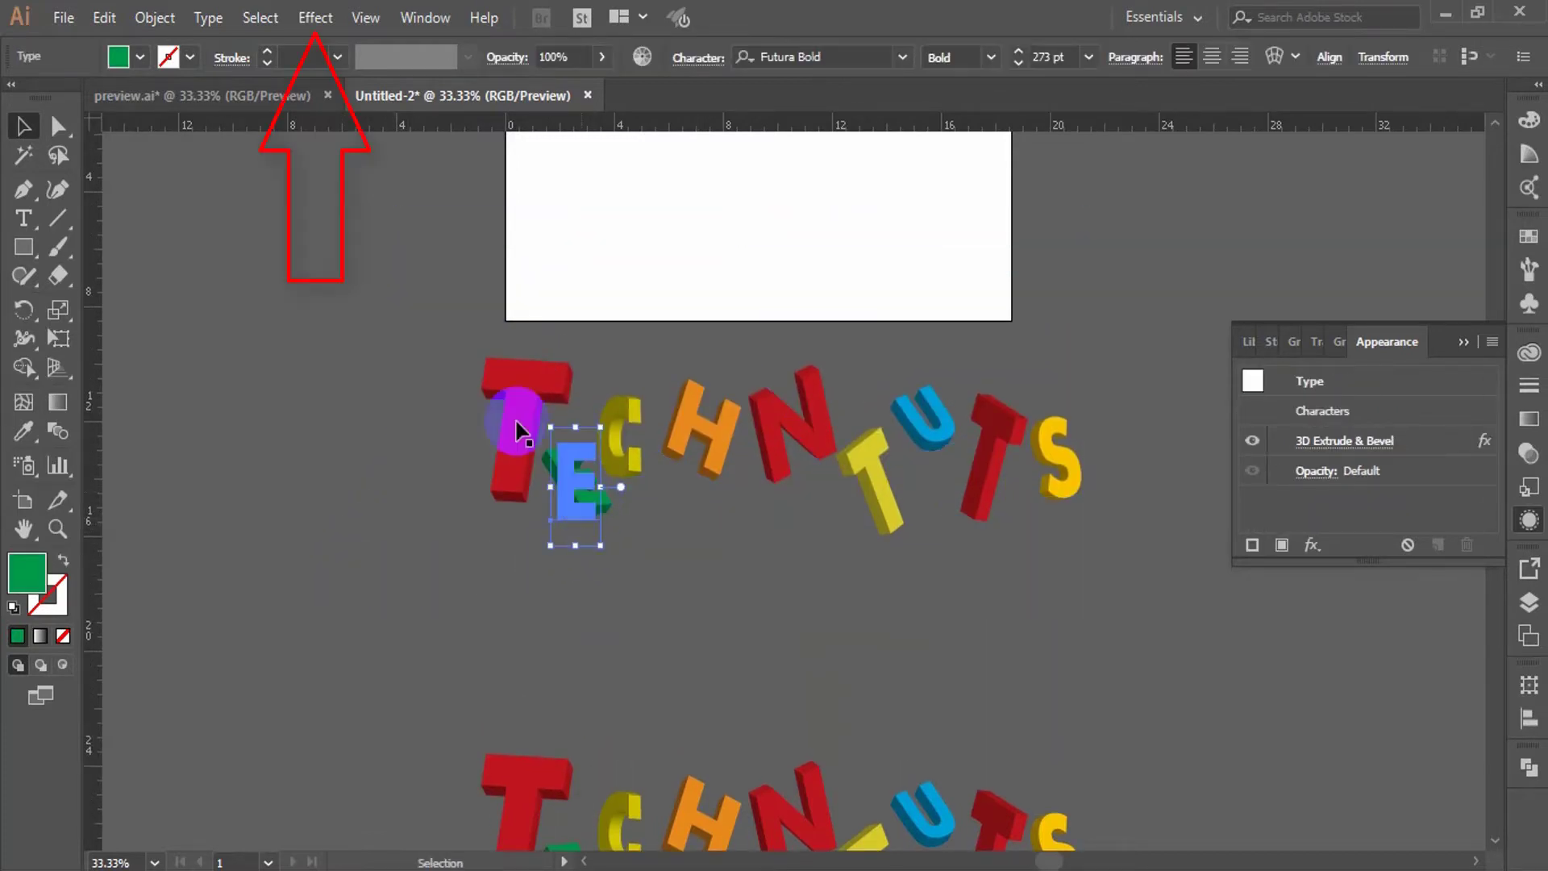
pyautogui.click(315, 17)
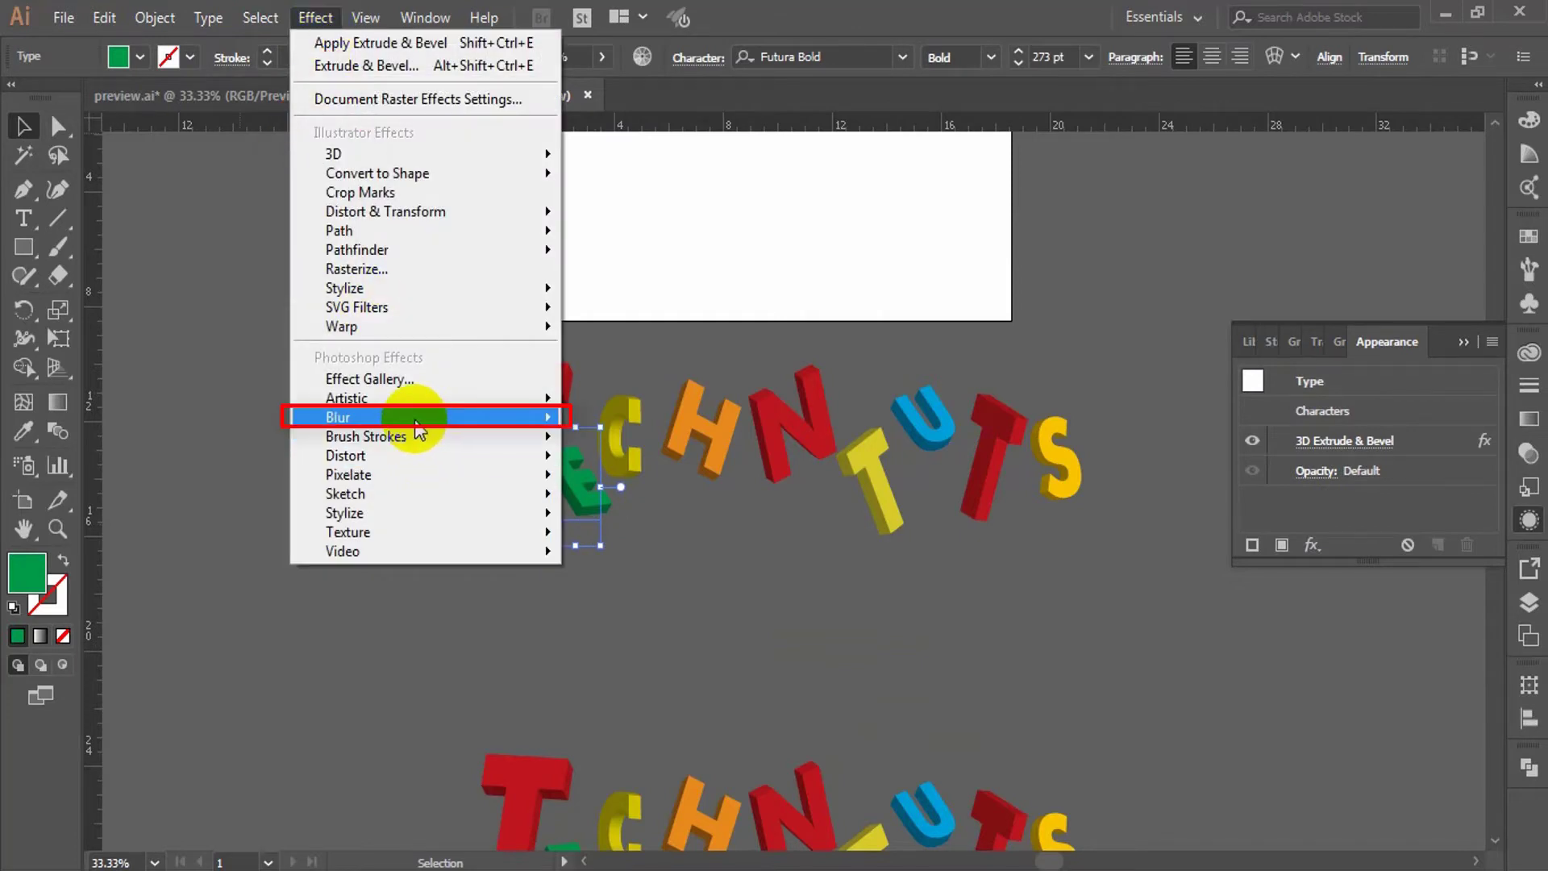
pyautogui.moveTo(419, 421)
pyautogui.click(618, 422)
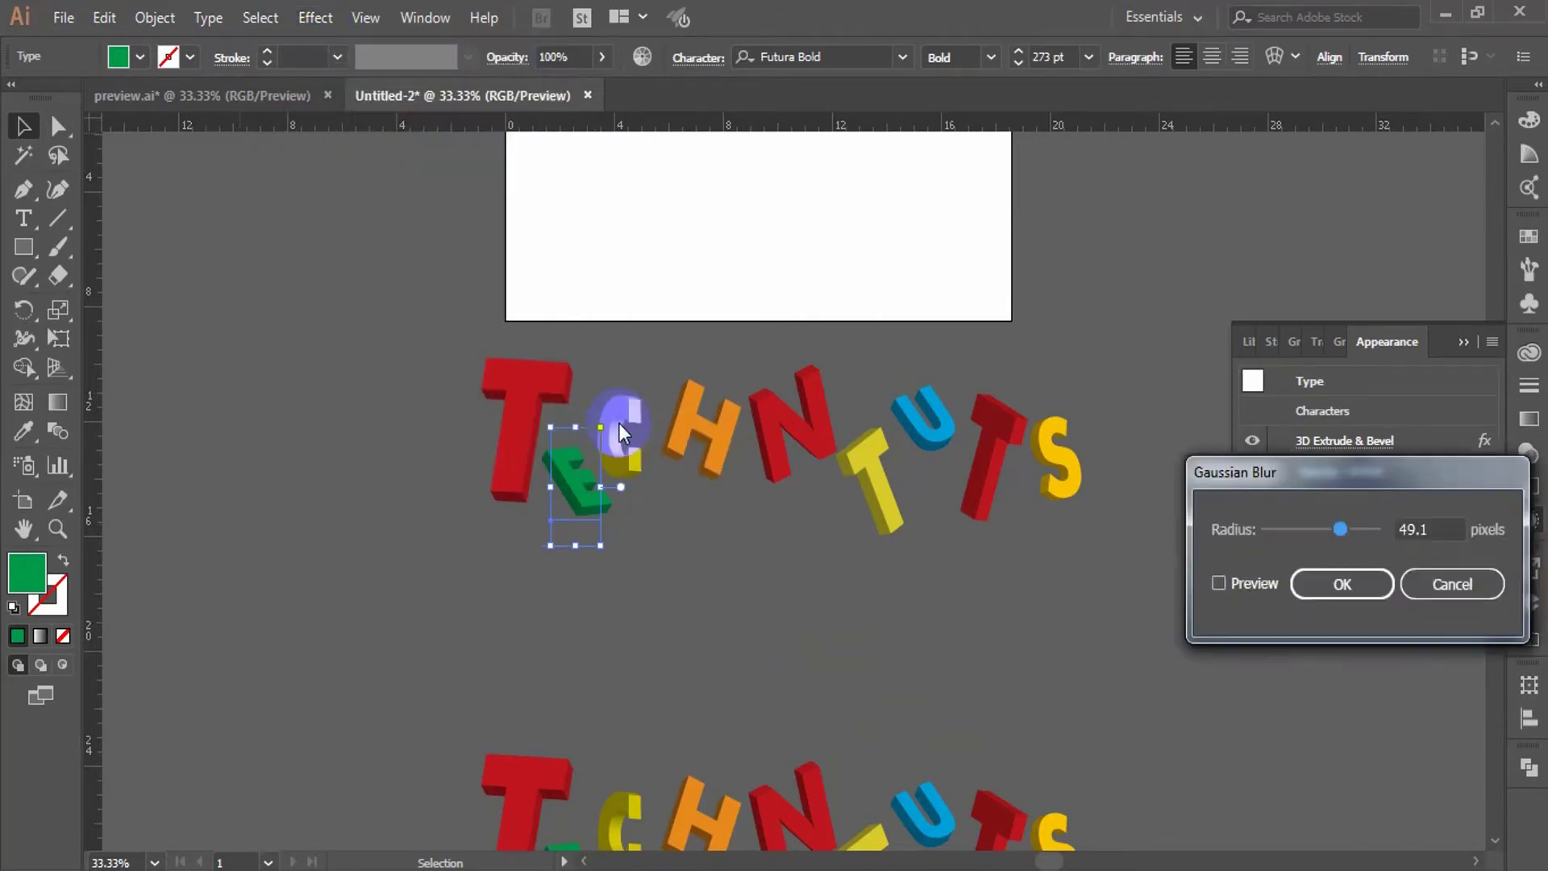
pyautogui.click(1238, 584)
pyautogui.click(1444, 529)
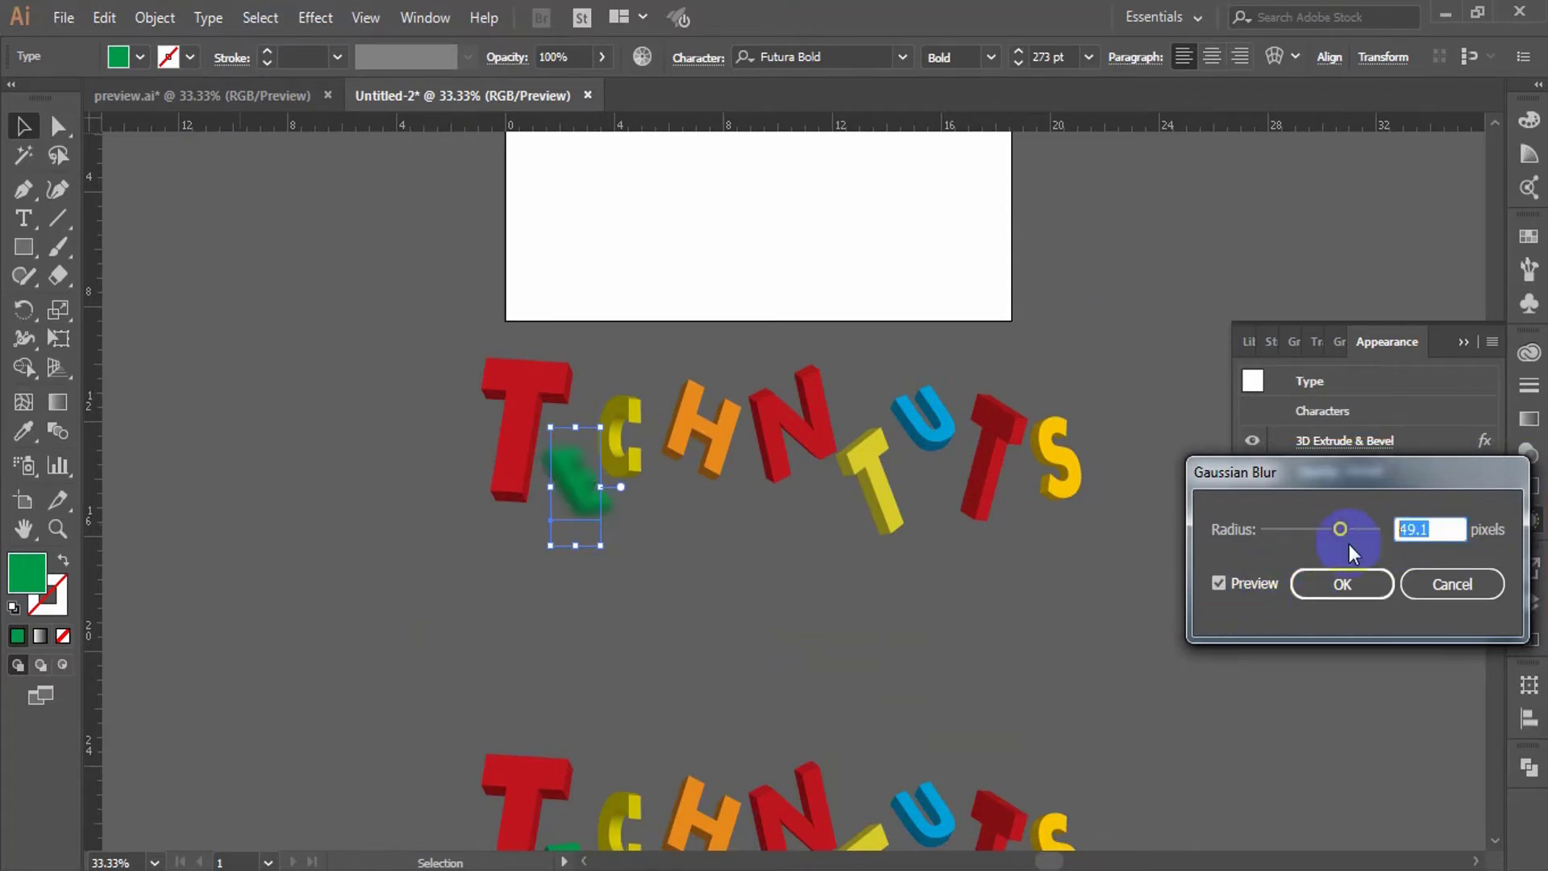
pyautogui.write('20')
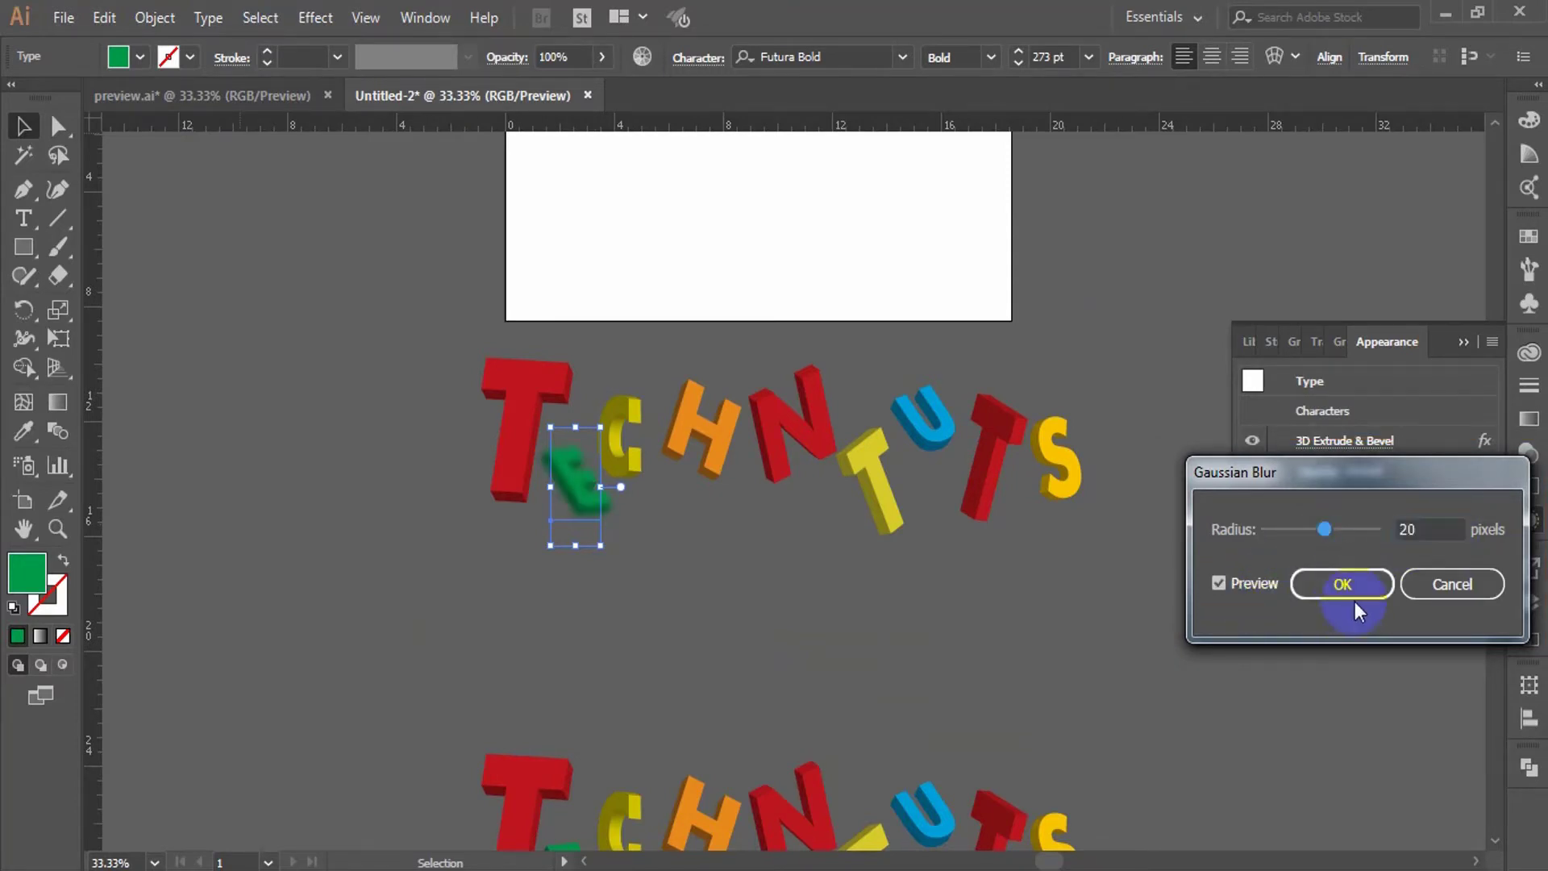
pyautogui.click(1354, 595)
pyautogui.click(968, 651)
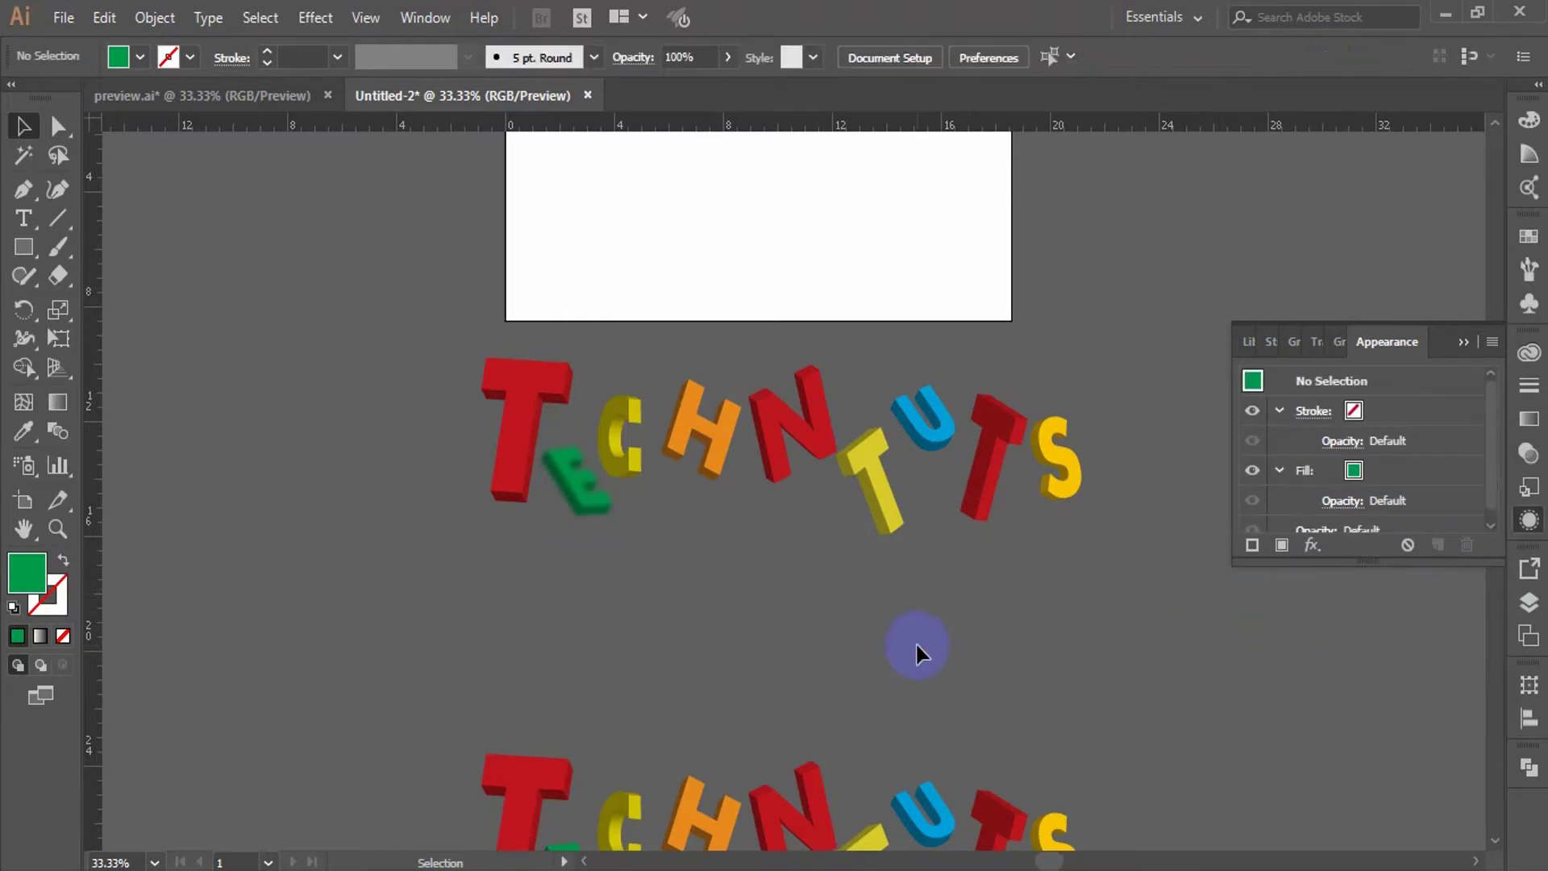
# - Apply a Gaussian Blur with a 27 pixel radius to the orange H of the upper word
pyautogui.click(718, 448)
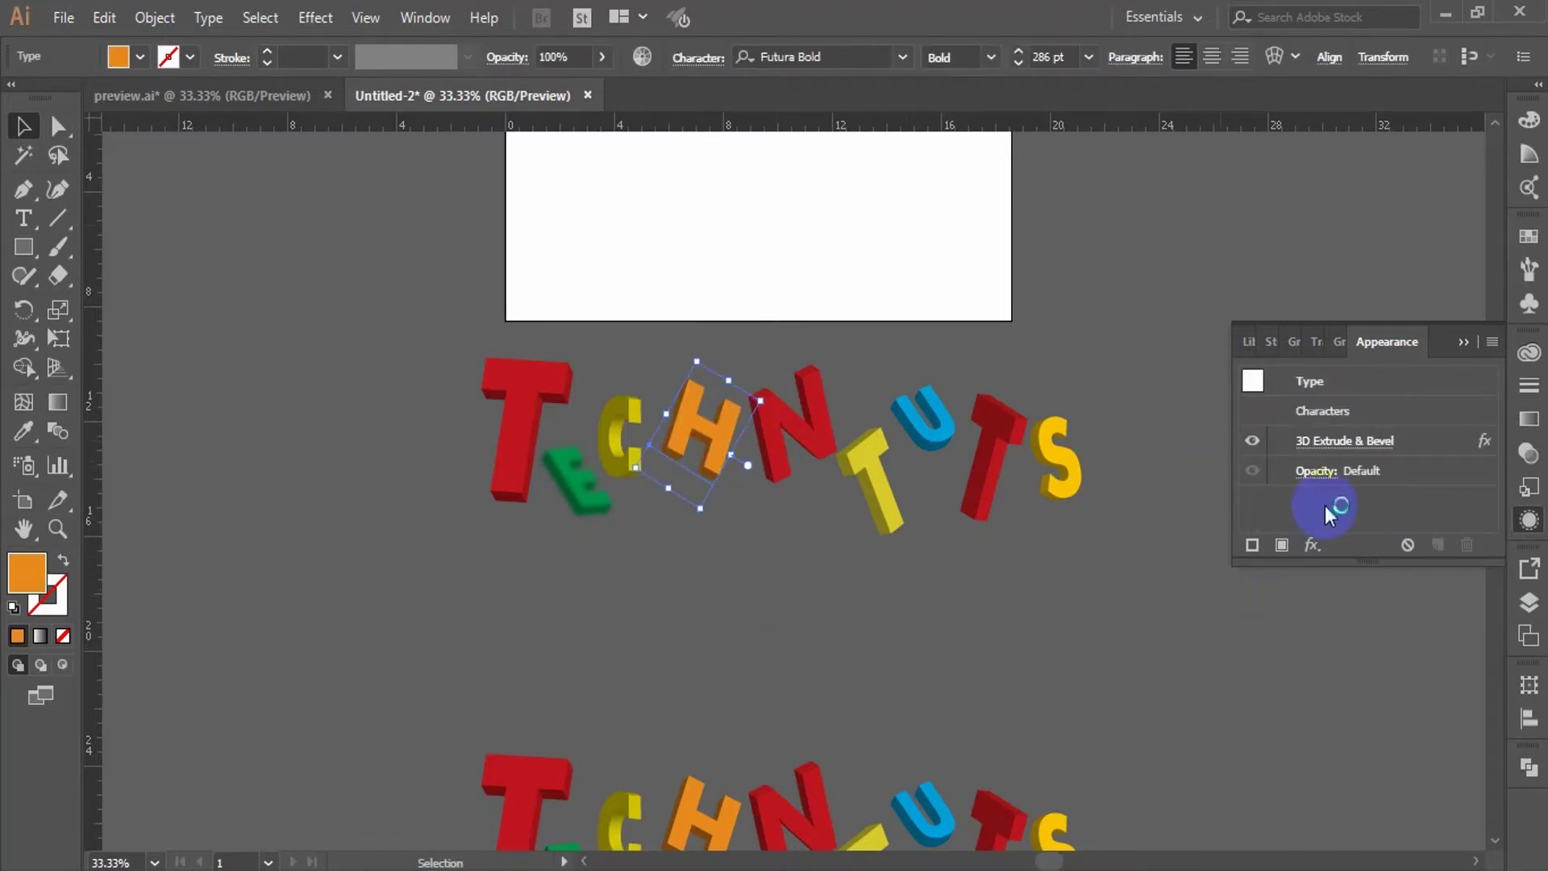
pyautogui.click(316, 17)
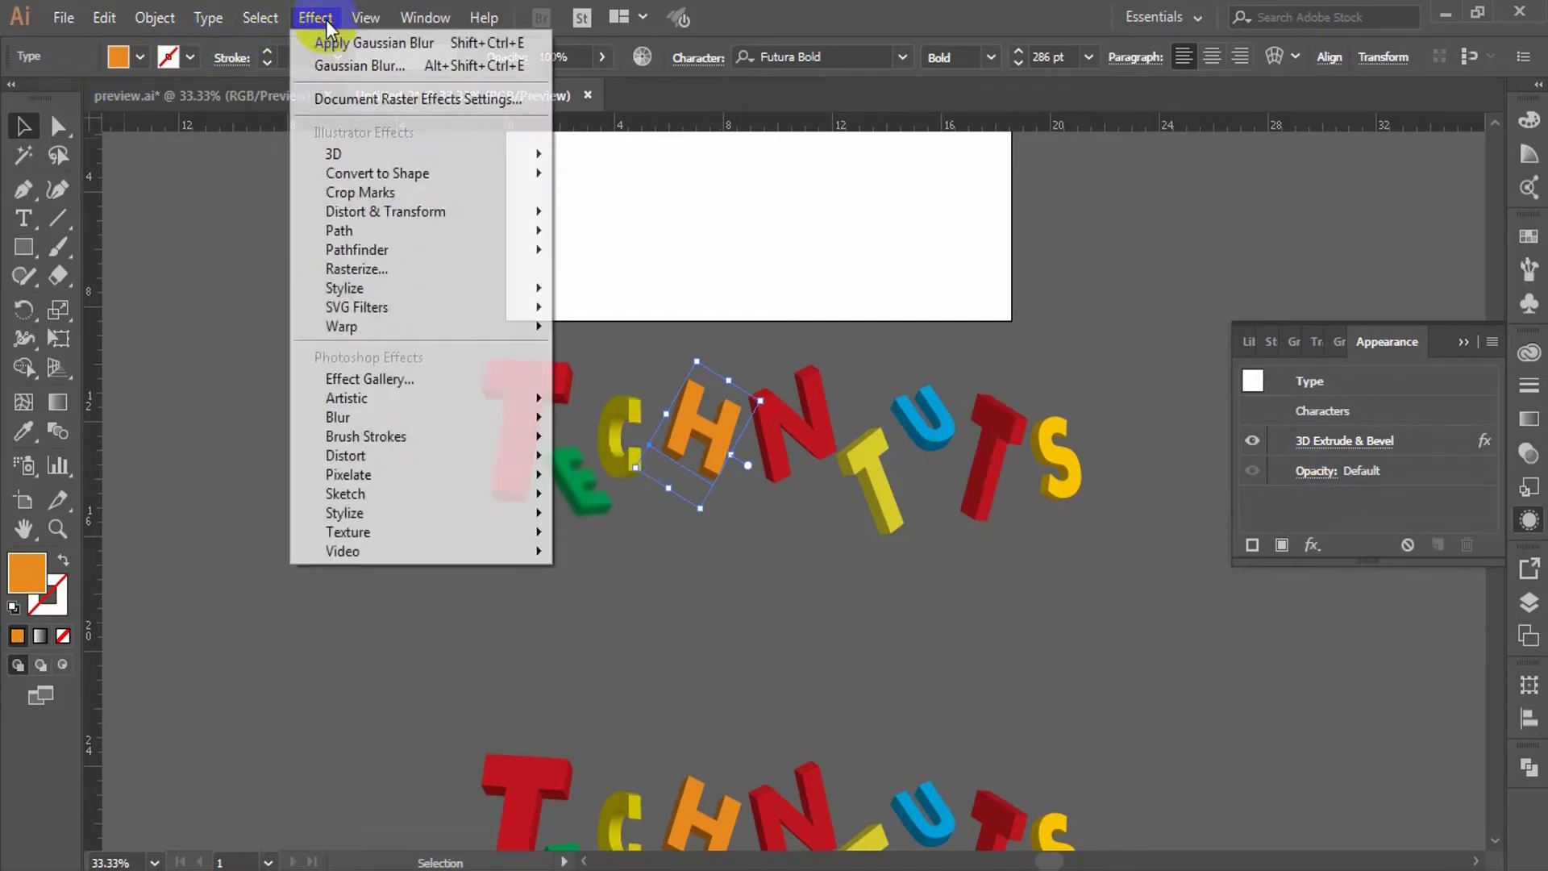
pyautogui.moveTo(389, 211)
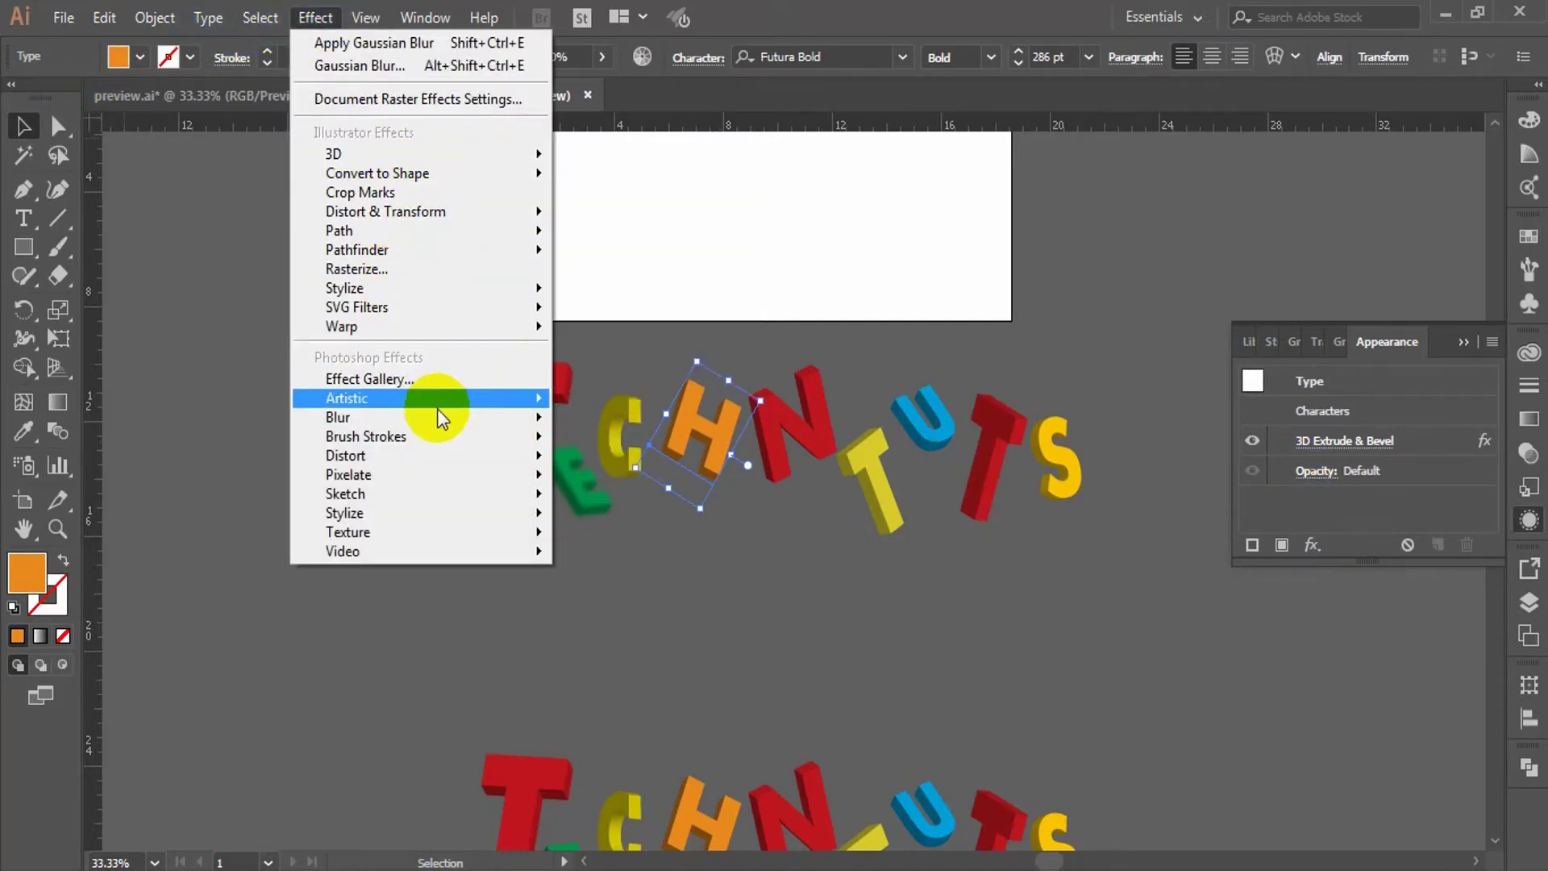
pyautogui.moveTo(515, 419)
pyautogui.click(597, 421)
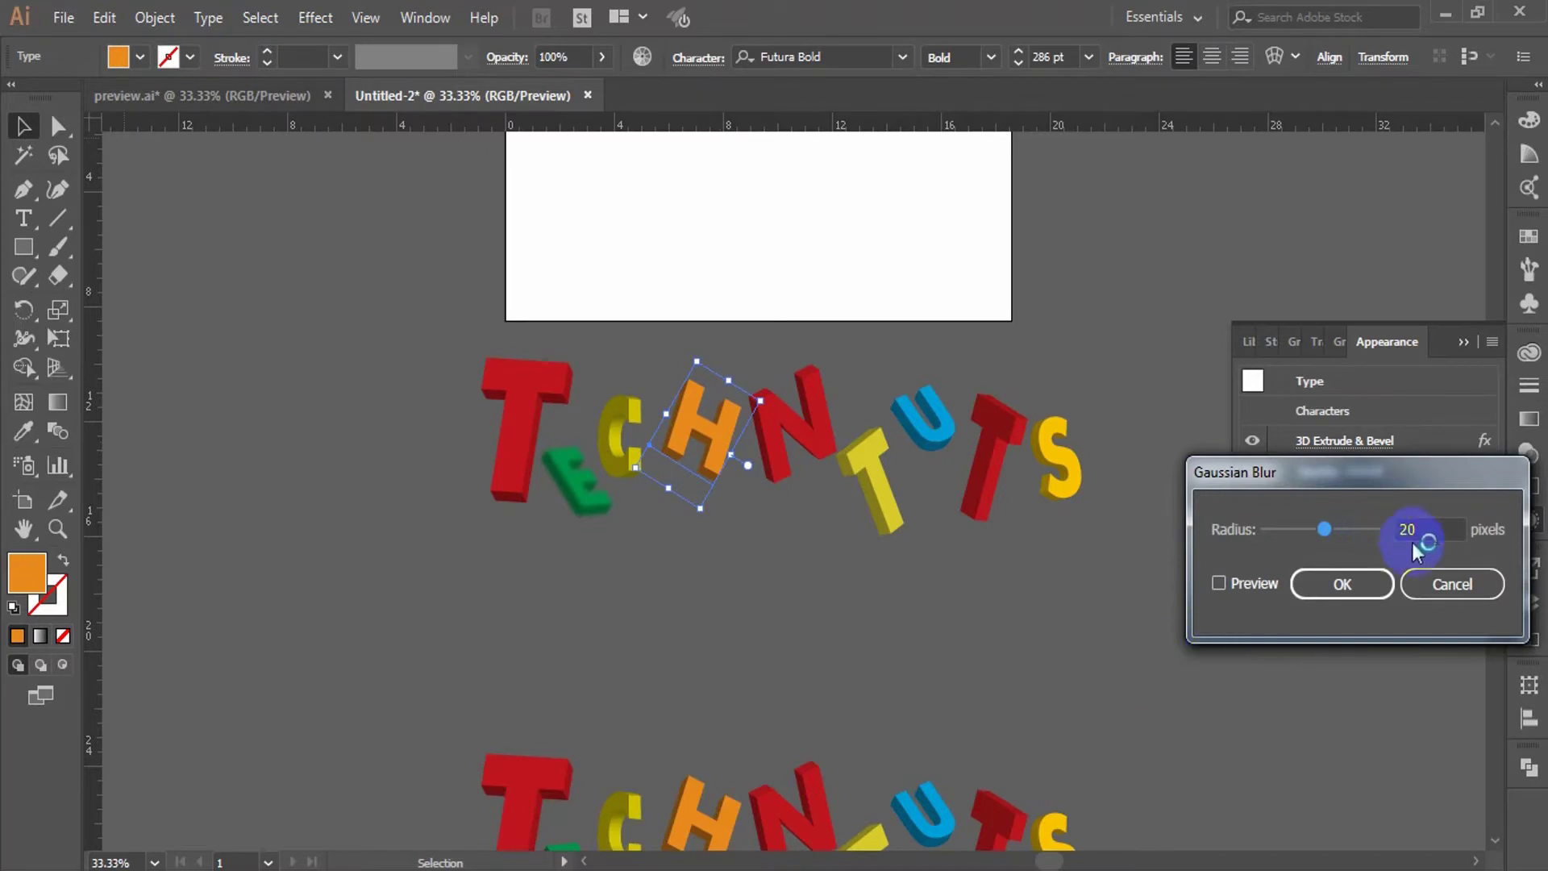
pyautogui.moveTo(1438, 529); pyautogui.dragTo(1203, 530)
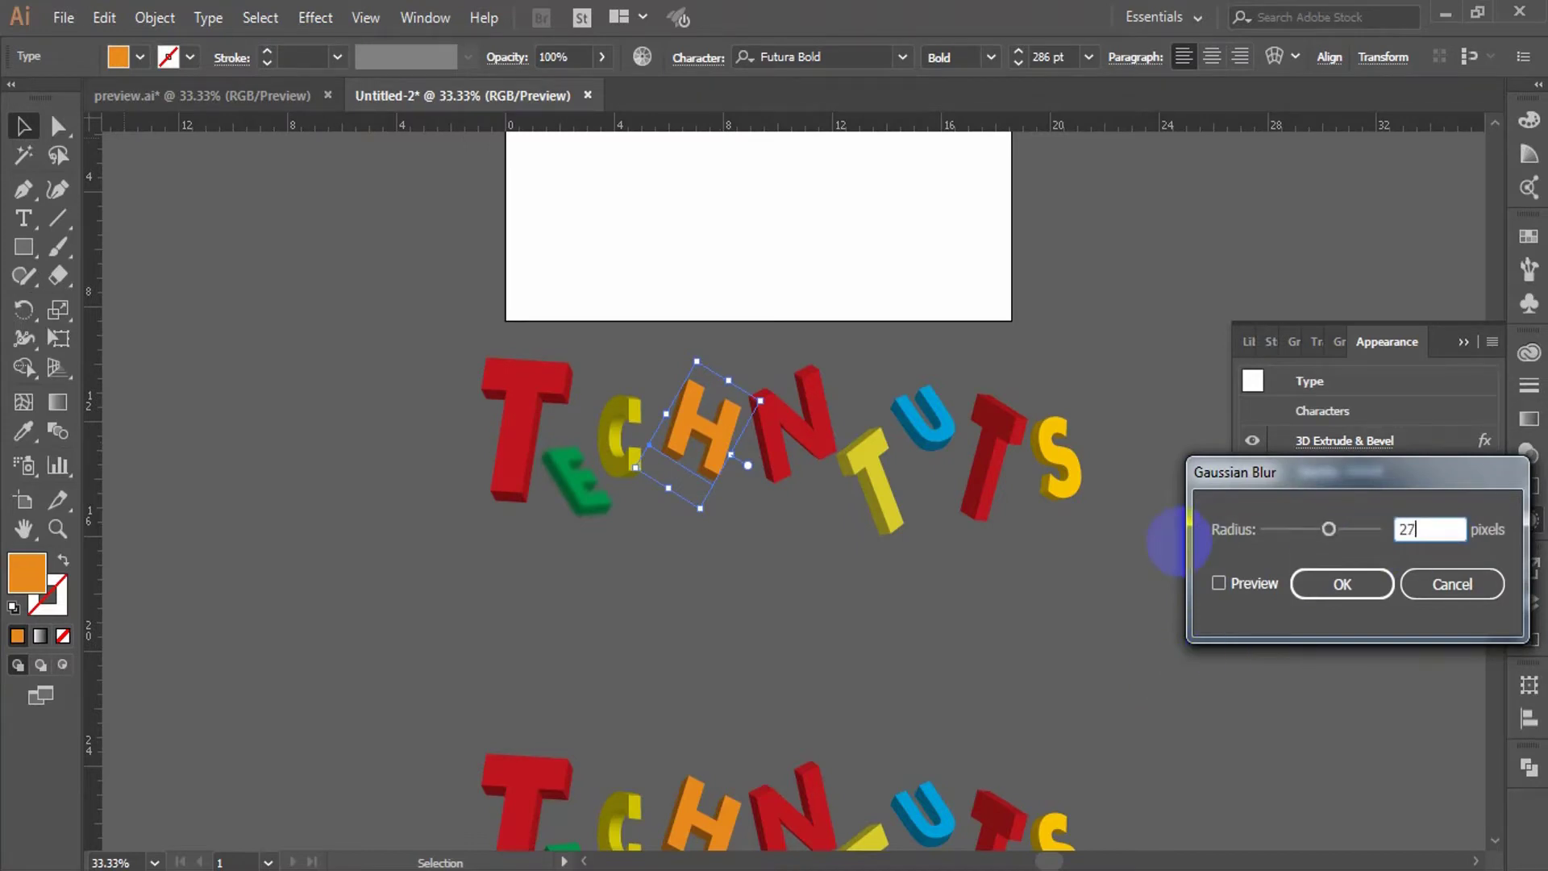
# - Apply a 27 pixel Gaussian Blur to the blue U and to the yellow S of the upper word
pyautogui.click(315, 17)
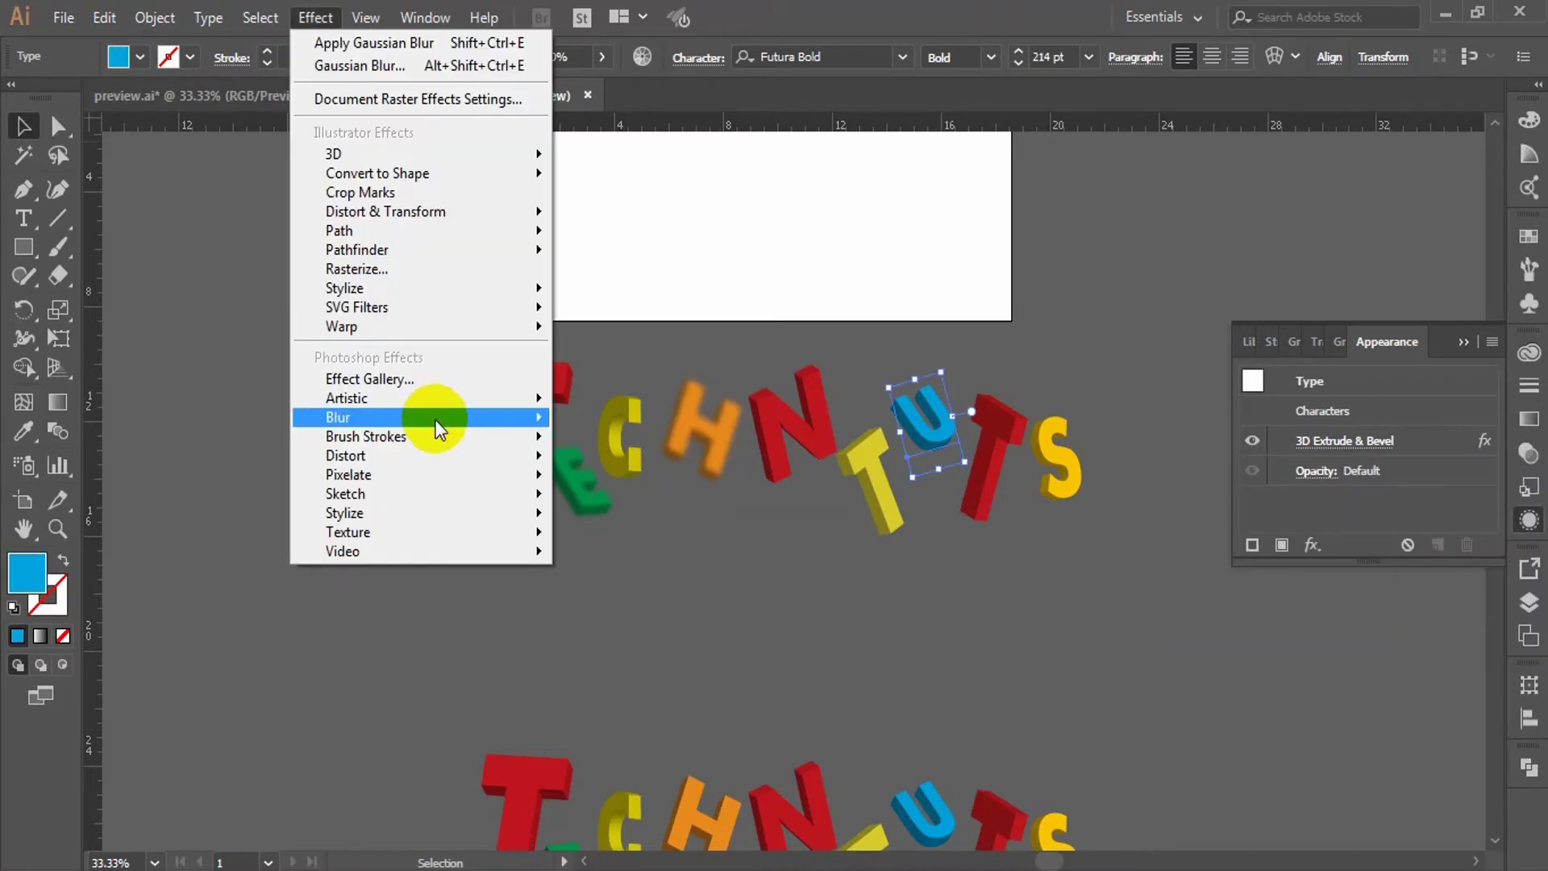
pyautogui.moveTo(515, 419)
pyautogui.click(660, 417)
pyautogui.doubleClick(1412, 530)
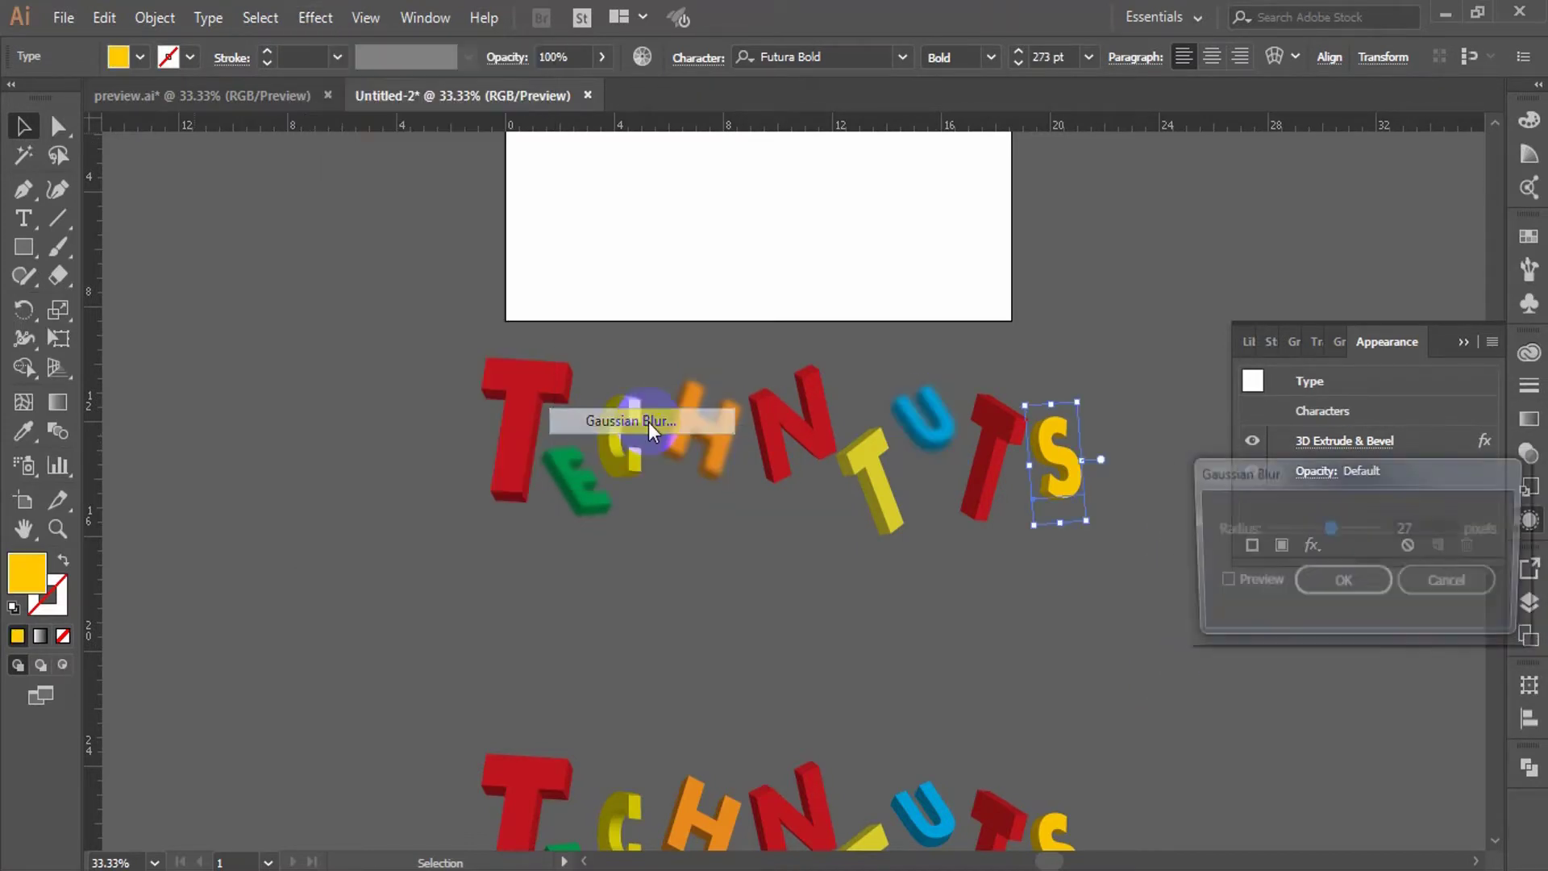
pyautogui.click(640, 430)
pyautogui.press('Return')
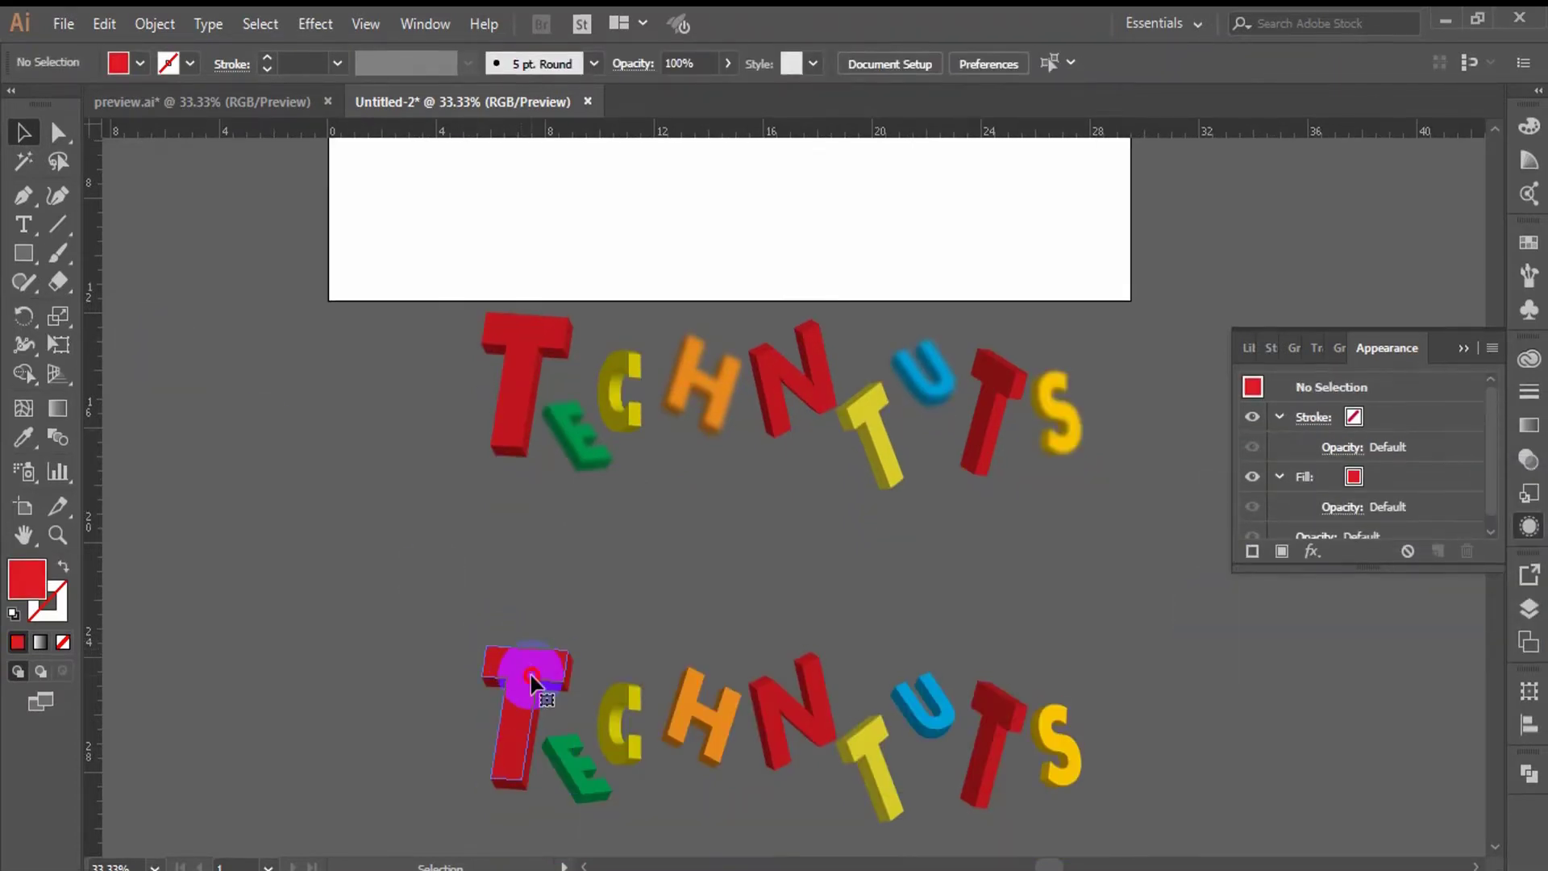
# - Ungroup the first red T of the lower word twice and move its front face to the empty area left of the words
pyautogui.click(531, 683)
pyautogui.rightClick(531, 683)
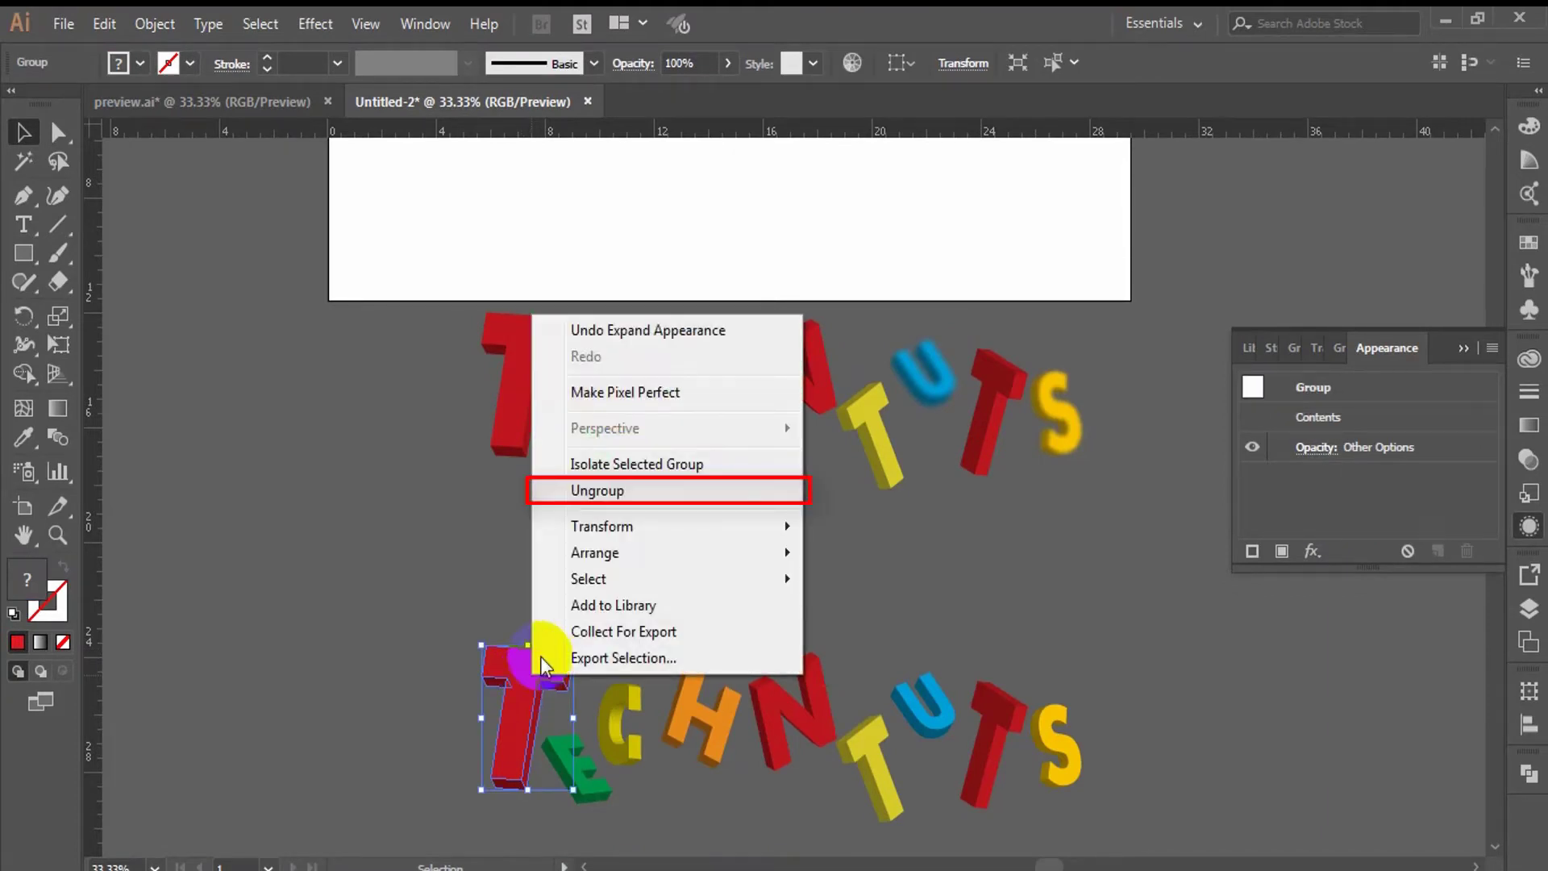
pyautogui.click(628, 491)
pyautogui.click(505, 612)
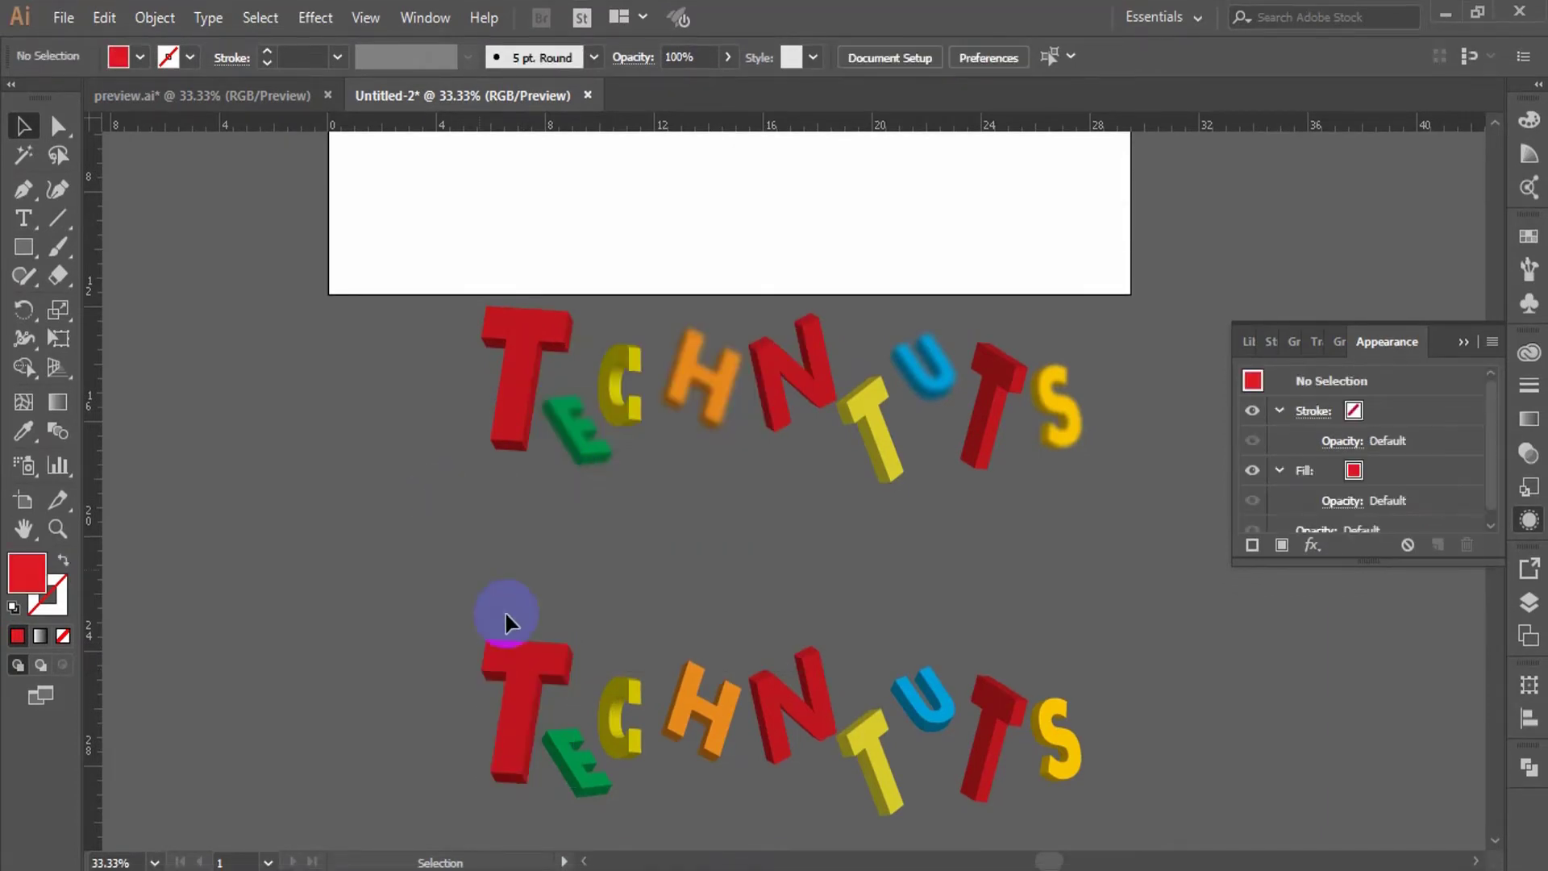
pyautogui.rightClick(526, 657)
pyautogui.click(629, 480)
pyautogui.click(336, 511)
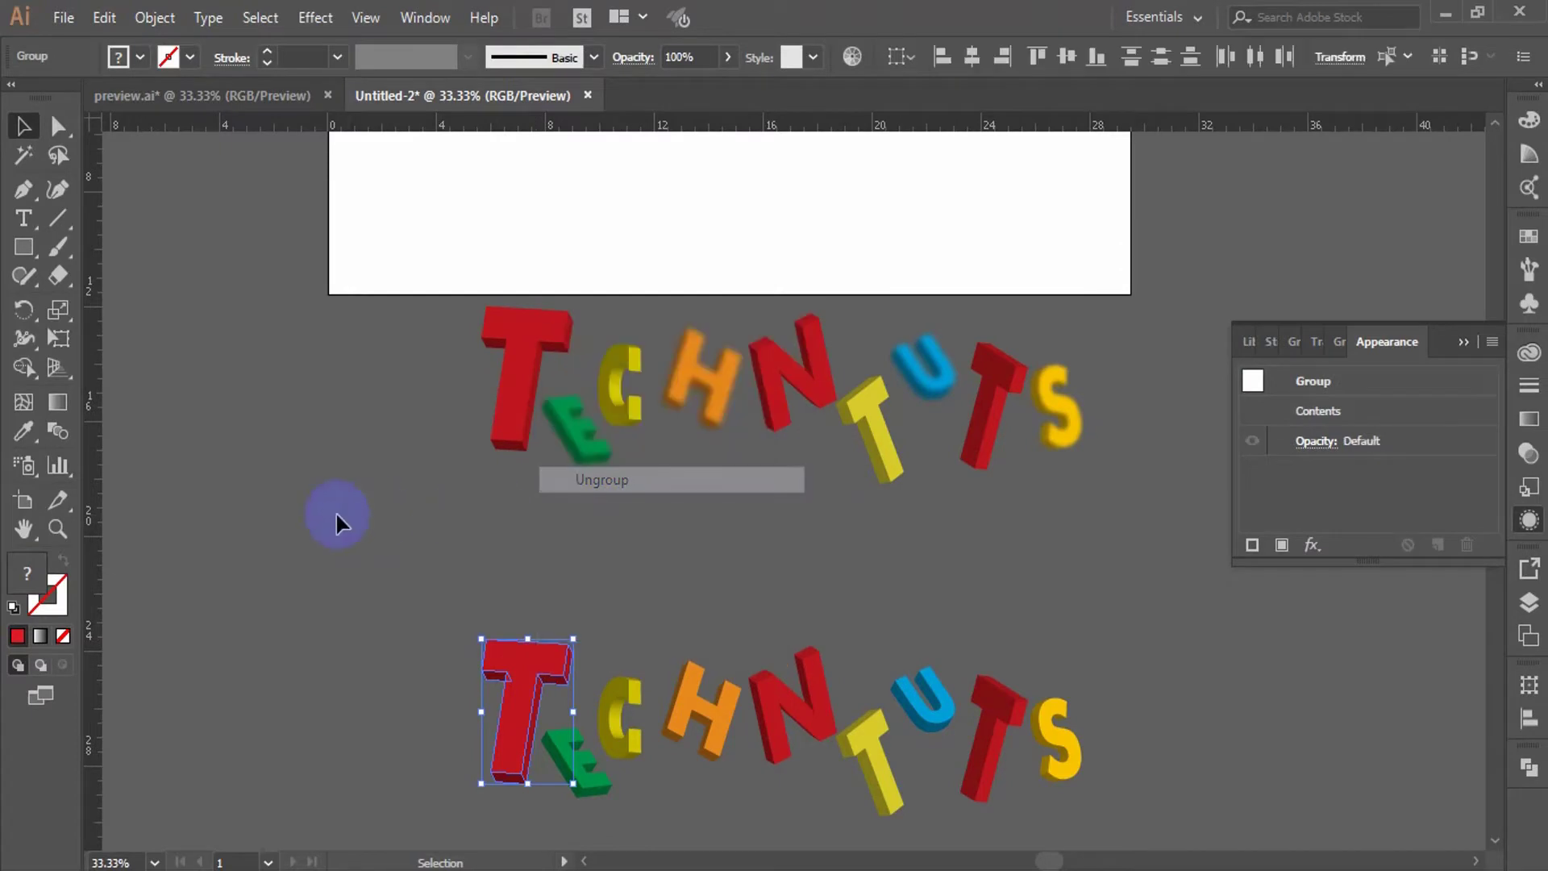
pyautogui.moveTo(525, 676); pyautogui.dragTo(270, 464)
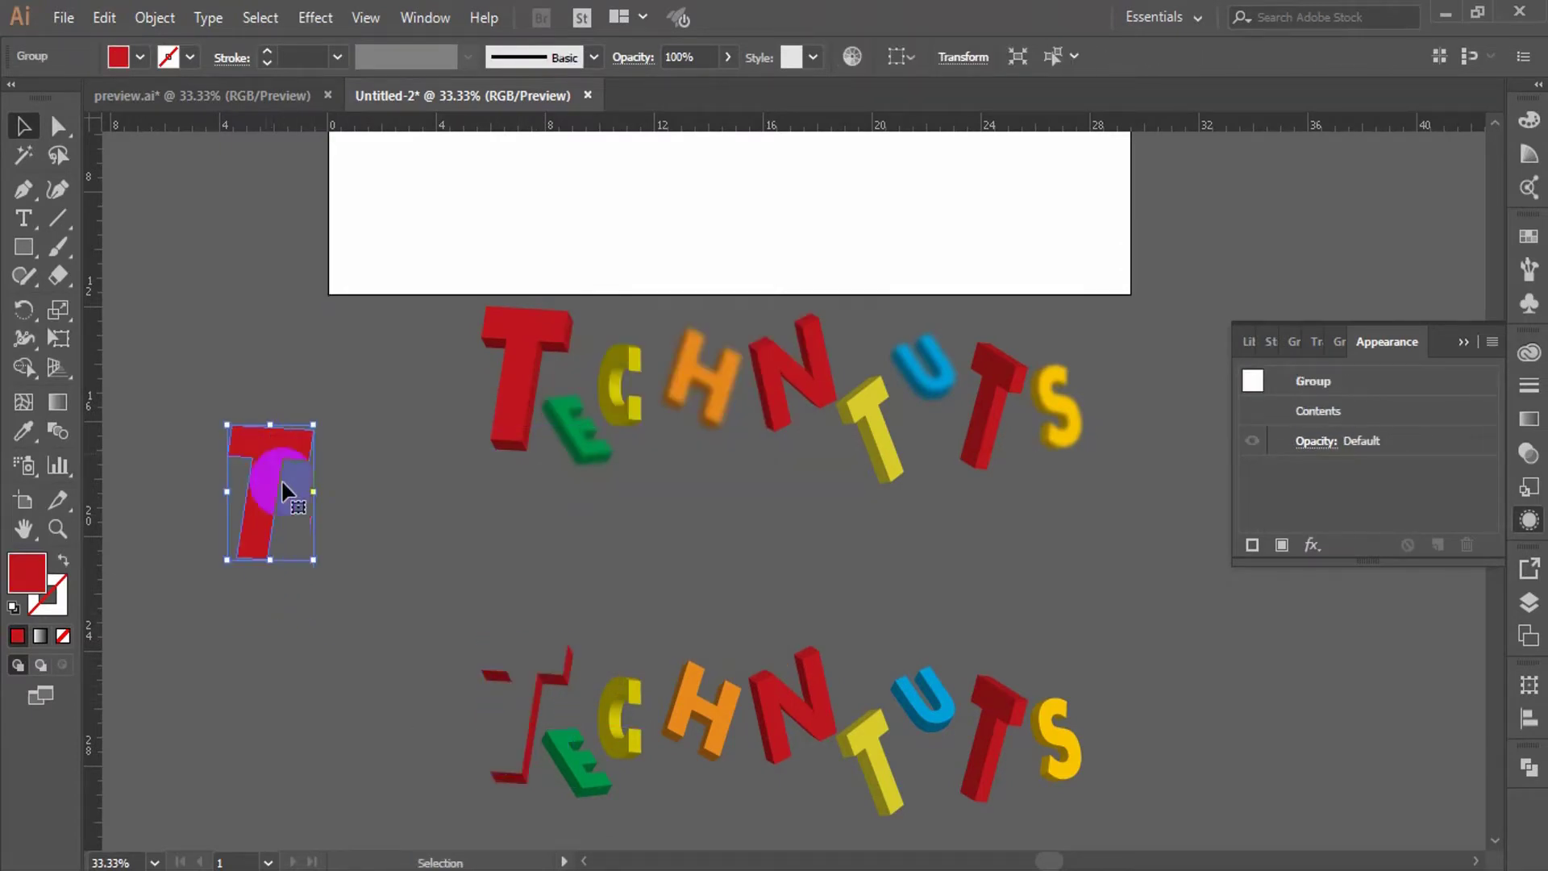
pyautogui.click(360, 648)
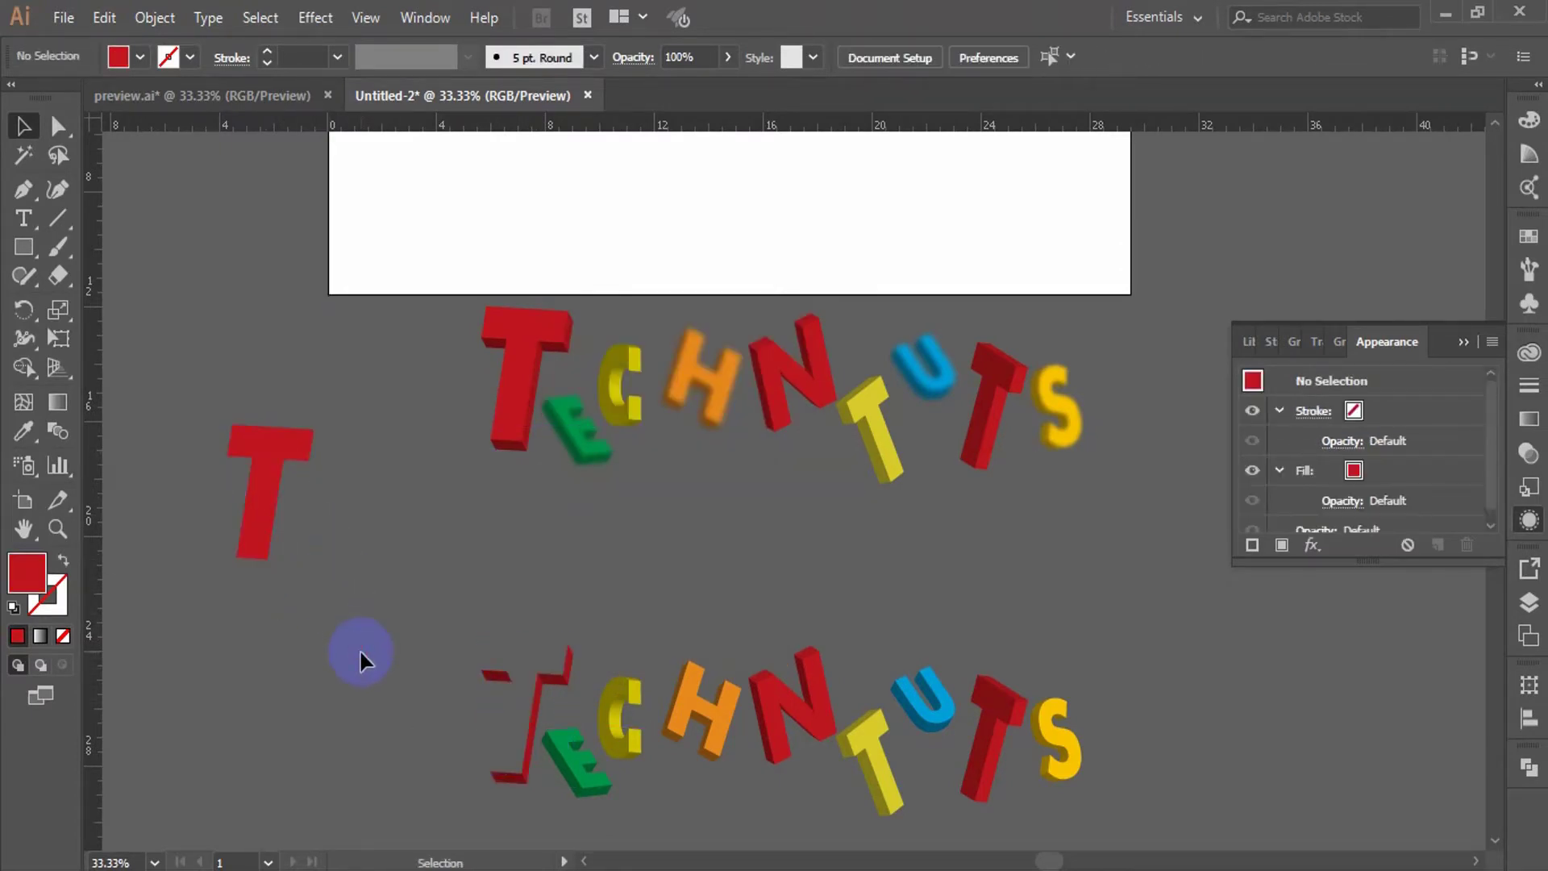
# - Fill the separated T face with a linear gradient and set its start stop to red in RGB, hex BF1500
pyautogui.click(270, 474)
pyautogui.click(41, 636)
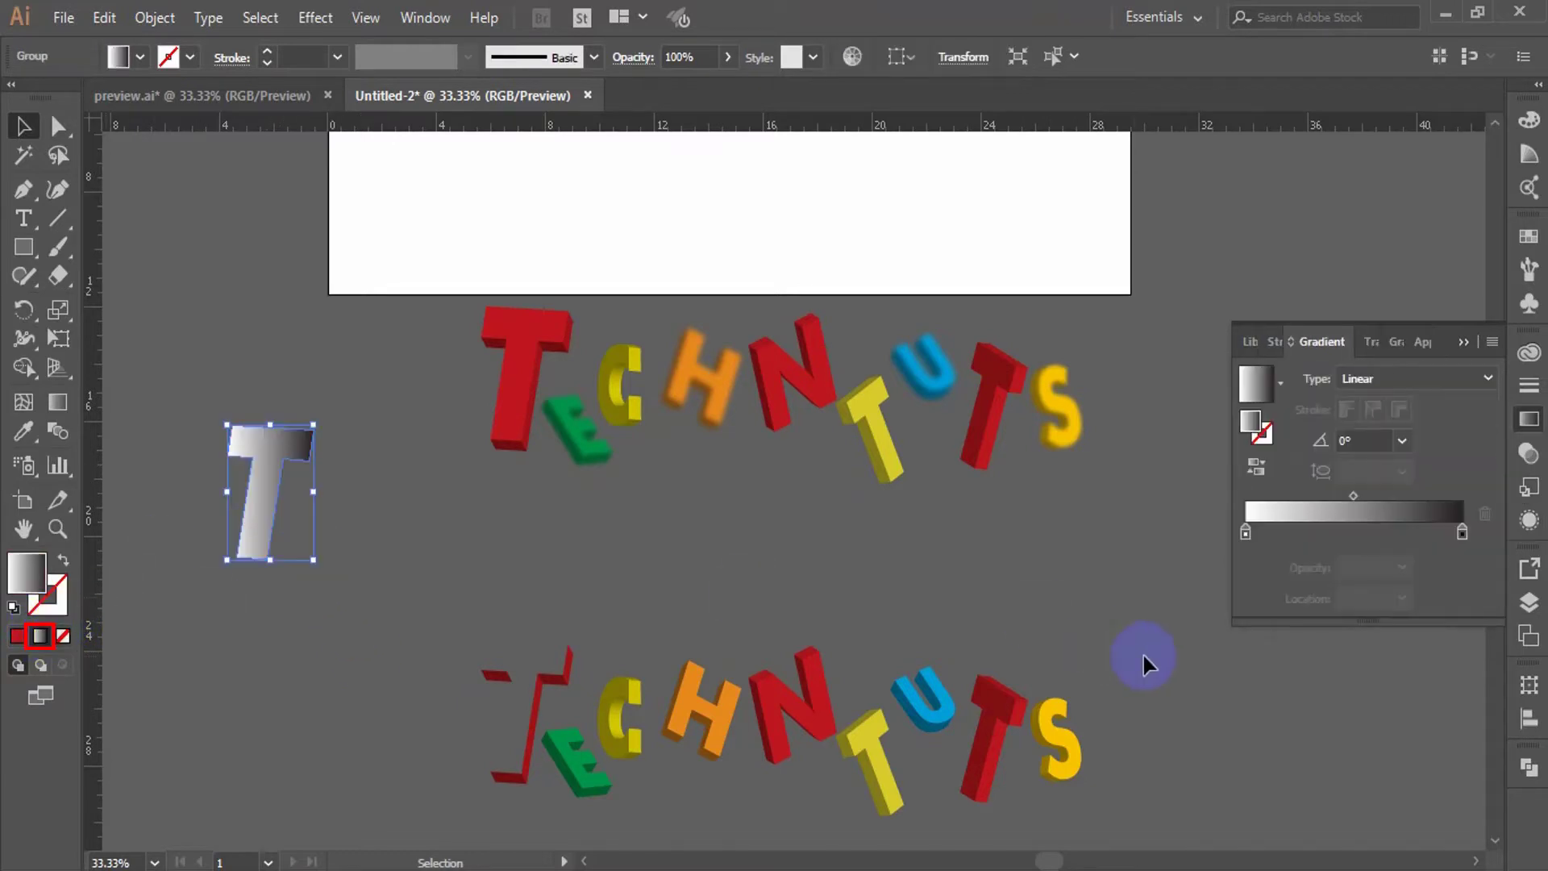
pyautogui.doubleClick(1246, 534)
pyautogui.click(1460, 558)
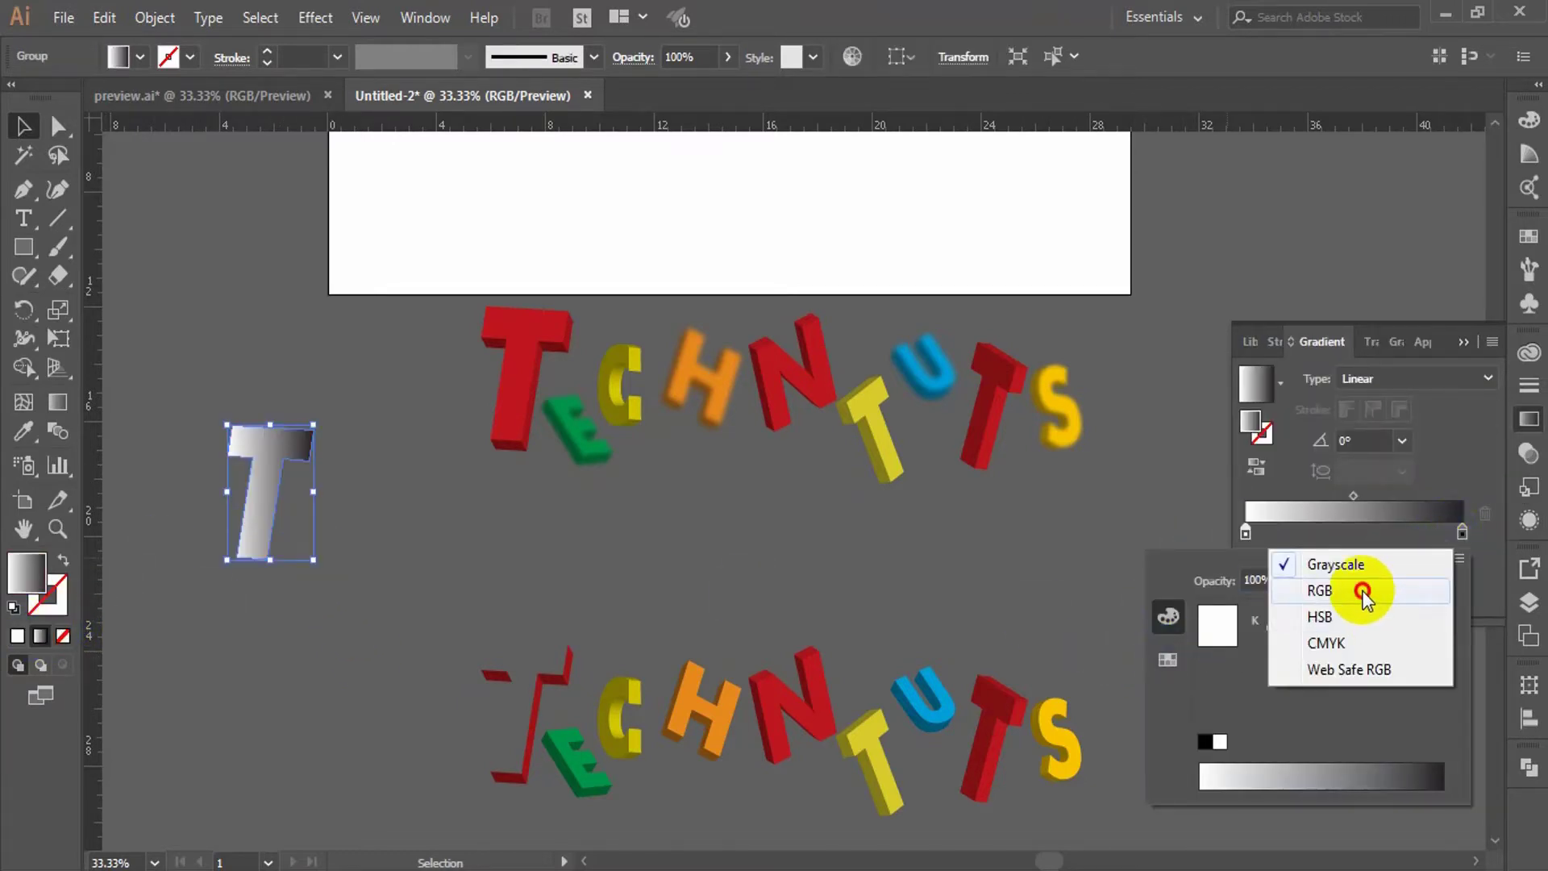
pyautogui.click(1363, 593)
pyautogui.click(1211, 774)
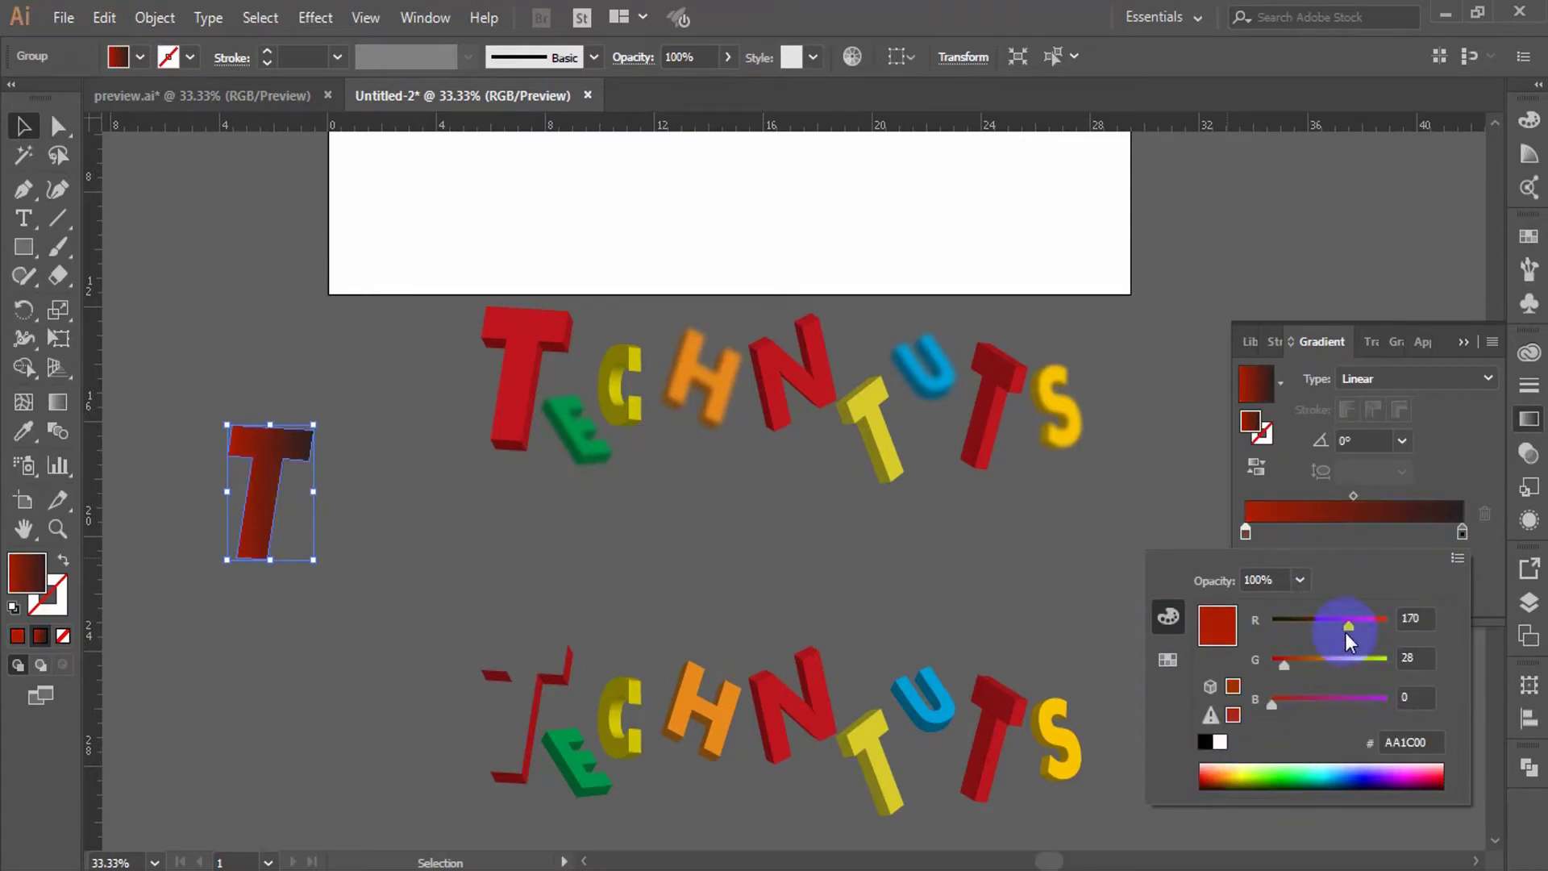
pyautogui.moveTo(1349, 625); pyautogui.dragTo(1365, 625)
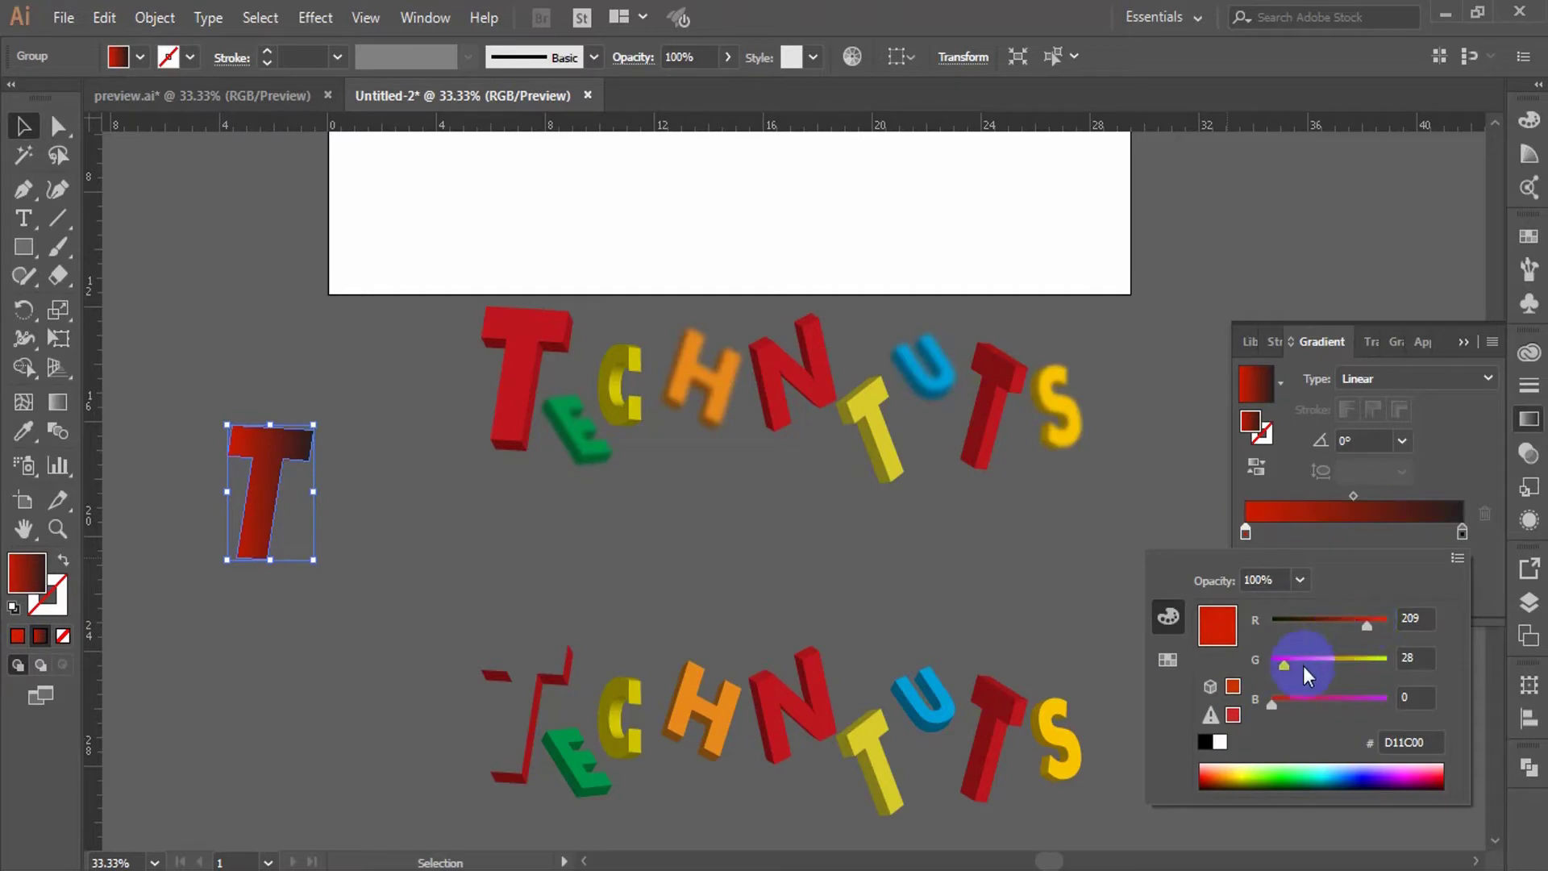
pyautogui.click(1201, 782)
# - Switch the end stop of the T face's gradient to RGB and make it a near-black dark red
pyautogui.doubleClick(1462, 533)
pyautogui.click(1457, 559)
pyautogui.click(1377, 599)
pyautogui.click(1208, 781)
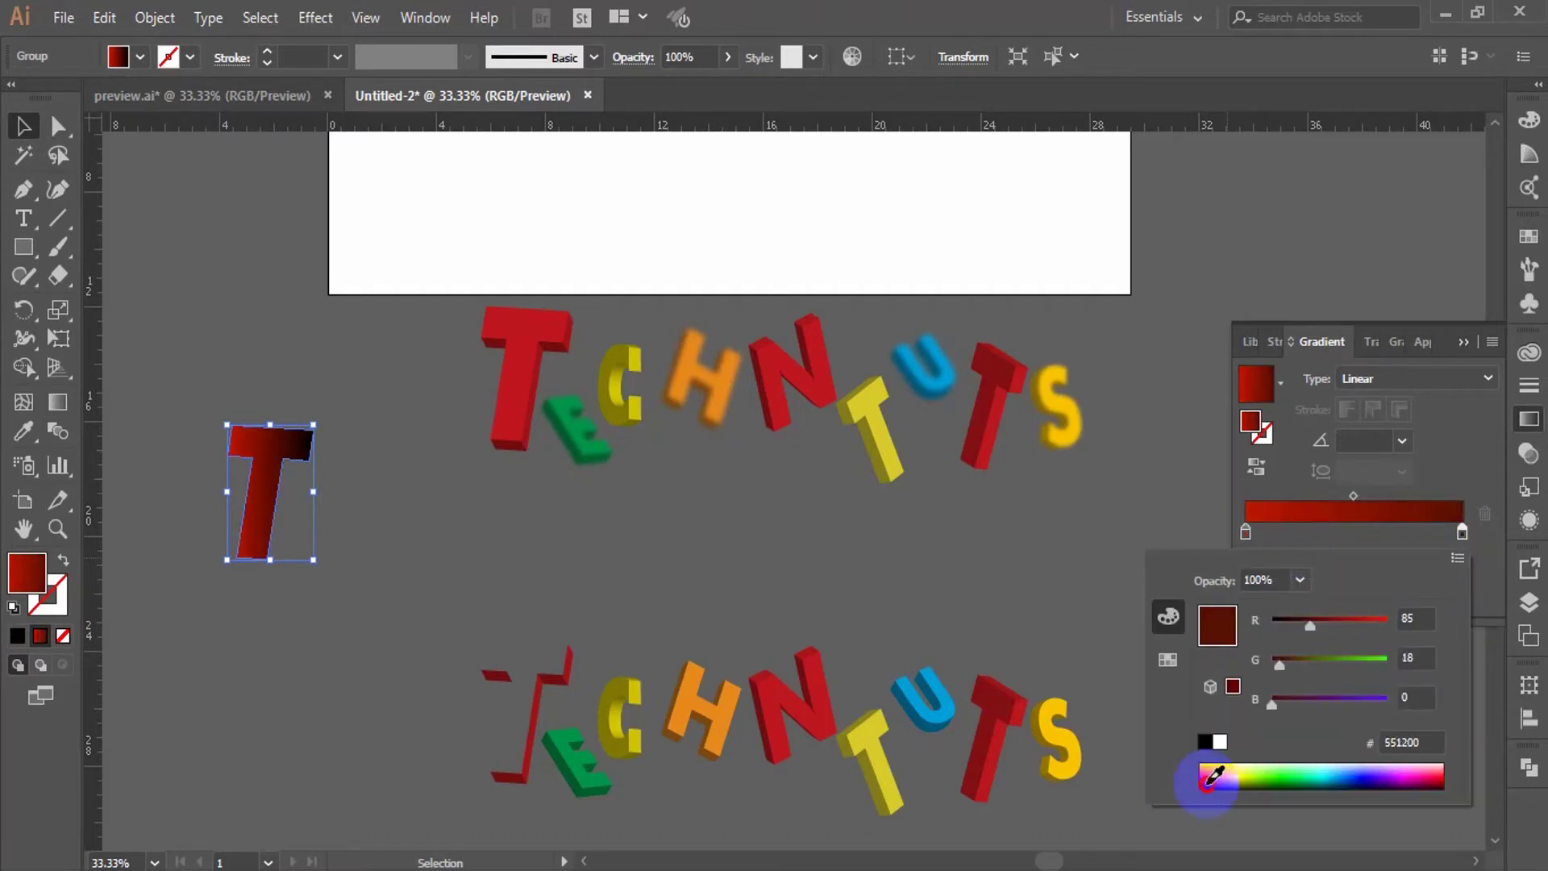
pyautogui.click(1201, 787)
pyautogui.click(1279, 619)
pyautogui.click(192, 422)
# - Redraw the T face's gradient diagonally at an angle of about -54.6°
pyautogui.click(57, 401)
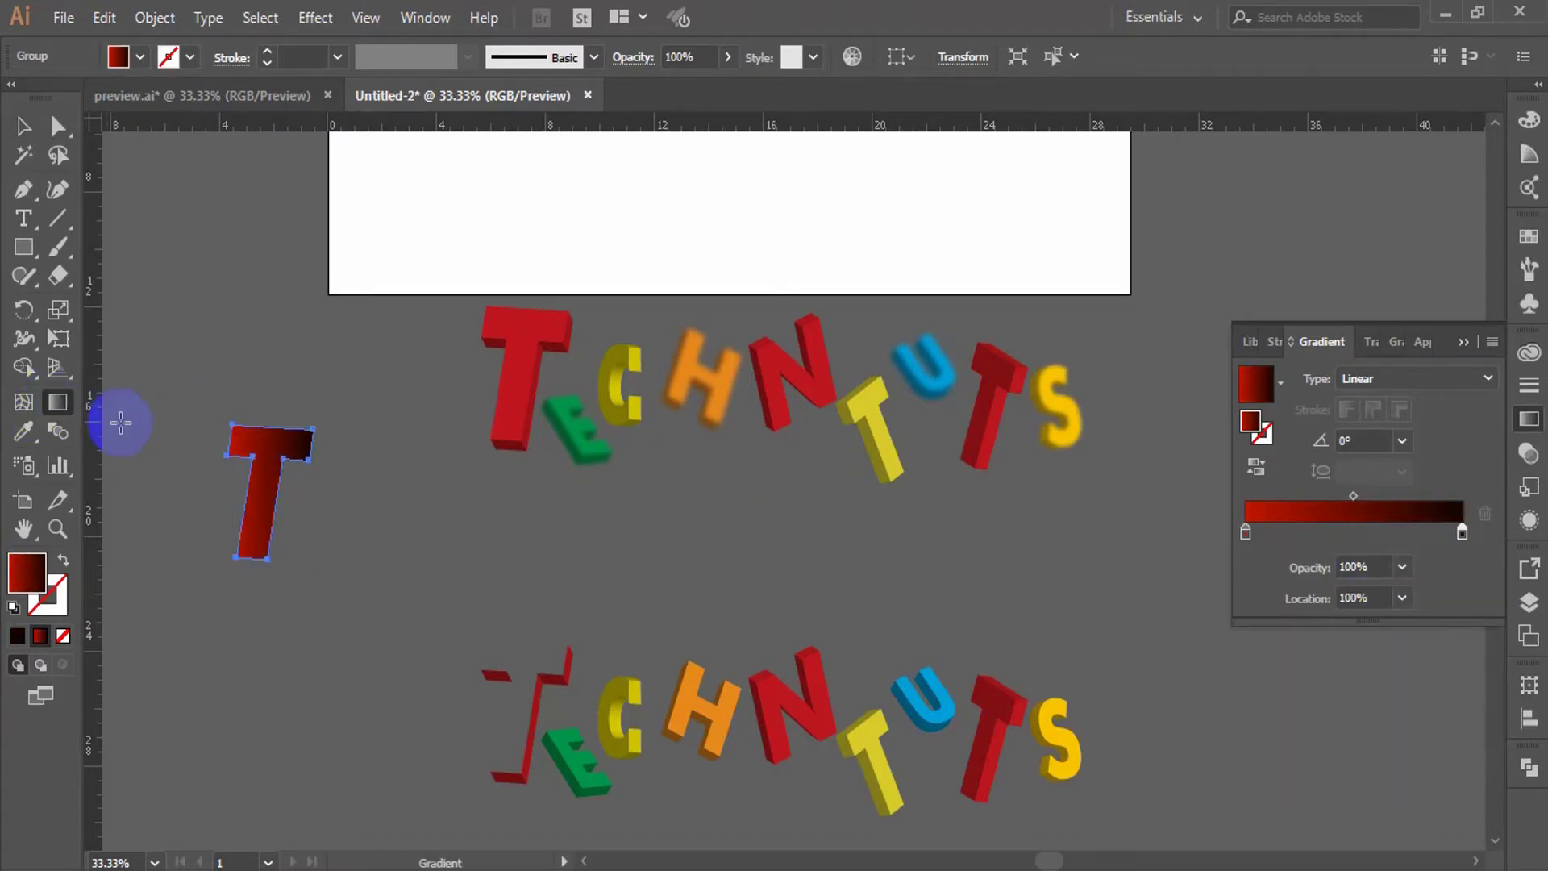
pyautogui.moveTo(214, 408); pyautogui.dragTo(514, 455)
pyautogui.click(23, 125)
# - Place the gradient T face over the front of the upper word's first T, align it closely and clear the selection
pyautogui.click(279, 401)
pyautogui.scroll(1, 279, 401)
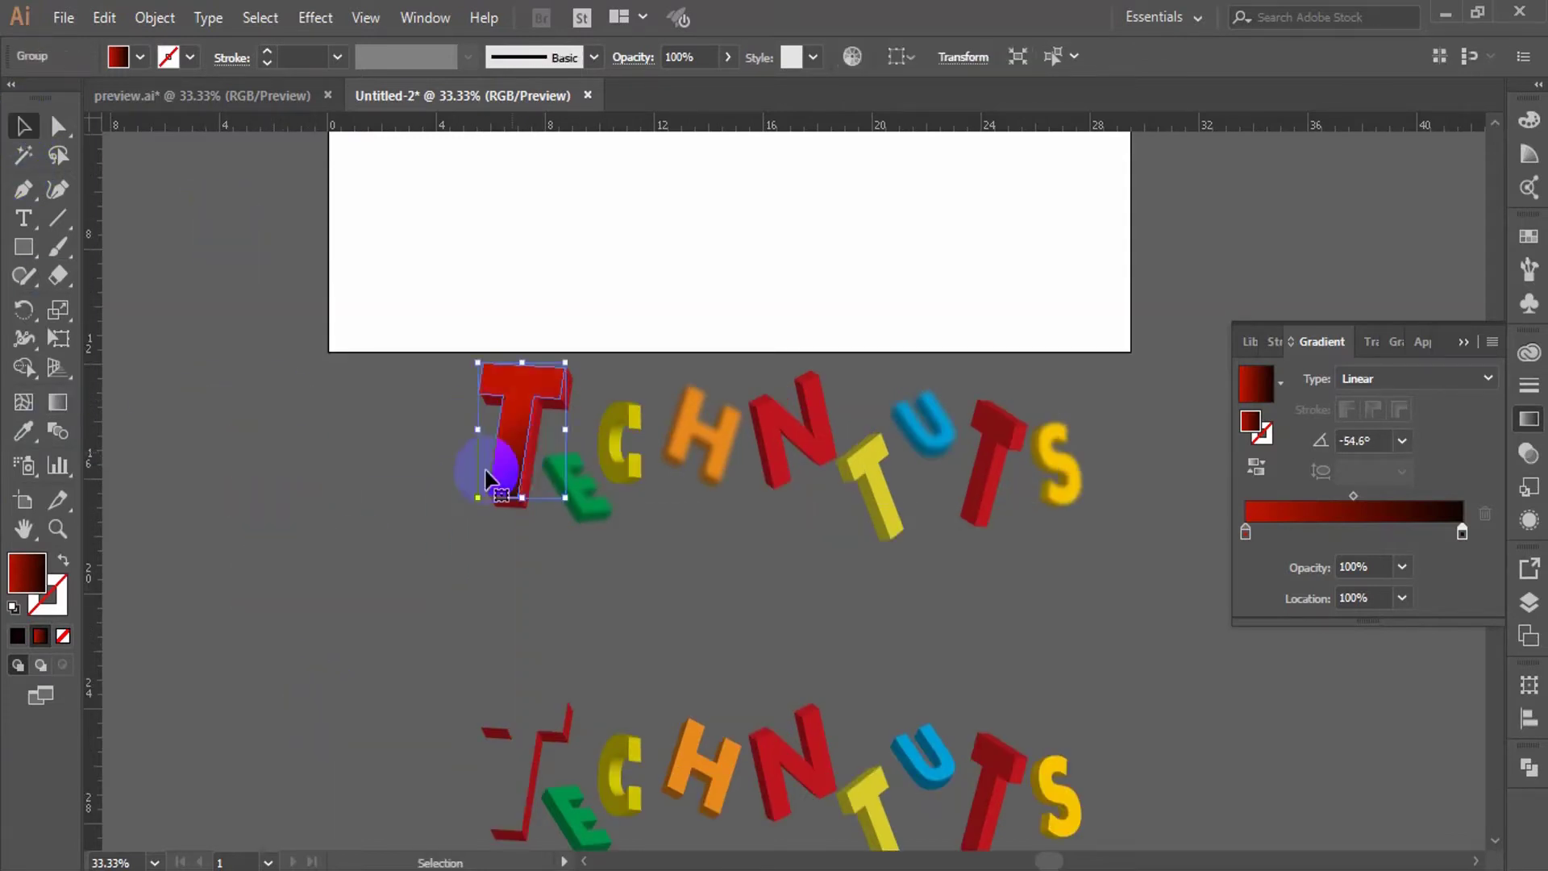
pyautogui.click(458, 545)
pyautogui.press('z')
pyautogui.click(584, 452)
pyautogui.click(771, 490)
pyautogui.click(815, 481)
pyautogui.click(815, 481)
pyautogui.click(25, 127)
pyautogui.moveTo(436, 385); pyautogui.dragTo(448, 392)
pyautogui.click(425, 588)
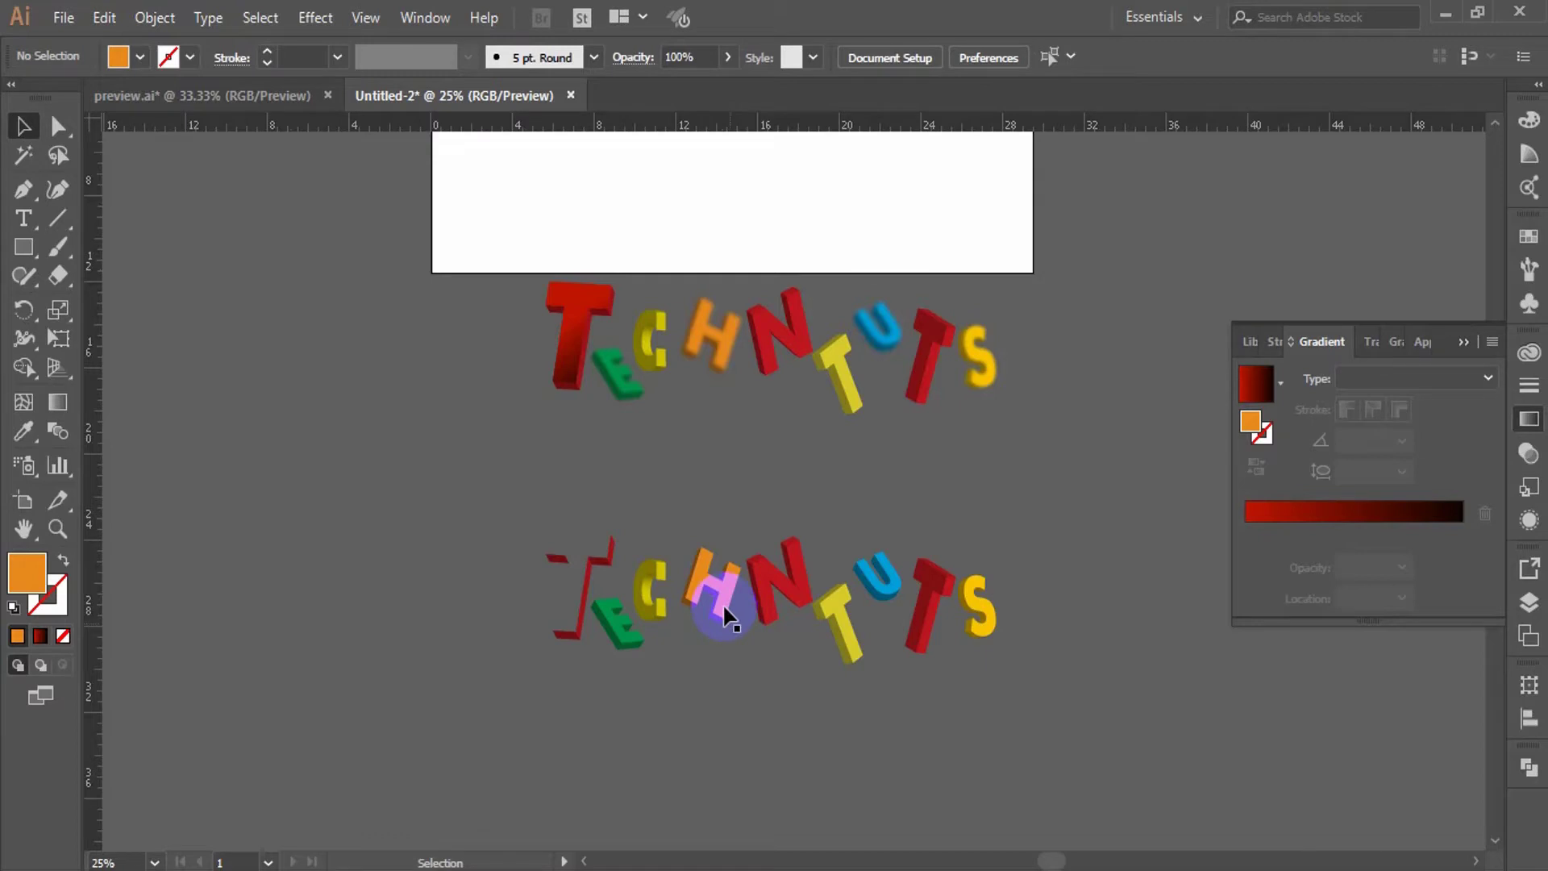
# - Ungroup the orange H of the lower word and move its front face to the empty area left of the words
pyautogui.moveTo(724, 610); pyautogui.dragTo(719, 589)
pyautogui.rightClick(719, 589)
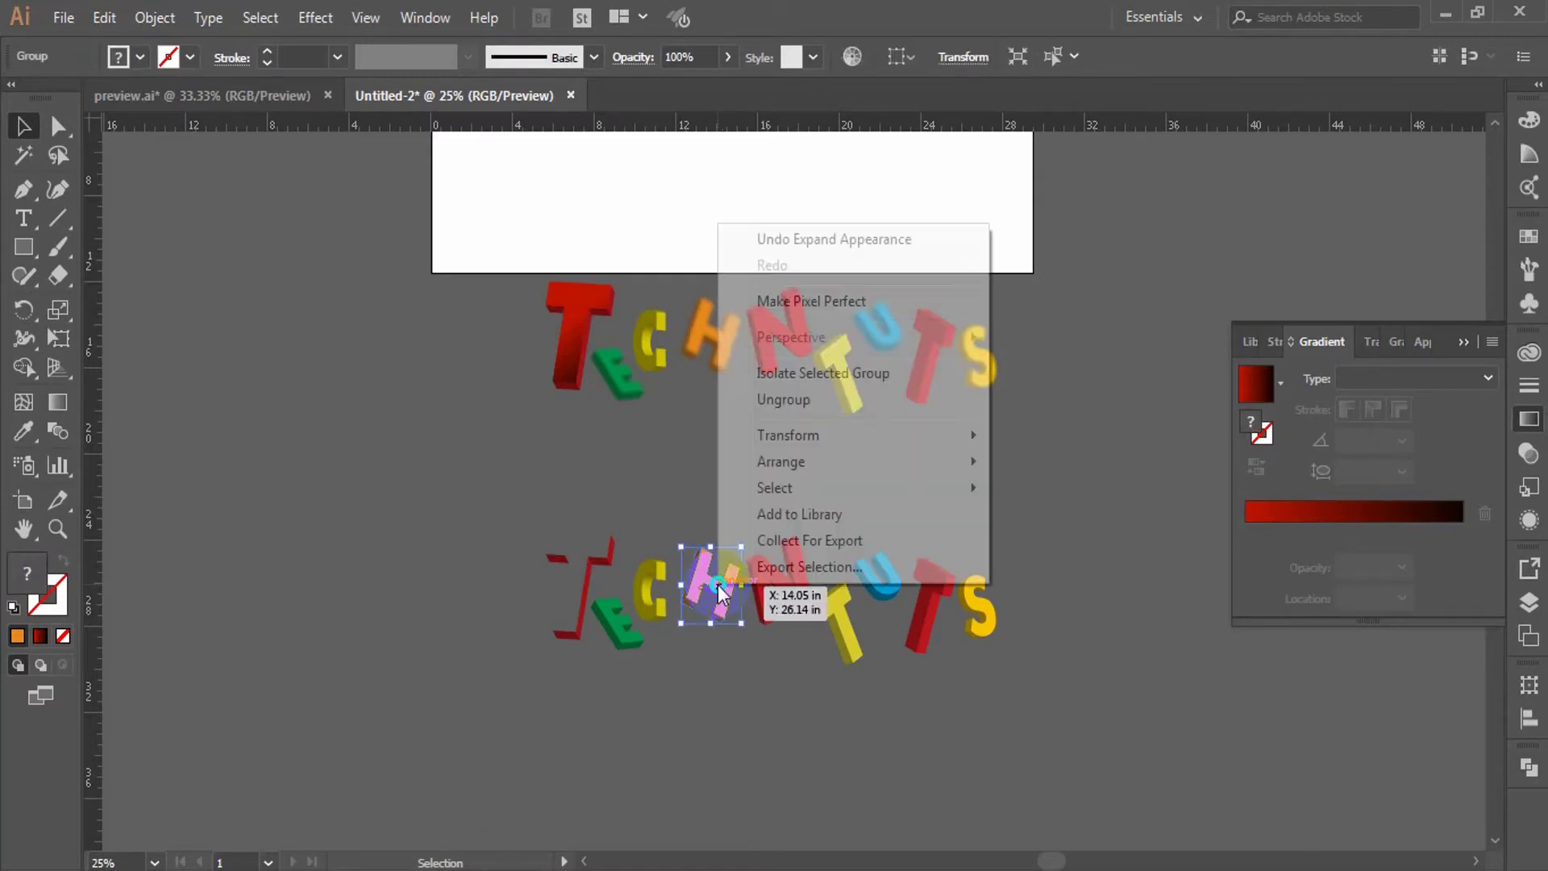
pyautogui.click(809, 401)
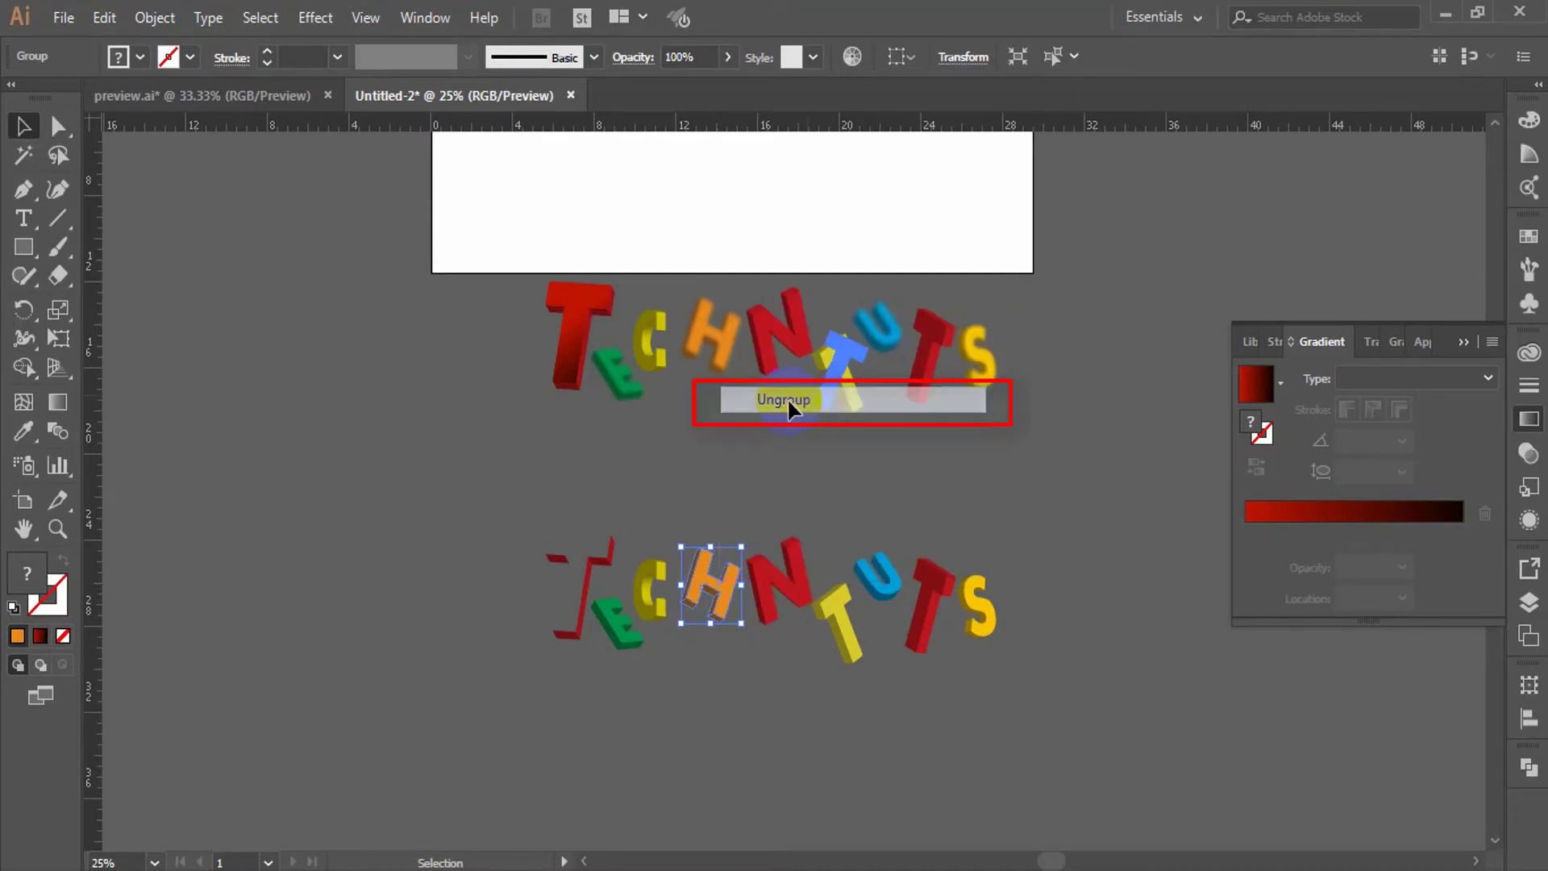
pyautogui.click(425, 473)
pyautogui.moveTo(705, 586); pyautogui.dragTo(330, 484)
pyautogui.click(363, 612)
# - Fill the separated H face with the linear gradient and change its start stop to a bright orange
pyautogui.click(339, 488)
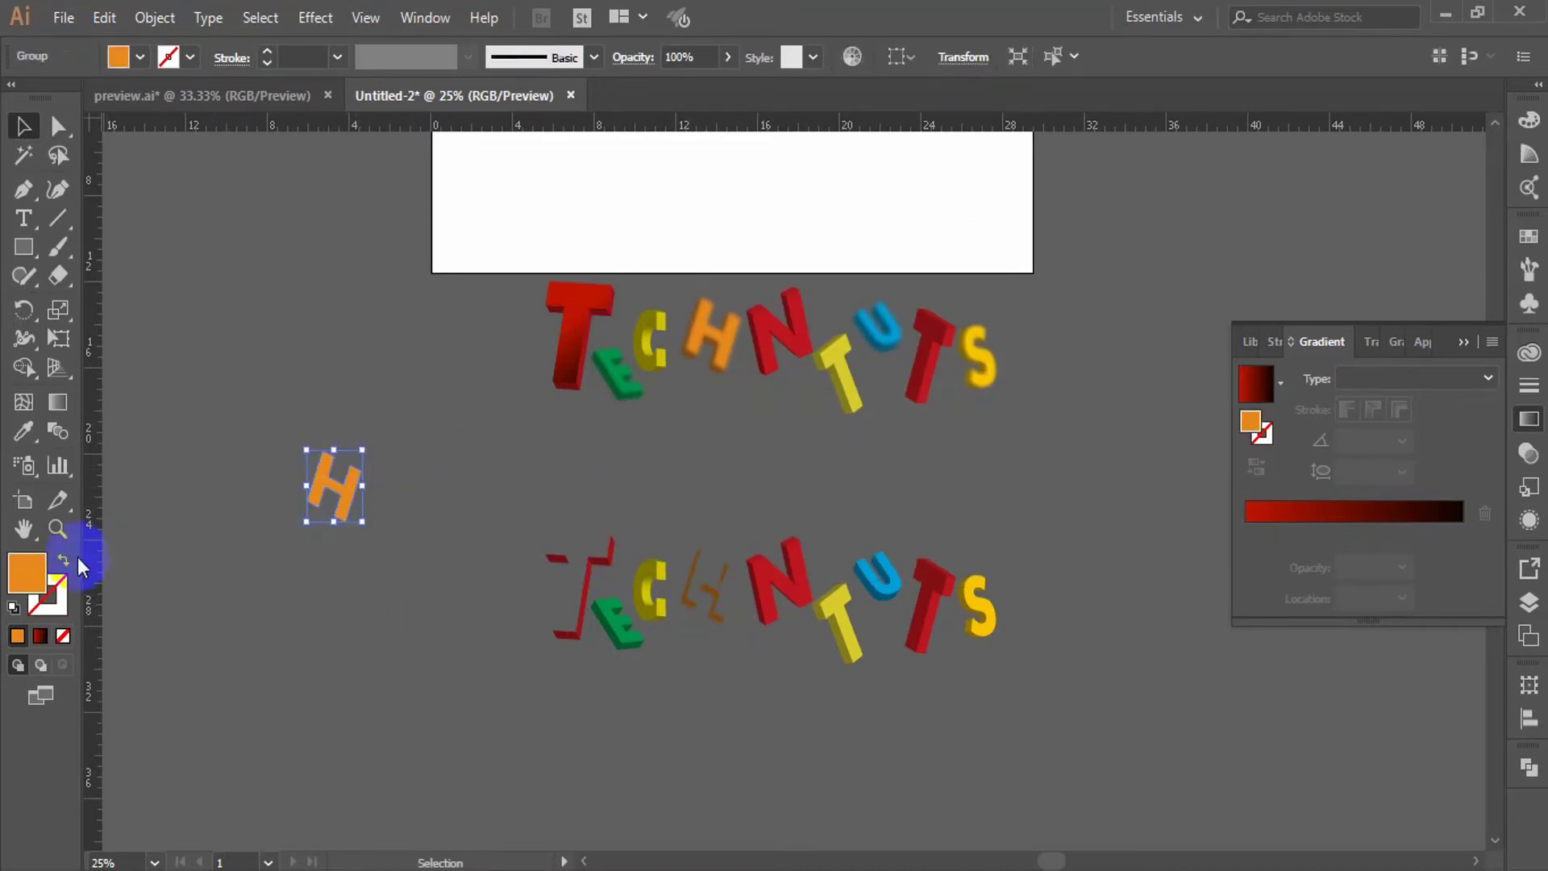
pyautogui.click(40, 636)
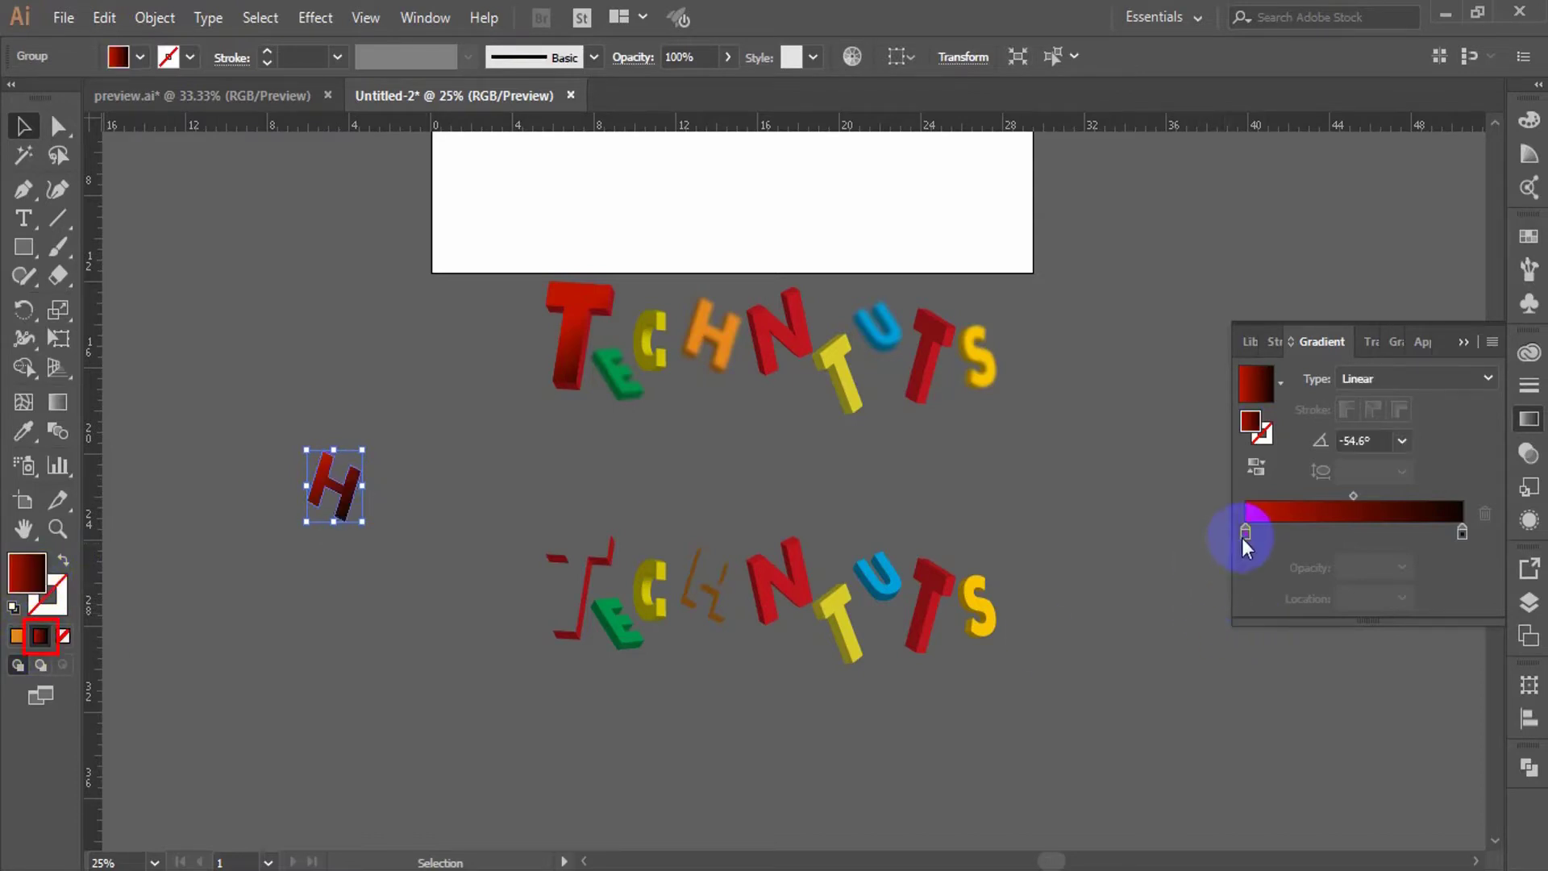
pyautogui.doubleClick(1245, 532)
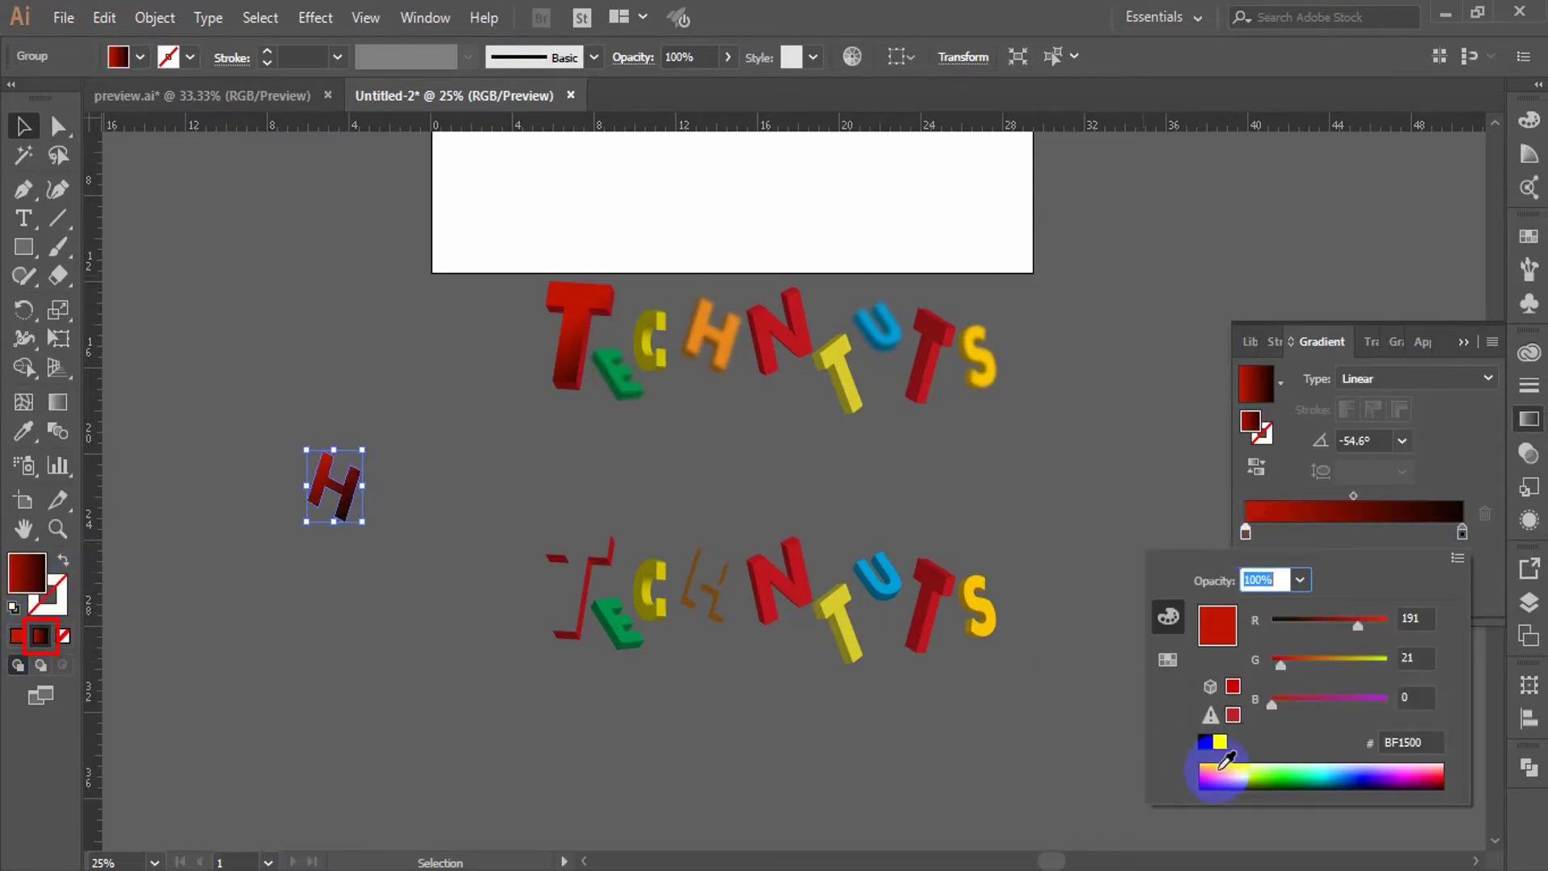
pyautogui.click(1325, 658)
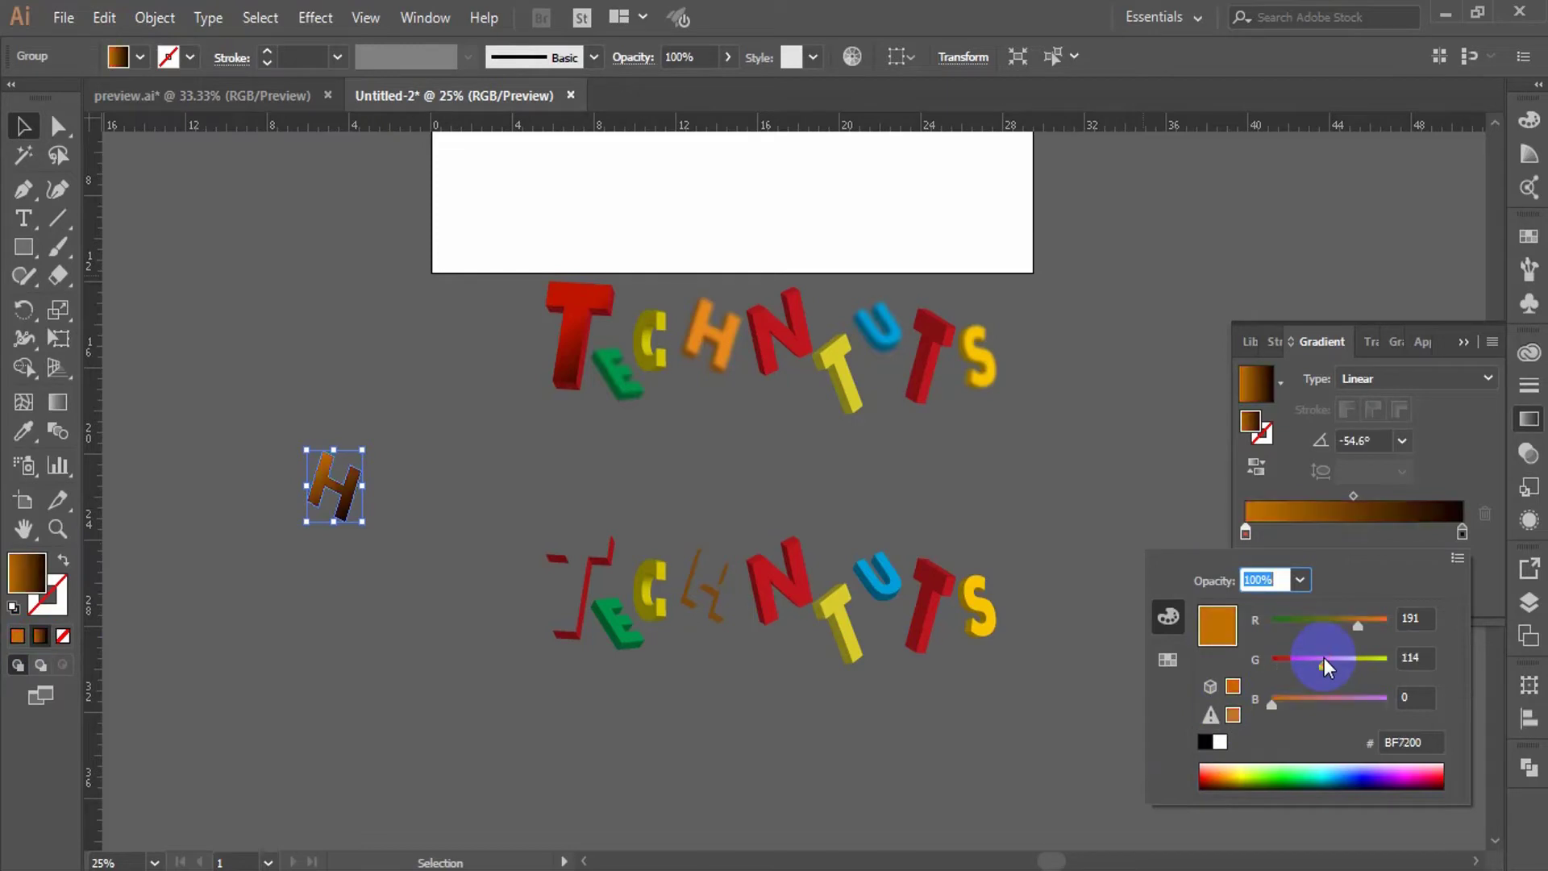
pyautogui.moveTo(1327, 661); pyautogui.dragTo(1355, 660)
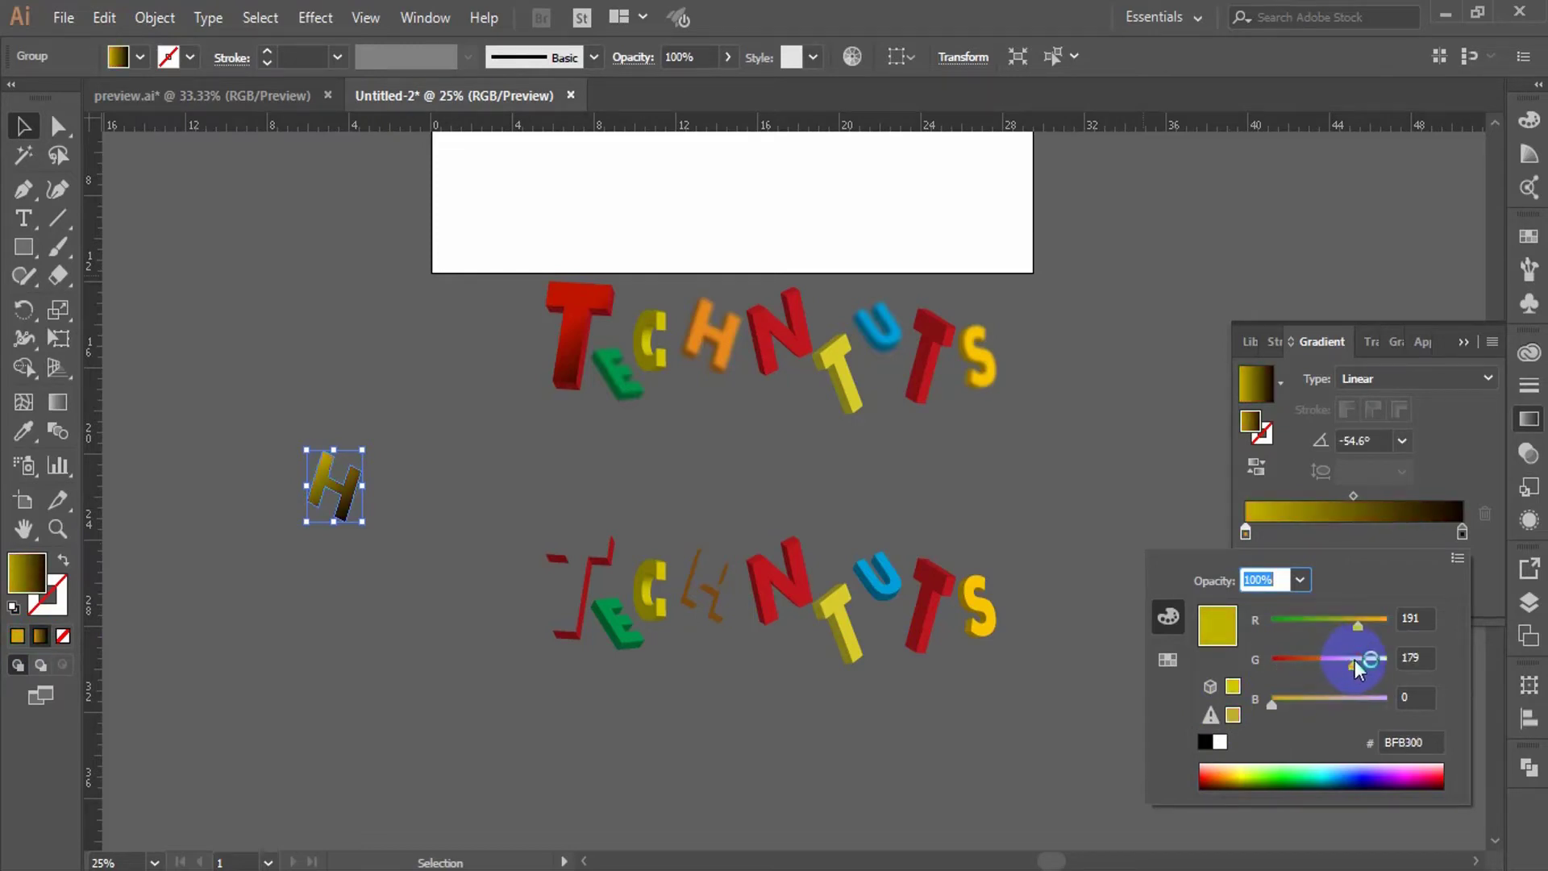
pyautogui.click(1222, 771)
pyautogui.click(1245, 768)
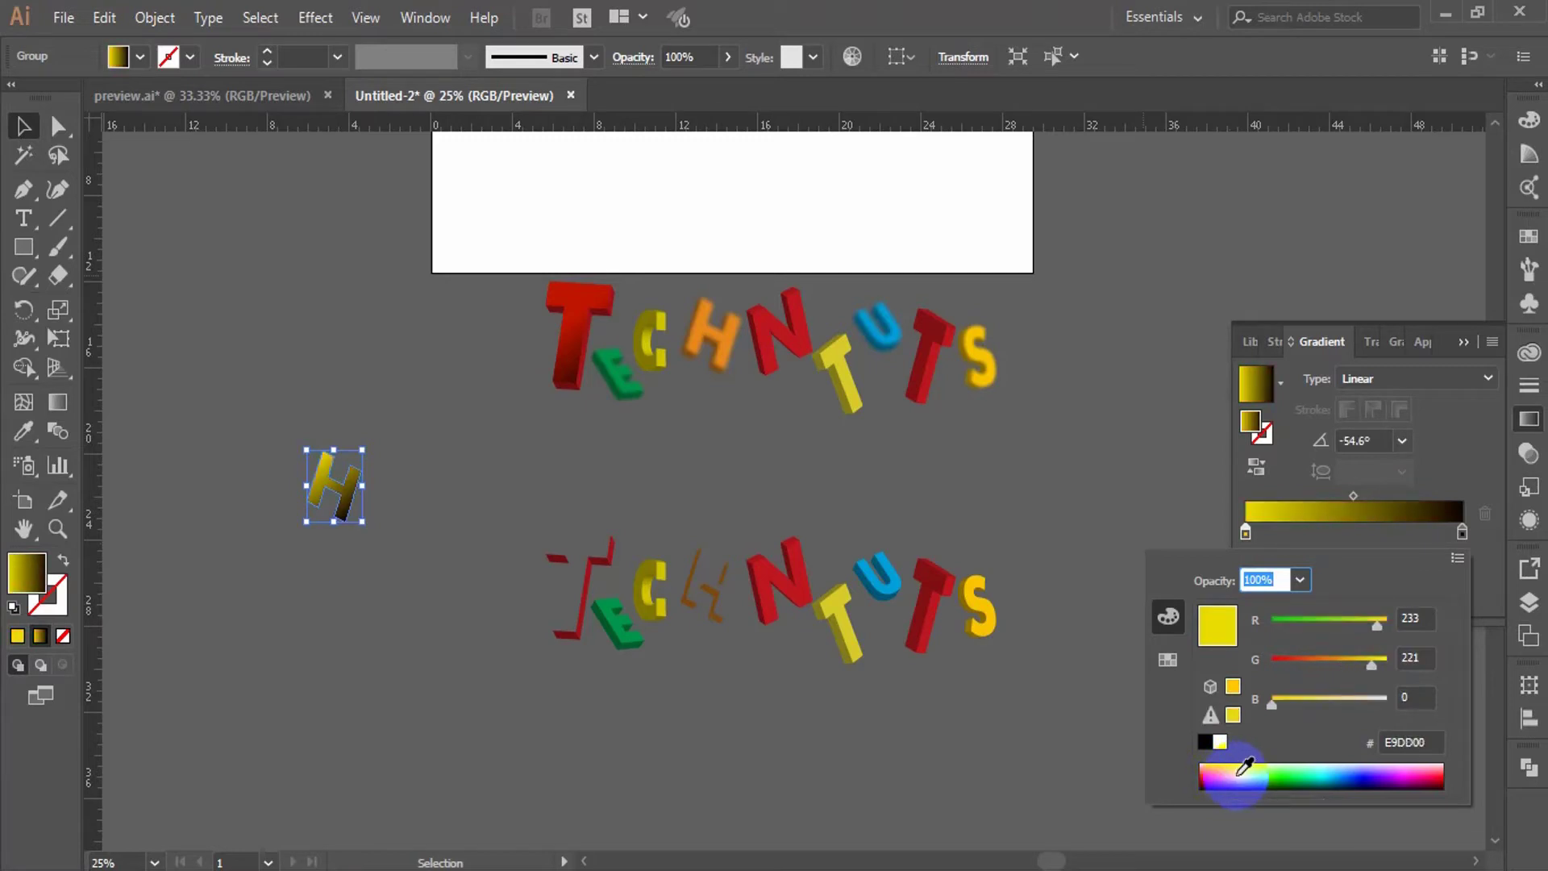
pyautogui.moveTo(1234, 779); pyautogui.dragTo(1223, 778)
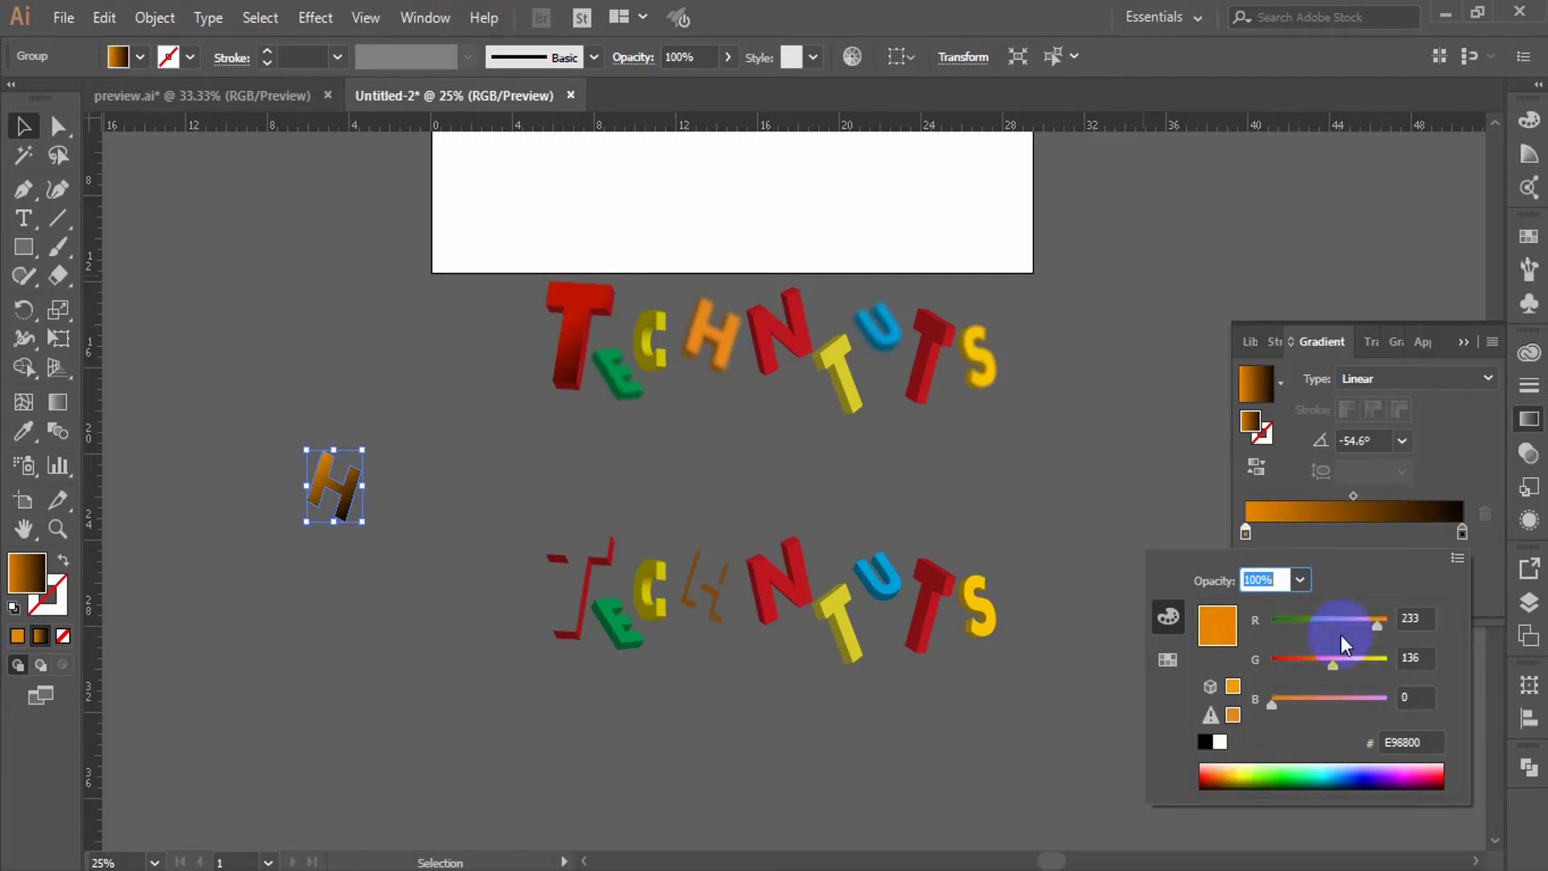
pyautogui.moveTo(1335, 662); pyautogui.dragTo(1345, 660)
# - Set the end stop of the H face's gradient to a dark orange-brown, hex 943100
pyautogui.doubleClick(1463, 533)
pyautogui.moveTo(1230, 774); pyautogui.dragTo(1225, 772)
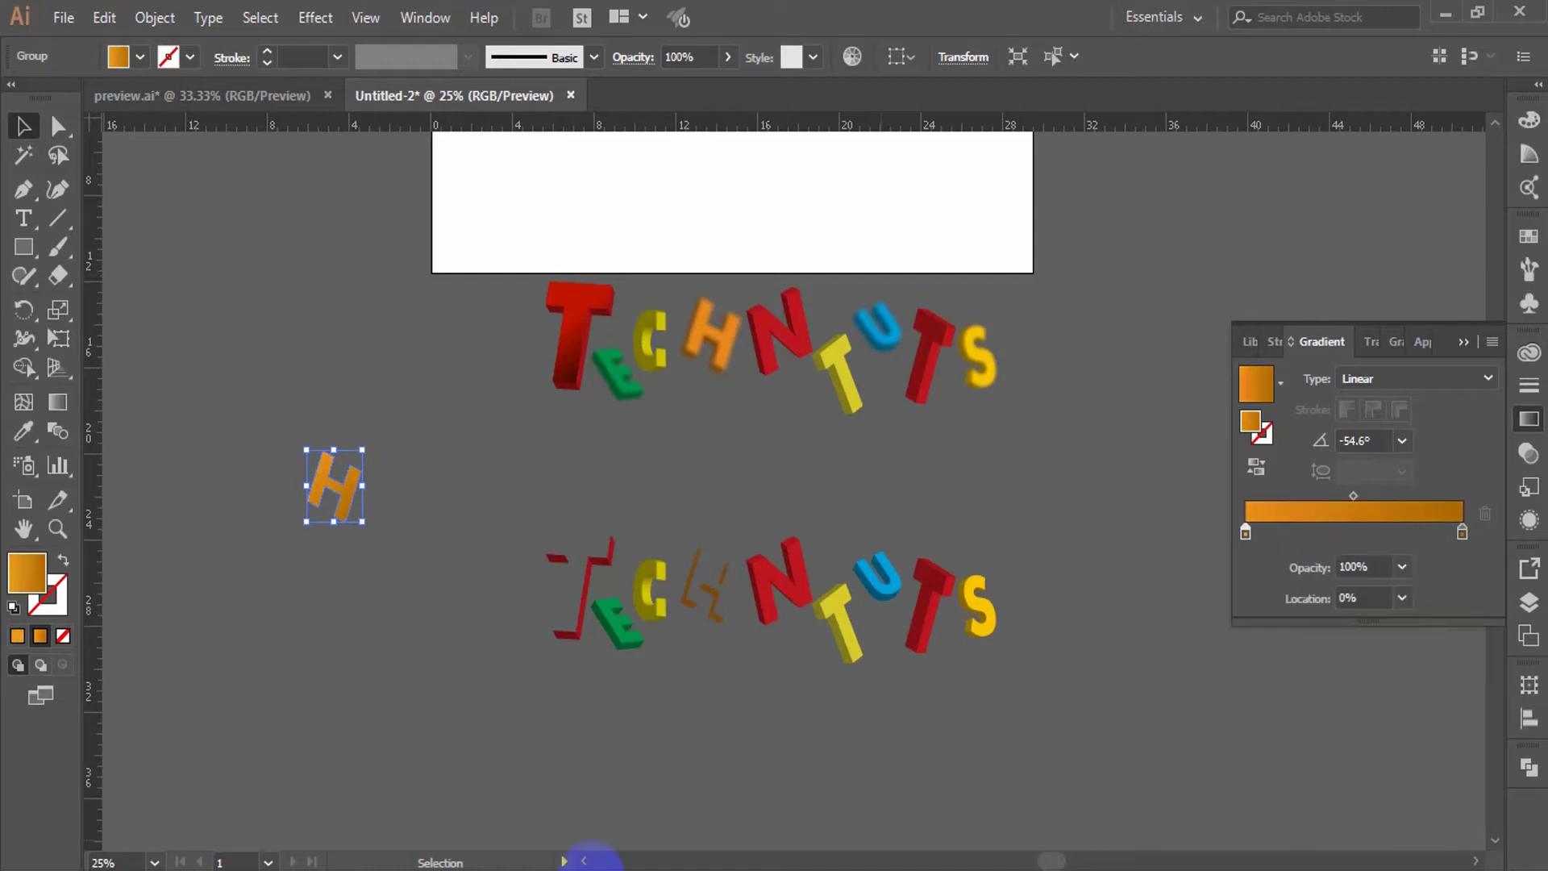
pyautogui.doubleClick(1463, 533)
pyautogui.moveTo(1427, 742); pyautogui.dragTo(1272, 745)
pyautogui.write('EB8A2D')
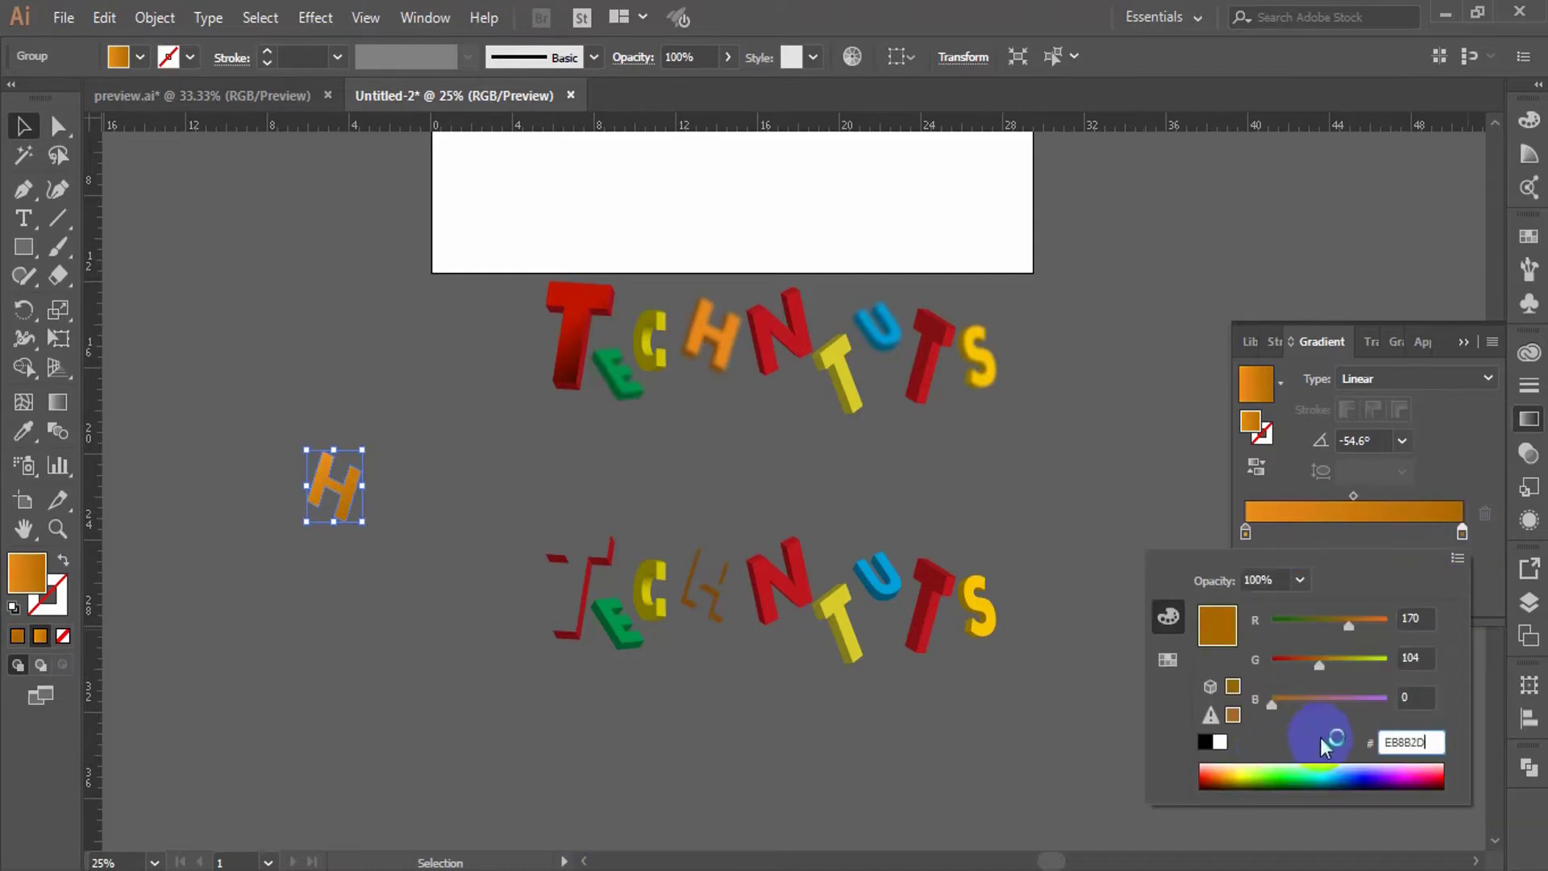
pyautogui.press('Return')
pyautogui.doubleClick(1463, 532)
pyautogui.click(1316, 658)
pyautogui.click(1212, 774)
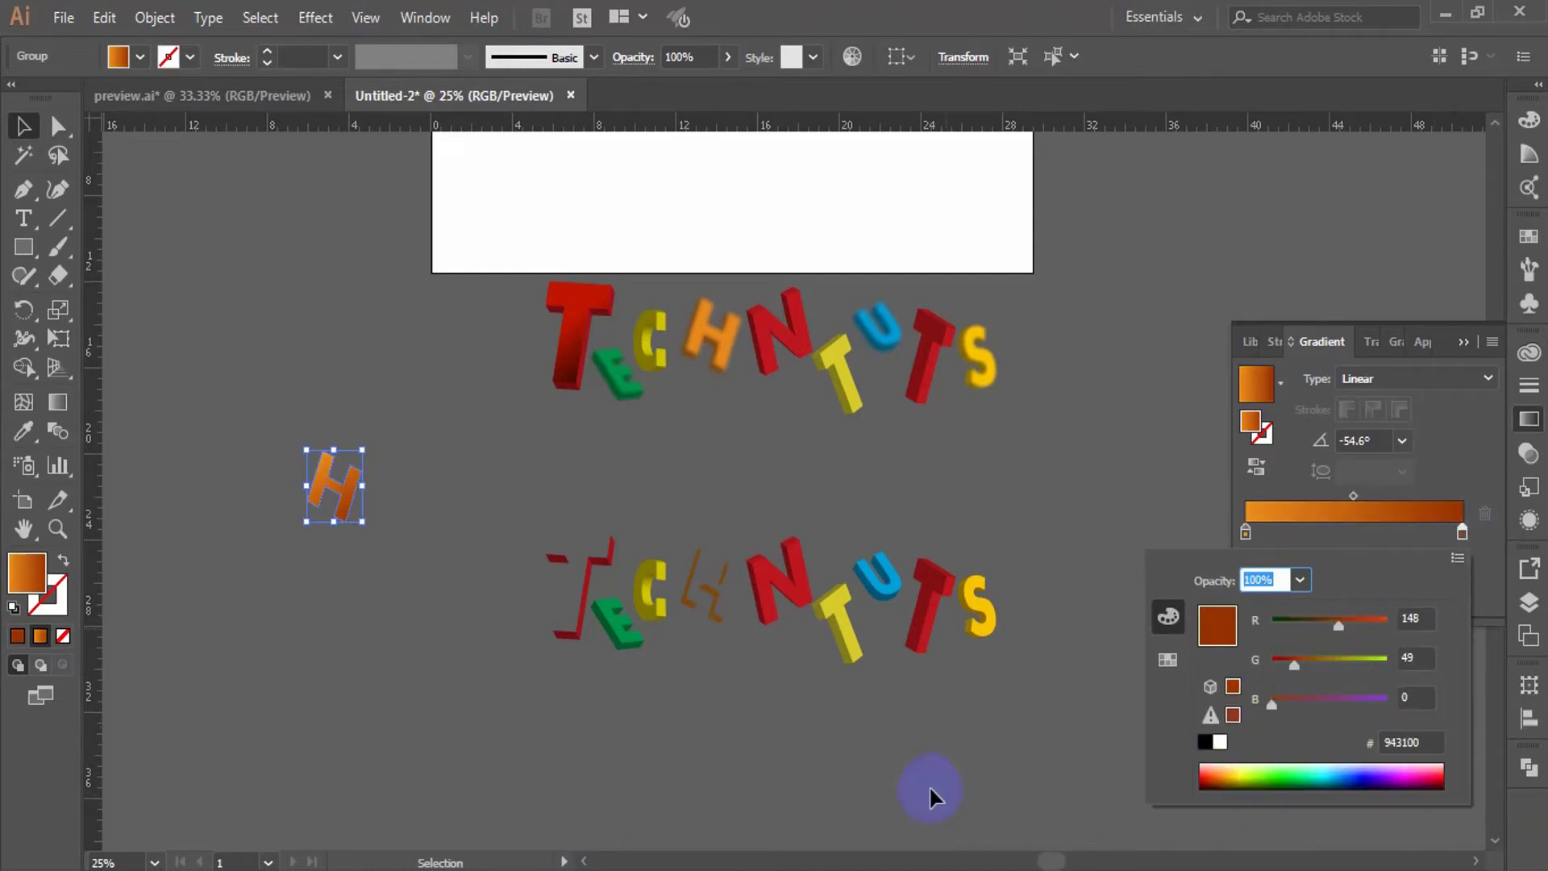
pyautogui.click(927, 788)
# - Place the gradient H face over the blurred H of the upper word, clear the selection and check its alignment up close
pyautogui.moveTo(335, 484); pyautogui.dragTo(722, 349)
pyautogui.scroll(6, 722, 348)
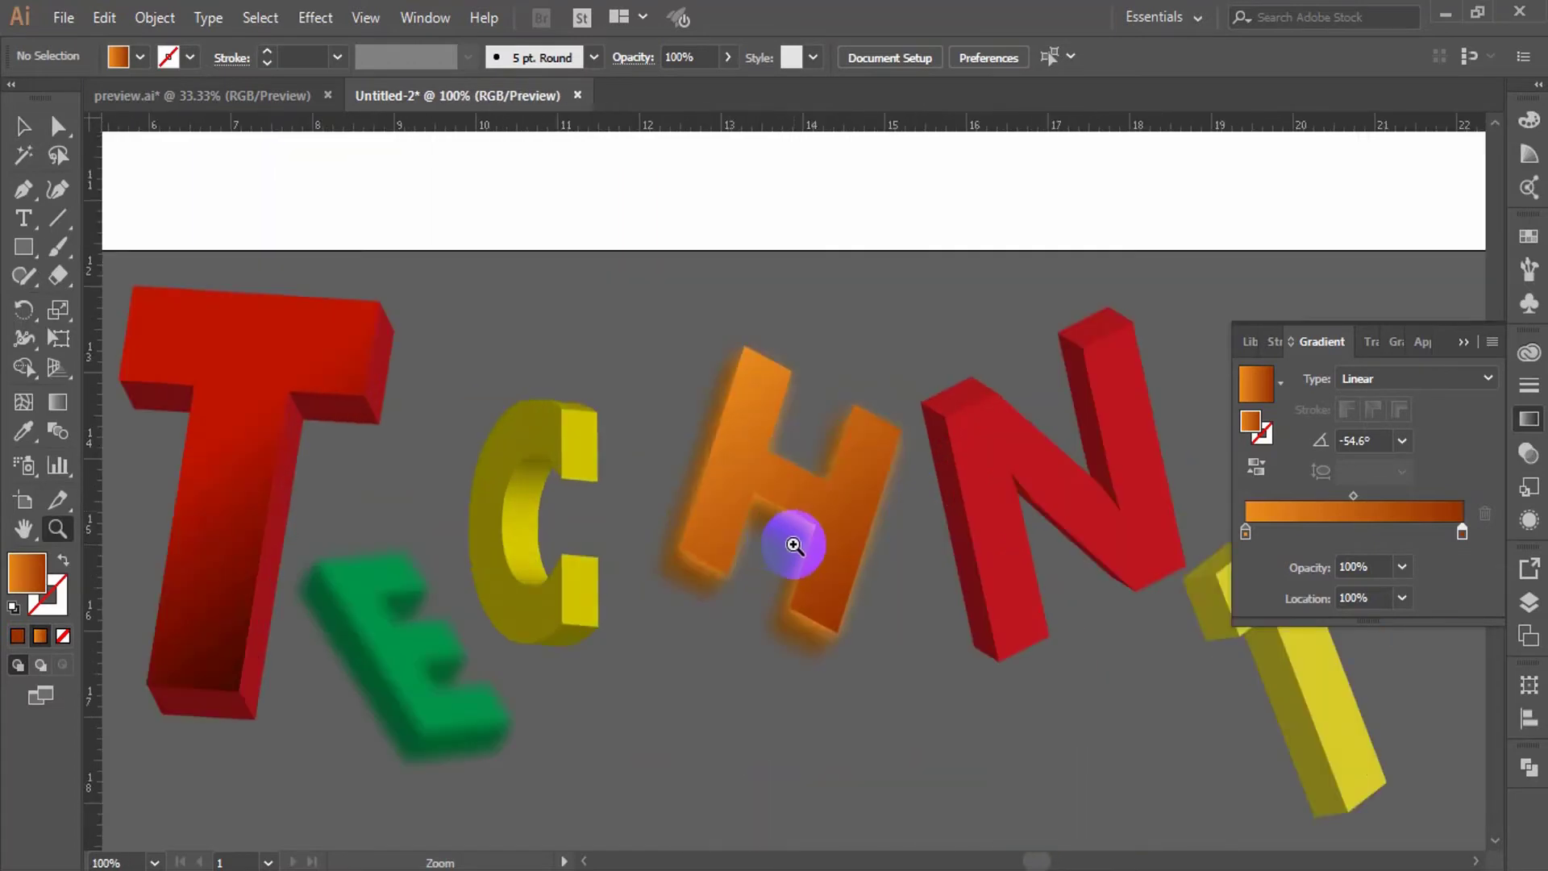
pyautogui.moveTo(808, 498); pyautogui.dragTo(807, 534)
pyautogui.hotkey('ctrl', 'shift', 'a')
pyautogui.keyDown('ctrl'); pyautogui.keyDown('alt'); pyautogui.click(796, 552); pyautogui.keyUp('alt'); pyautogui.keyUp('ctrl')
pyautogui.keyDown('alt'); pyautogui.click(797, 551); pyautogui.keyUp('alt')
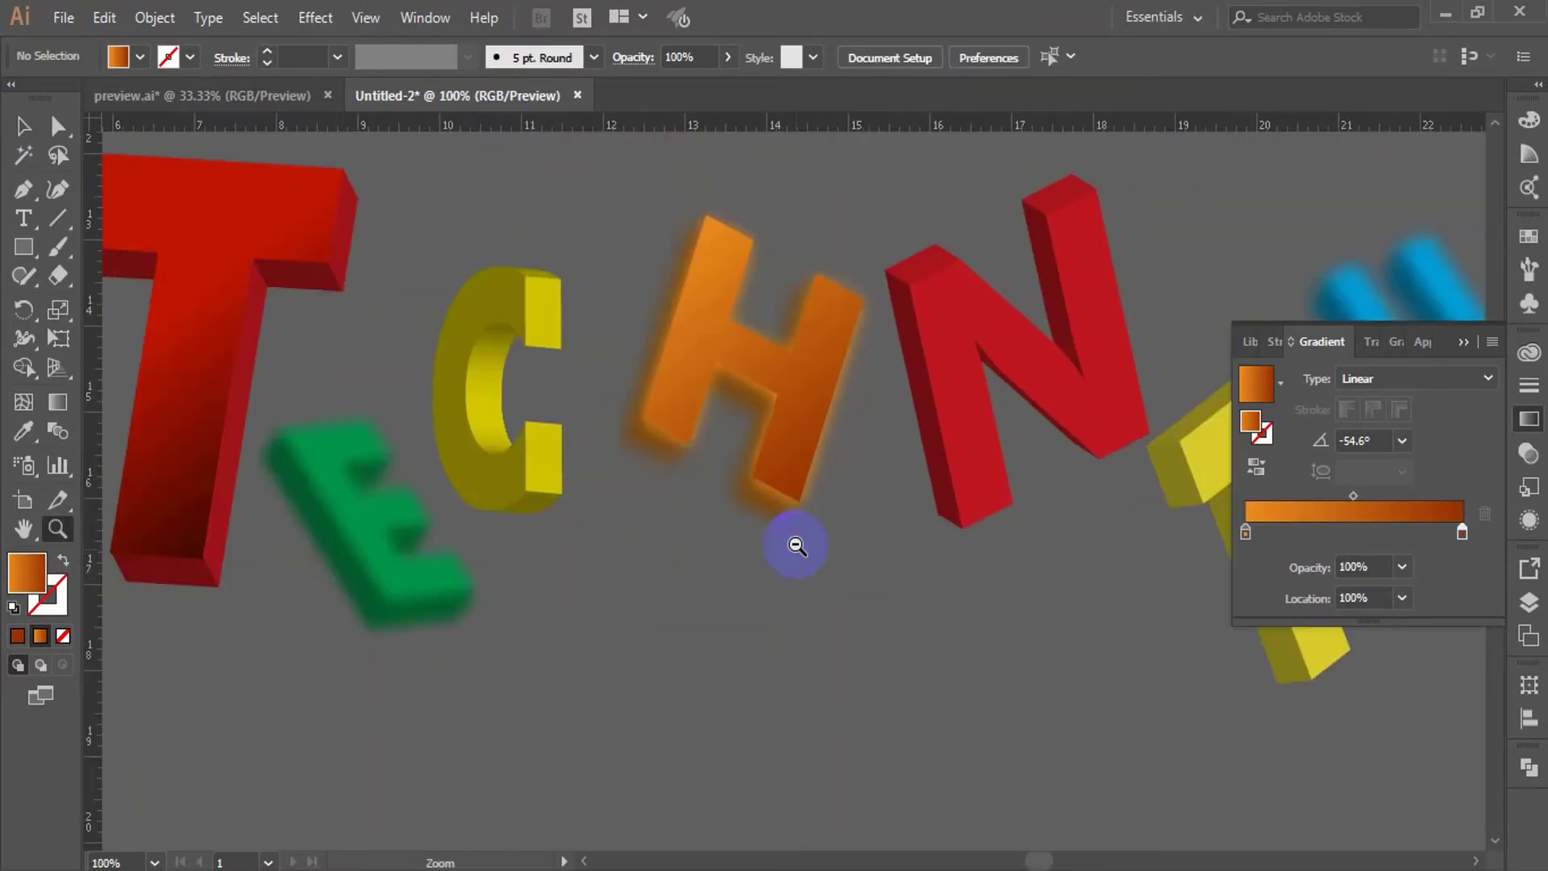
# - Select the gradient H face over the upper word's H and apply a Gaussian Blur with a 20-pixel radius
pyautogui.keyDown('alt'); pyautogui.click(787, 502); pyautogui.keyUp('alt')
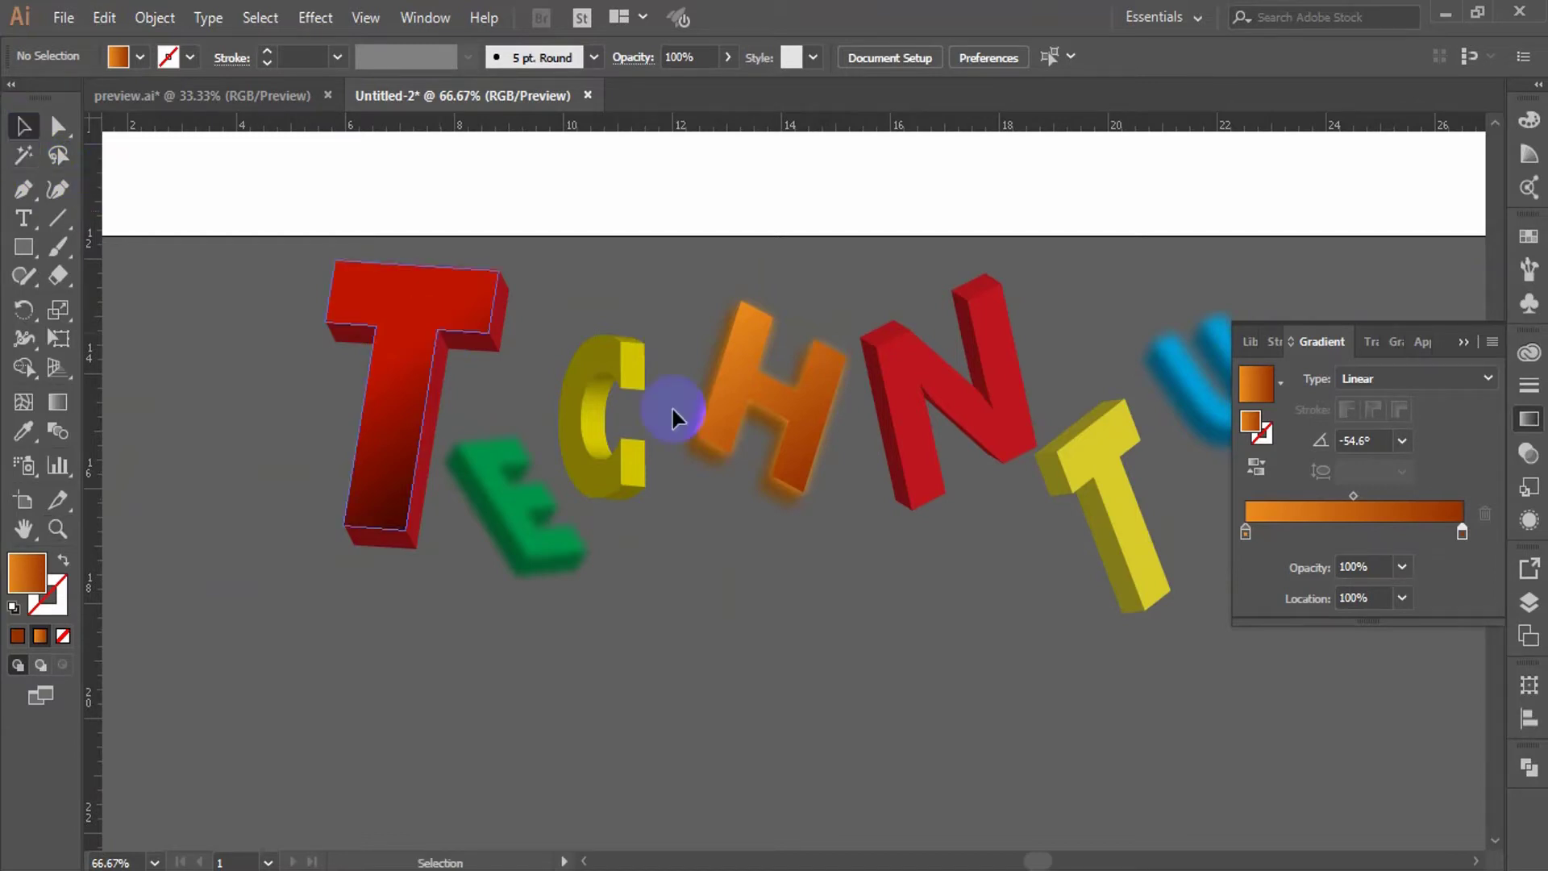
pyautogui.moveTo(805, 427); pyautogui.dragTo(810, 430)
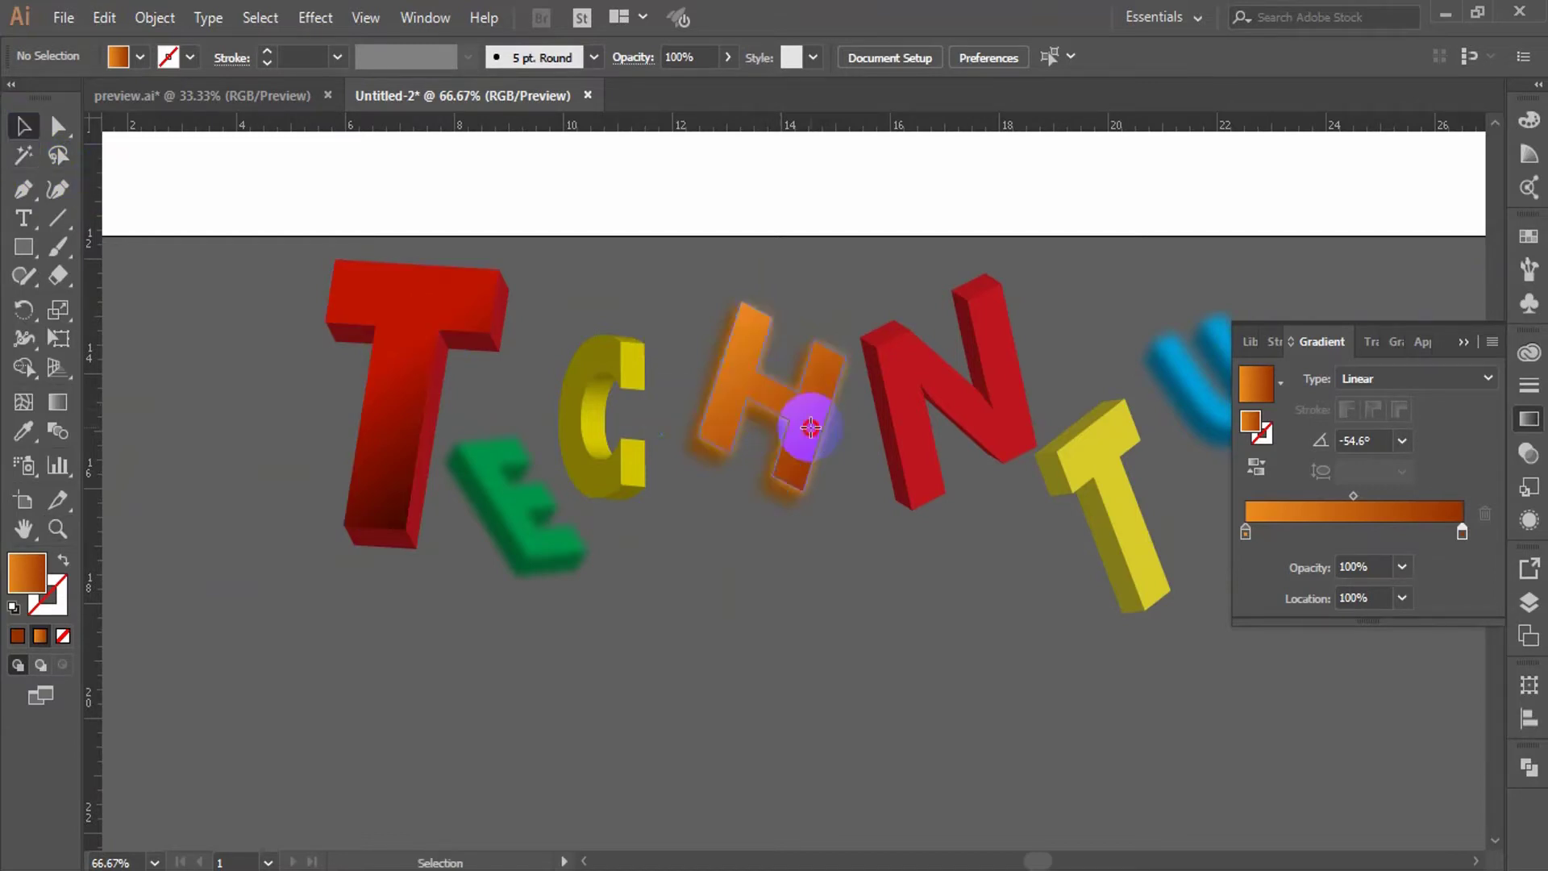
pyautogui.click(811, 428)
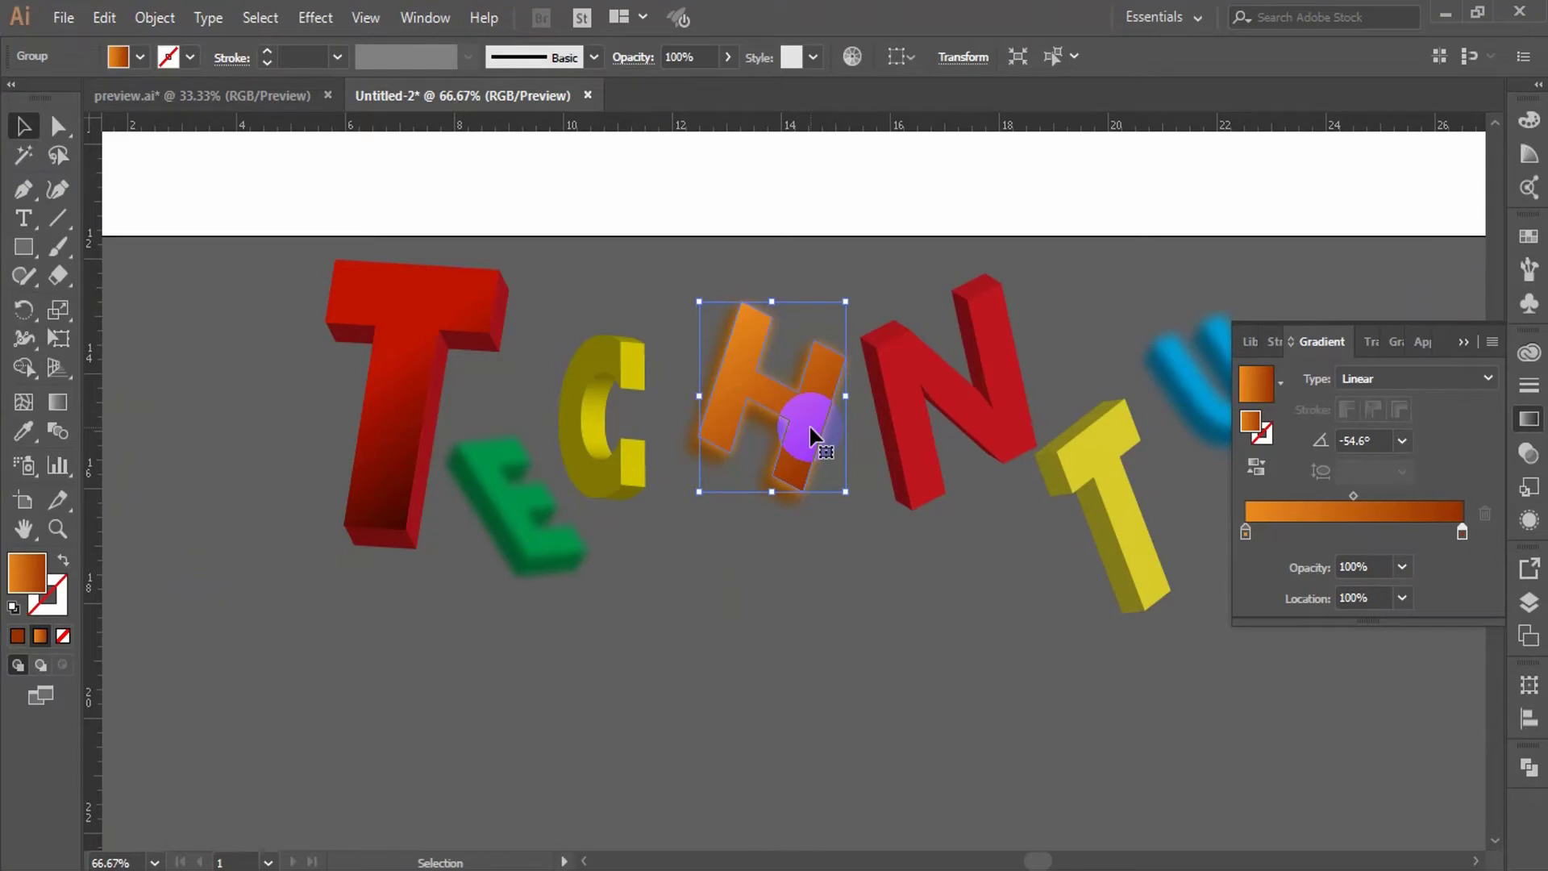
pyautogui.click(315, 18)
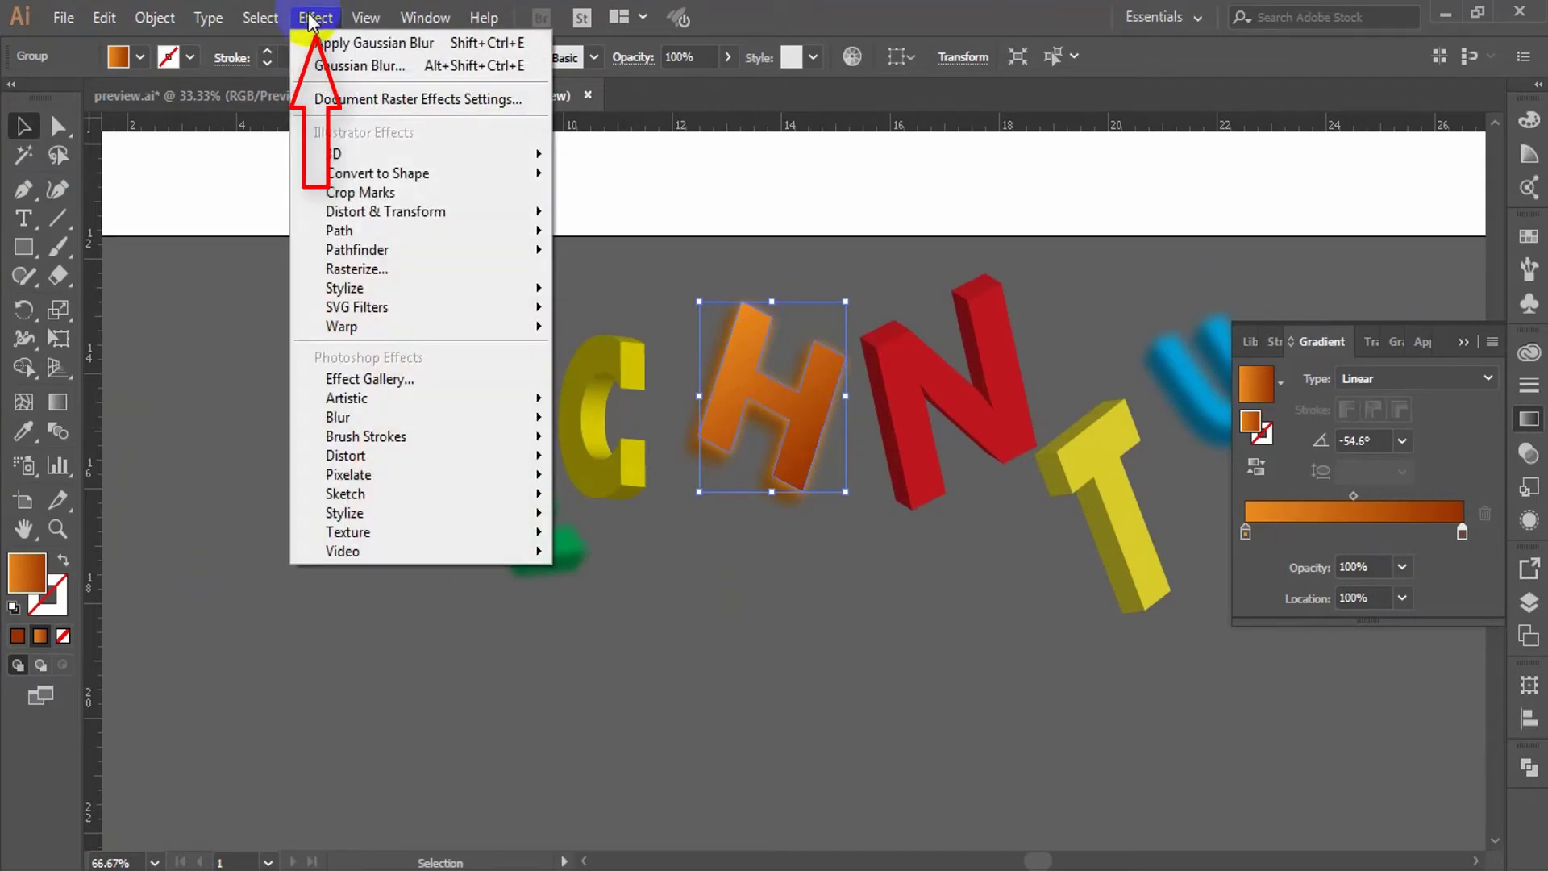
pyautogui.click(368, 417)
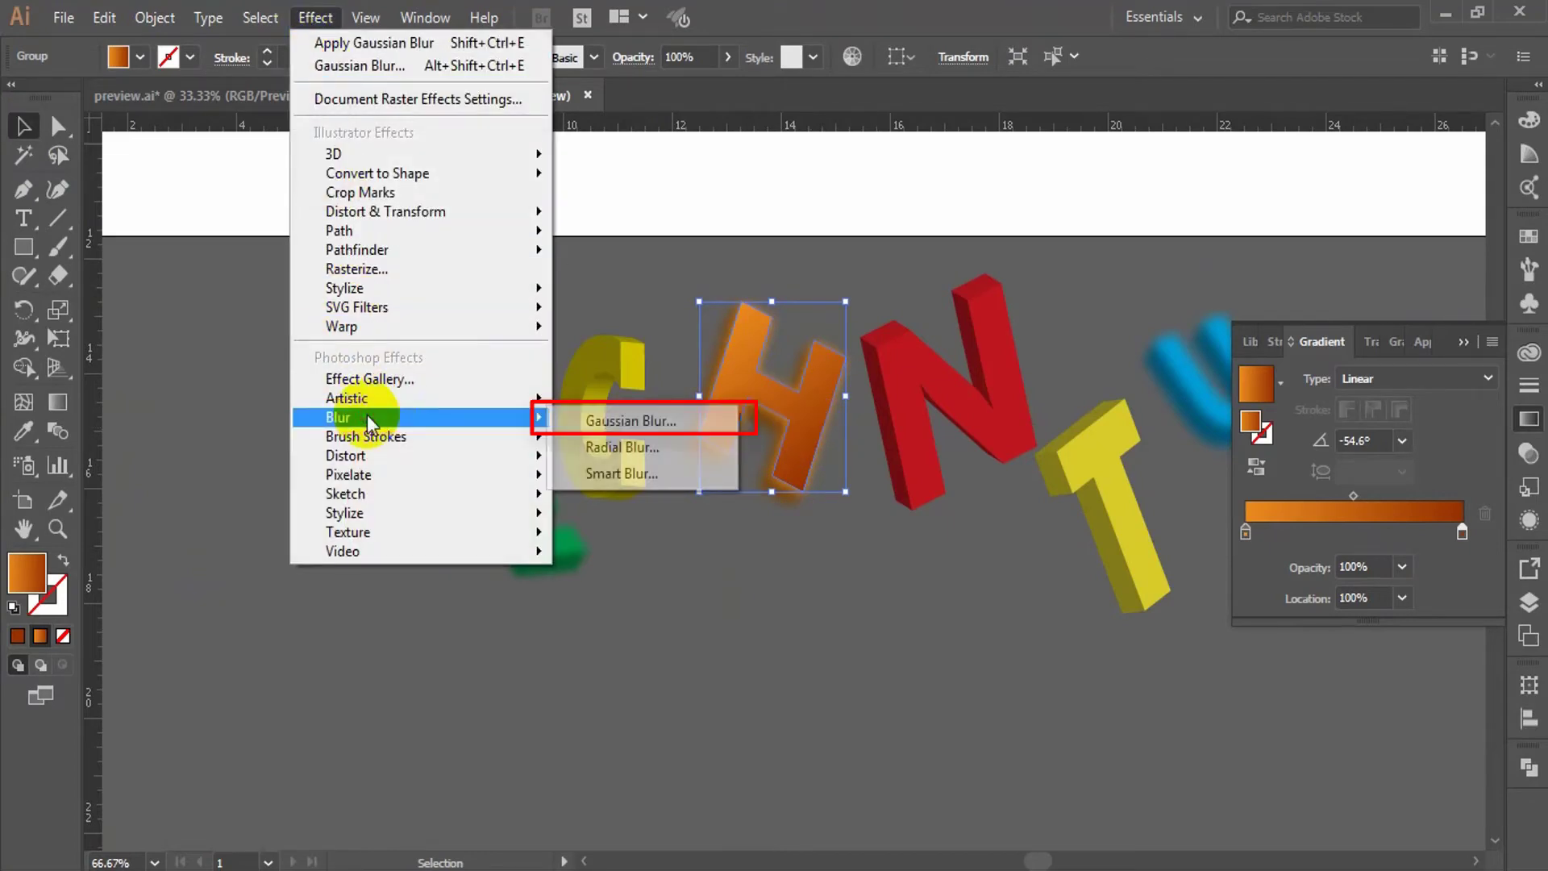
pyautogui.click(618, 423)
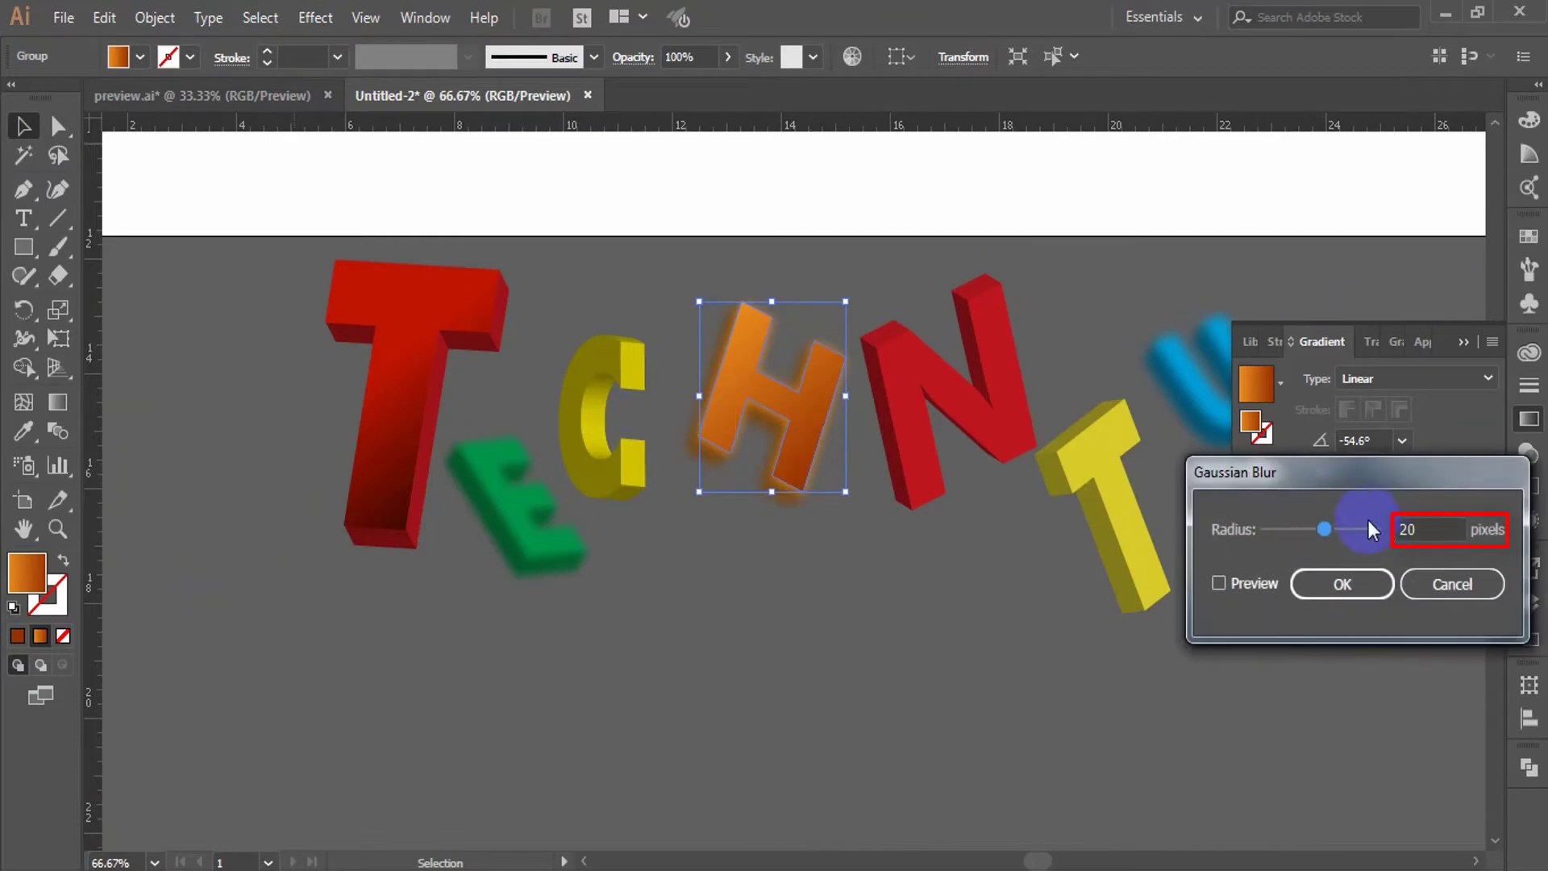
pyautogui.click(1343, 582)
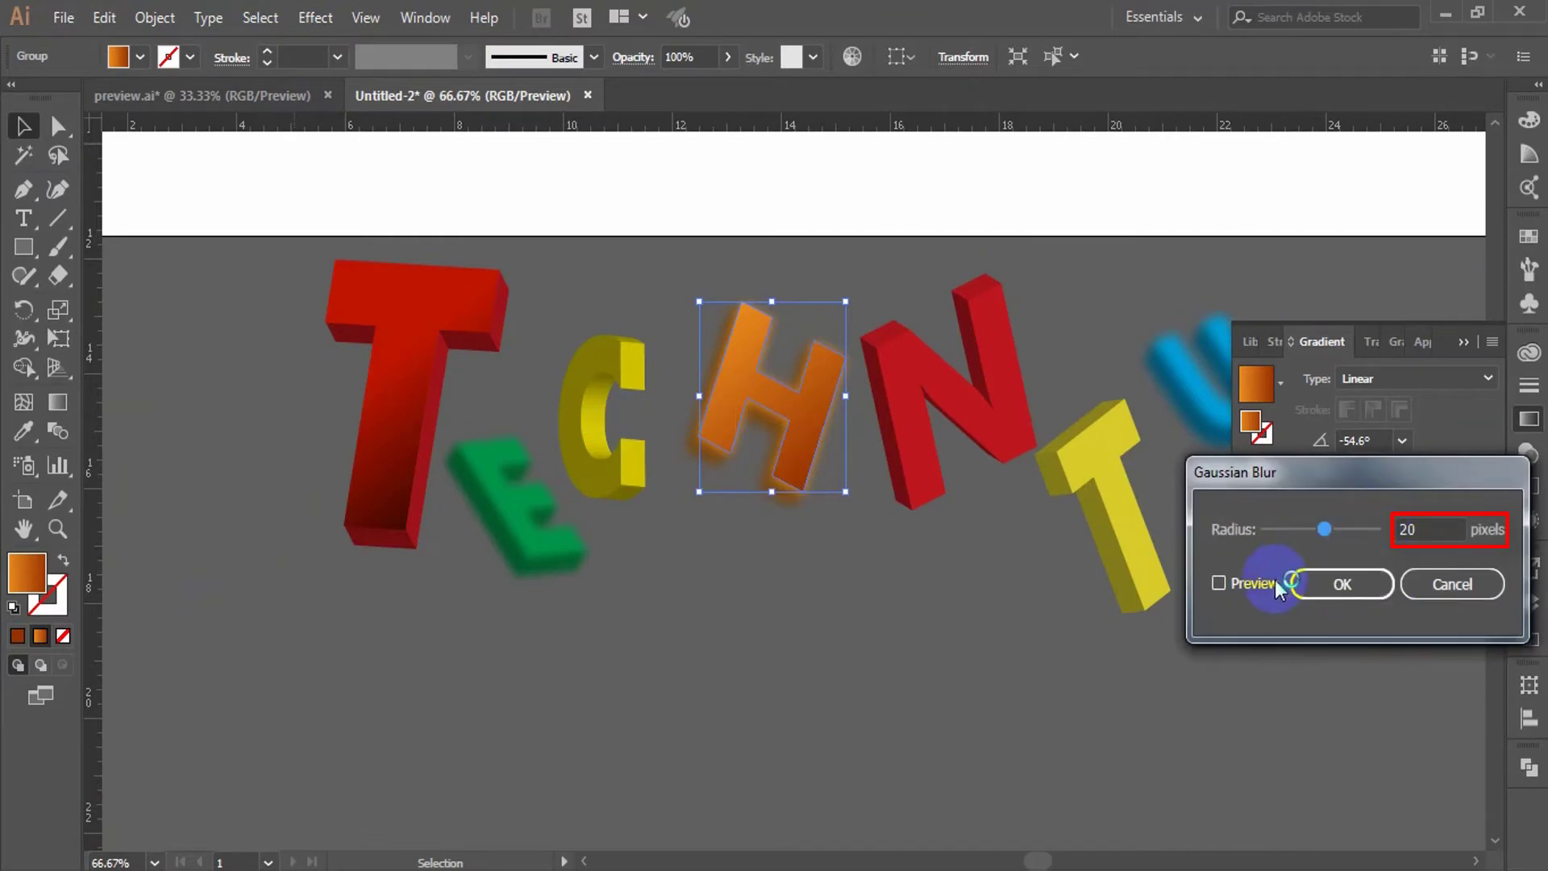
pyautogui.click(1342, 584)
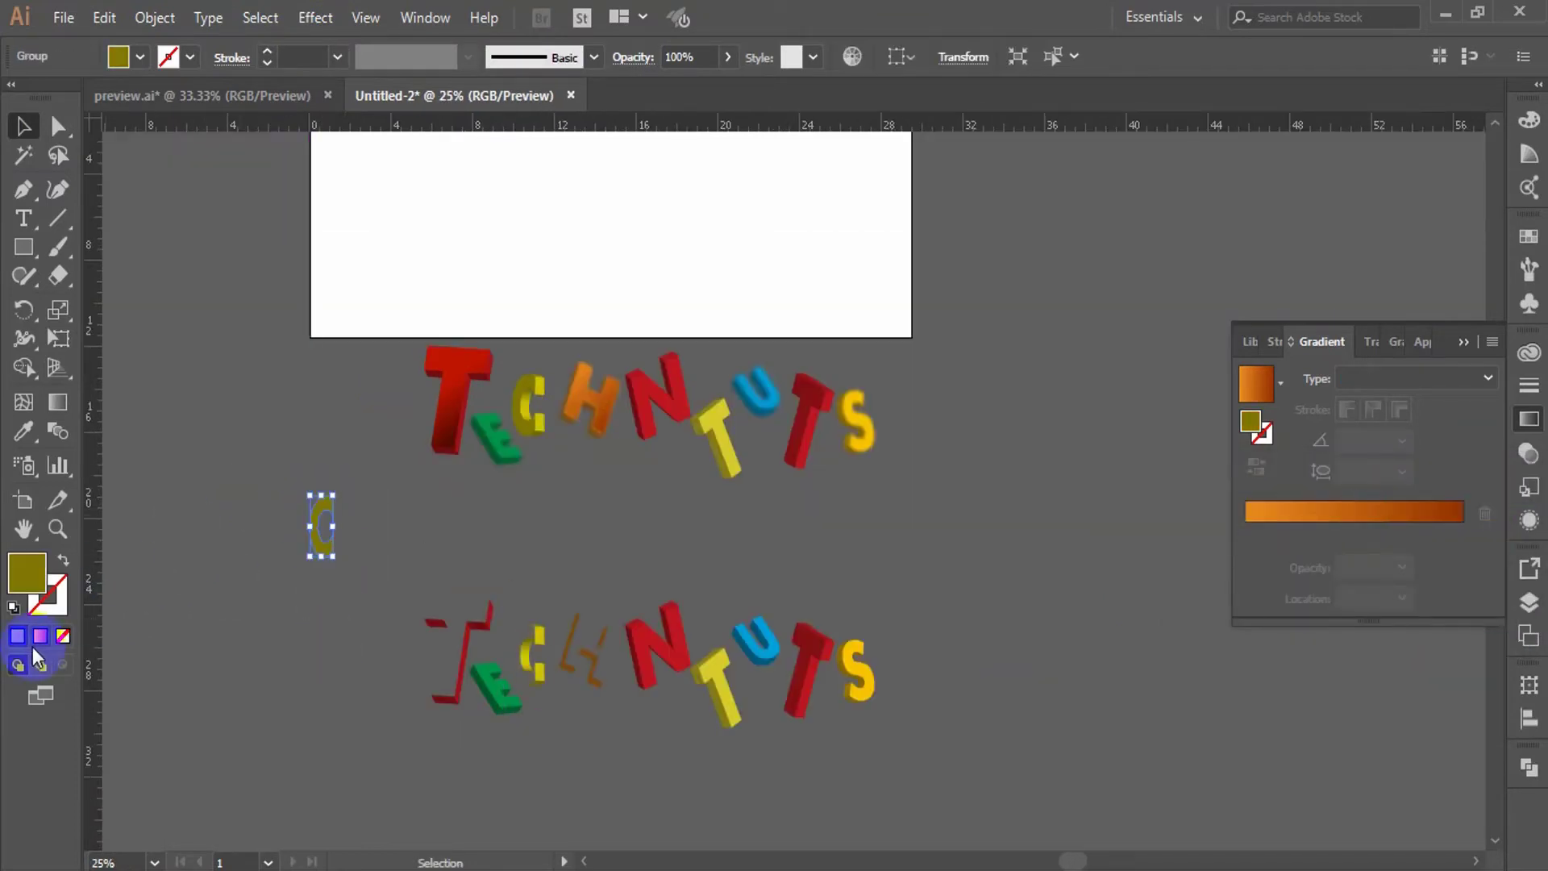
# - Fill the separated C face with the linear gradient and change its start stop to yellow
pyautogui.click(38, 639)
pyautogui.doubleClick(1247, 534)
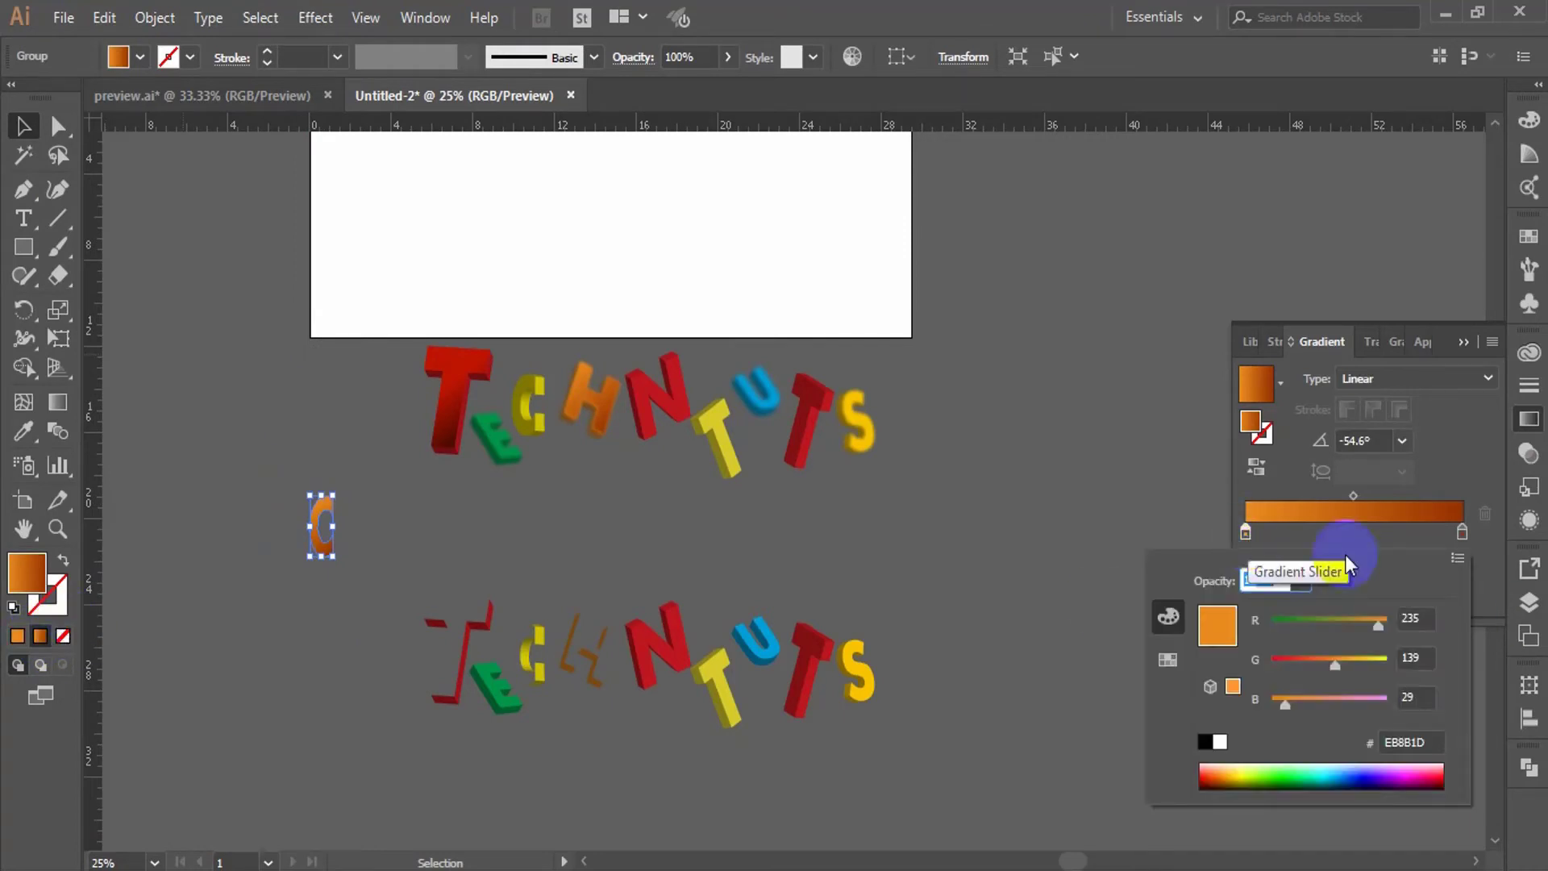
pyautogui.click(1410, 742)
pyautogui.write('d')
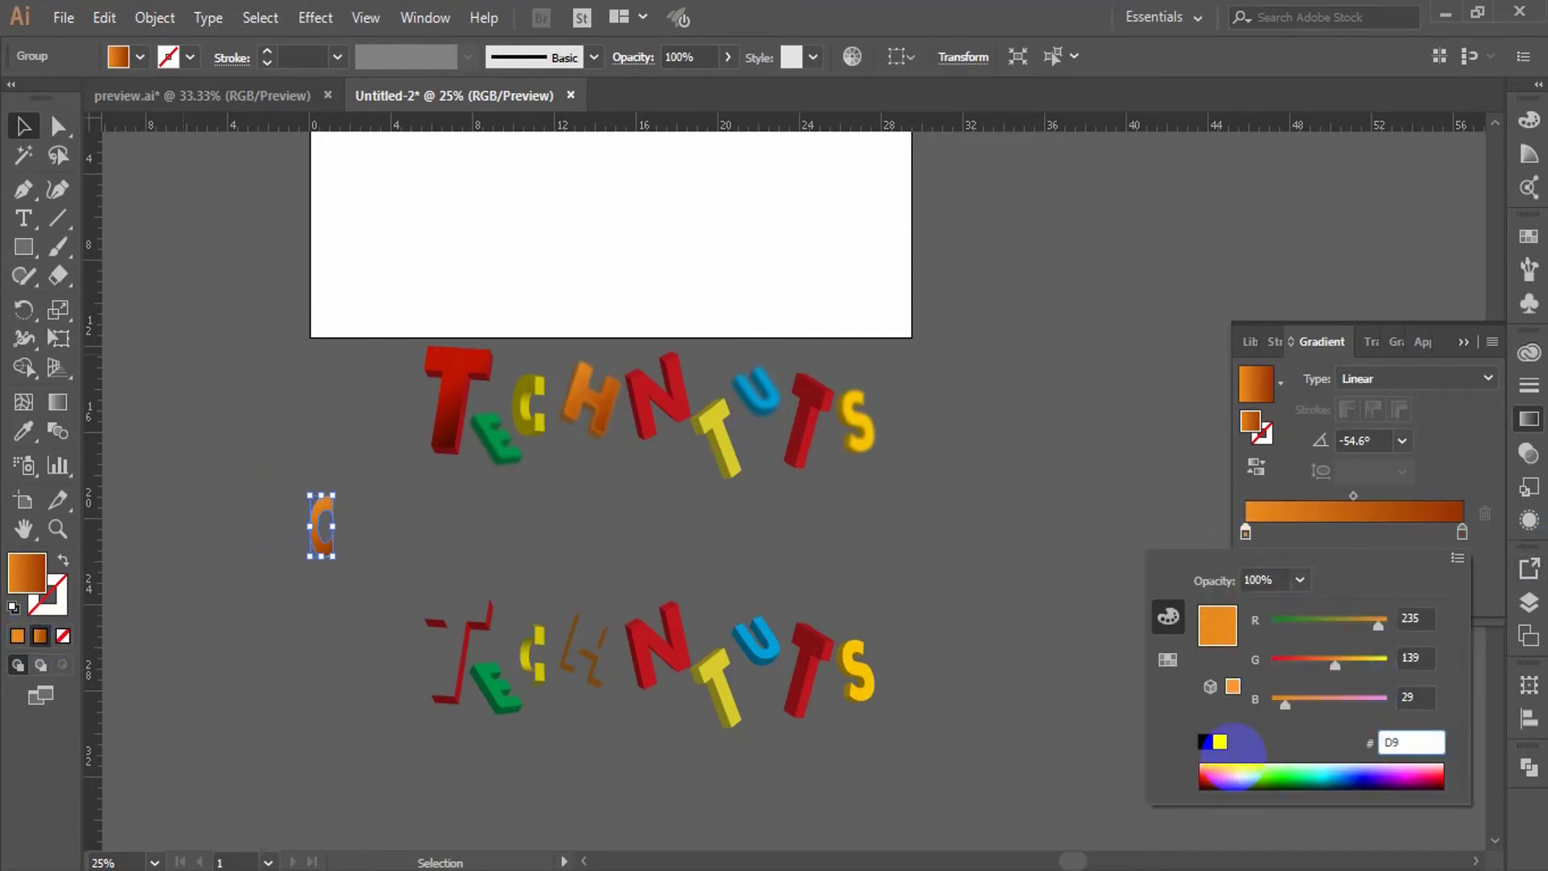
pyautogui.press('Return')
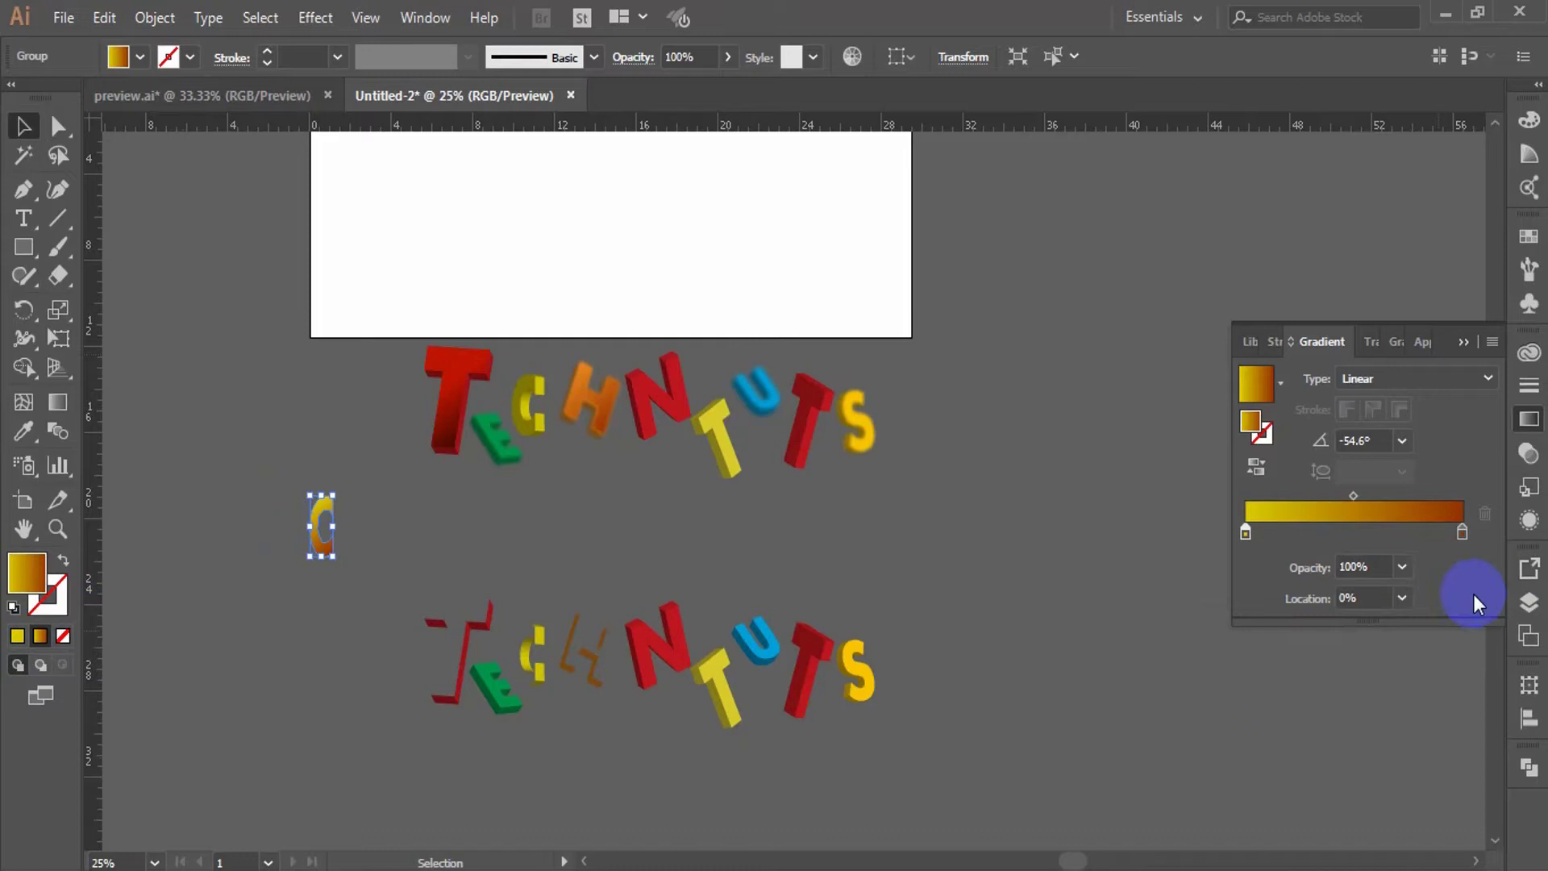
# - Change the end stop of the C face's gradient to a dark yellow-brown and clear the selection
pyautogui.doubleClick(1462, 532)
pyautogui.moveTo(1228, 767); pyautogui.dragTo(1192, 771)
pyautogui.click(529, 563)
# - Place the gradient C face precisely over the yellow C of the upper word and clear the selection
pyautogui.moveTo(316, 531); pyautogui.dragTo(541, 489)
pyautogui.click(577, 485)
pyautogui.press('z')
pyautogui.click(578, 486)
pyautogui.click(799, 460)
pyautogui.click(795, 461)
pyautogui.click(730, 482)
pyautogui.click(23, 125)
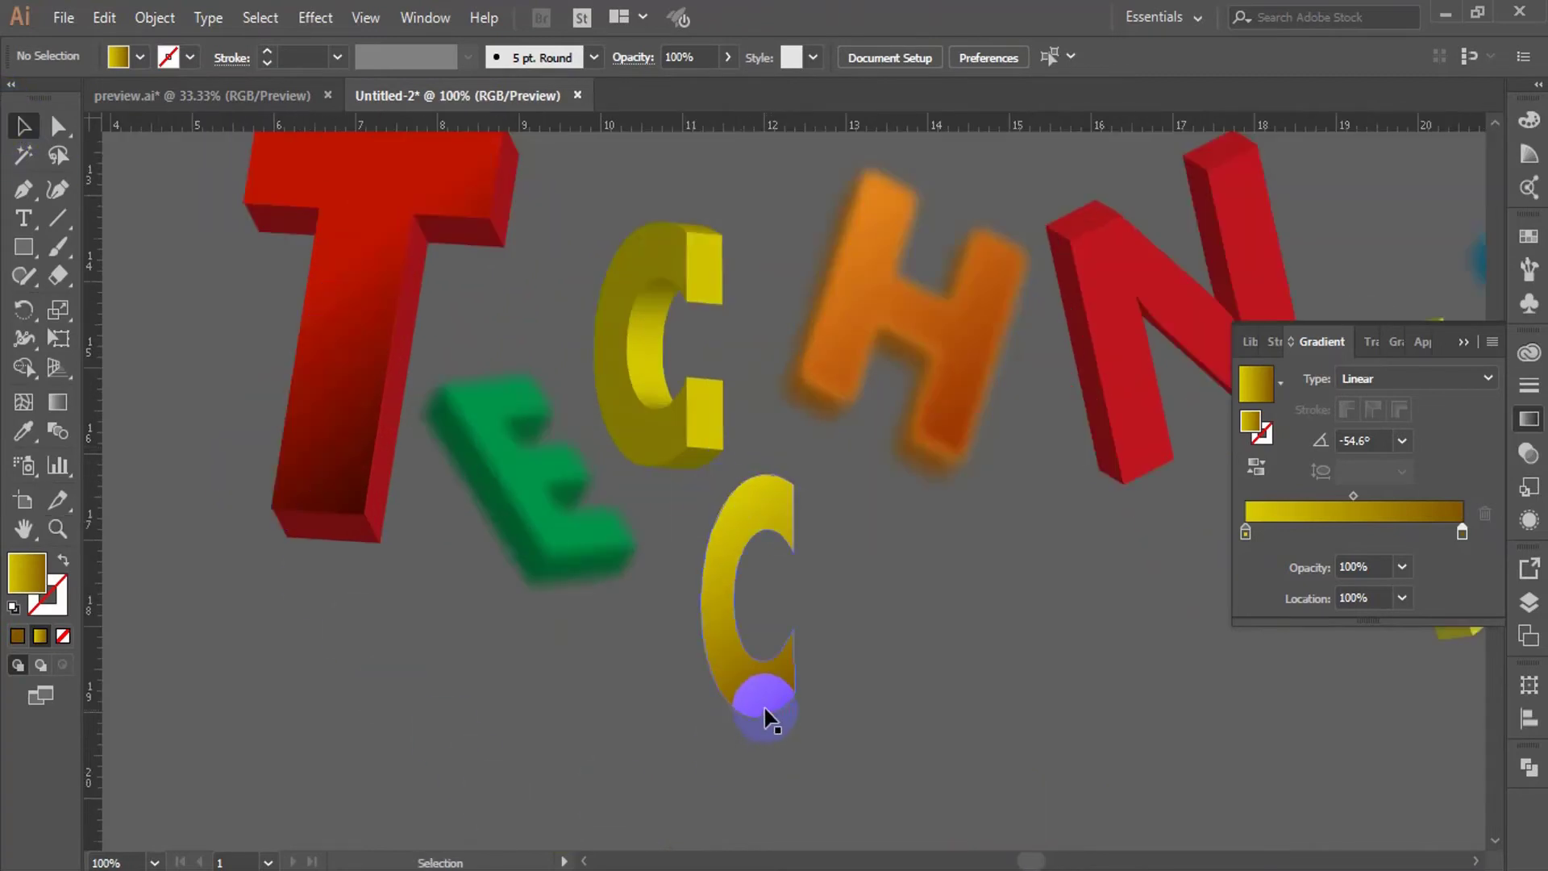
pyautogui.moveTo(767, 716); pyautogui.dragTo(655, 454)
pyautogui.click(936, 650)
pyautogui.press('z')
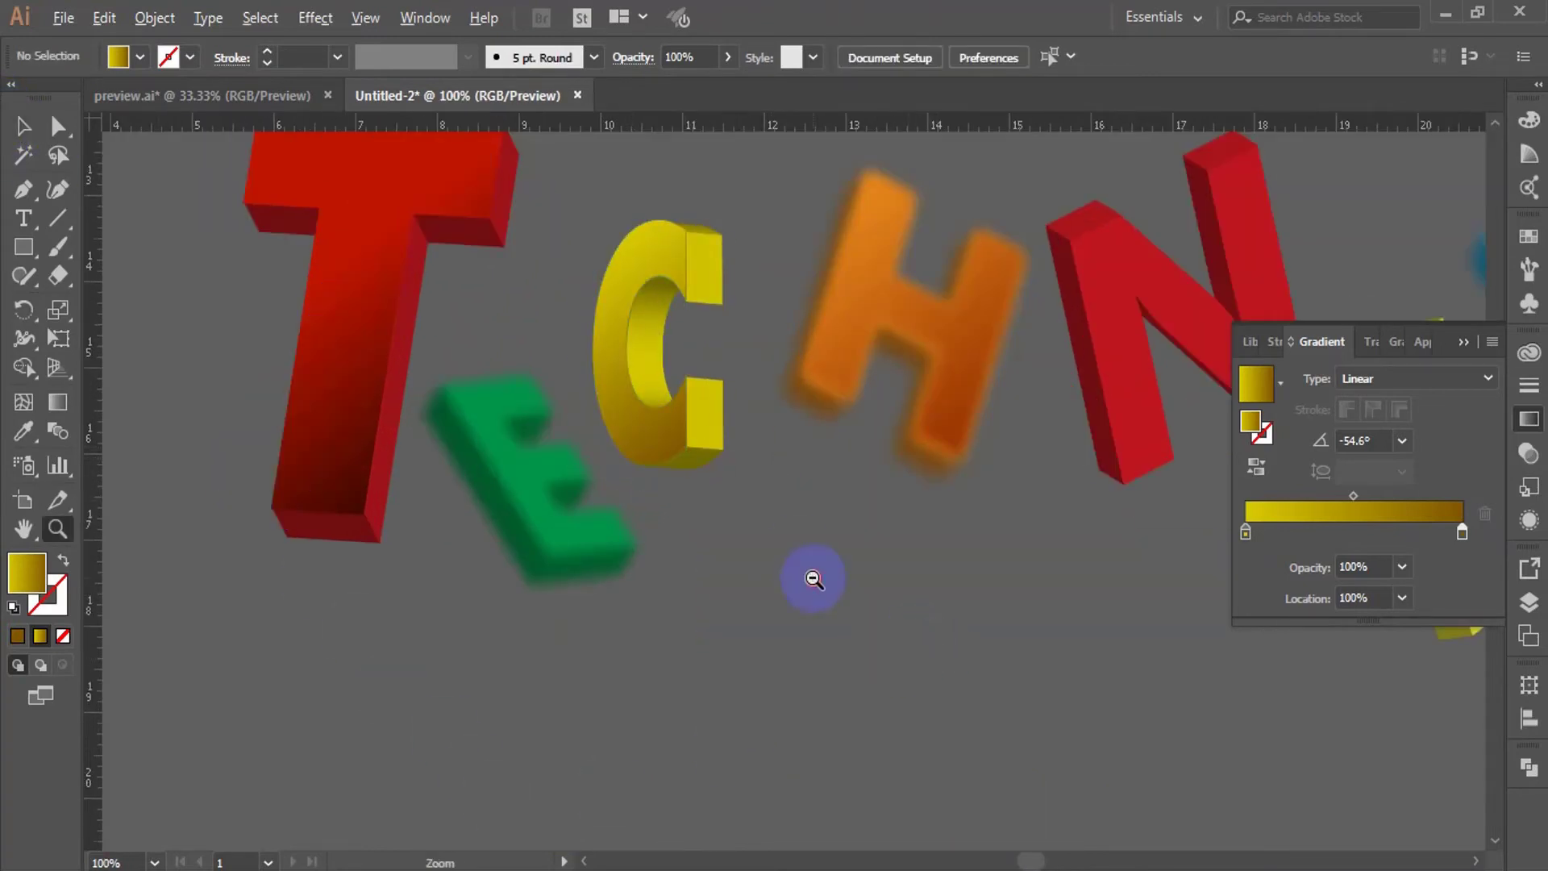
pyautogui.keyDown('alt'); pyautogui.click(814, 578); pyautogui.keyUp('alt')
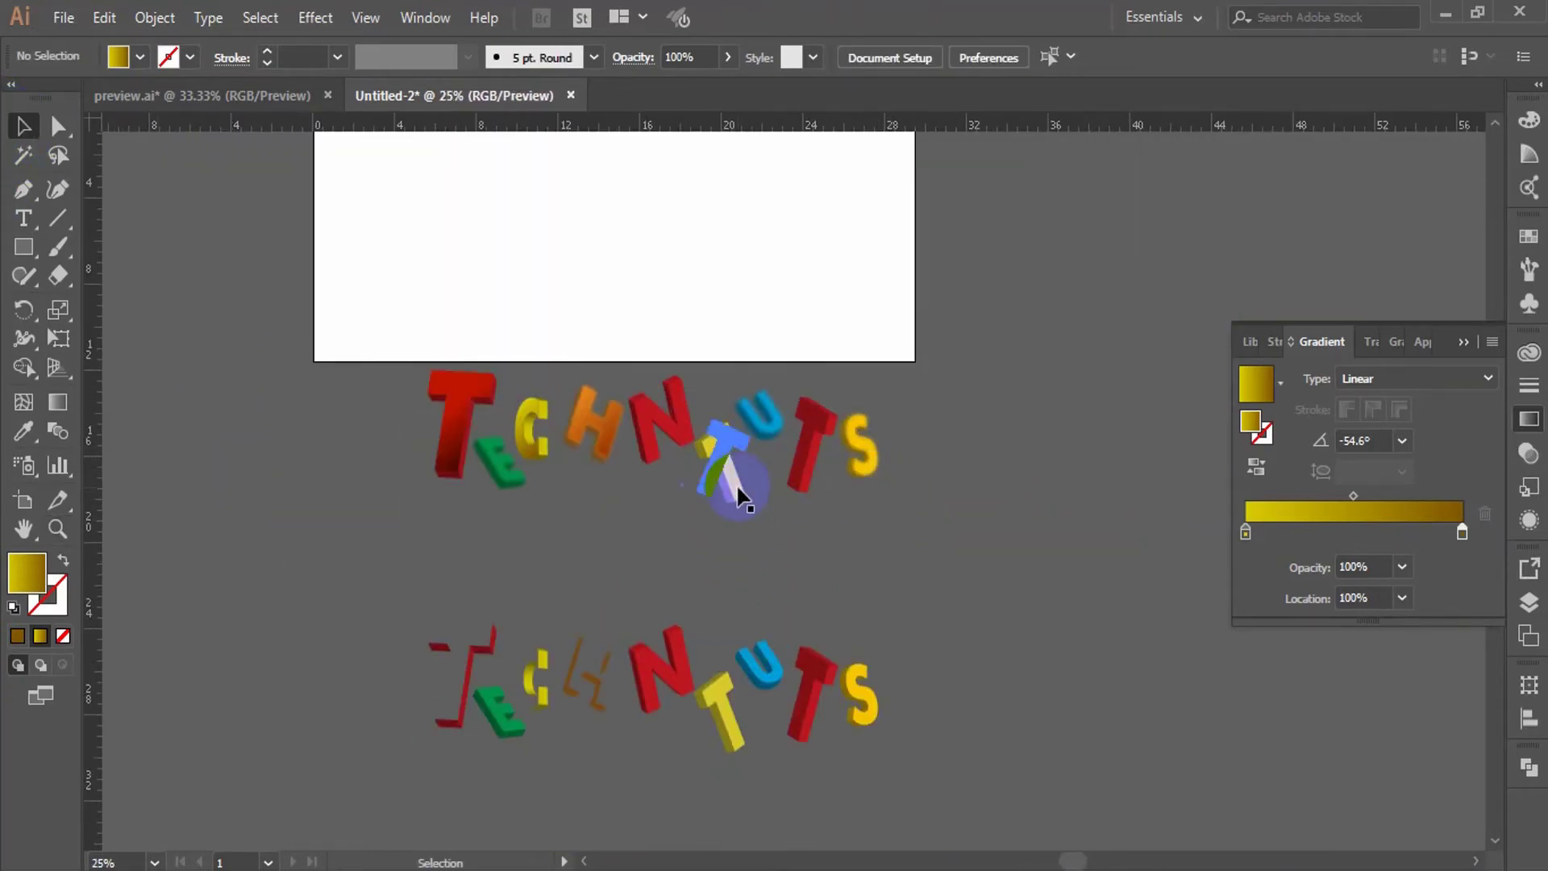
# - Align the red-to-black gradient T face over the last T of the upper word, then select the blurred green E
pyautogui.click(730, 719)
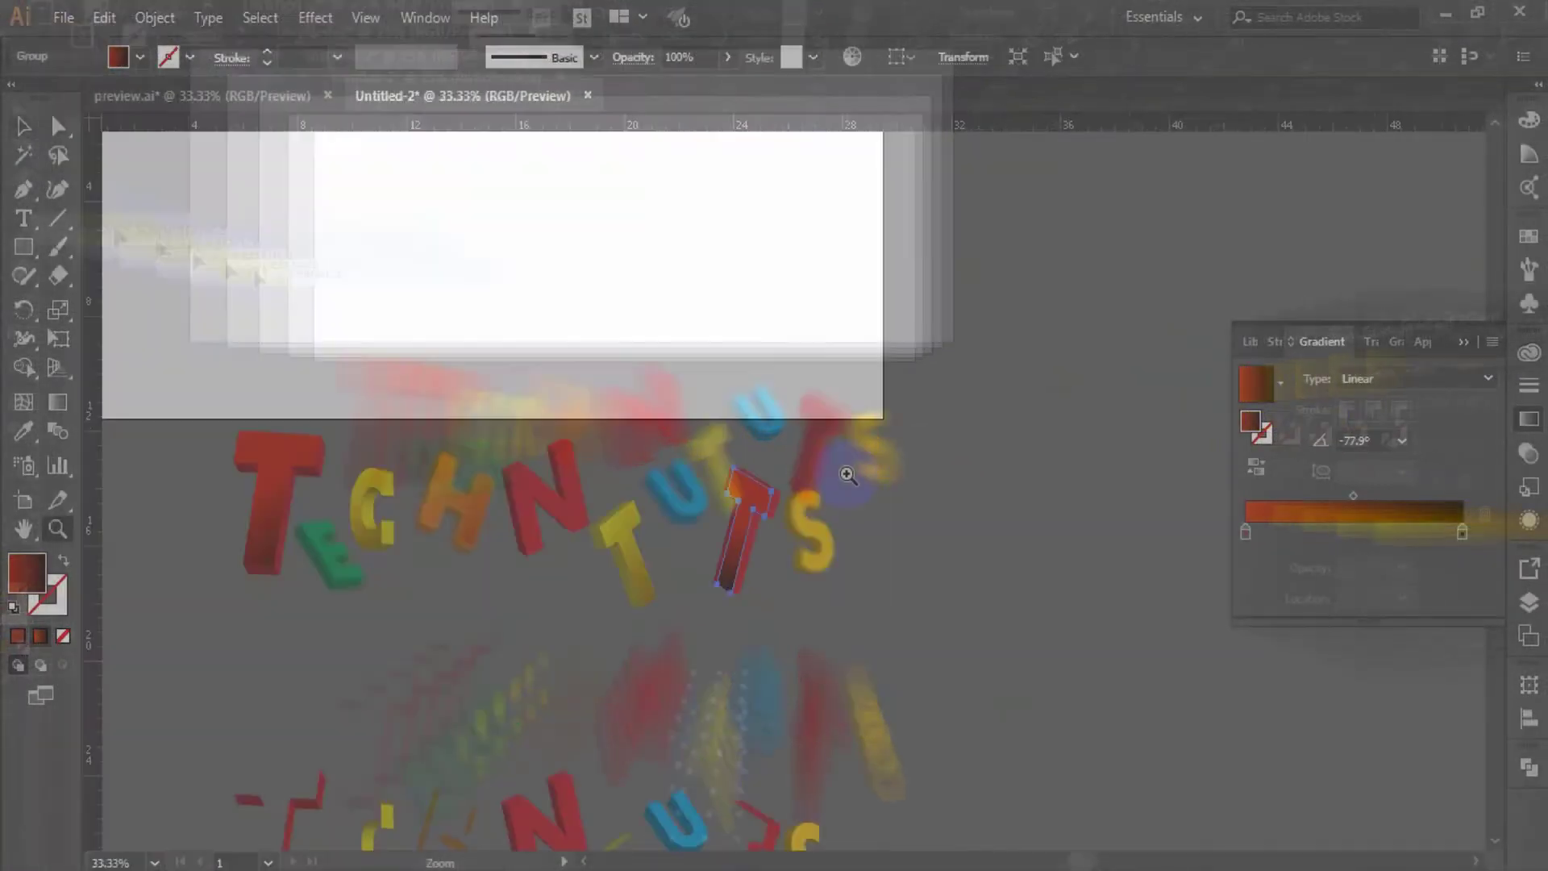
pyautogui.moveTo(748, 514); pyautogui.dragTo(742, 512)
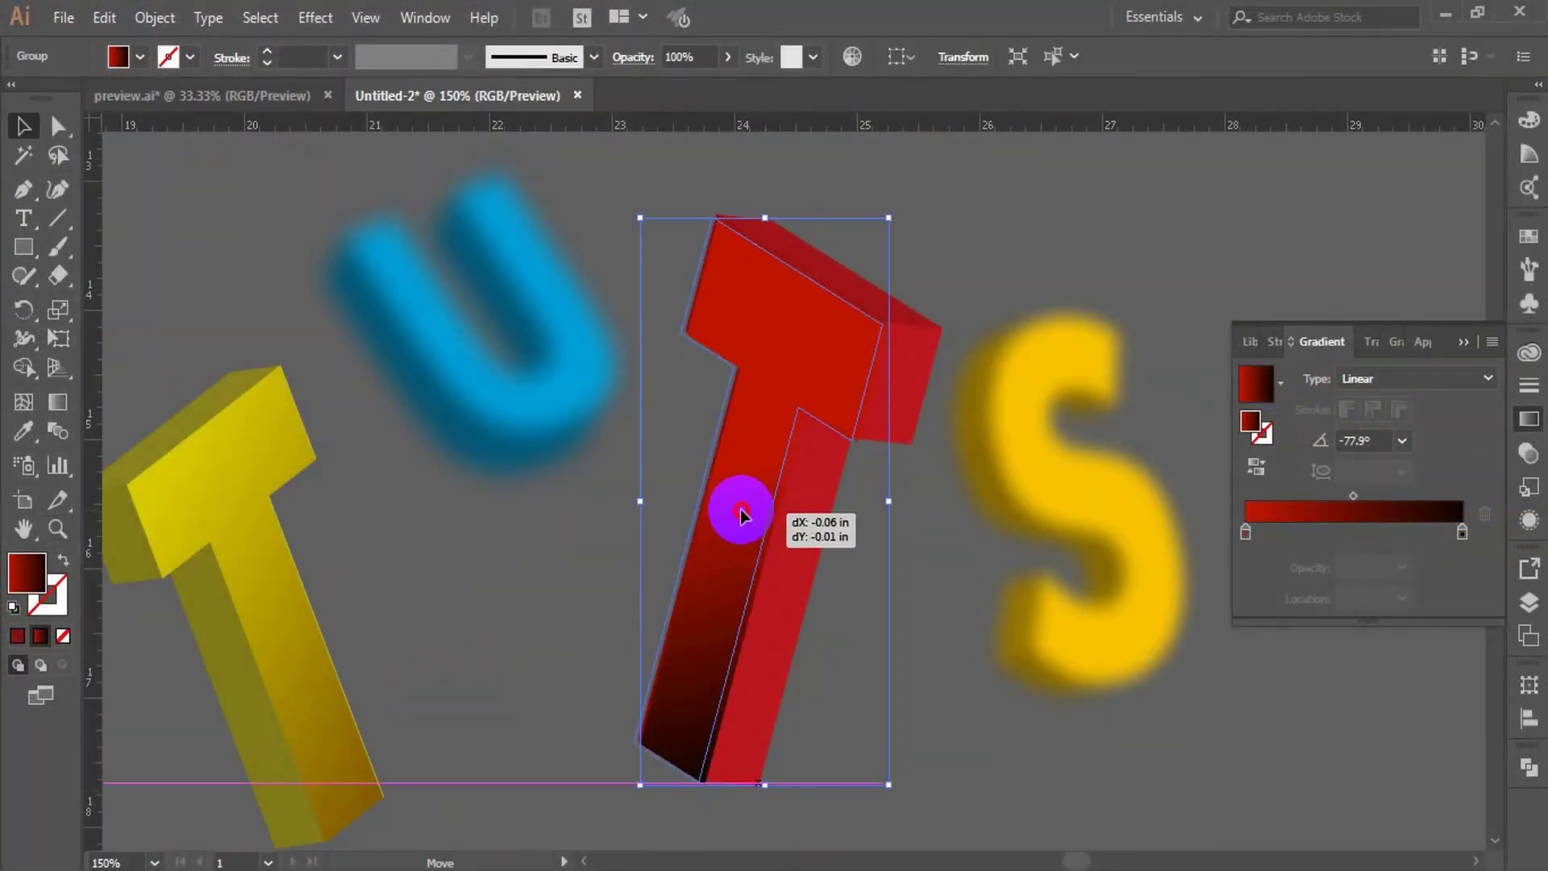
pyautogui.click(832, 557)
pyautogui.keyDown('ctrl'); pyautogui.click(770, 454); pyautogui.keyUp('ctrl')
pyautogui.keyDown('ctrl'); pyautogui.click(820, 567); pyautogui.keyUp('ctrl')
pyautogui.keyDown('ctrl'); pyautogui.click(890, 311); pyautogui.keyUp('ctrl')
pyautogui.moveTo(896, 515); pyautogui.dragTo(908, 506)
pyautogui.click(1375, 198)
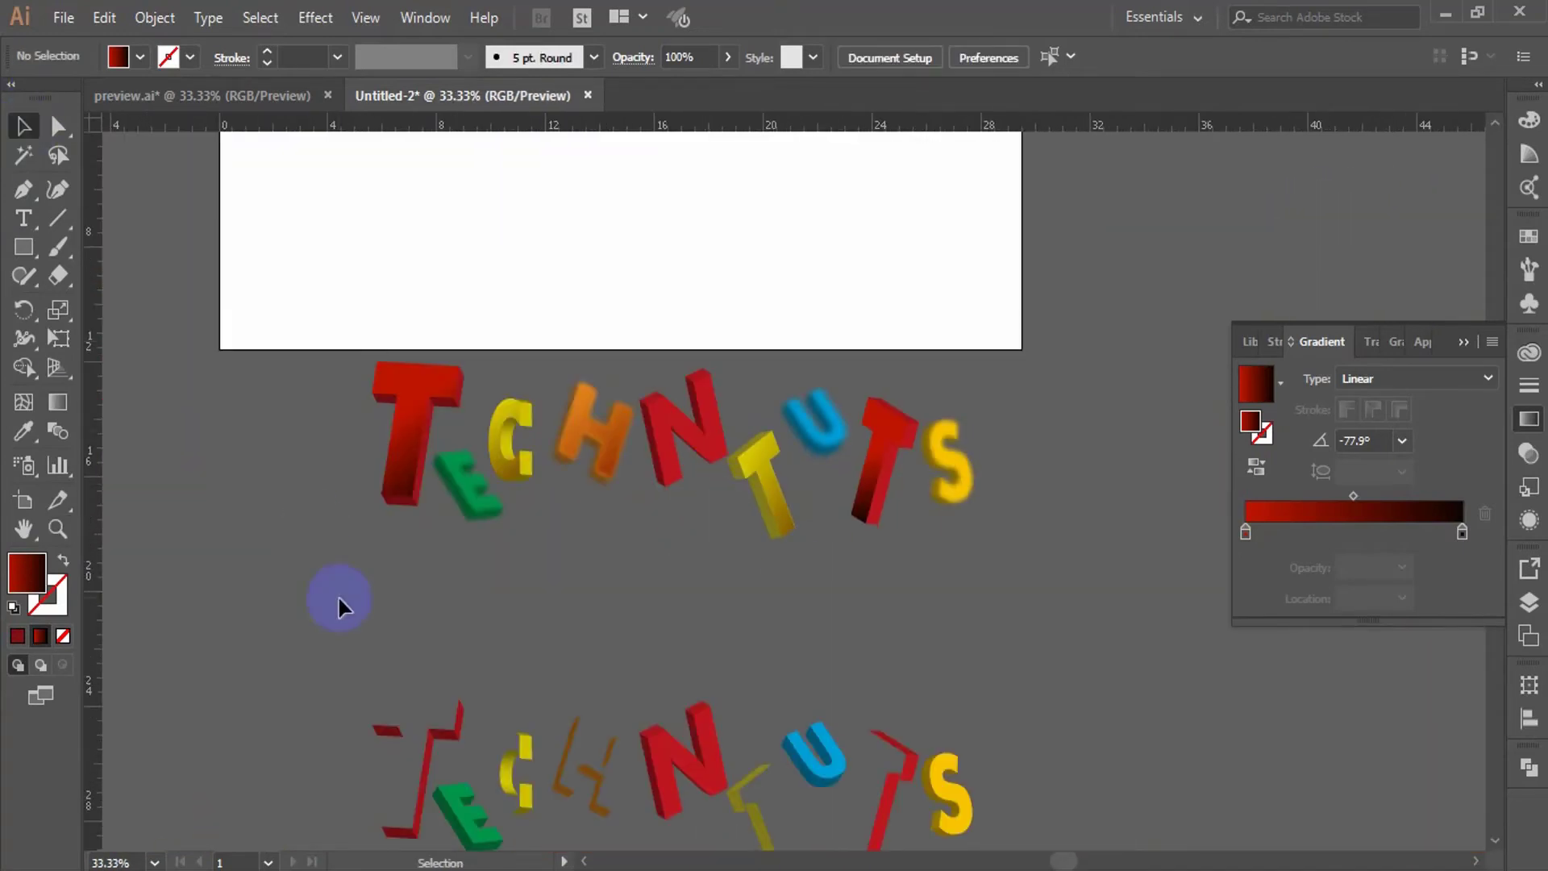
pyautogui.click(482, 508)
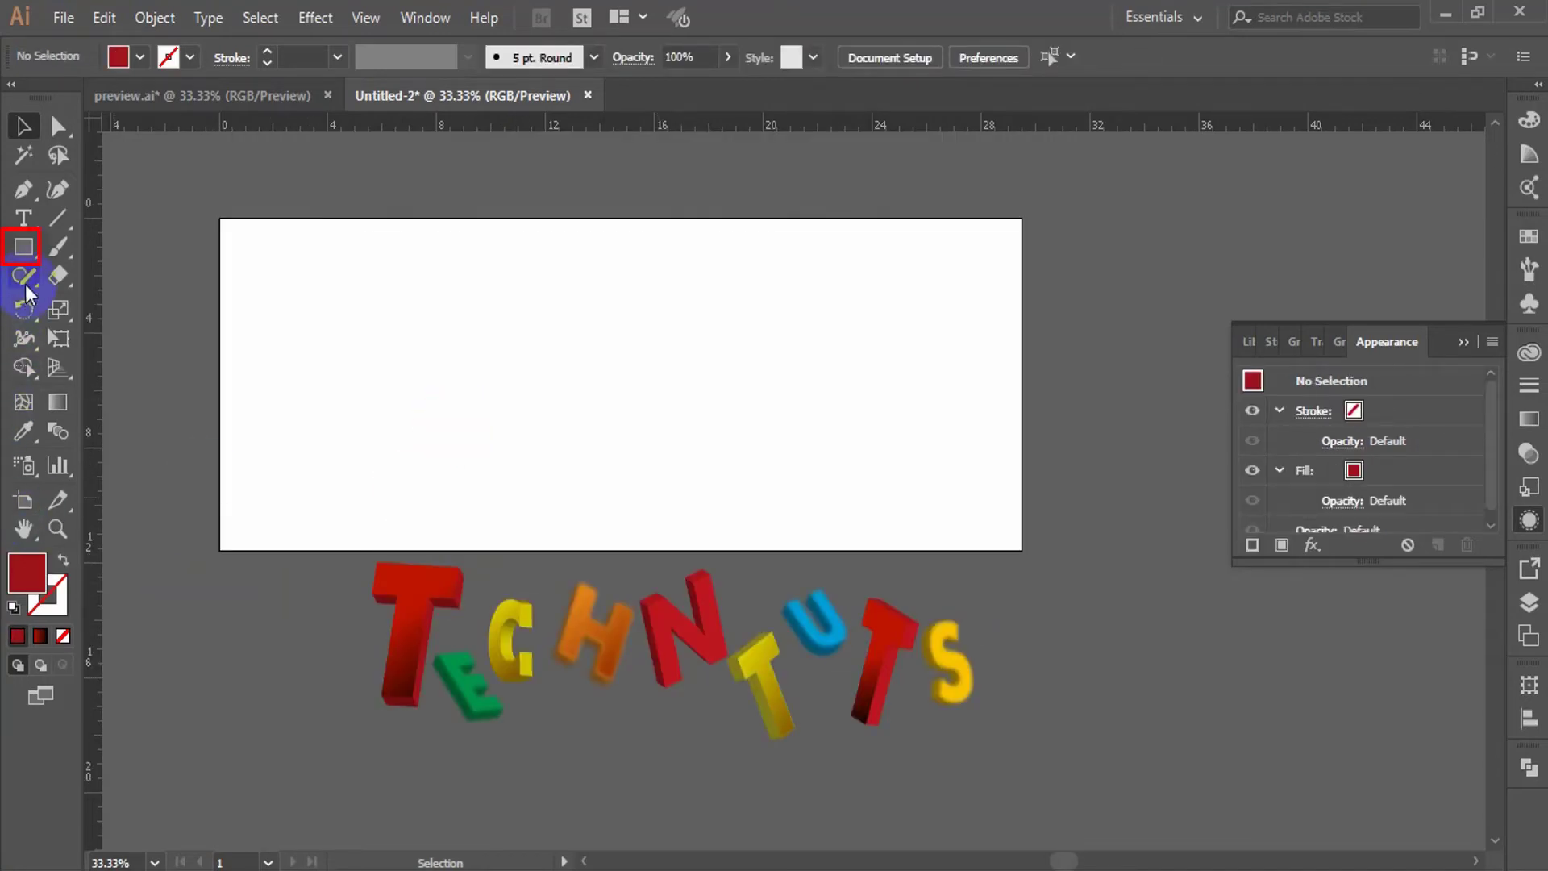
# - Draw a rectangle covering the whole artboard, filled with the red-to-black linear gradient
pyautogui.click(24, 246)
pyautogui.click(39, 636)
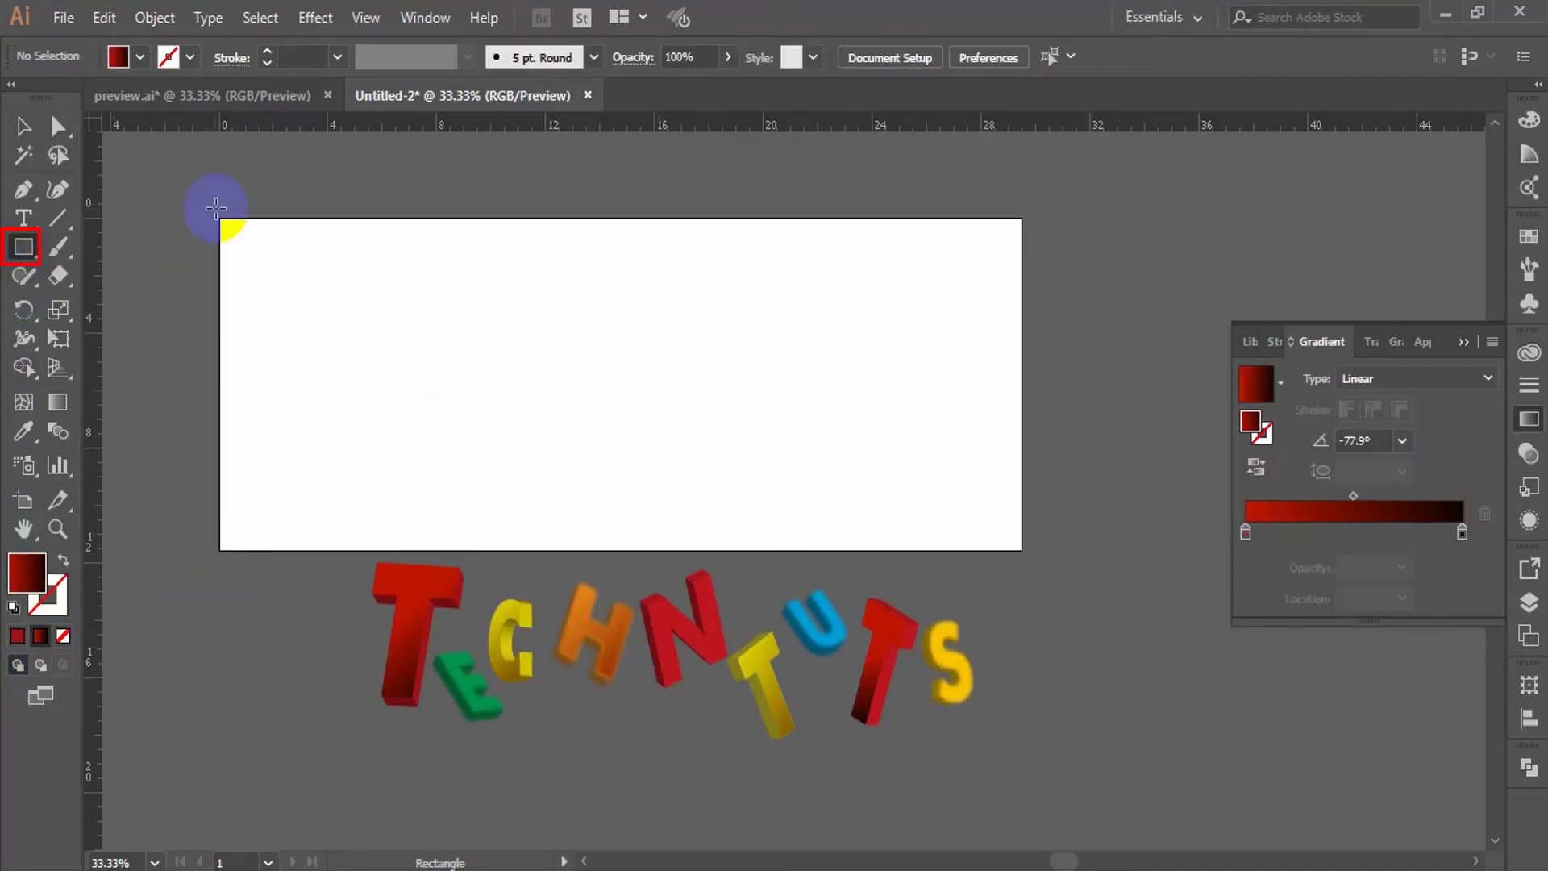
pyautogui.moveTo(220, 218); pyautogui.dragTo(1021, 550)
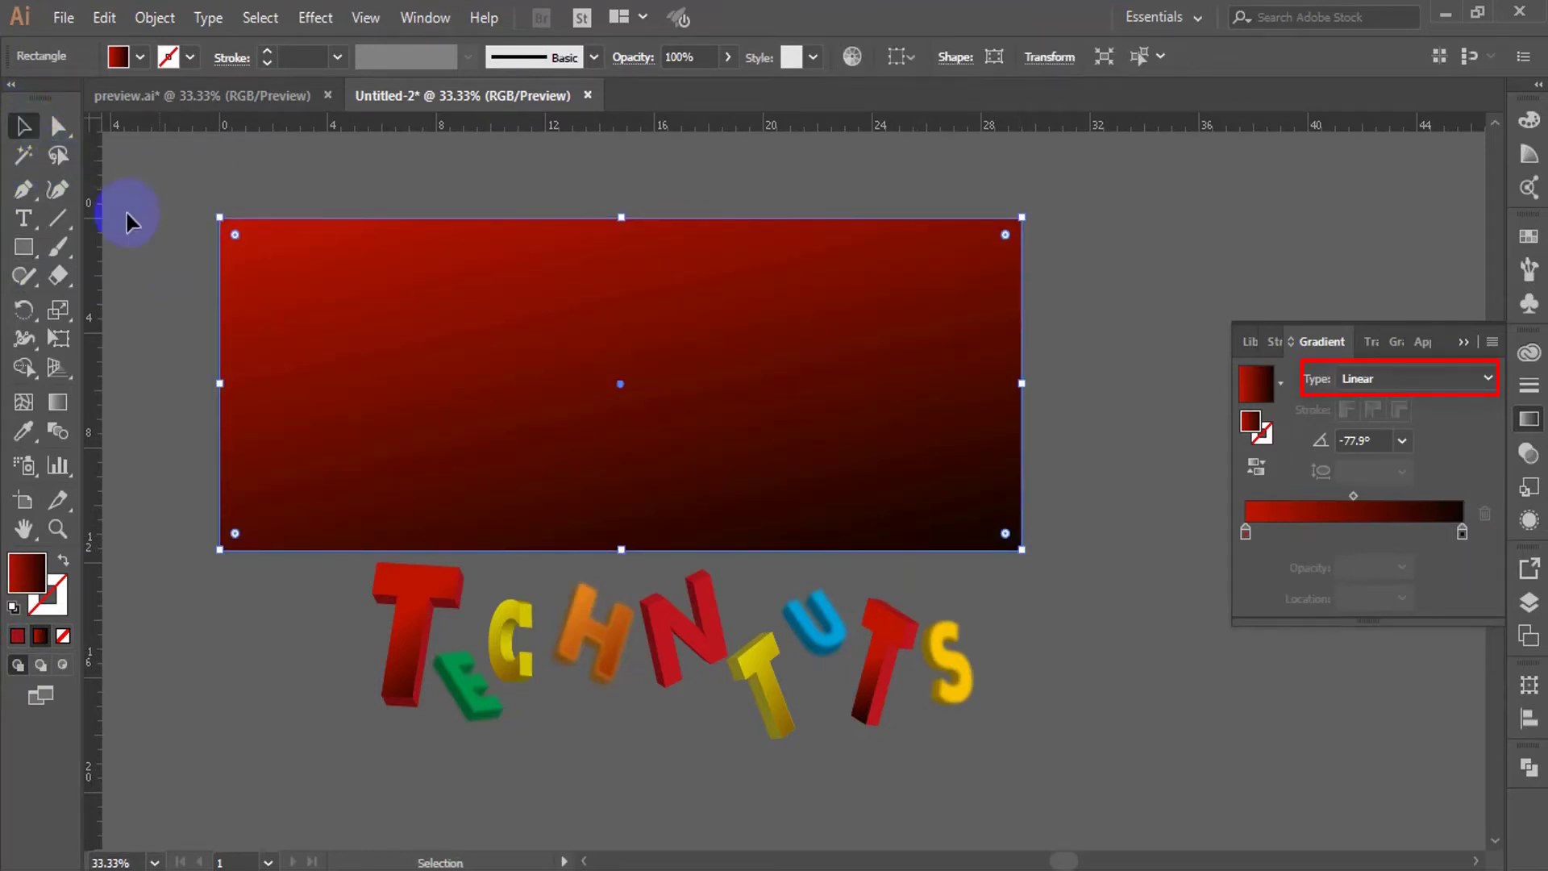
# - Add two stops to the rectangle's gradient at 25% and 75% and clear the selection
pyautogui.click(1288, 534)
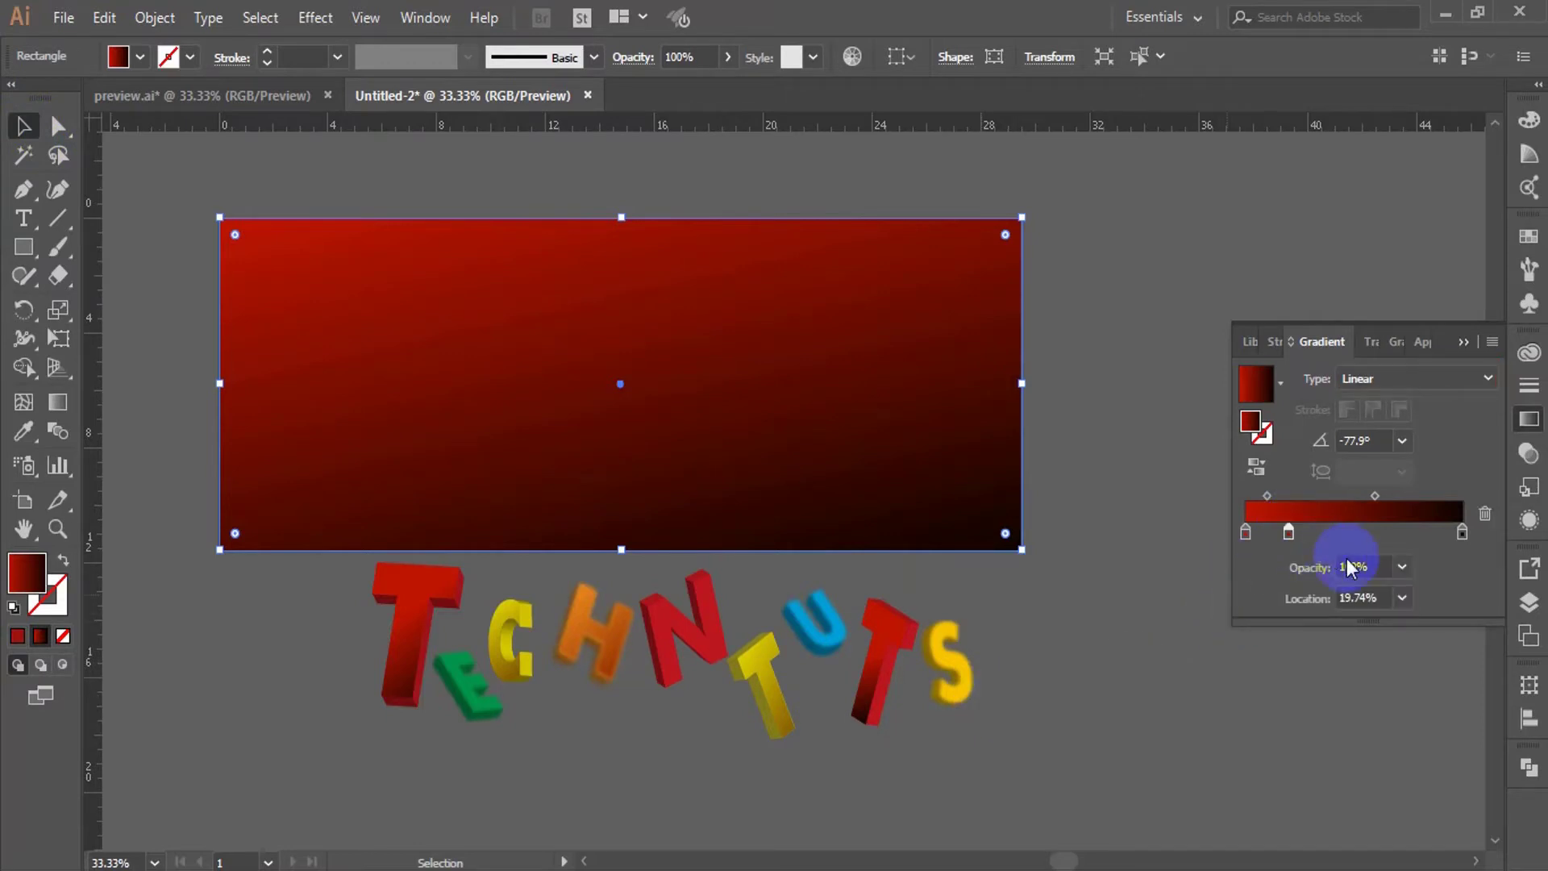
pyautogui.click(1383, 599)
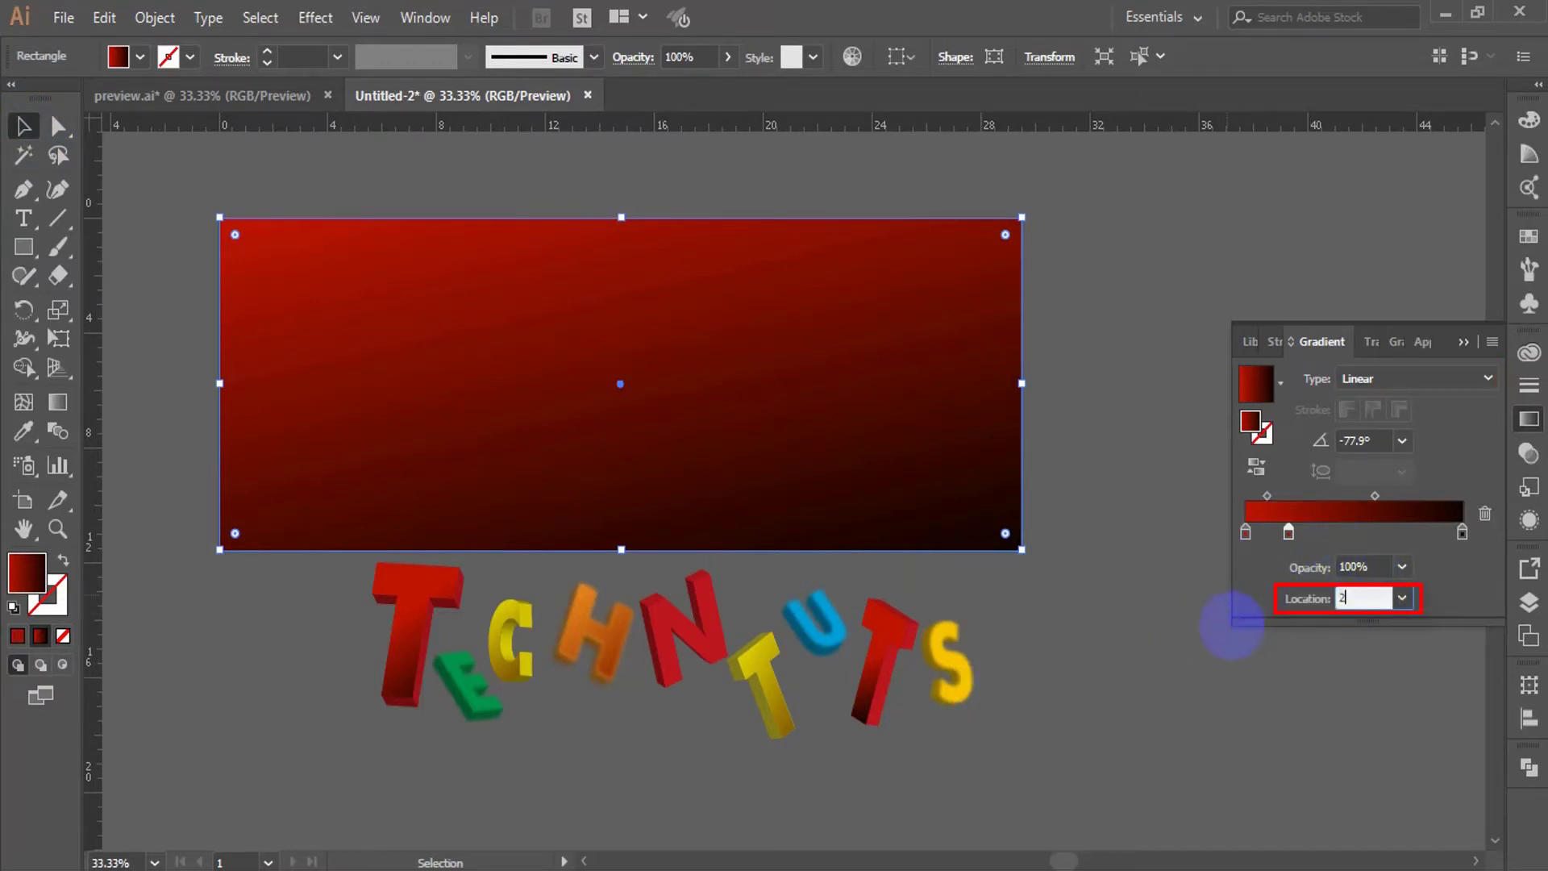
pyautogui.press('Return')
pyautogui.click(1407, 533)
pyautogui.click(1371, 598)
pyautogui.write('75')
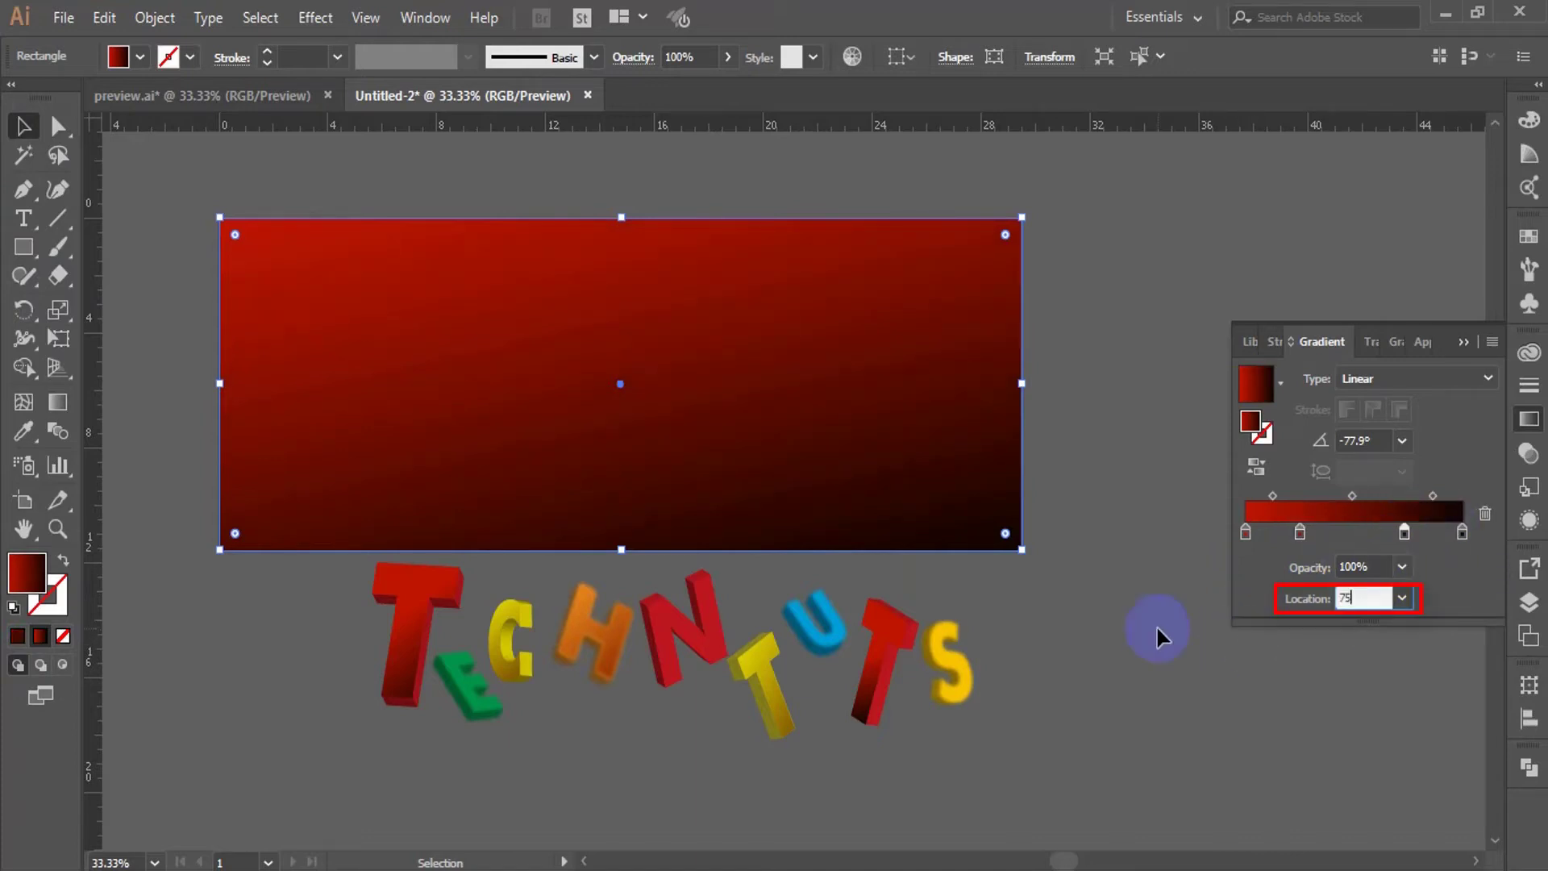
pyautogui.press('Return')
pyautogui.click(1160, 579)
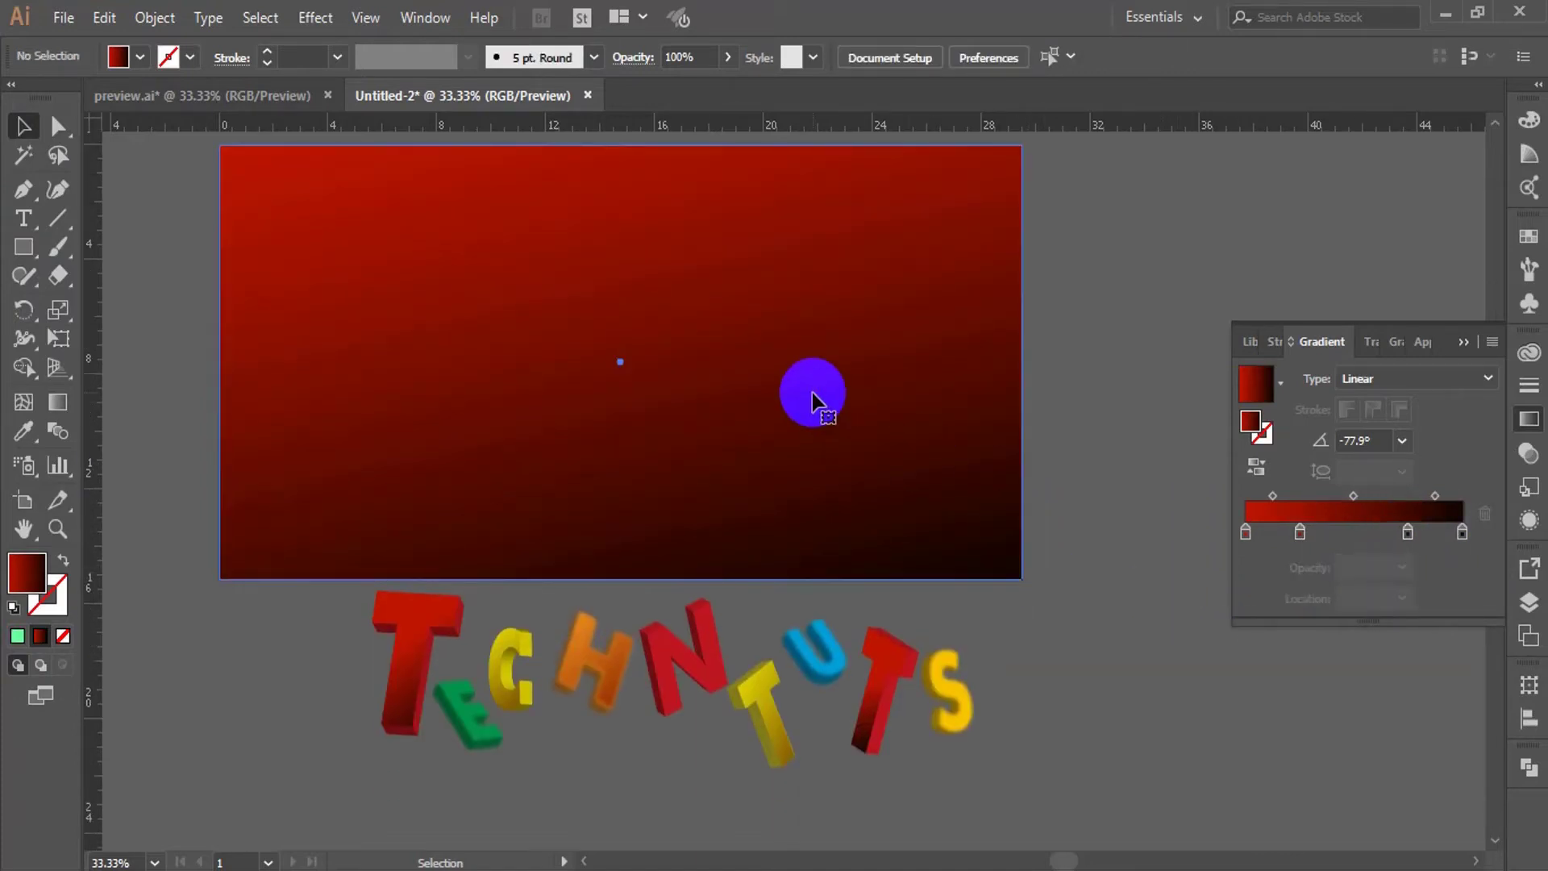
# - Select the background rectangle and set its gradient's 0% stop to green, hex 00AA31
pyautogui.click(813, 399)
pyautogui.click(1246, 532)
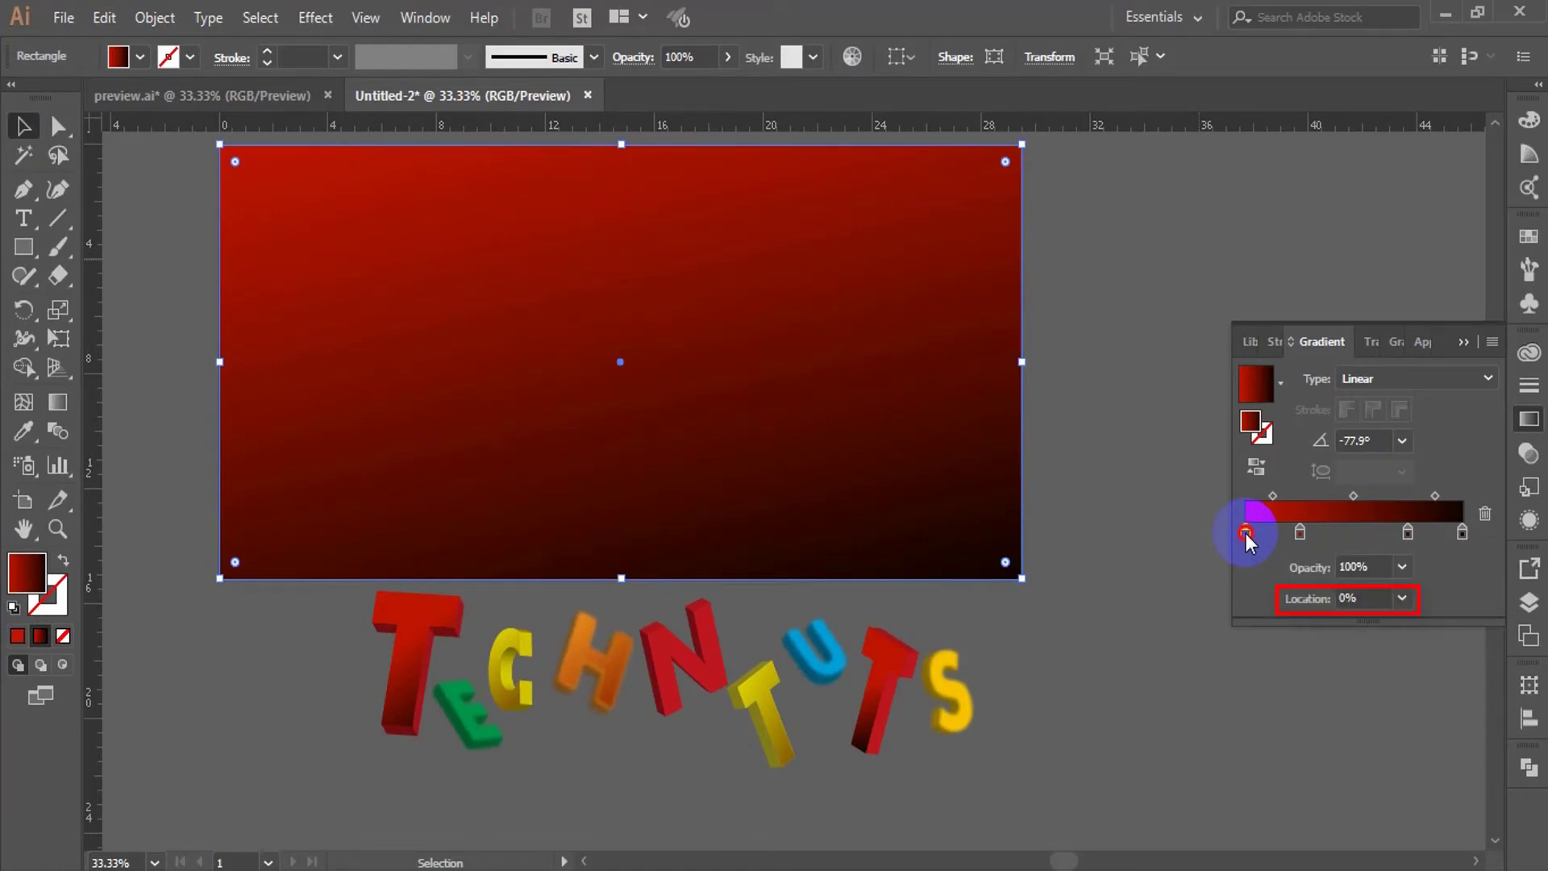
pyautogui.doubleClick(1246, 532)
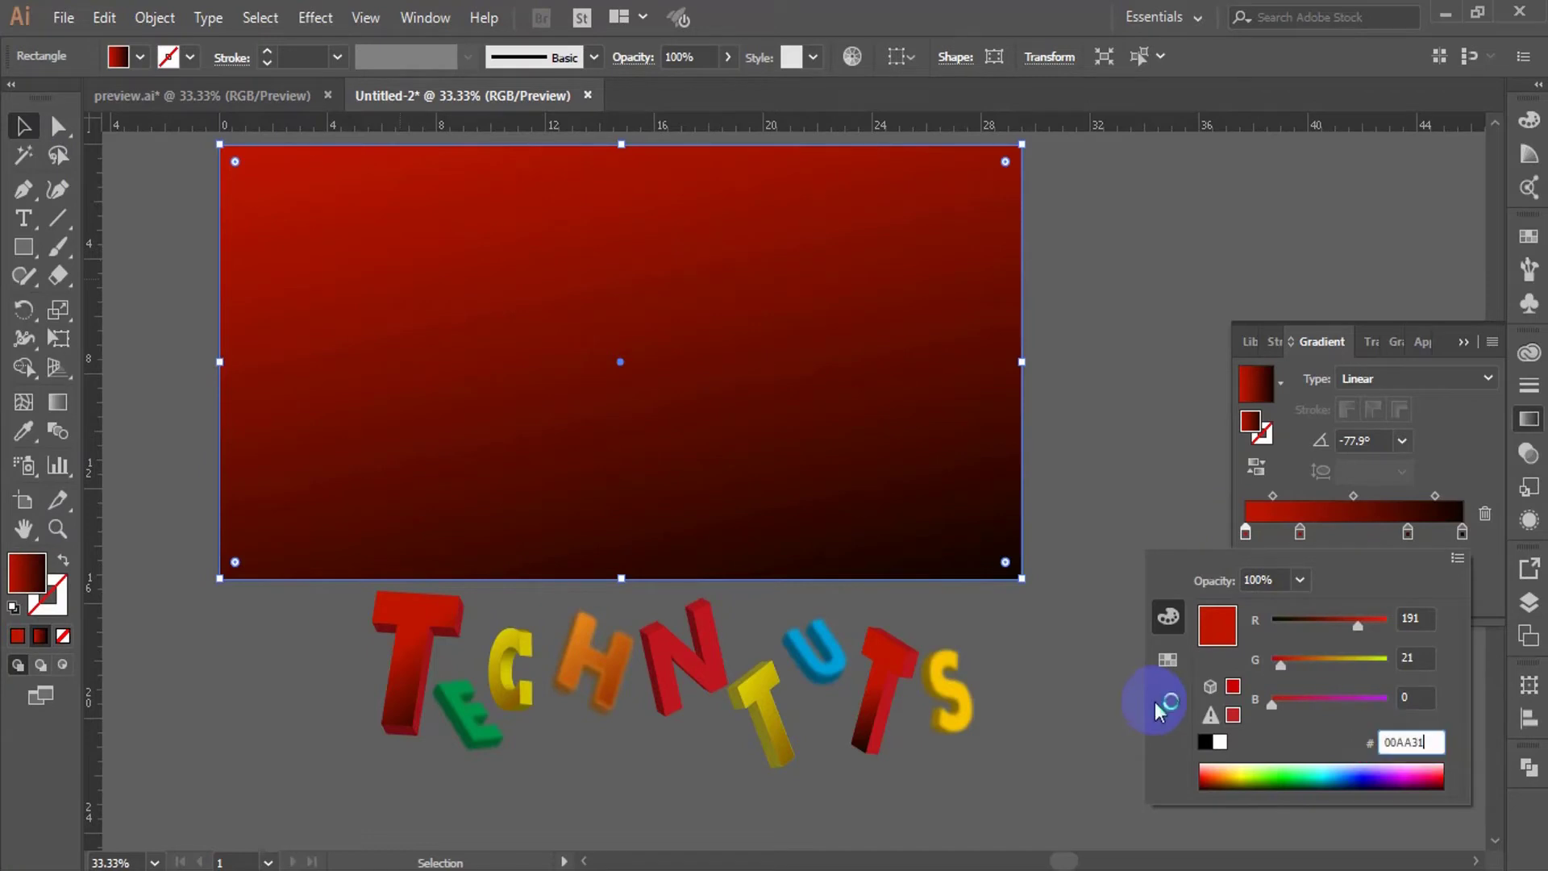
pyautogui.write('00AA31')
pyautogui.press('Return')
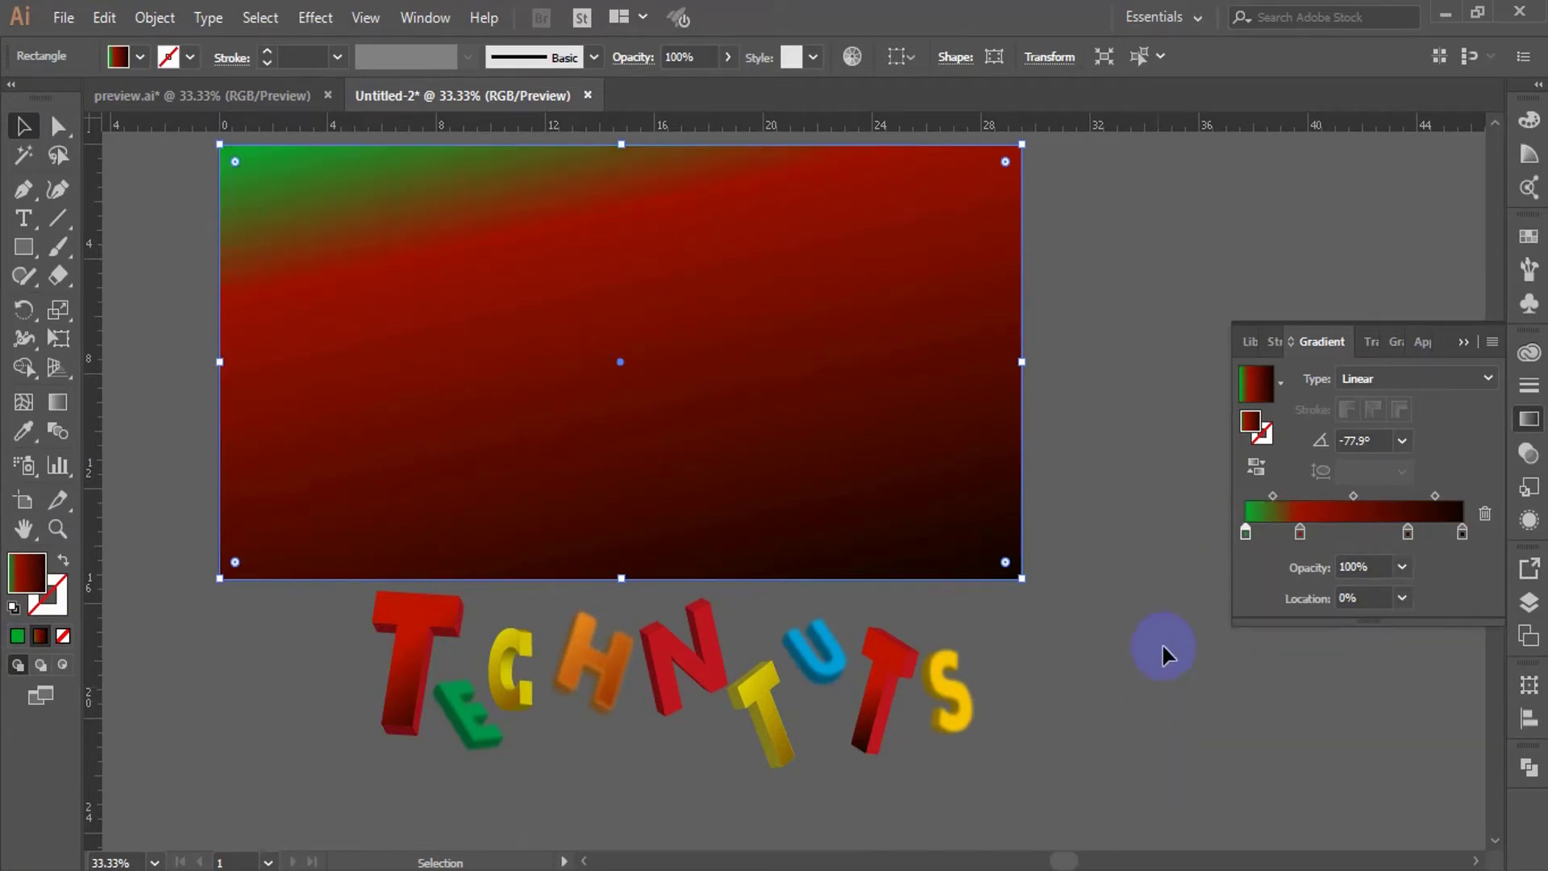
# - Set the 25% stop of the rectangle's gradient to light green, hex 6AFFA1
pyautogui.click(1300, 532)
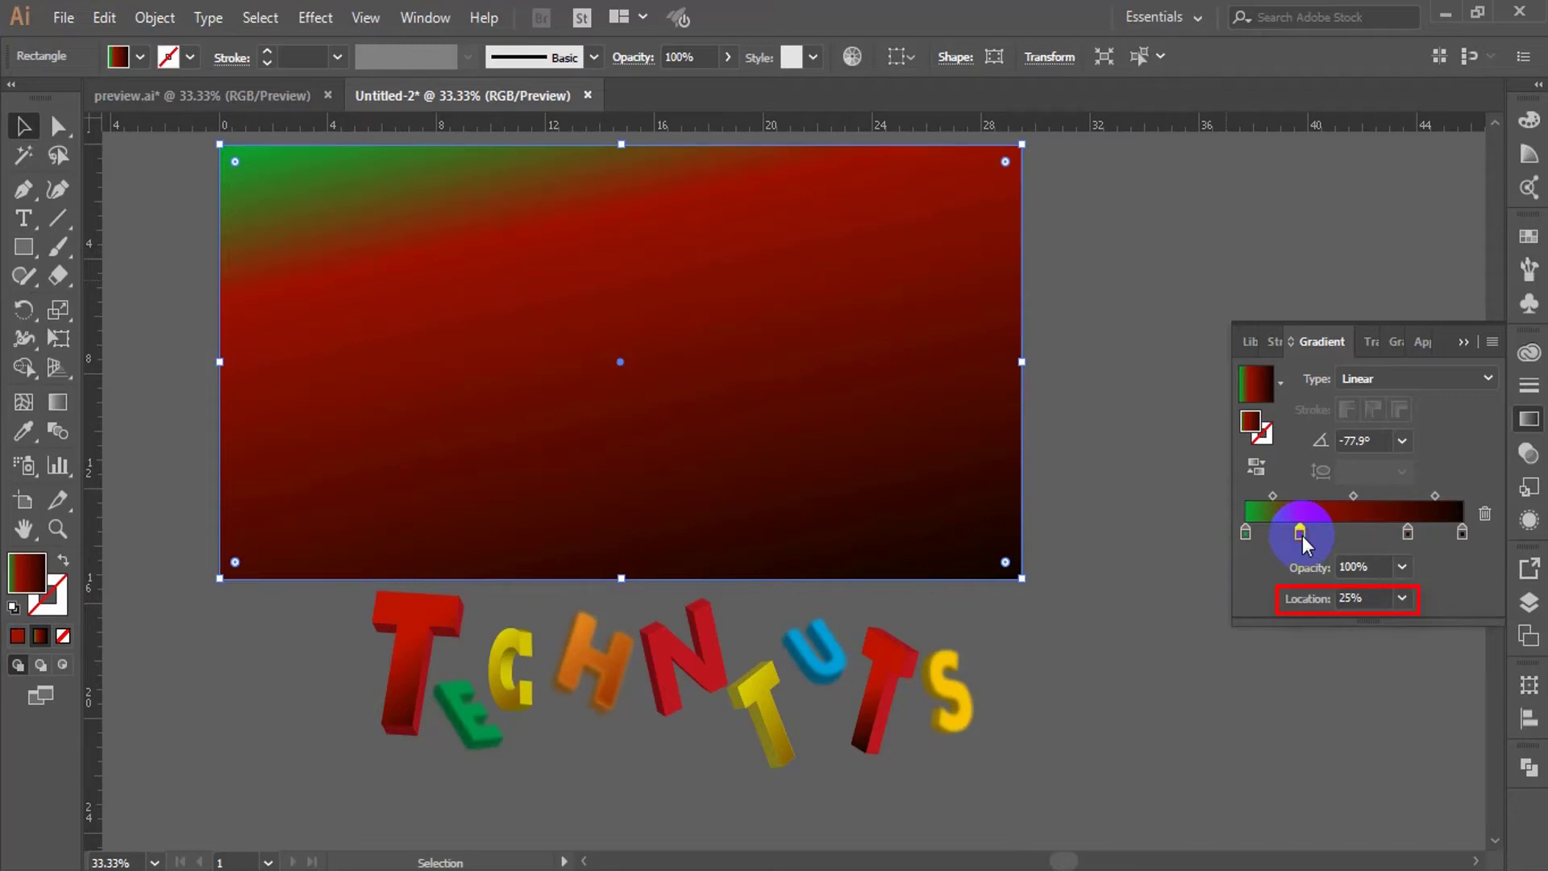
pyautogui.doubleClick(1300, 532)
pyautogui.write('6AFFA1')
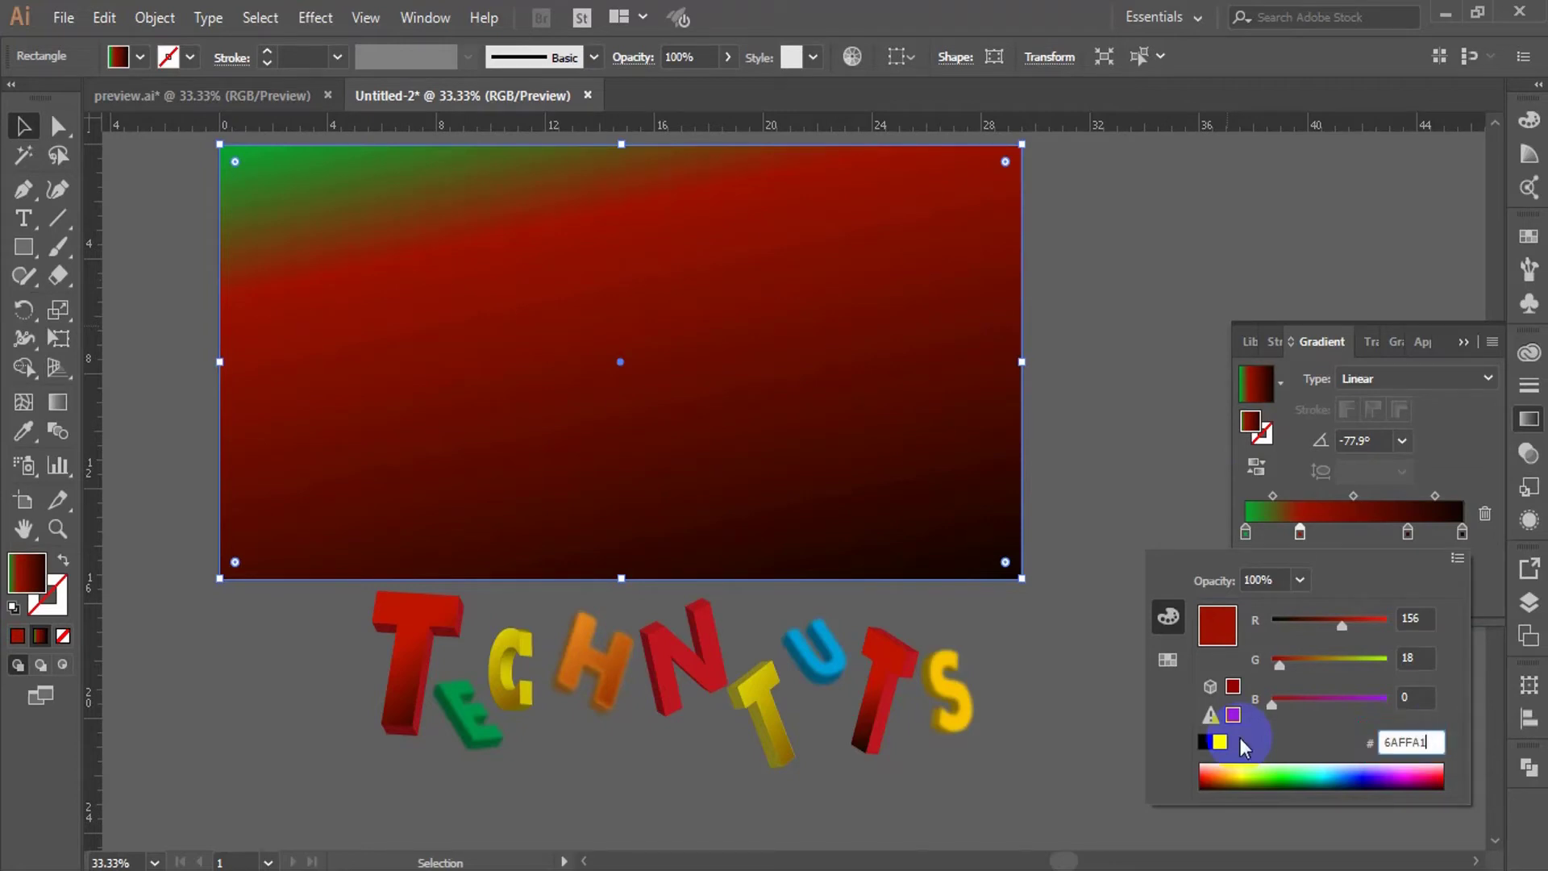
pyautogui.press('Return')
# - Add a stop at 50% to the rectangle's gradient and make it white
pyautogui.click(1361, 532)
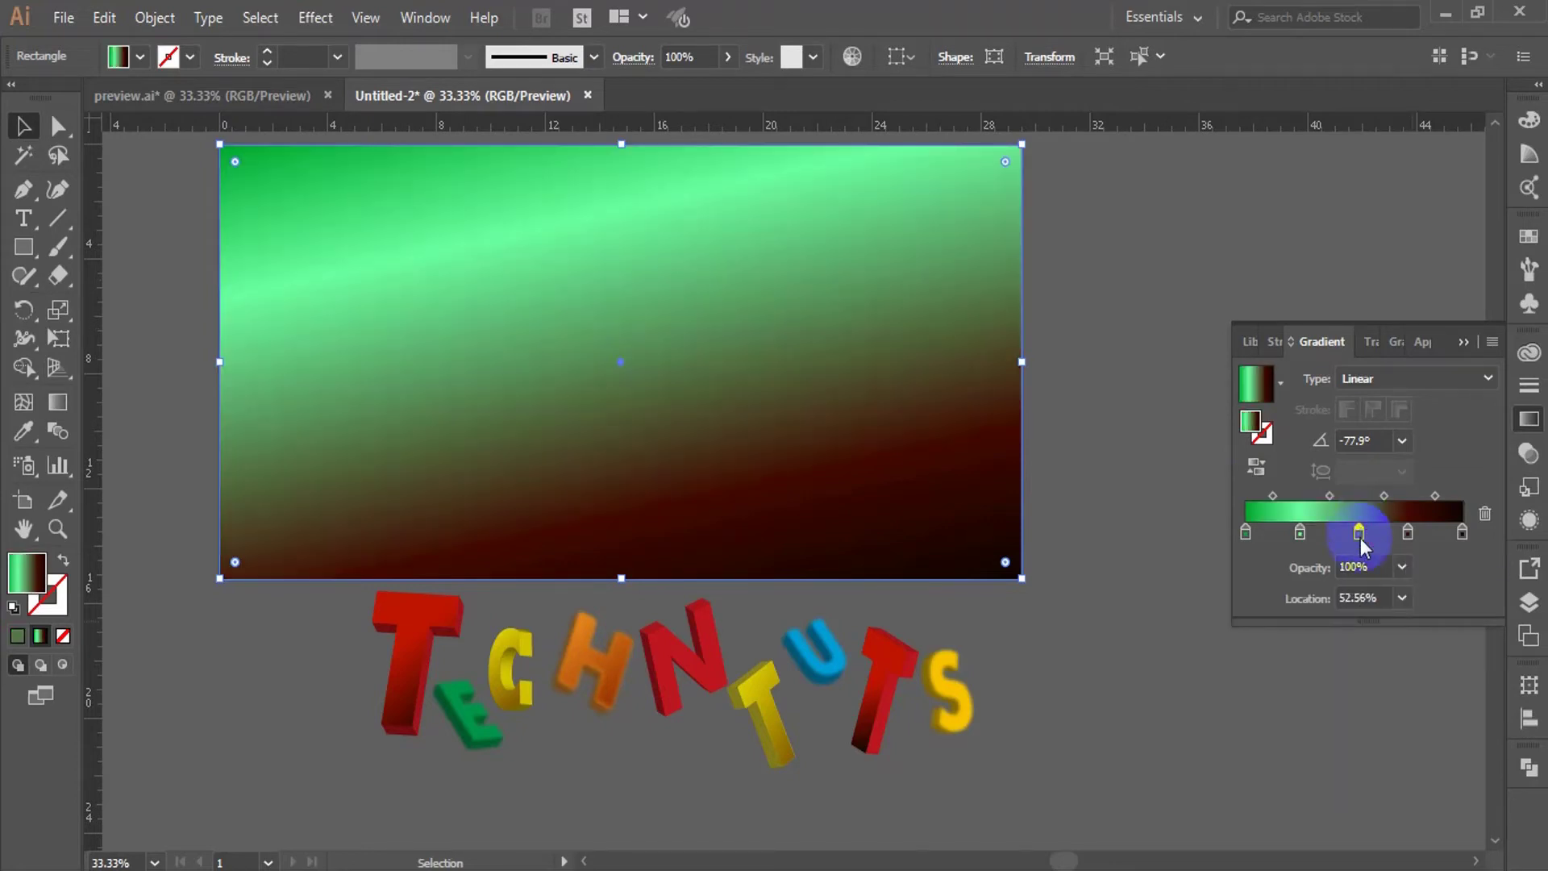
pyautogui.click(1379, 597)
pyautogui.write('50')
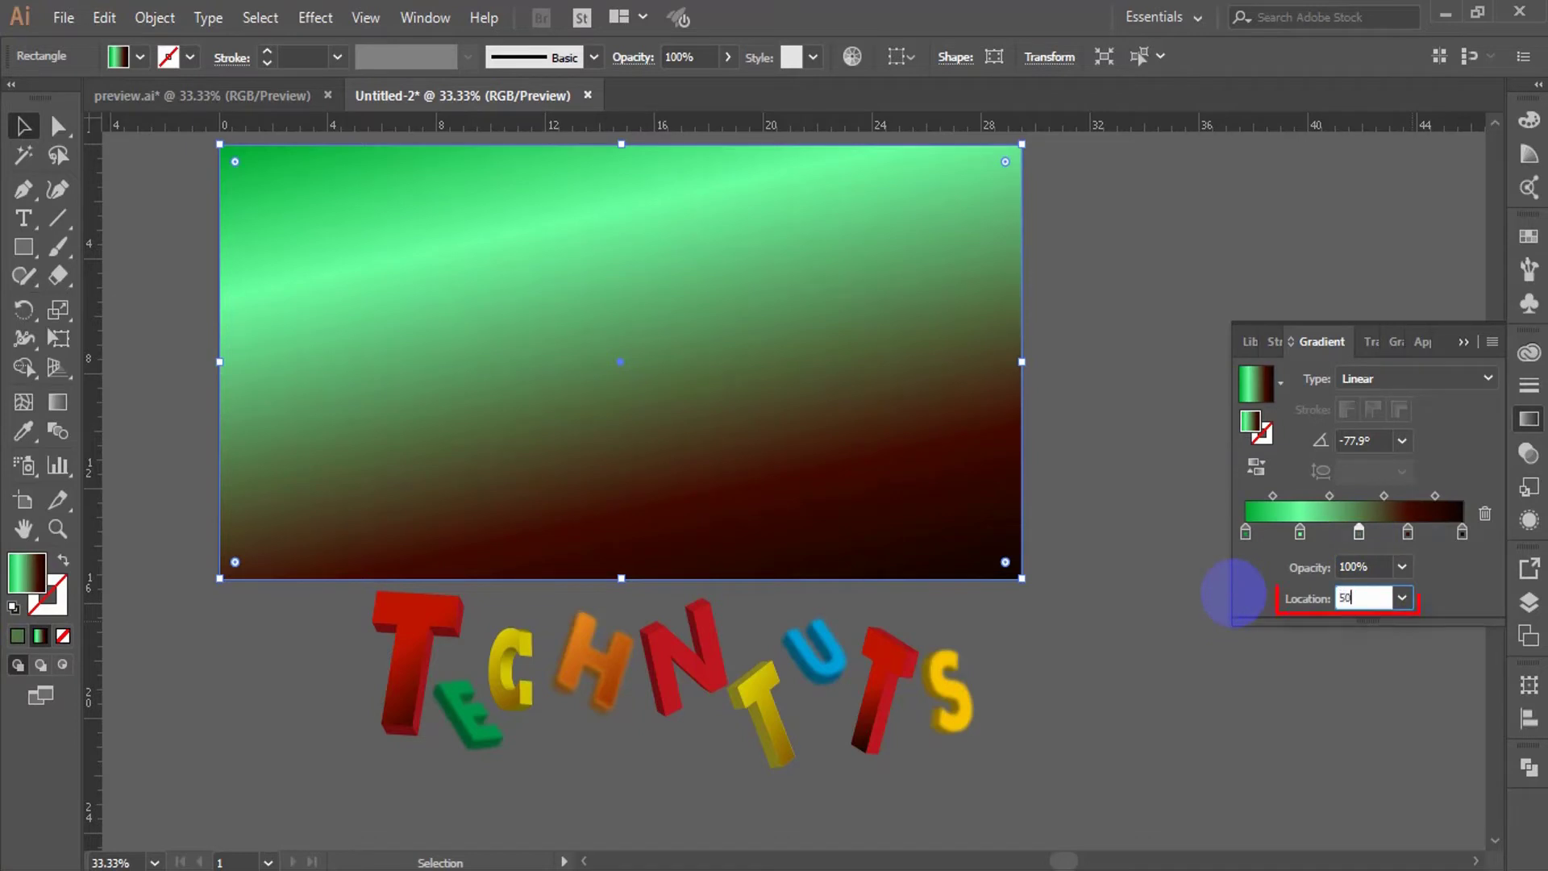
pyautogui.press('Return')
pyautogui.doubleClick(1353, 532)
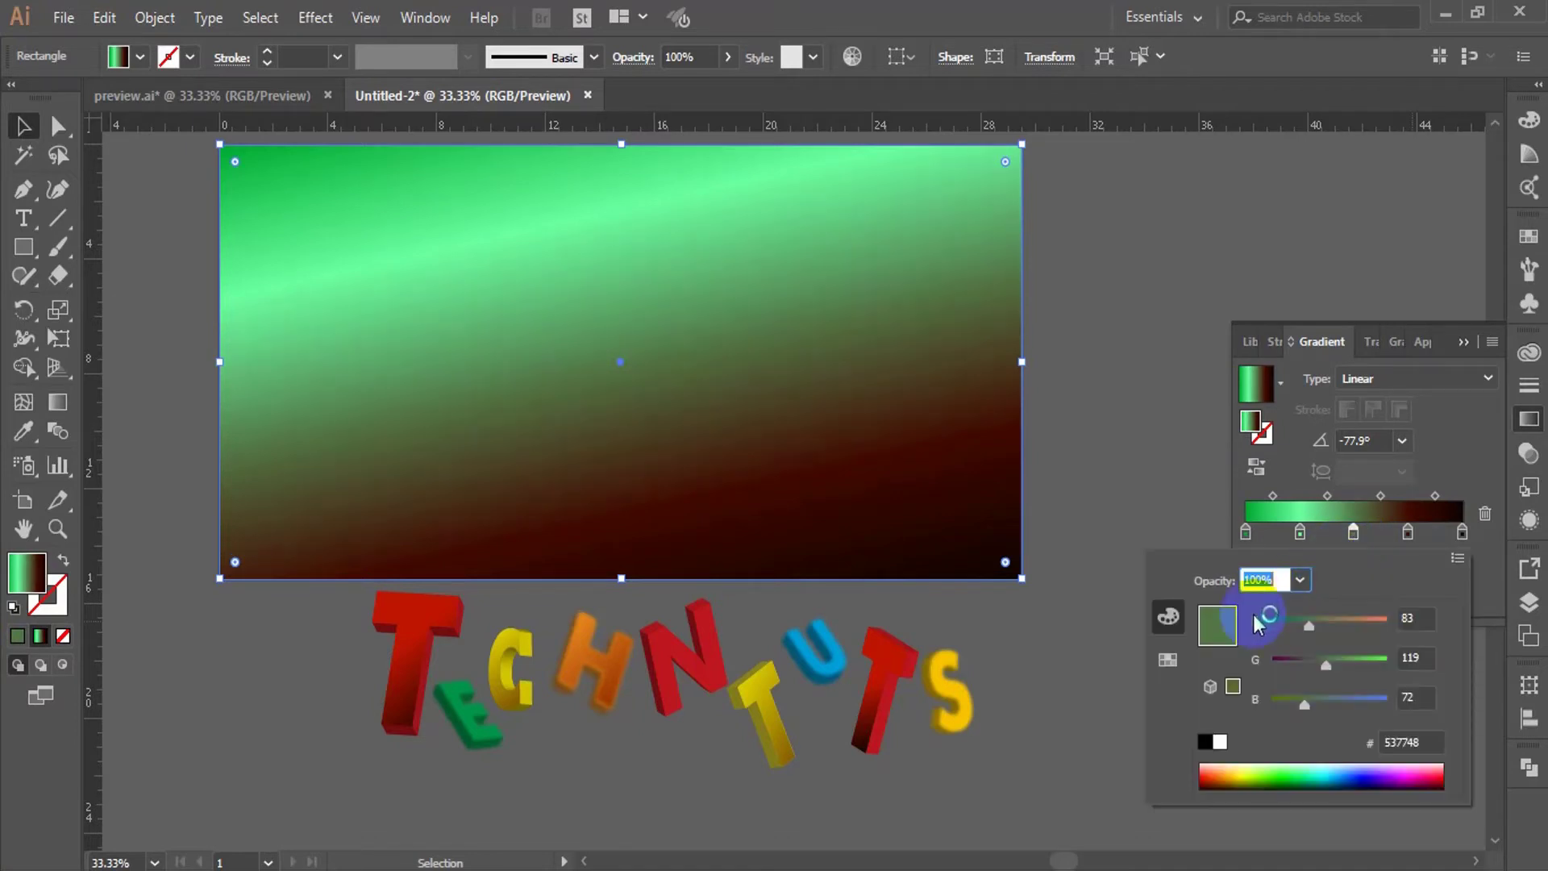
pyautogui.click(1220, 742)
# - Set the 75% stop of the rectangle's gradient to light green, hex 6AFFA1
pyautogui.doubleClick(1407, 536)
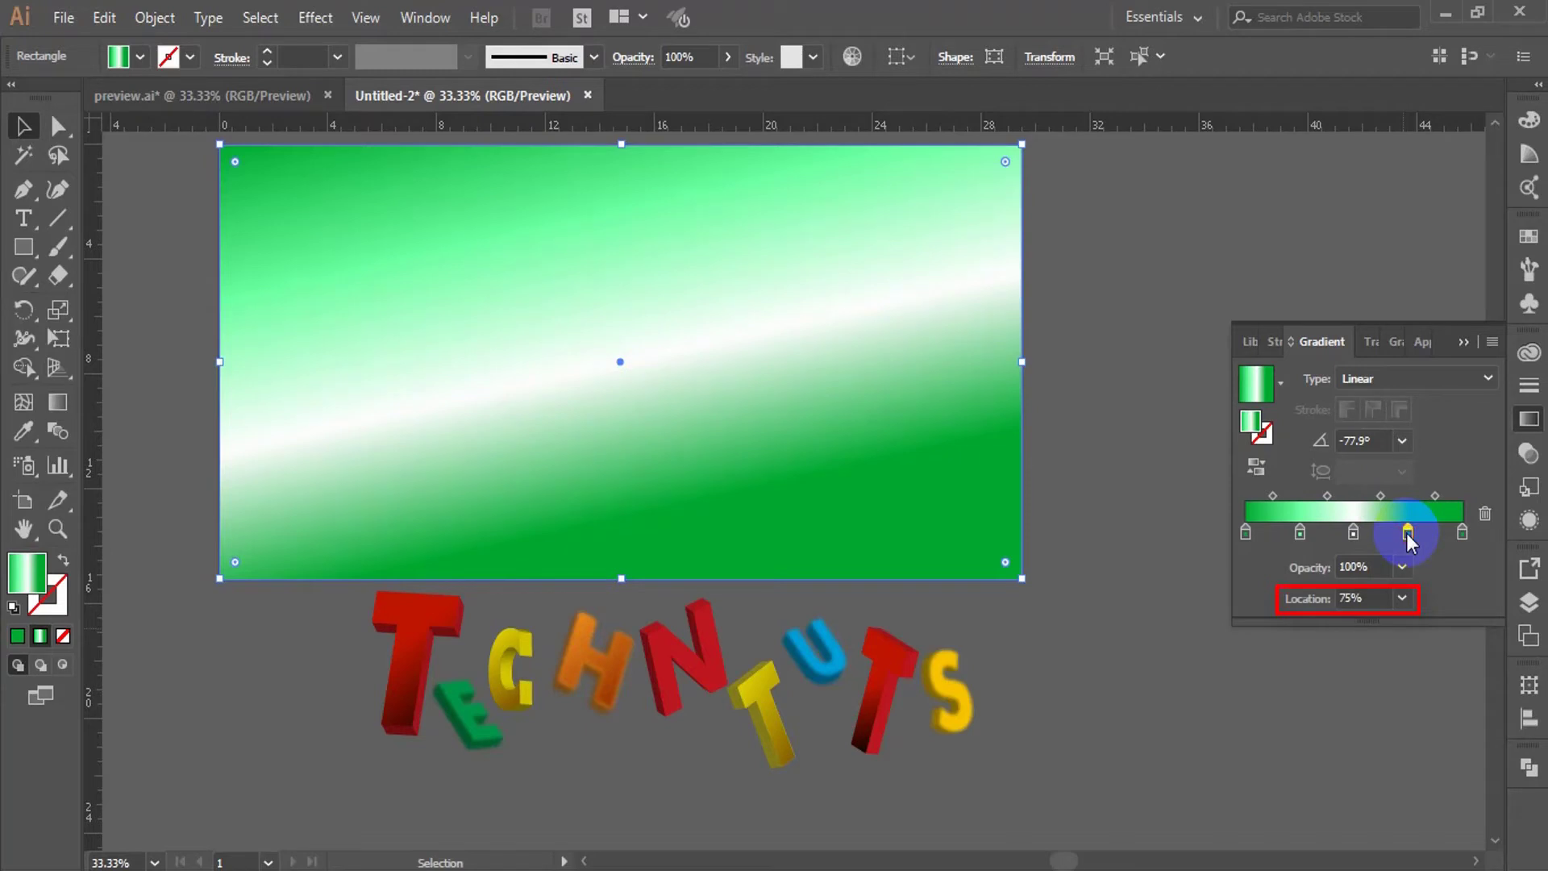
pyautogui.doubleClick(1407, 532)
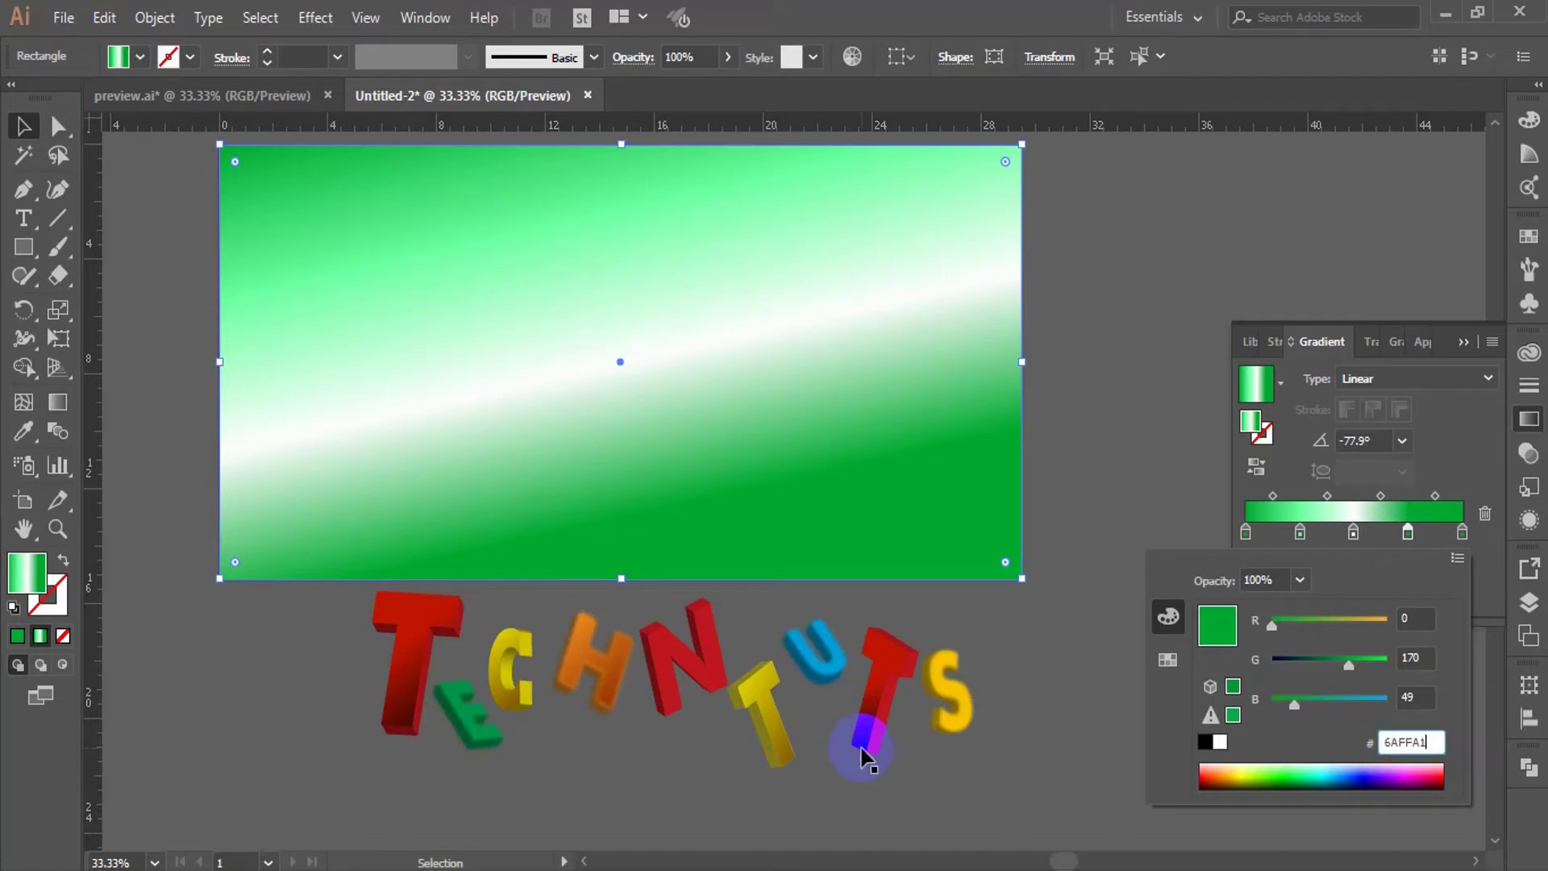
pyautogui.press('Return')
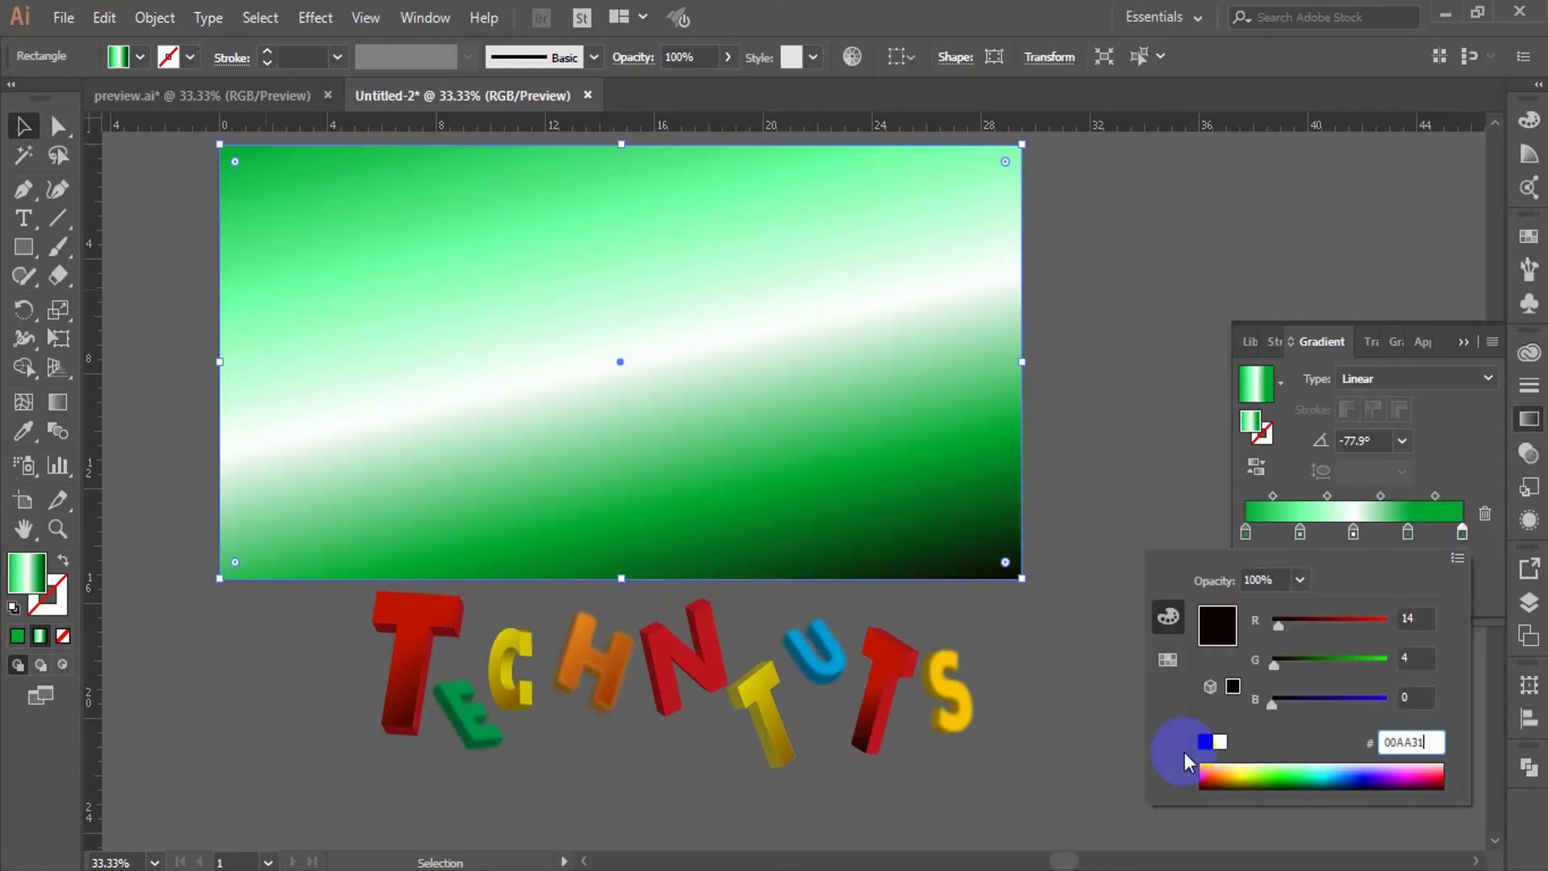
# - Set the 100% stop of the rectangle's gradient to green, hex 00AA31, and the gradient angle to -90.9°
pyautogui.press('Return')
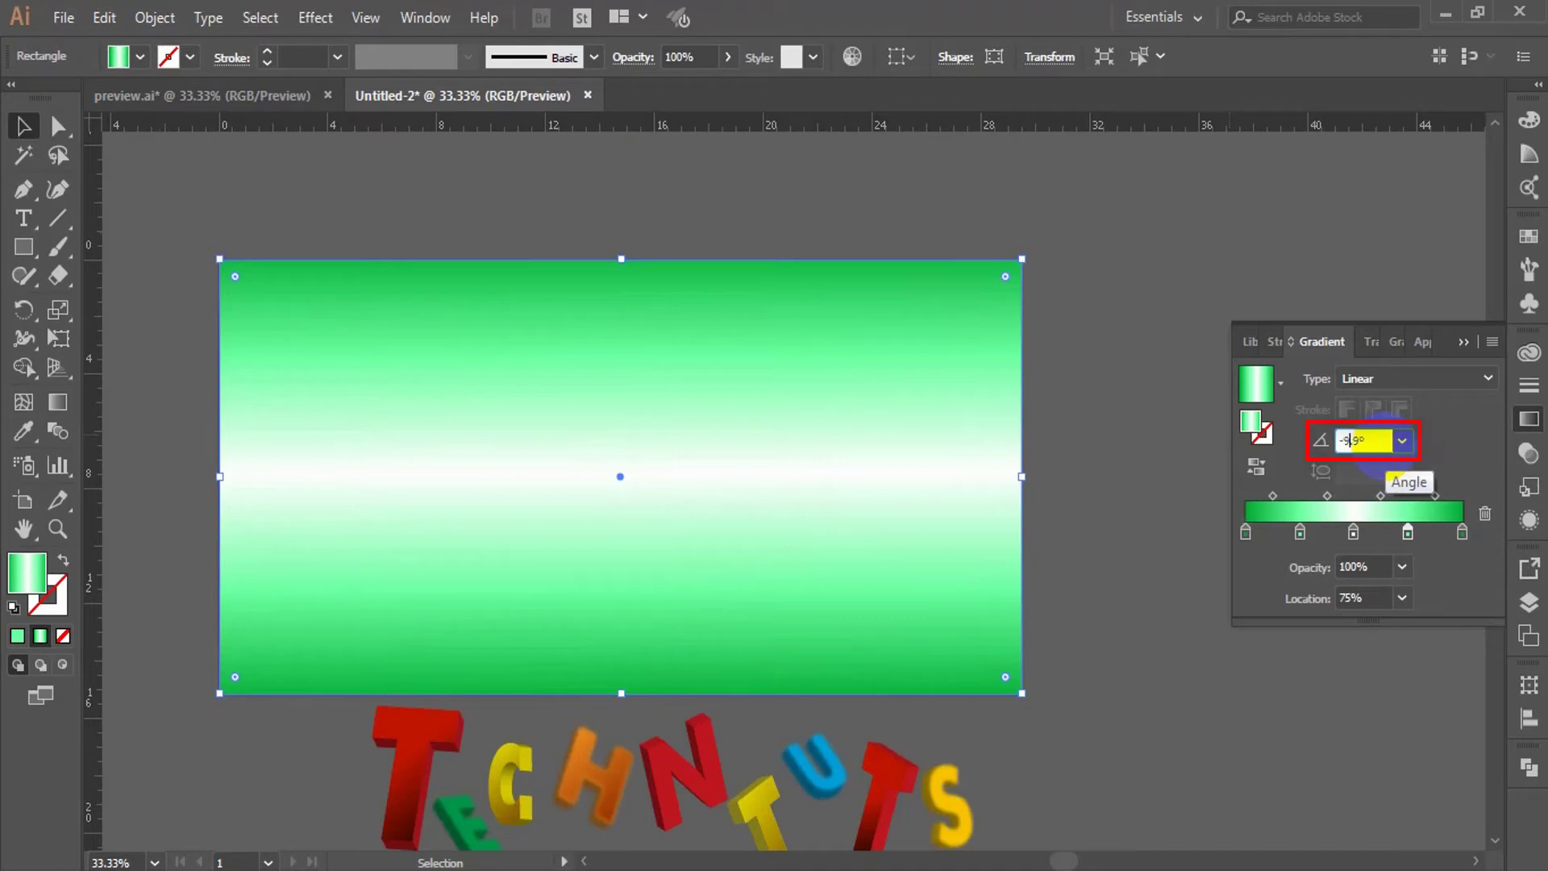
pyautogui.press('Return')
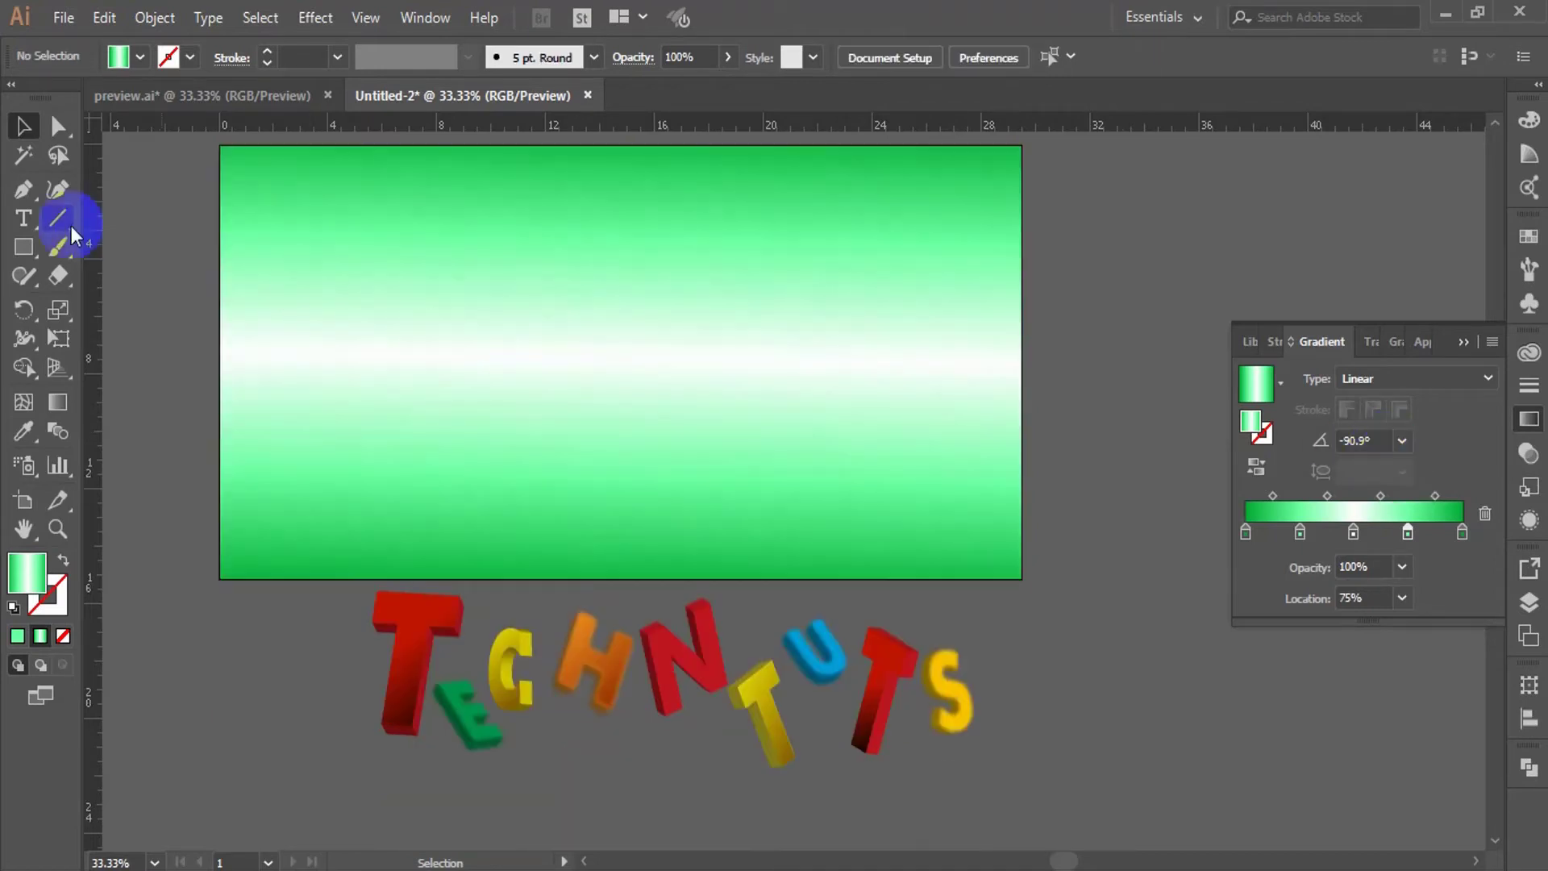
# - Draw a closed wavy band with a solid fill across the full width of the rectangle's middle using the Pen tool
pyautogui.press(',')
pyautogui.click(220, 400)
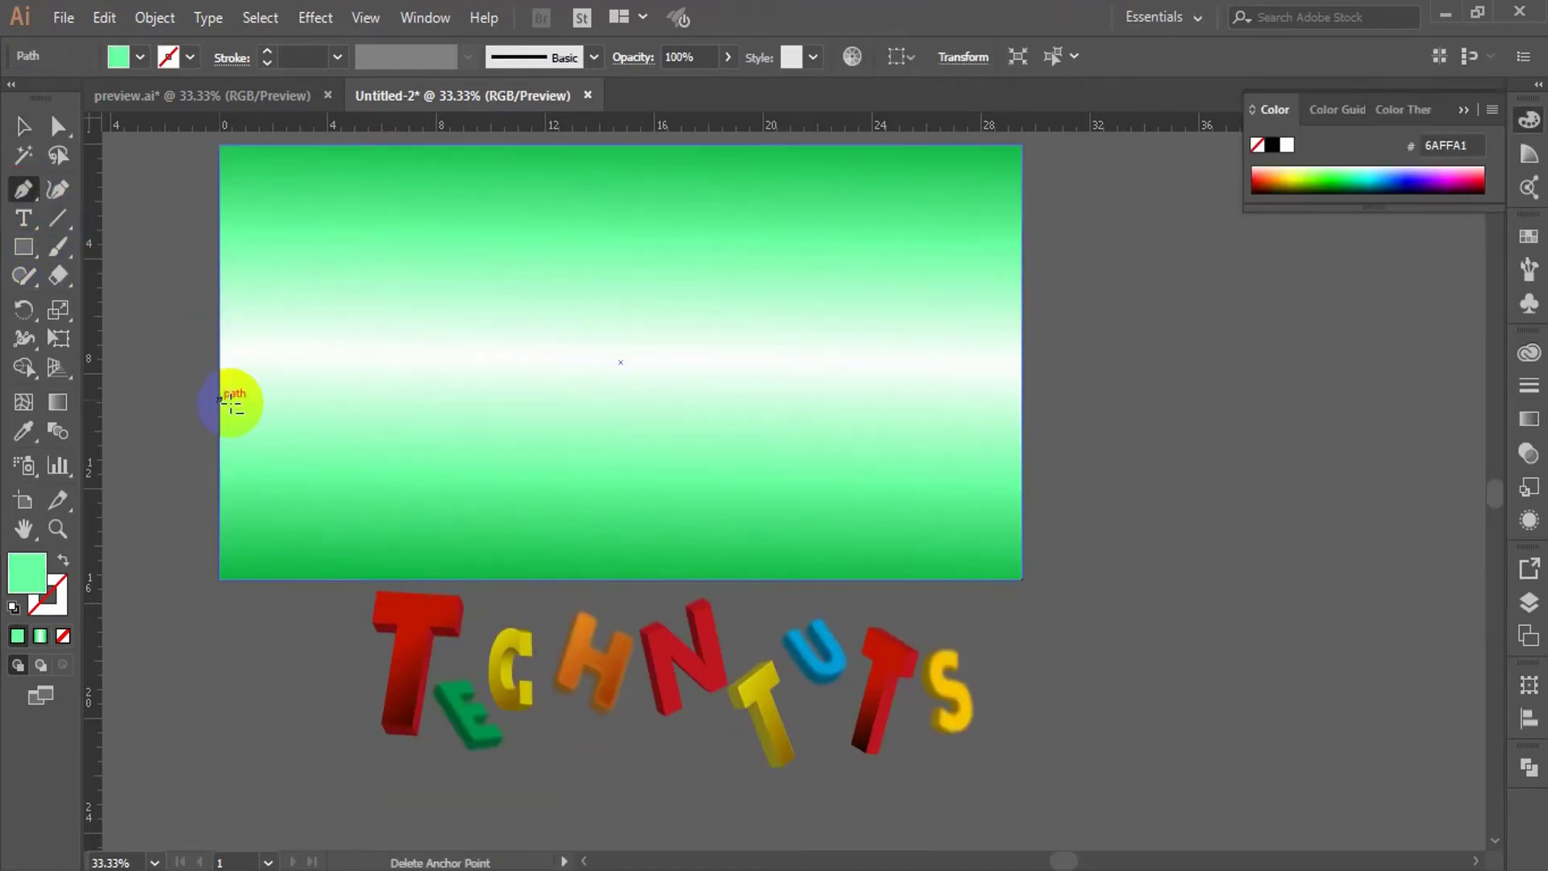
pyautogui.moveTo(459, 378); pyautogui.dragTo(598, 332)
pyautogui.click(761, 377)
pyautogui.moveTo(1021, 355); pyautogui.dragTo(1049, 321)
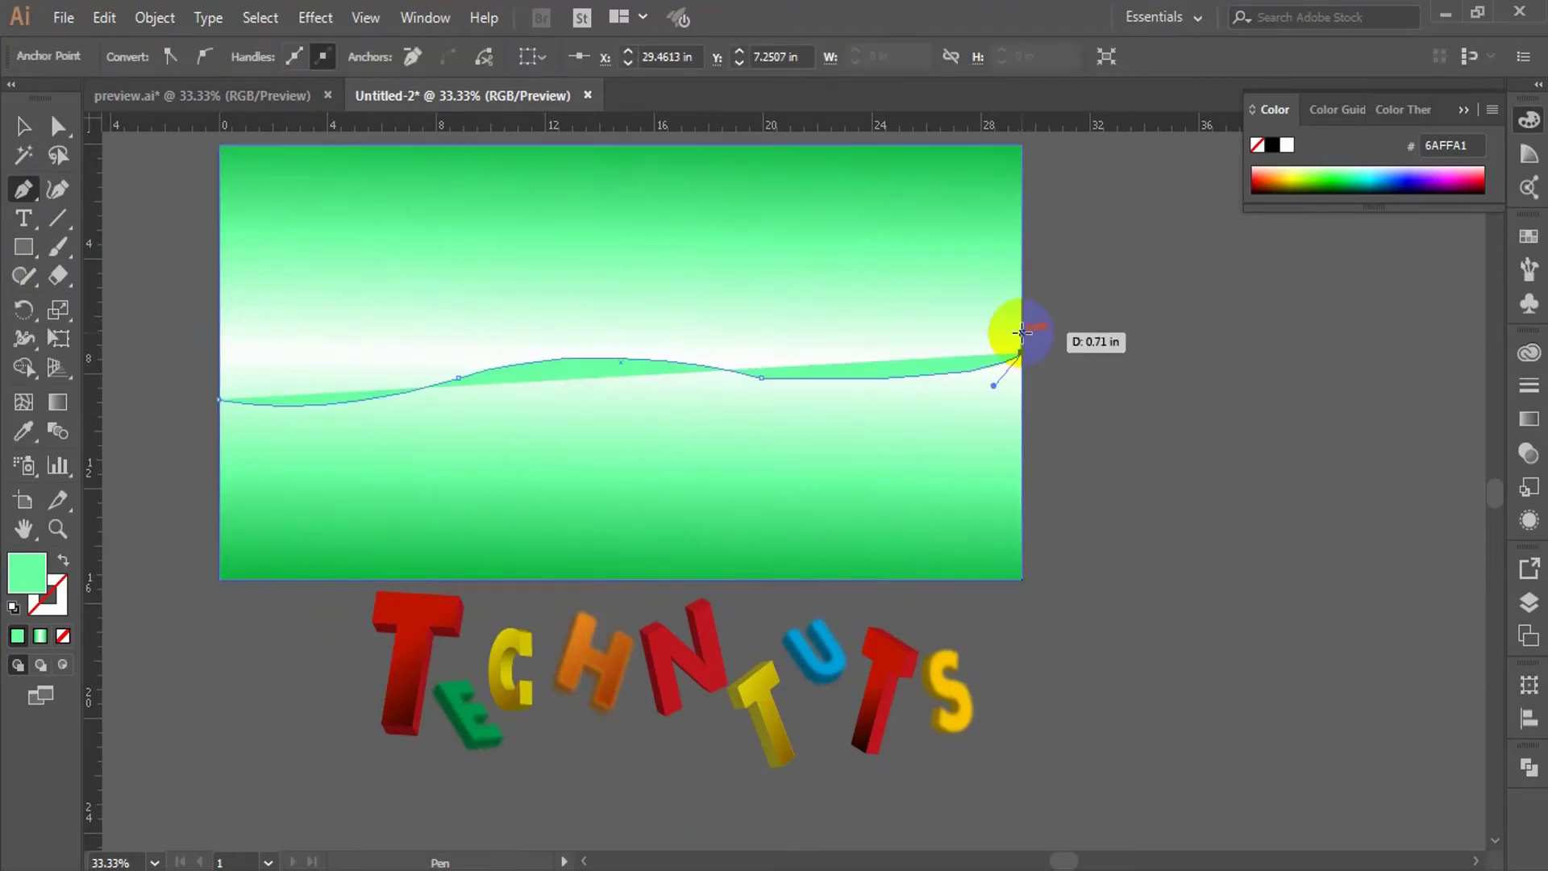
pyautogui.click(1021, 332)
pyautogui.moveTo(811, 342); pyautogui.dragTo(782, 318)
pyautogui.moveTo(482, 314); pyautogui.dragTo(338, 373)
pyautogui.click(219, 381)
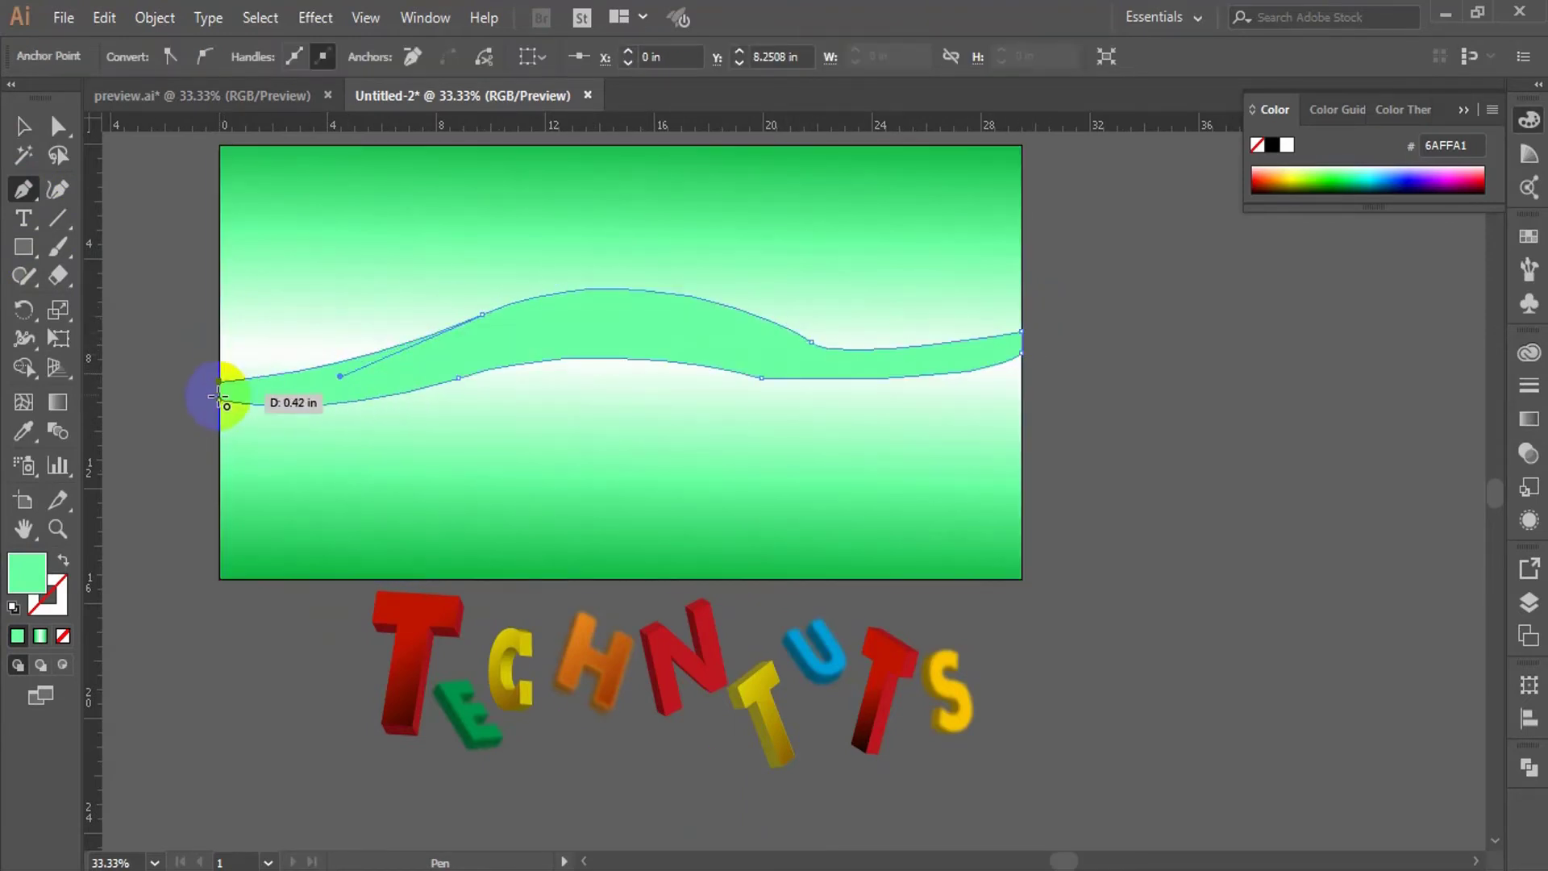
pyautogui.click(219, 400)
# - Change the wavy band's fill to light grey, hex DBDBDB
pyautogui.click(19, 123)
pyautogui.doubleClick(34, 575)
pyautogui.click(484, 346)
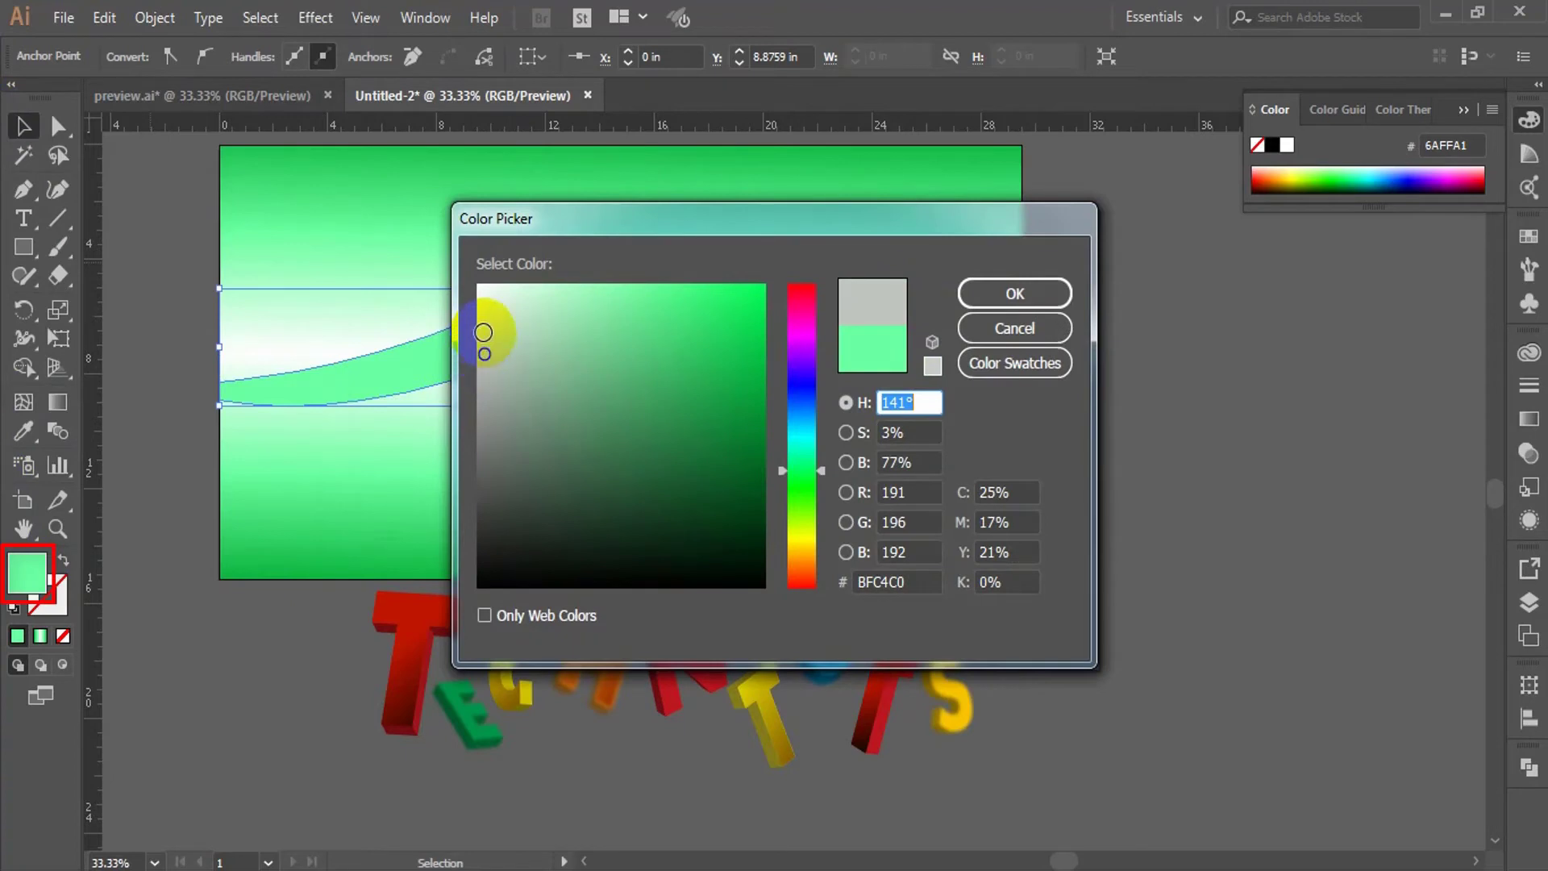
pyautogui.click(479, 327)
pyautogui.click(1024, 297)
# - Create a mirrored copy of the grey band with Reflect across the vertical axis
pyautogui.click(715, 347)
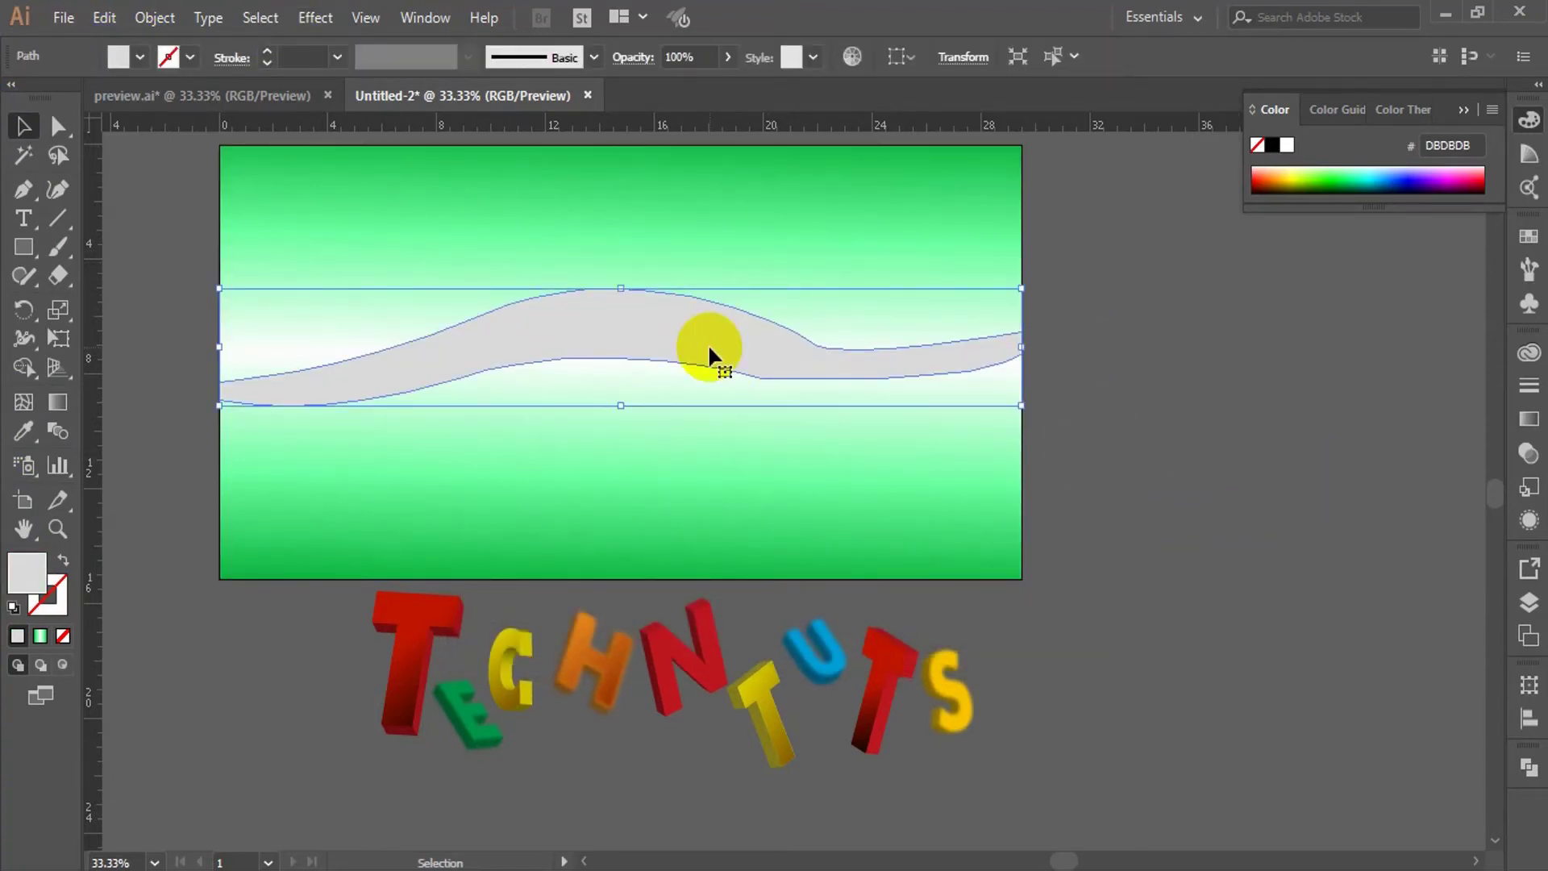
pyautogui.rightClick(710, 353)
pyautogui.click(834, 708)
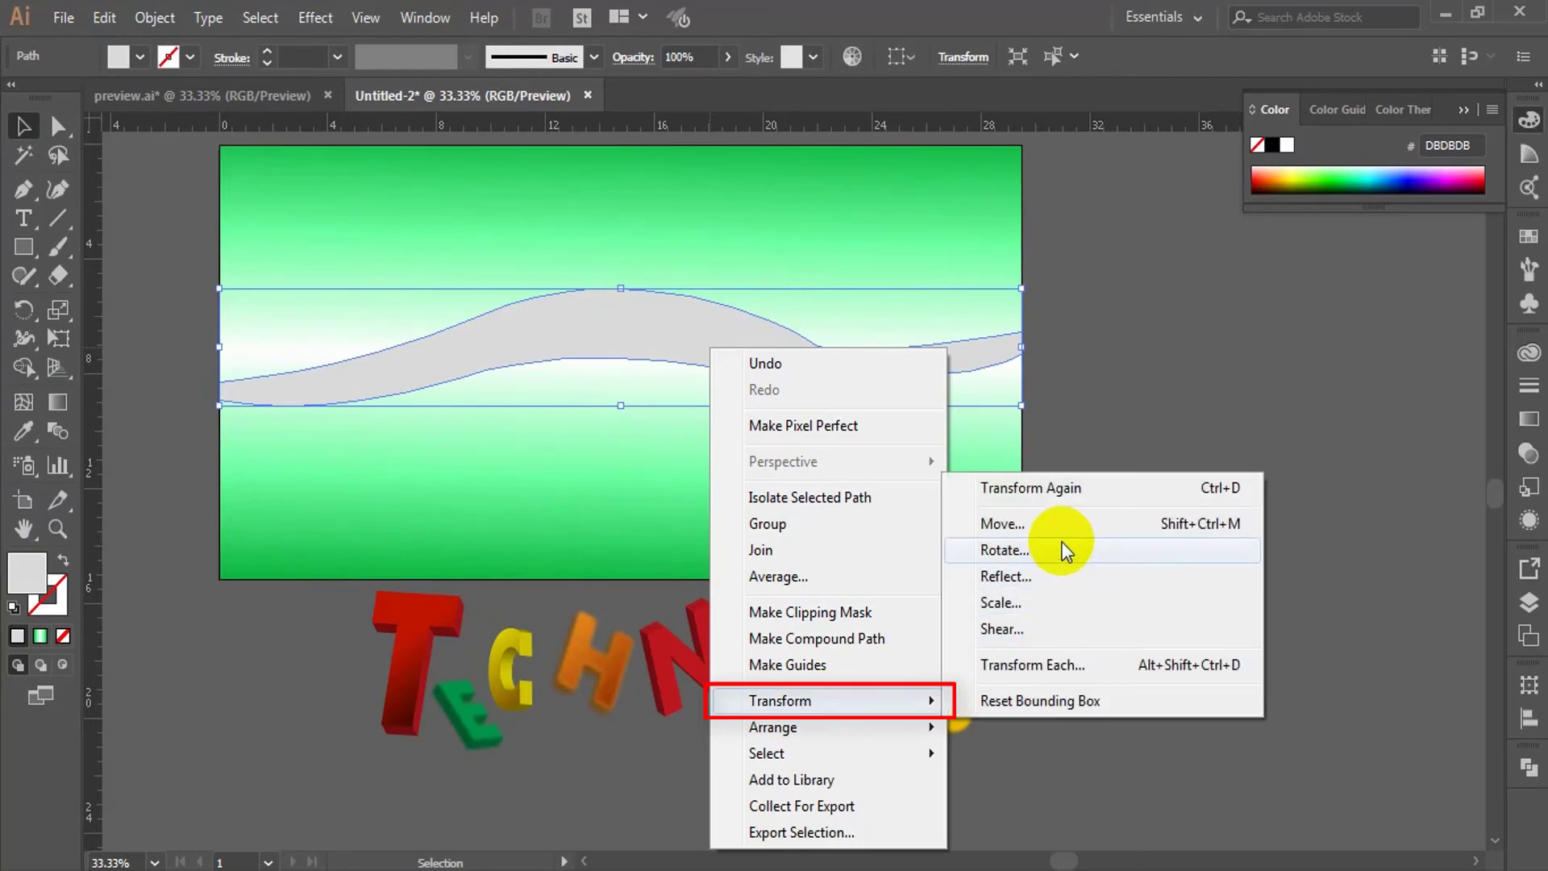
pyautogui.click(1051, 574)
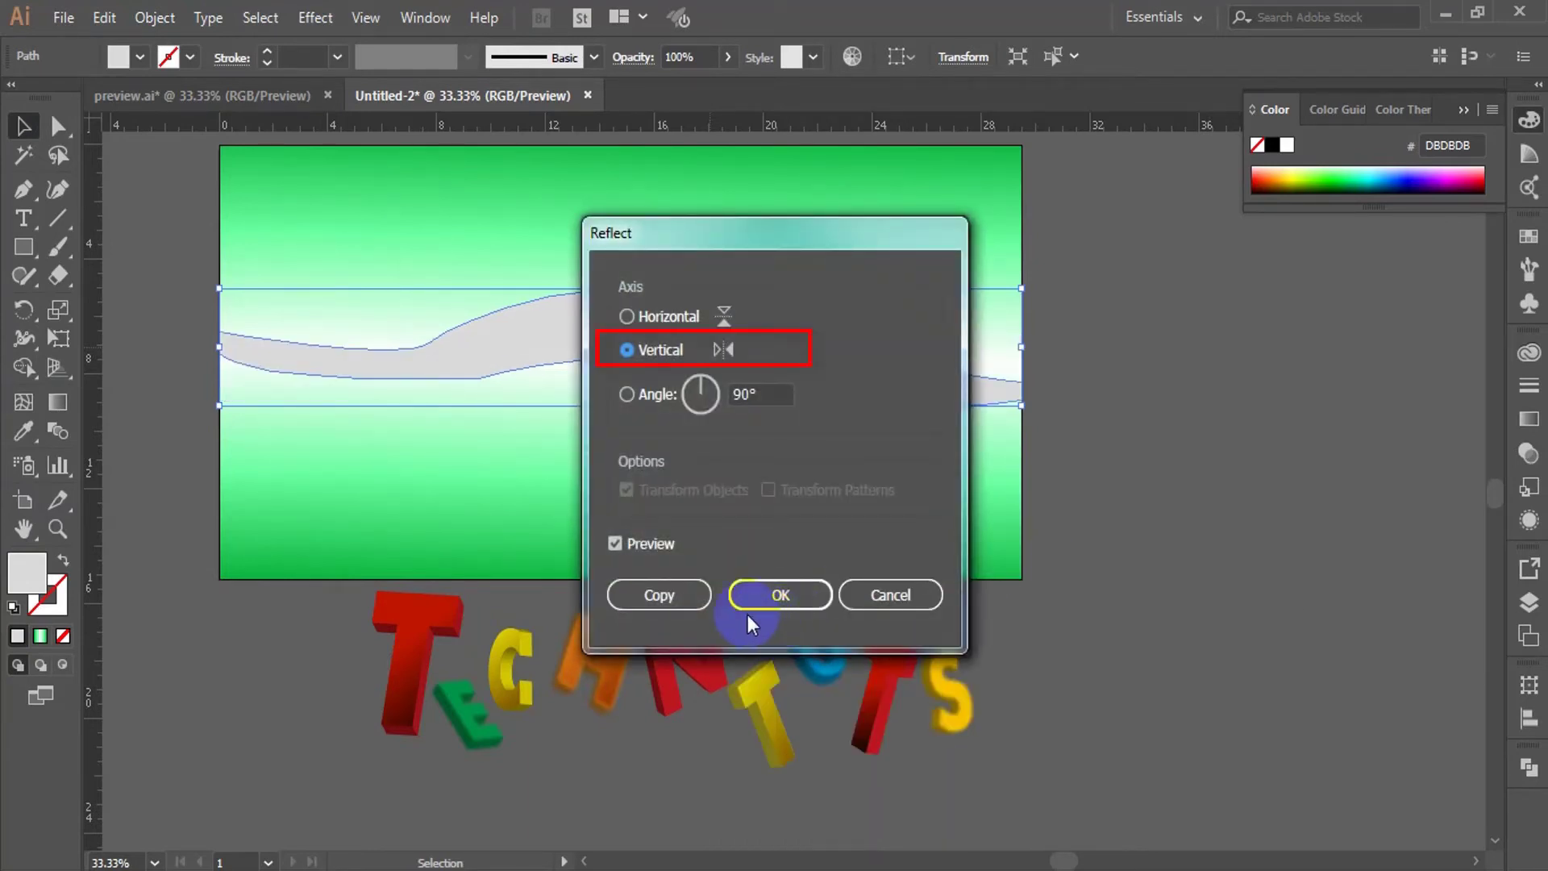
pyautogui.click(683, 602)
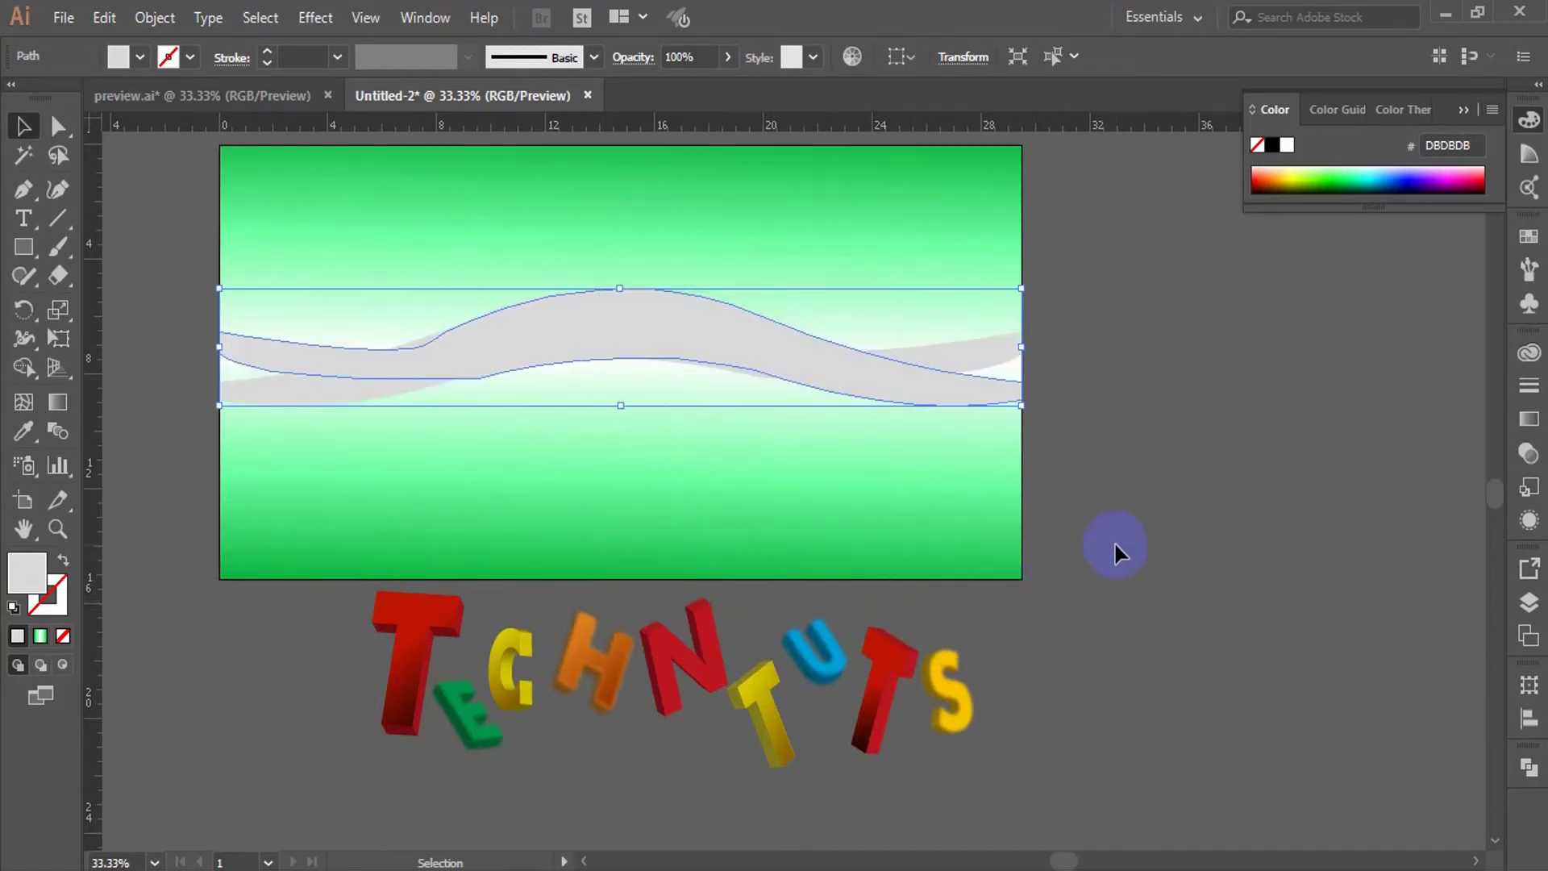
# - Nudge the mirrored band upward so it sits partly above the original band
pyautogui.press('Up')
pyautogui.press('Up')
pyautogui.press('Up')
pyautogui.press('Up')
pyautogui.press('Up')
pyautogui.press('Up')
pyautogui.press('Up')
pyautogui.press('Up')
pyautogui.press('Up')
pyautogui.press('Up')
pyautogui.press('Up')
pyautogui.press('Up')
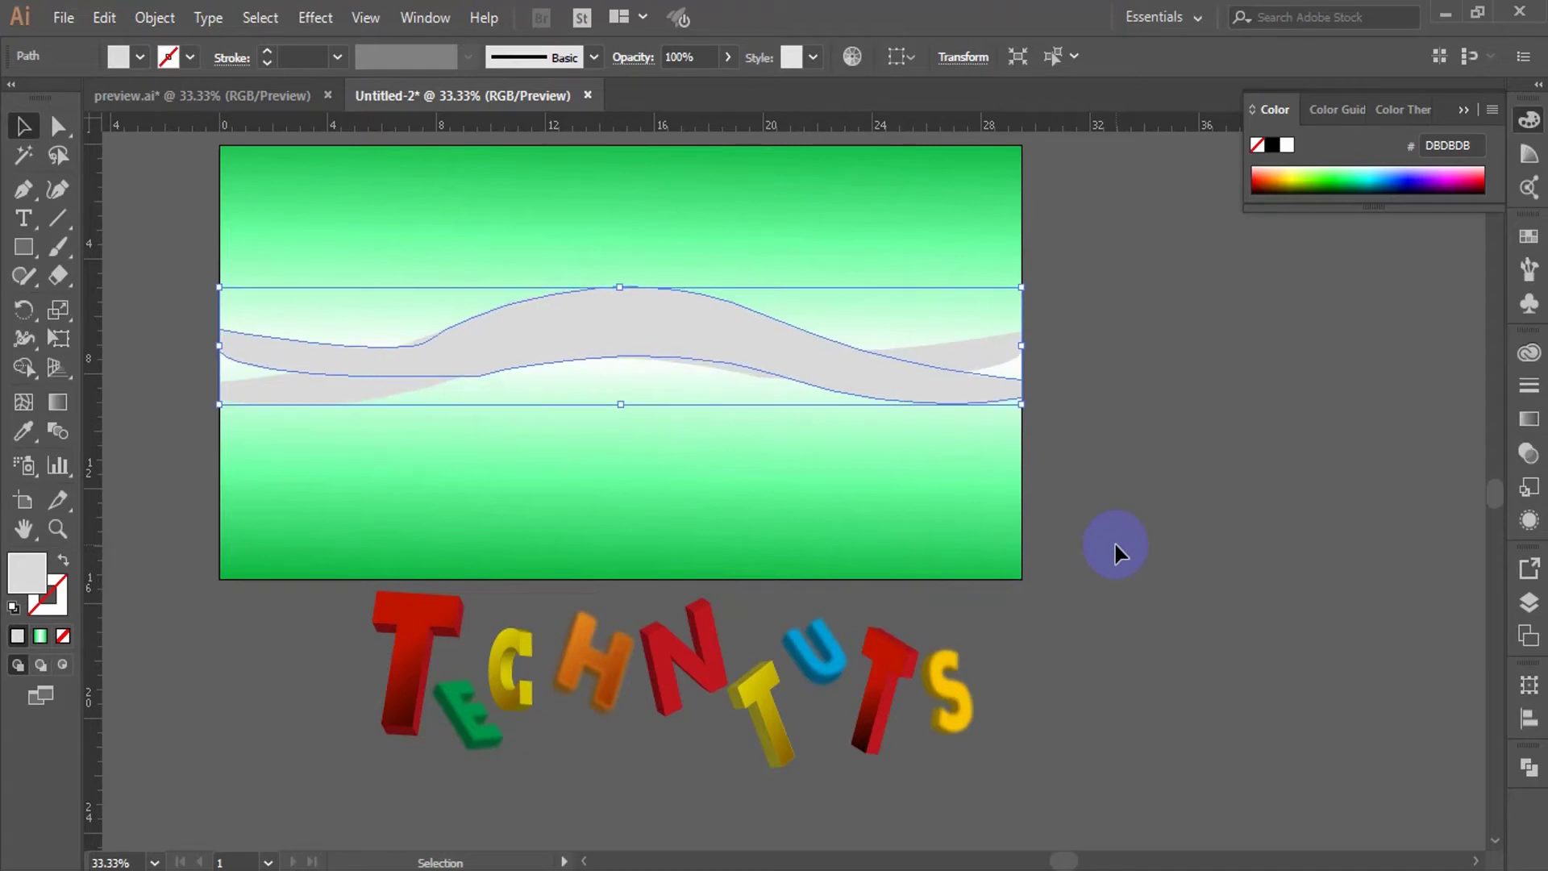
pyautogui.hotkey('ctrl', 'Up')
pyautogui.hotkey('ctrl', 'Up')
pyautogui.hotkey('ctrl', 'Up')
pyautogui.hotkey('ctrl', 'Up')
pyautogui.hotkey('ctrl', 'Up')
pyautogui.hotkey('ctrl', 'Up')
pyautogui.hotkey('ctrl', 'Up')
pyautogui.hotkey('ctrl', 'Up')
pyautogui.hotkey('ctrl', 'Up')
pyautogui.hotkey('ctrl', 'Up')
pyautogui.hotkey('ctrl', 'Up')
pyautogui.hotkey('ctrl', 'Up')
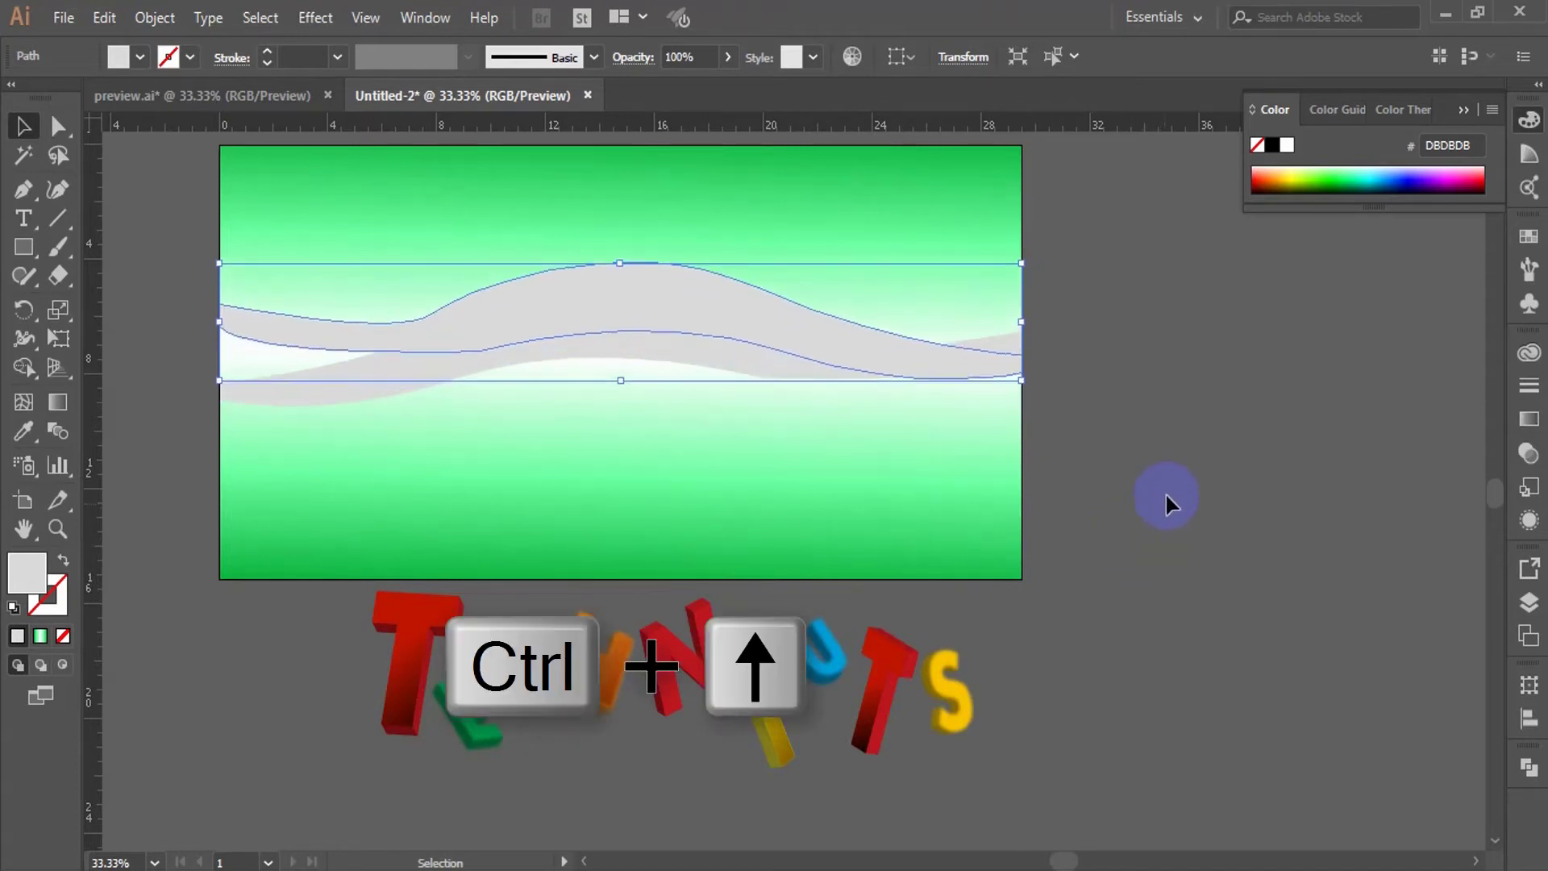
# - Select both grey wavy bands and group them
pyautogui.click(1169, 490)
pyautogui.click(356, 335)
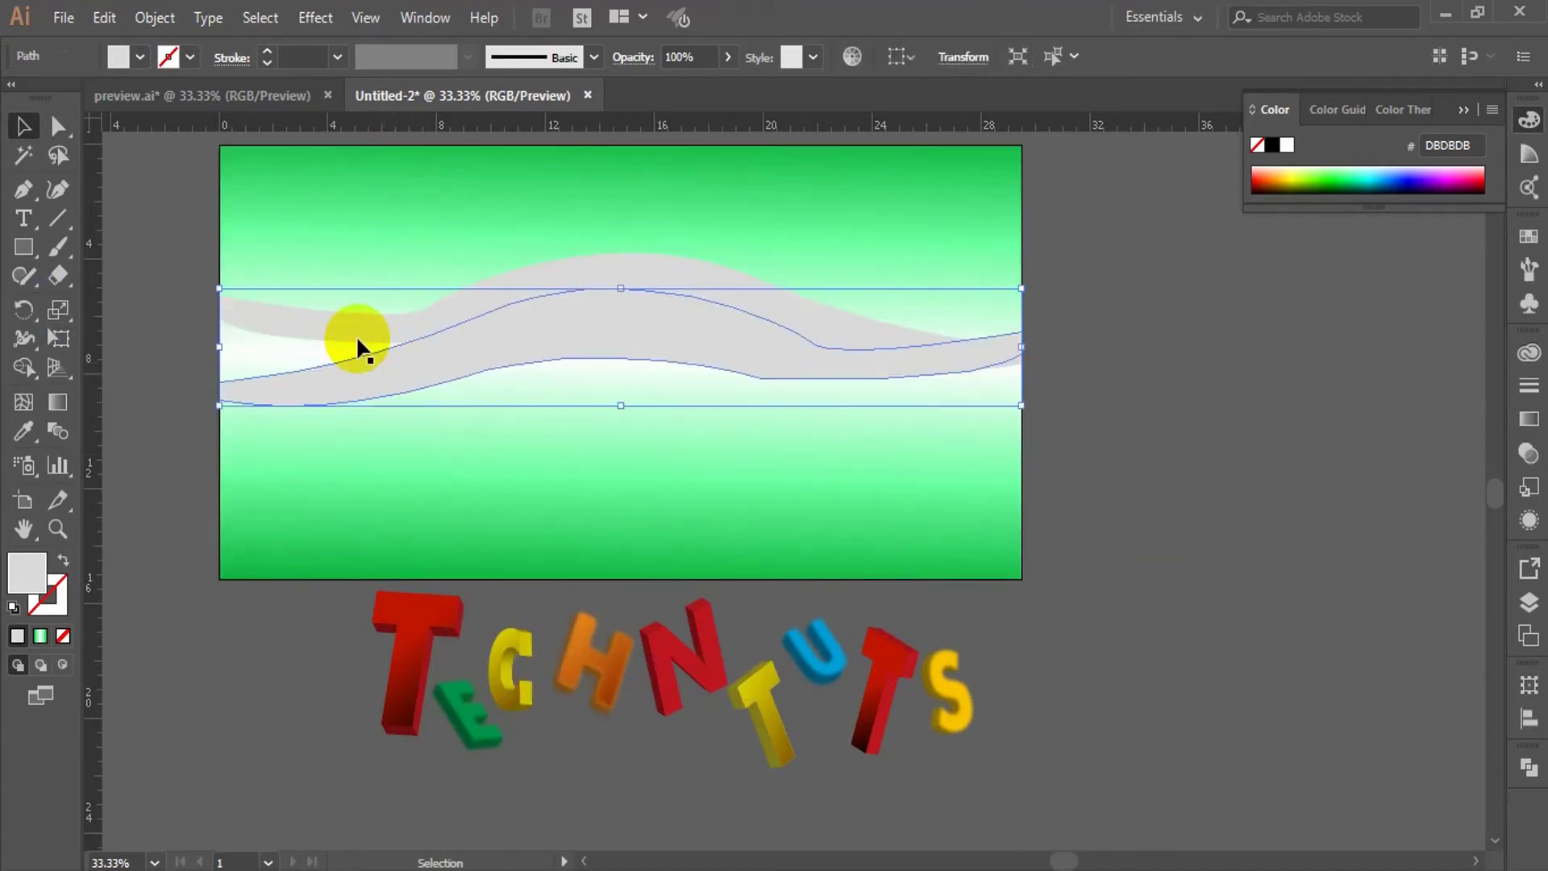
pyautogui.keyDown('shift'); pyautogui.click(434, 379); pyautogui.keyUp('shift')
pyautogui.rightClick(438, 363)
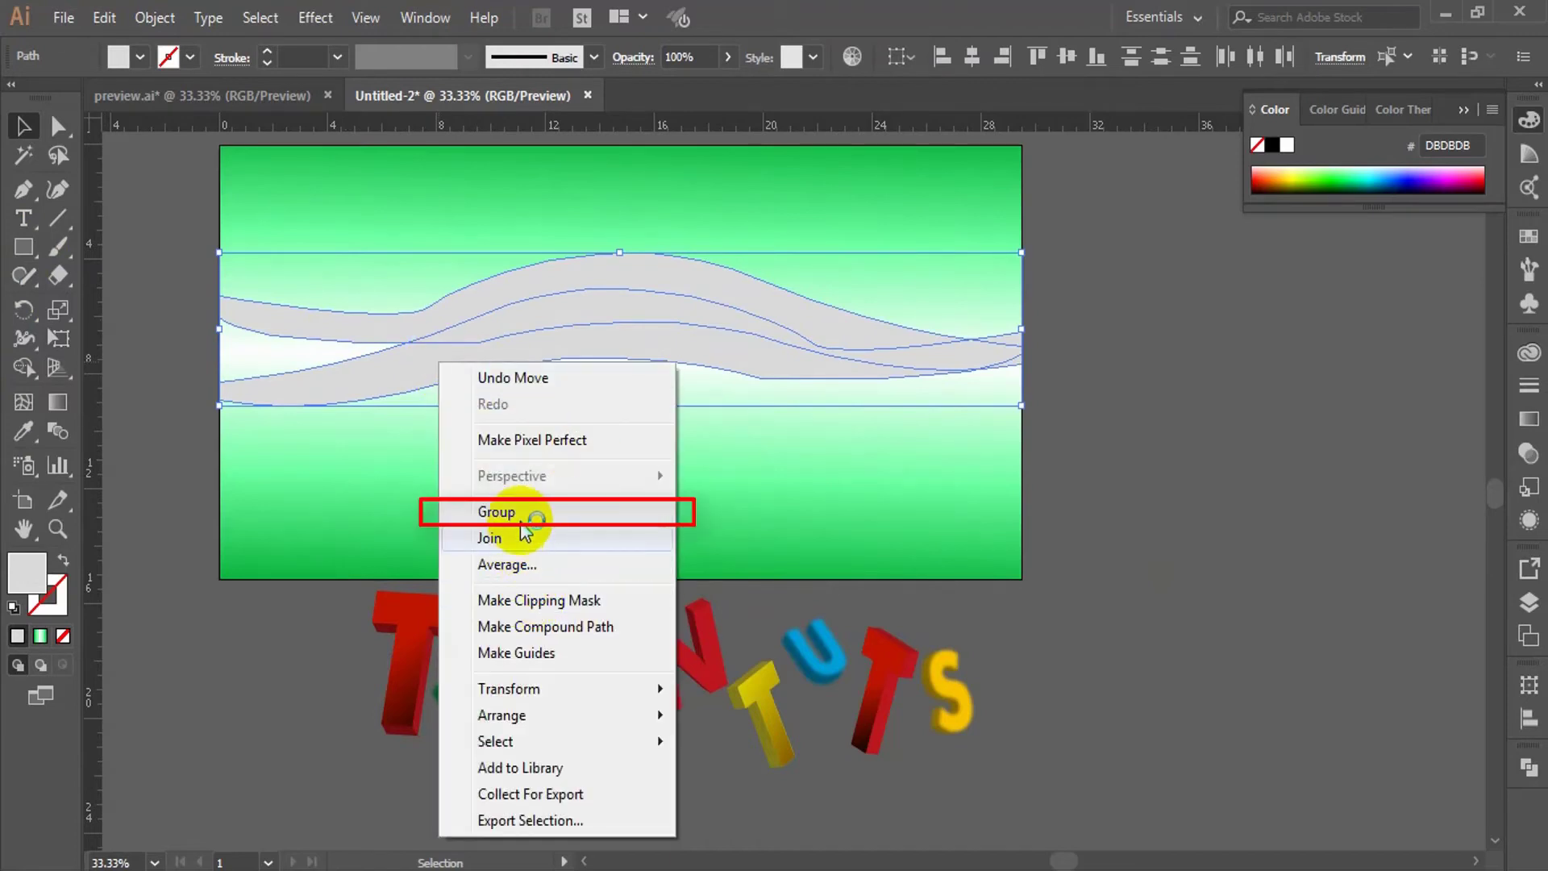
pyautogui.click(564, 516)
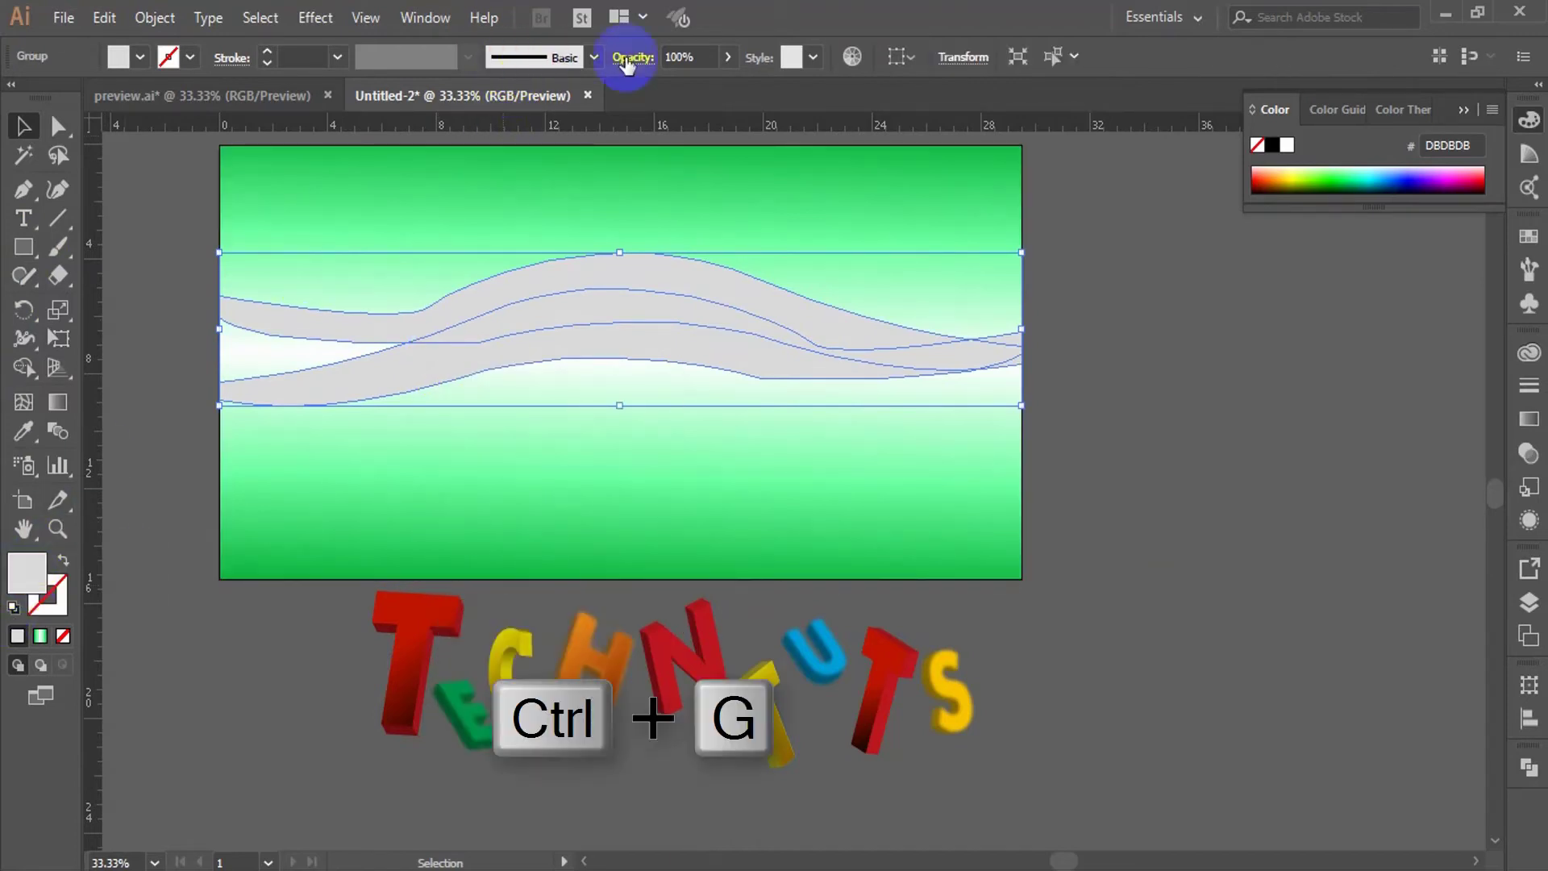
# - Set the opacity of the grouped grey bands to 40%
pyautogui.click(701, 57)
pyautogui.write('40')
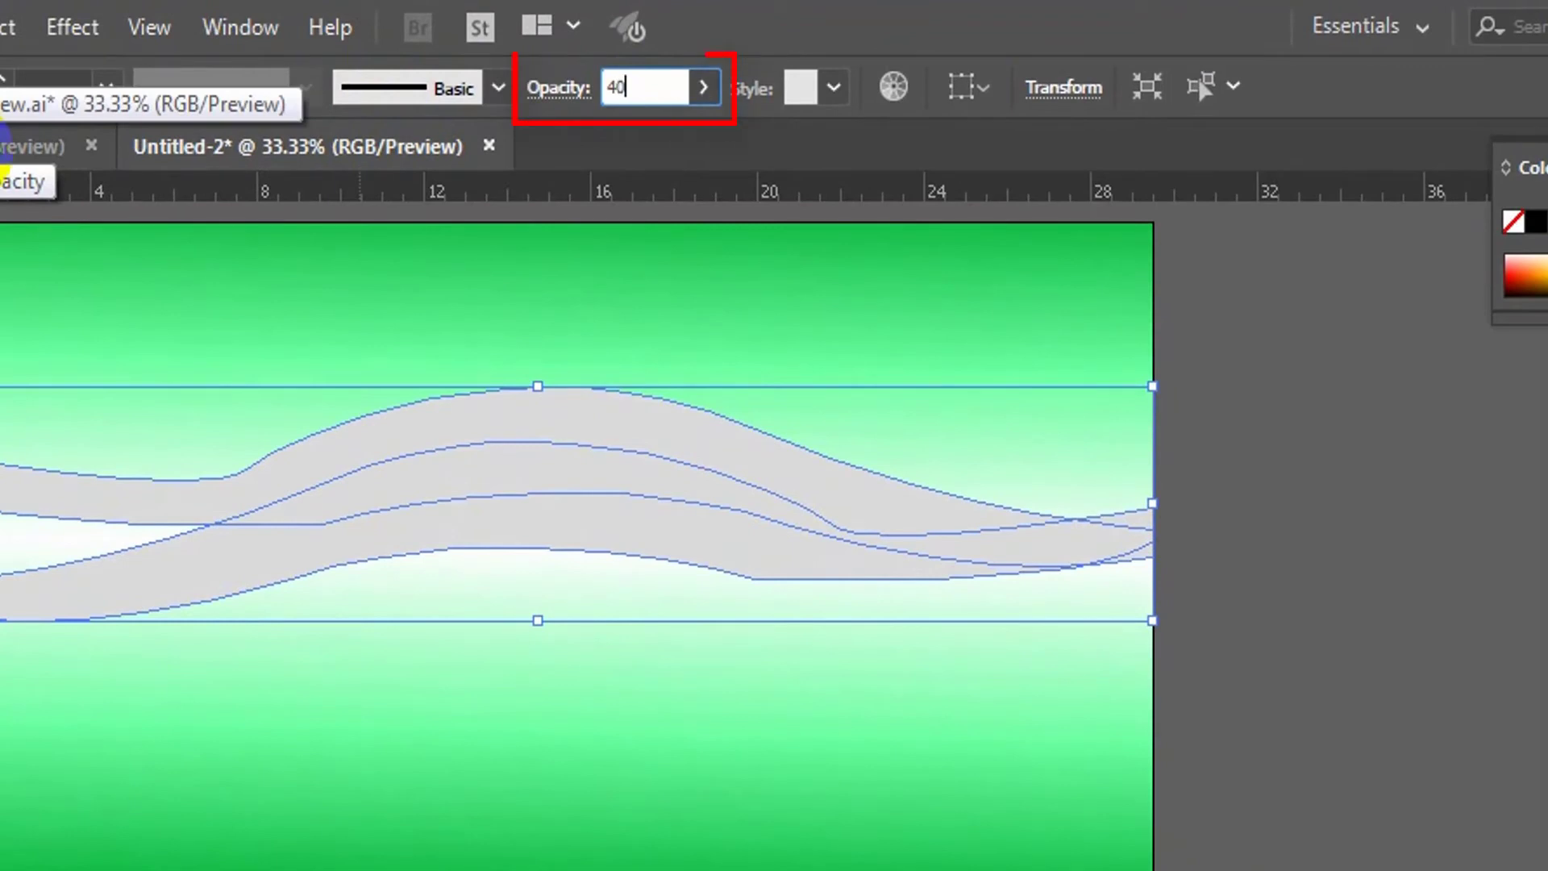
pyautogui.press('Return')
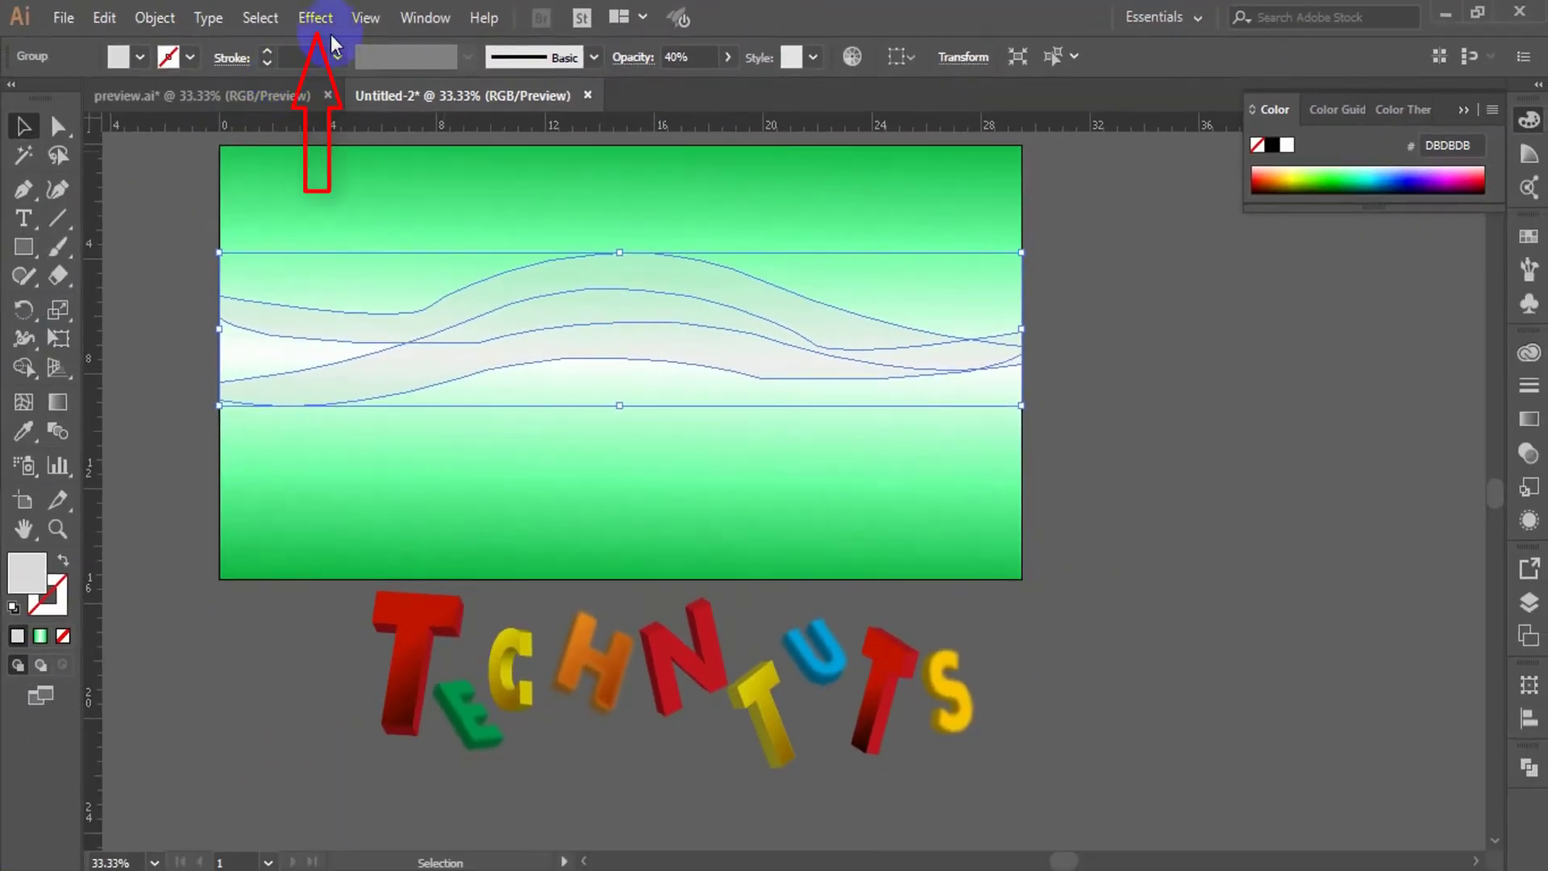
# - Apply a Gaussian Blur with a radius of 72.5 pixels to the grouped grey bands
pyautogui.click(77, 29)
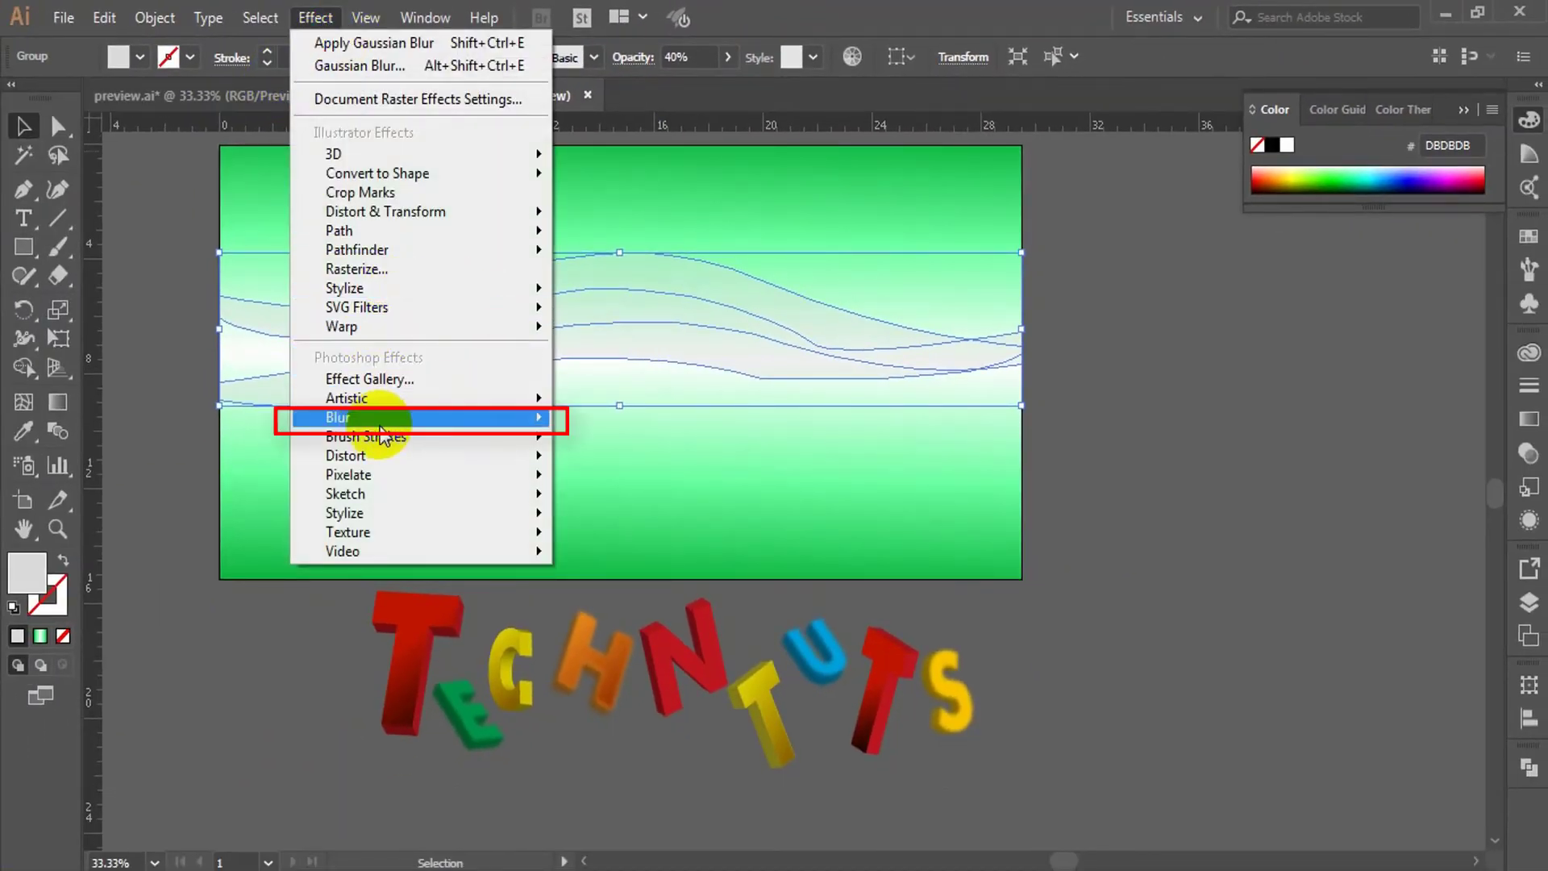
pyautogui.moveTo(373, 421)
pyautogui.click(564, 421)
pyautogui.click(1381, 539)
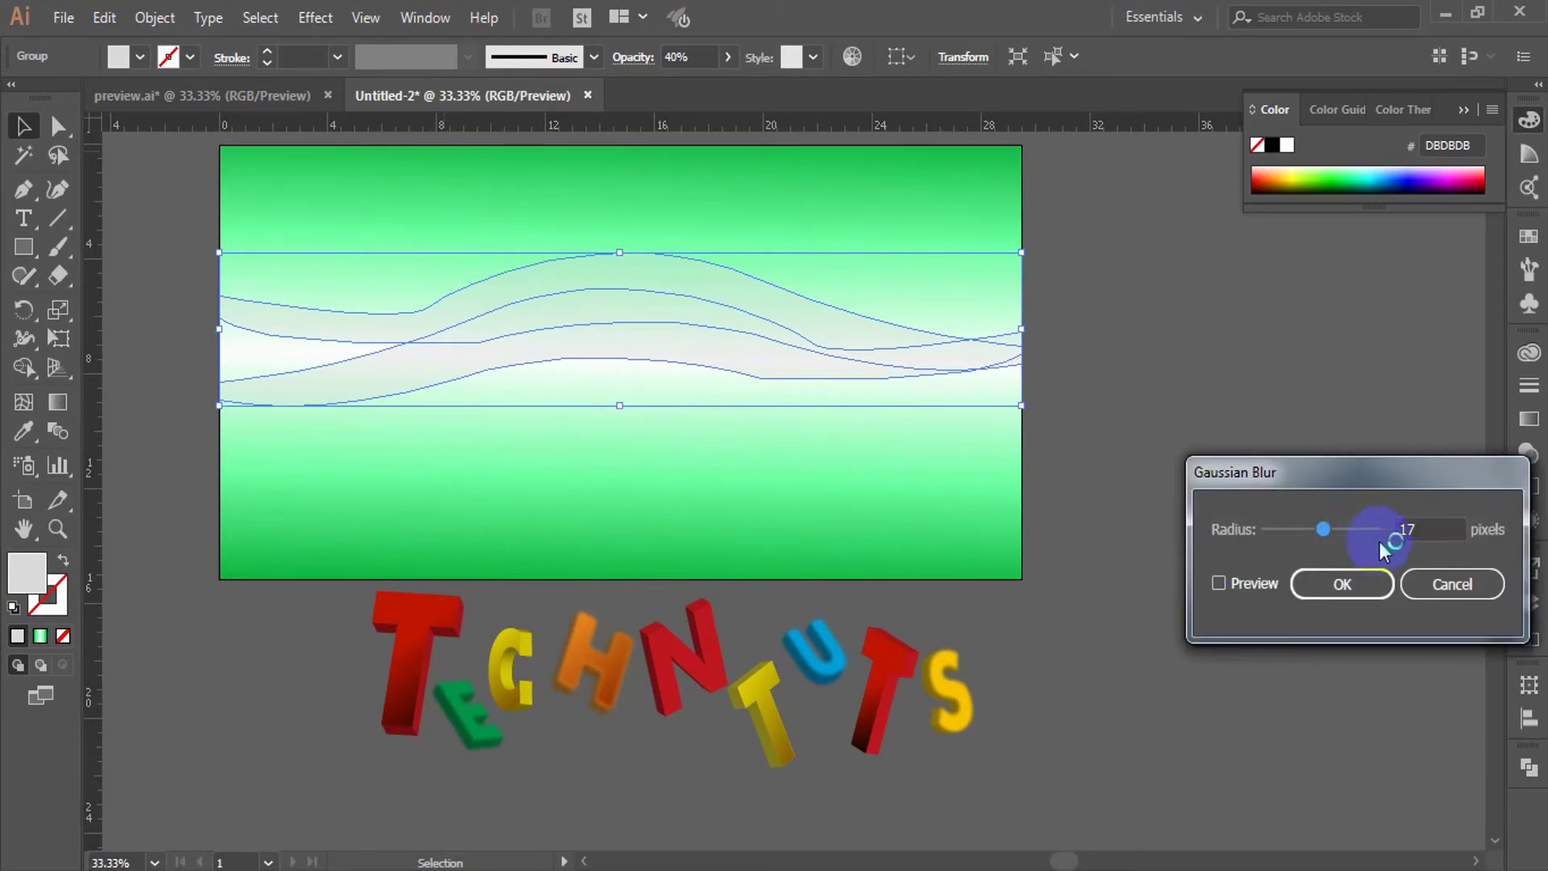
pyautogui.click(1265, 590)
pyautogui.write('72.5')
pyautogui.click(1343, 592)
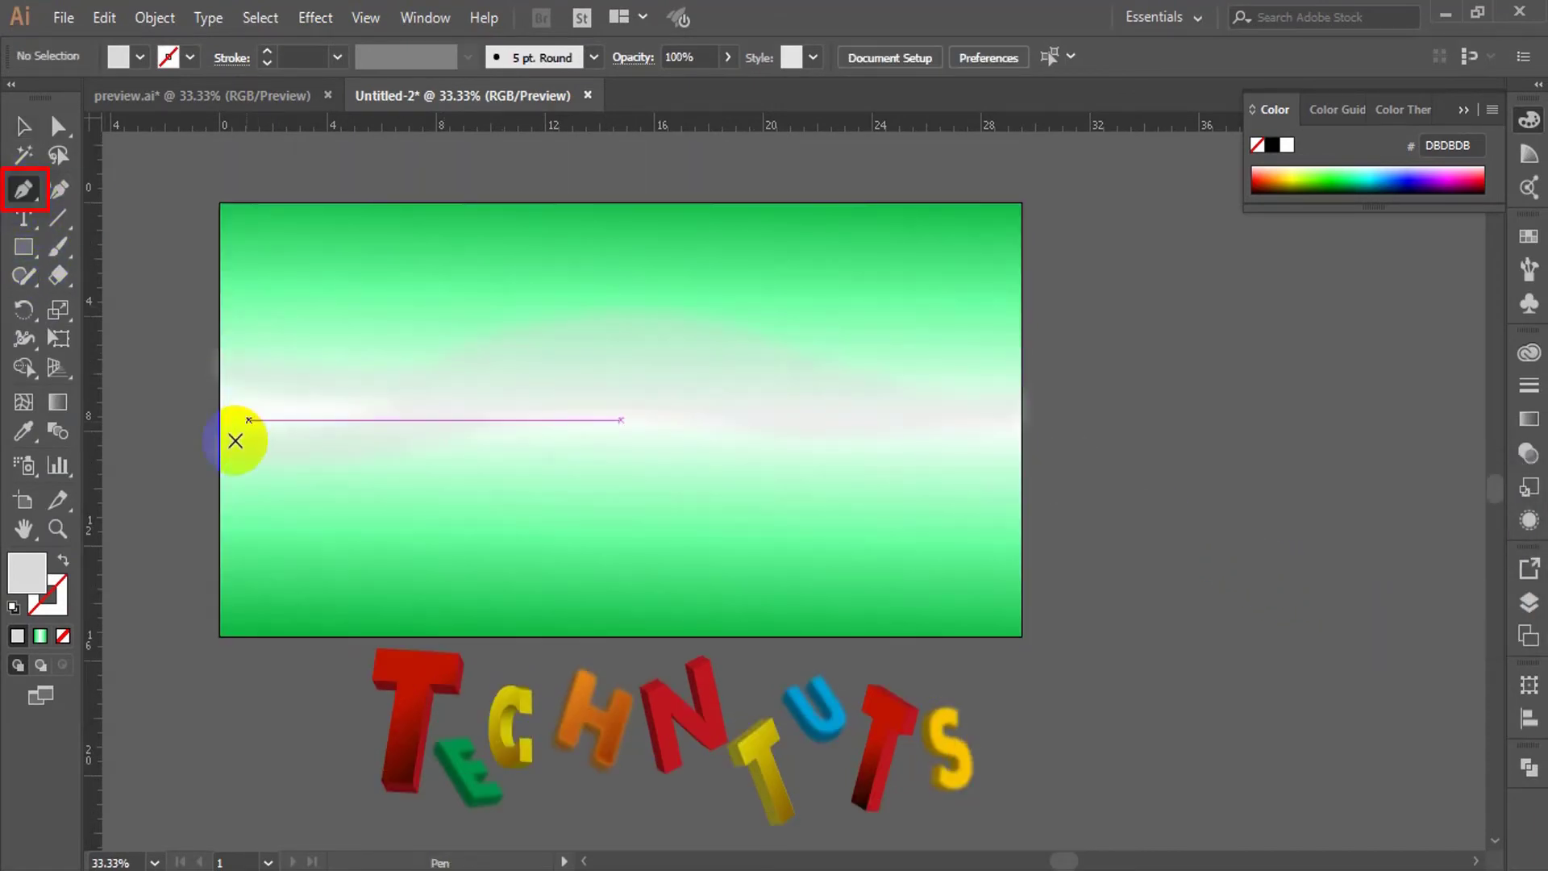
# - Draw another closed wavy band across the rectangle's full width, wider at its left end, using the Pen tool
pyautogui.click(220, 483)
pyautogui.moveTo(633, 426); pyautogui.dragTo(662, 402)
pyautogui.click(1022, 447)
pyautogui.click(1022, 421)
pyautogui.click(520, 358)
pyautogui.moveTo(219, 448); pyautogui.dragTo(553, 478)
# - Copy the background rectangle's green-and-white gradient onto the new wavy band with the Eyedropper
pyautogui.click(25, 127)
pyautogui.click(24, 431)
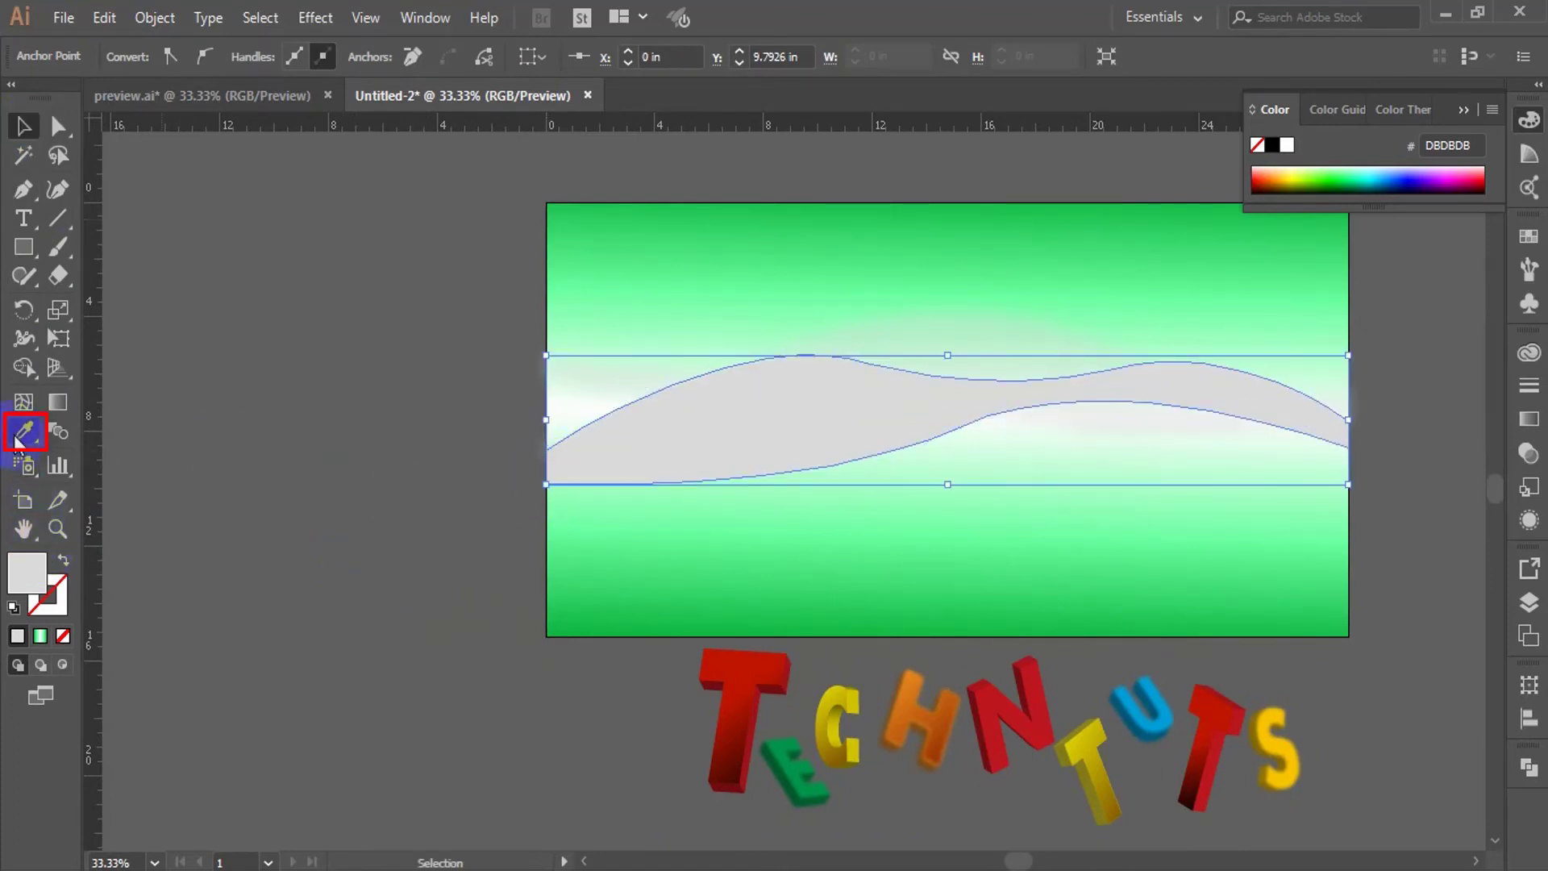
pyautogui.click(844, 548)
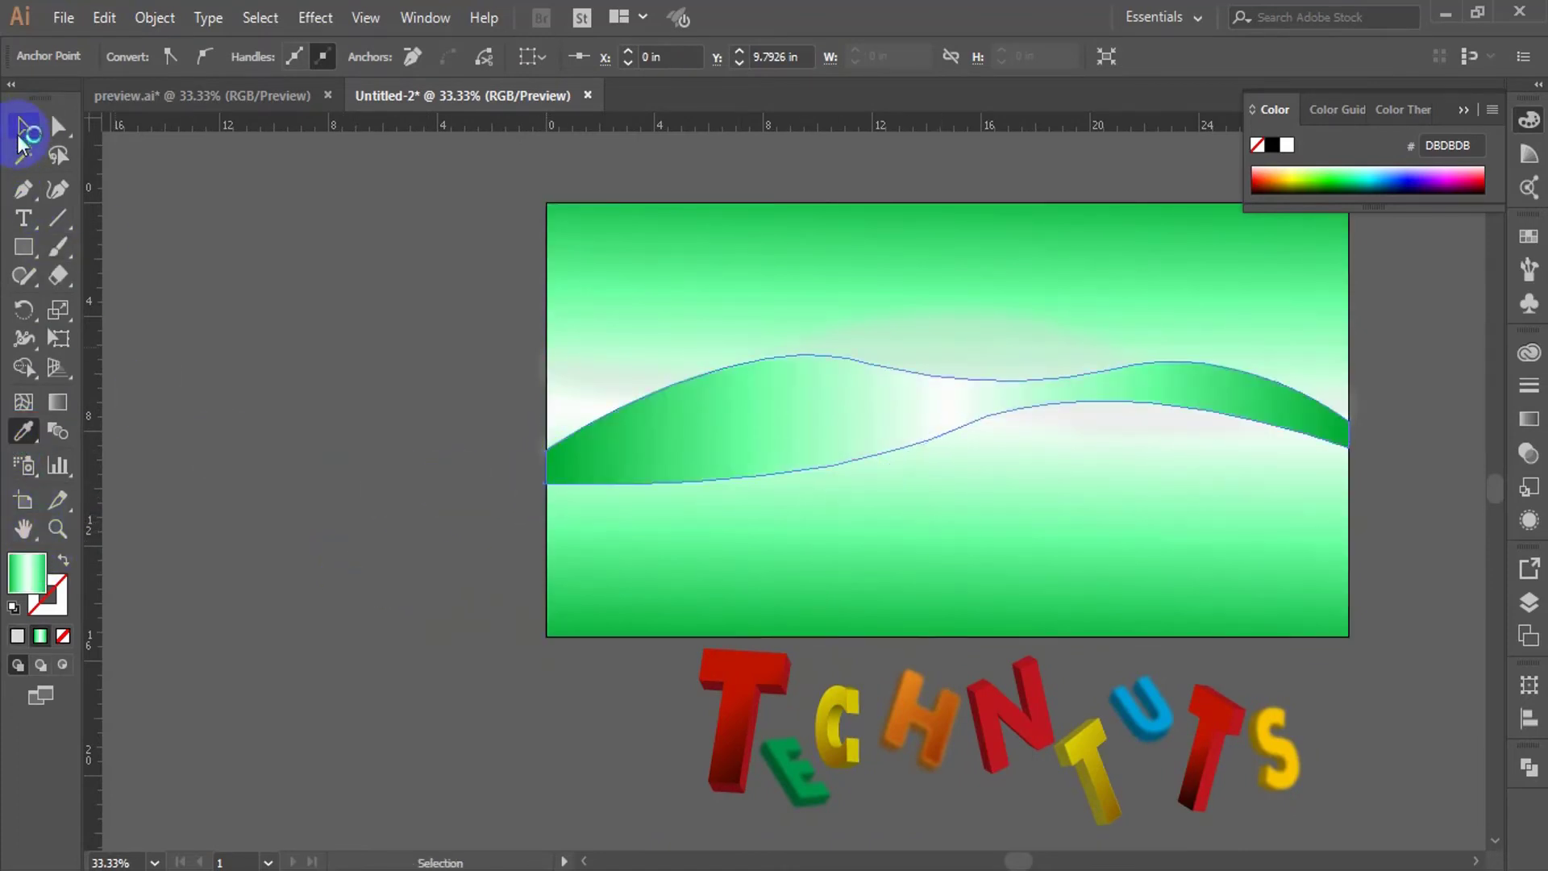
# - Make the new band's gradient radial and reduce it to a white stop at 0% and a green stop at 100%
pyautogui.click(24, 126)
pyautogui.click(1529, 423)
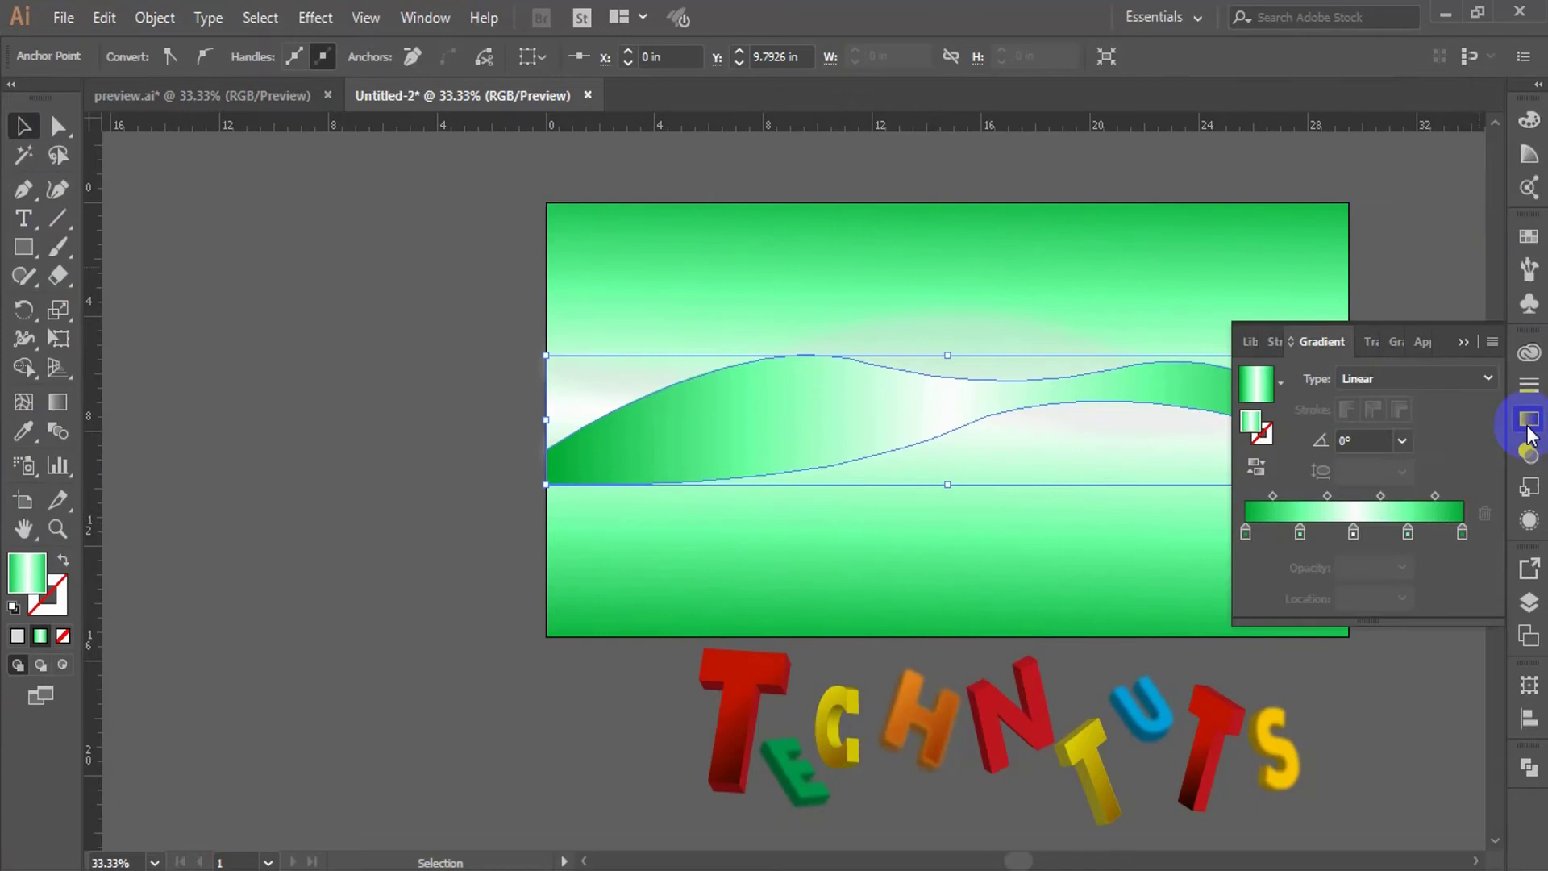
pyautogui.click(1391, 392)
pyautogui.moveTo(1300, 534); pyautogui.dragTo(1278, 564)
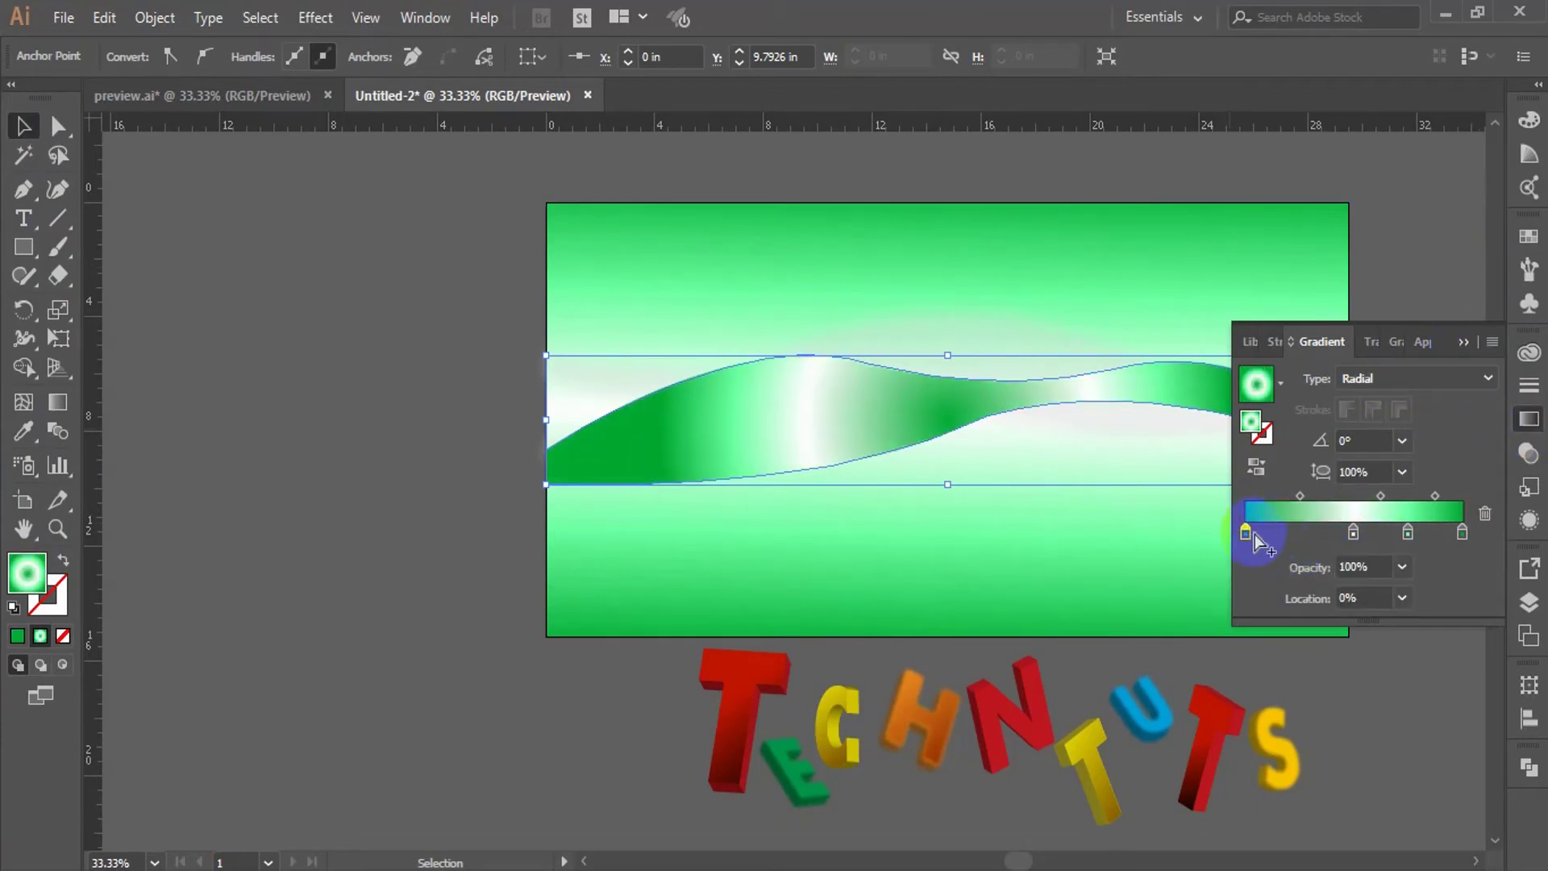
pyautogui.click(1354, 533)
pyautogui.moveTo(1408, 533); pyautogui.dragTo(1353, 562)
pyautogui.moveTo(1251, 544); pyautogui.dragTo(1250, 580)
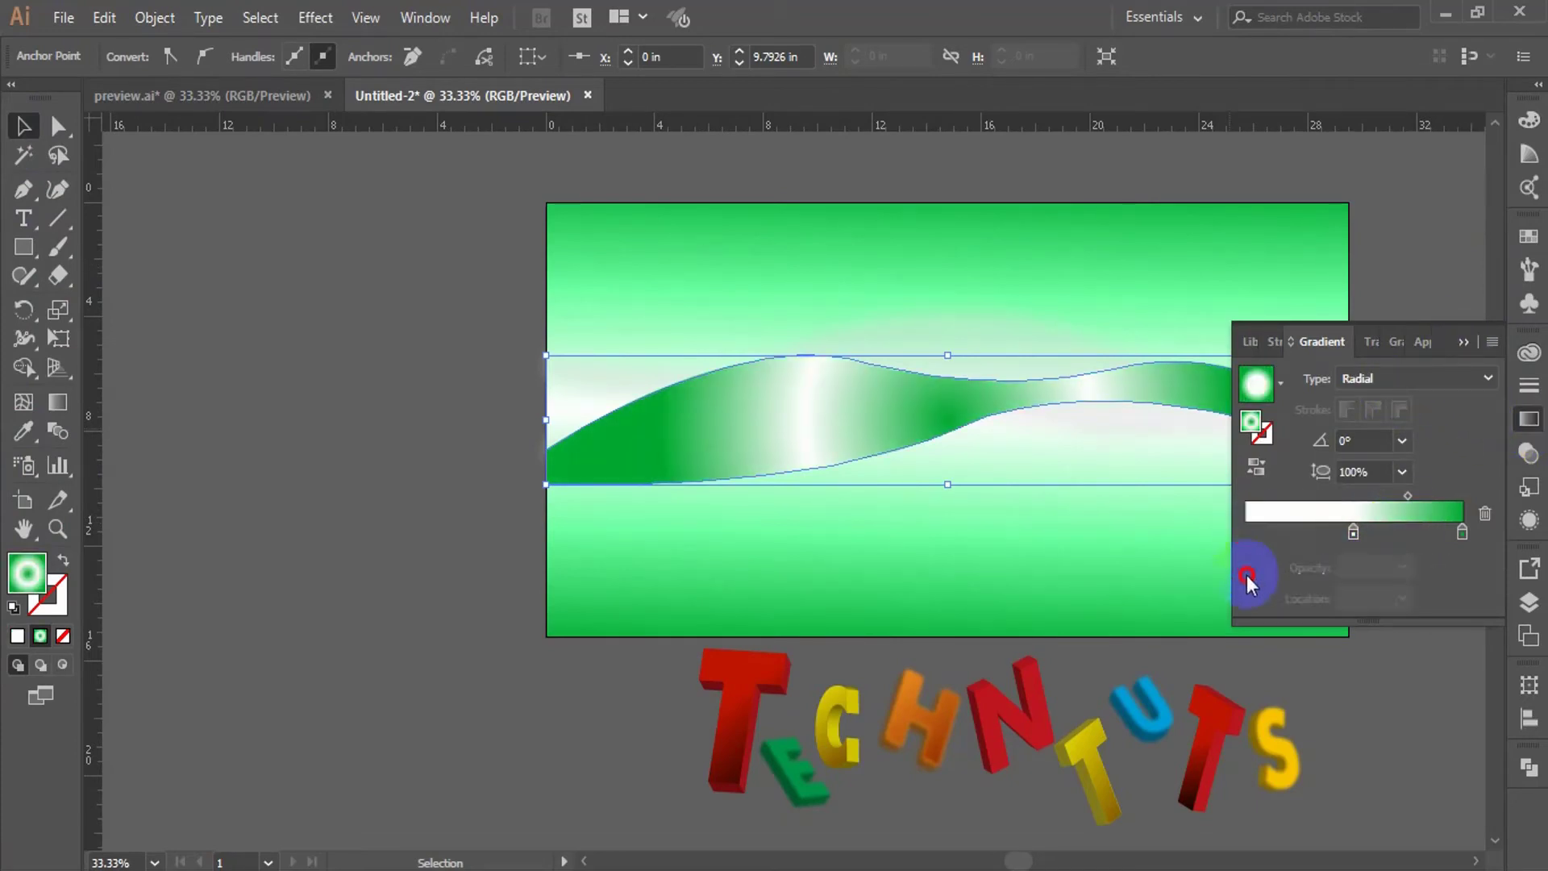
pyautogui.moveTo(1353, 532); pyautogui.dragTo(511, 546)
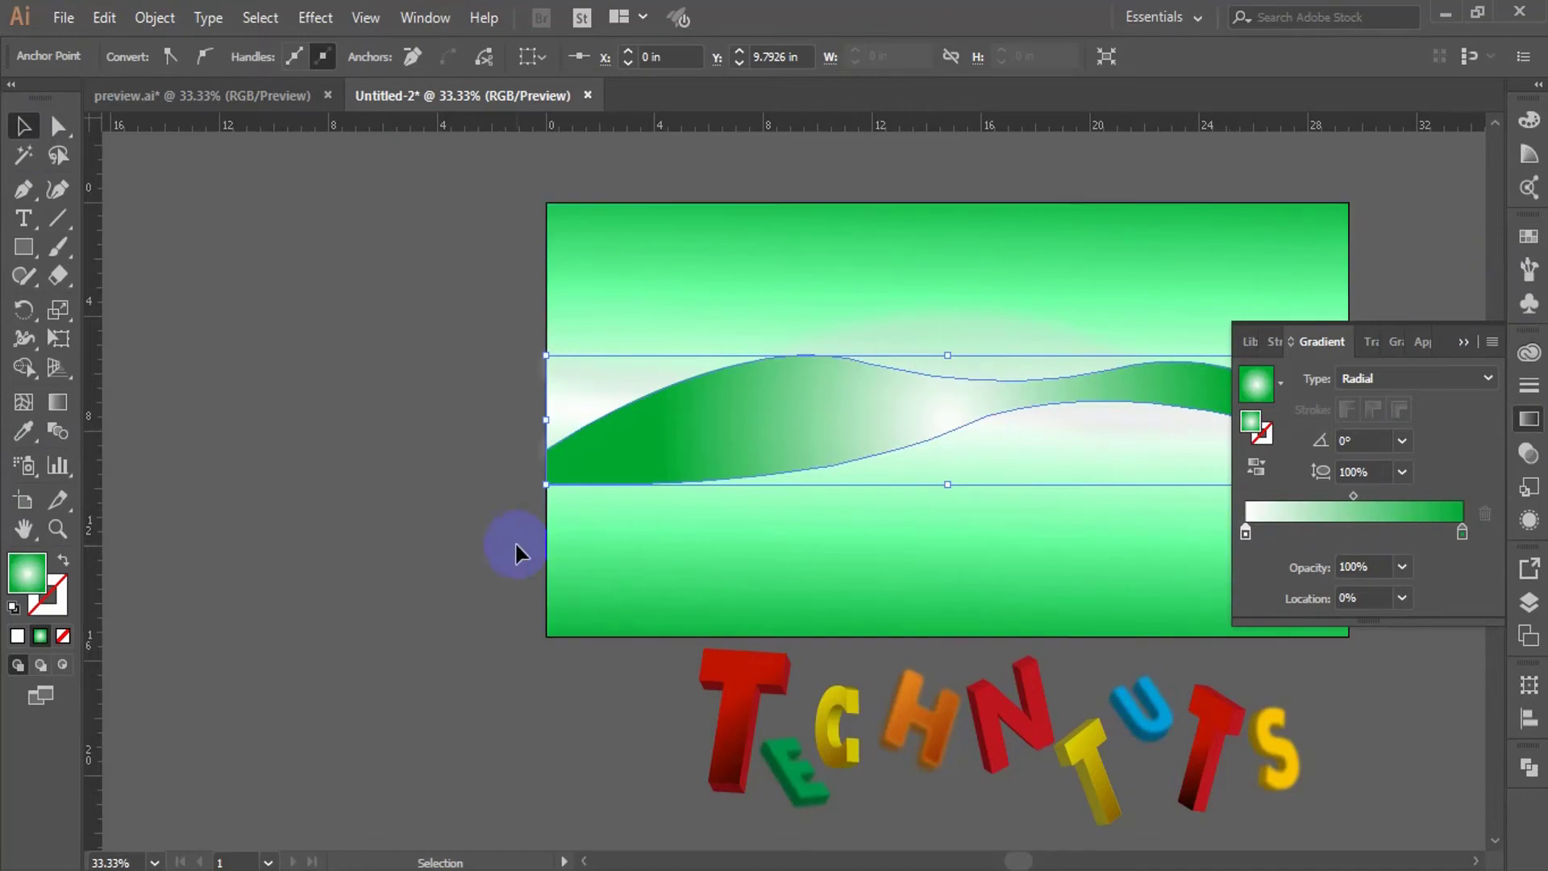
# - Change the new band's gradient type to linear and set the band's opacity to 20%
pyautogui.click(1395, 387)
pyautogui.click(1382, 407)
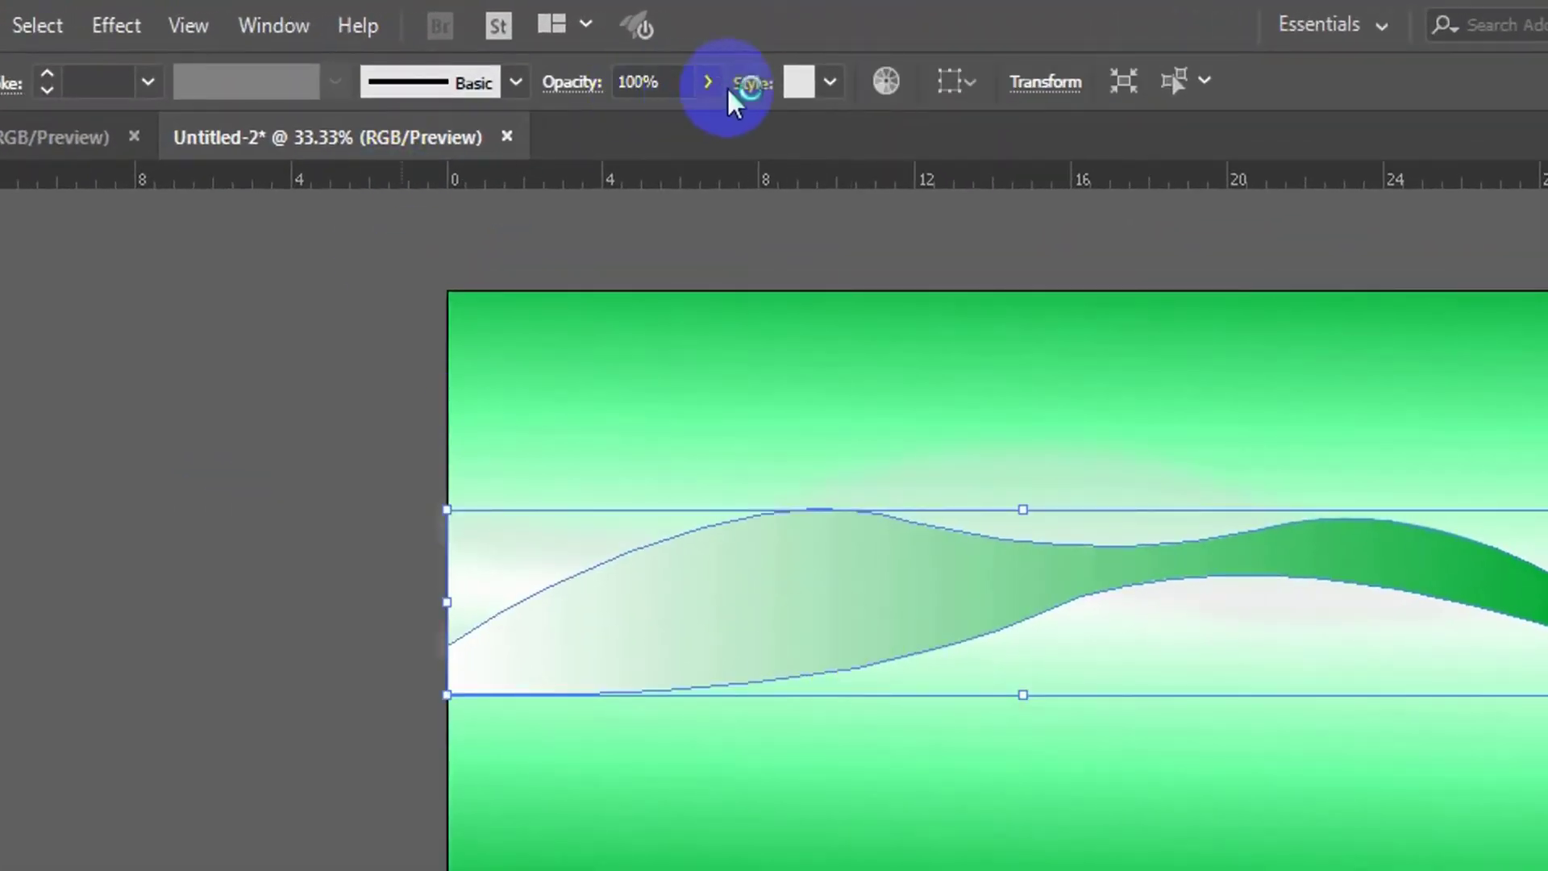
pyautogui.click(710, 83)
pyautogui.write('20')
pyautogui.press('Return')
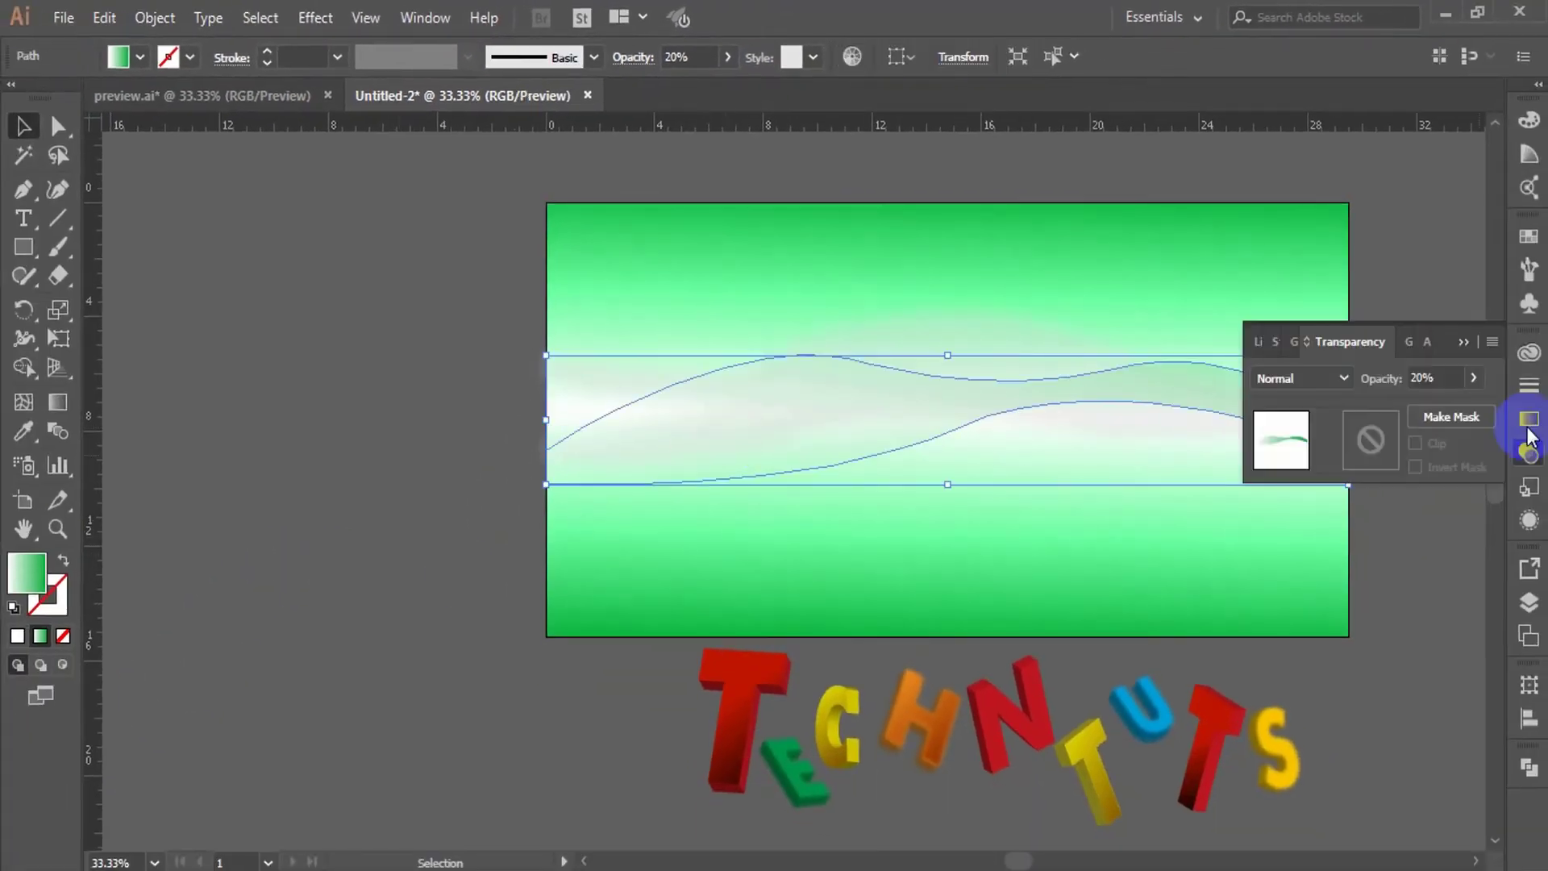
# - Change the 100% stop of the new band's gradient to bright yellow
pyautogui.click(1530, 419)
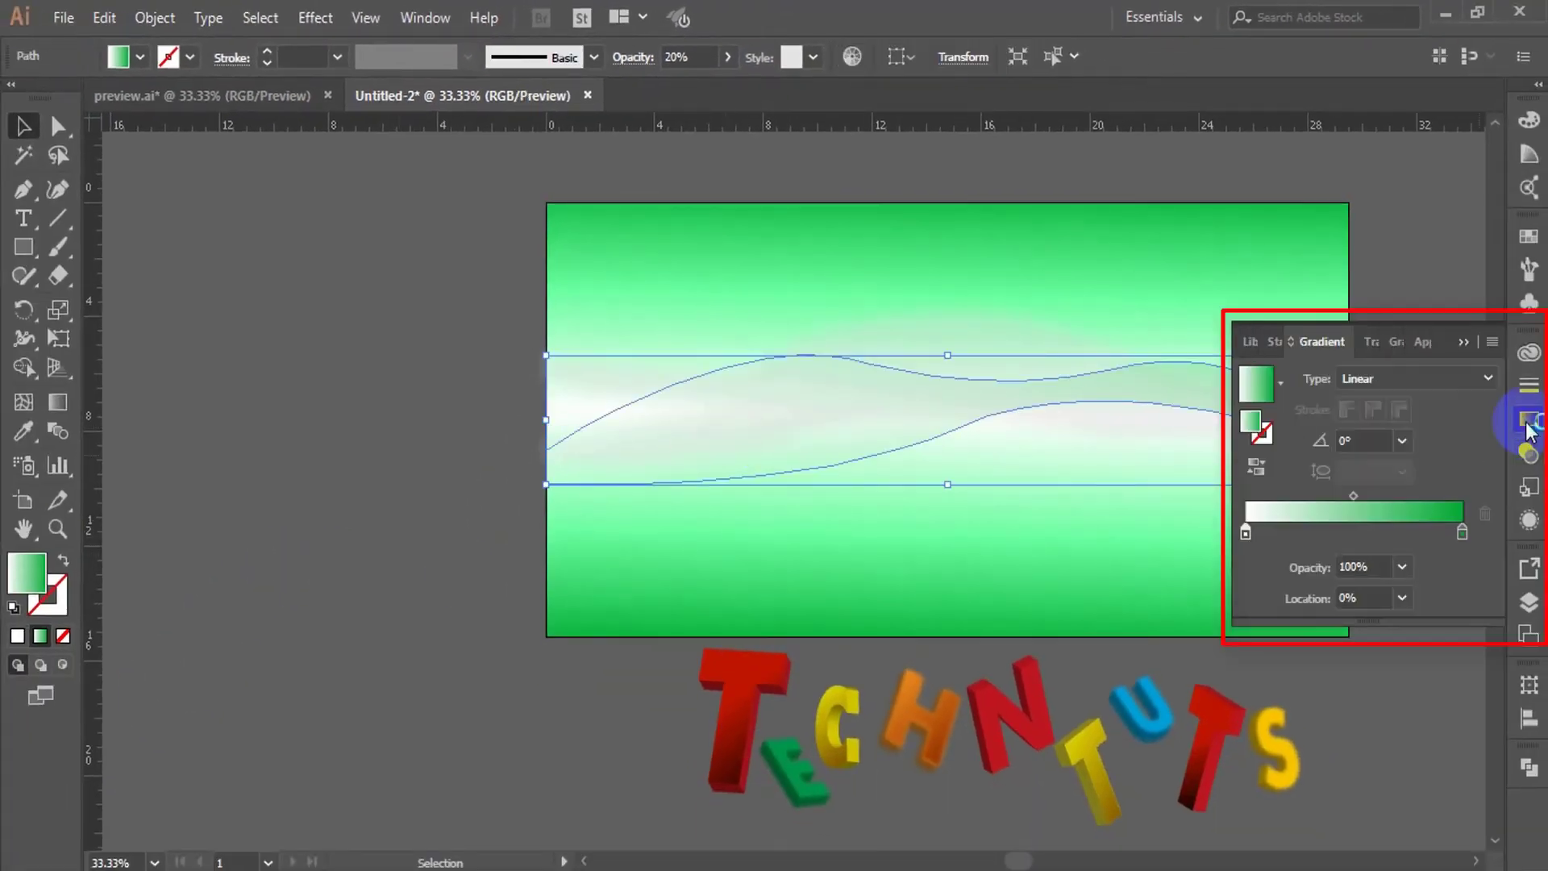
pyautogui.doubleClick(1462, 532)
pyautogui.click(1248, 762)
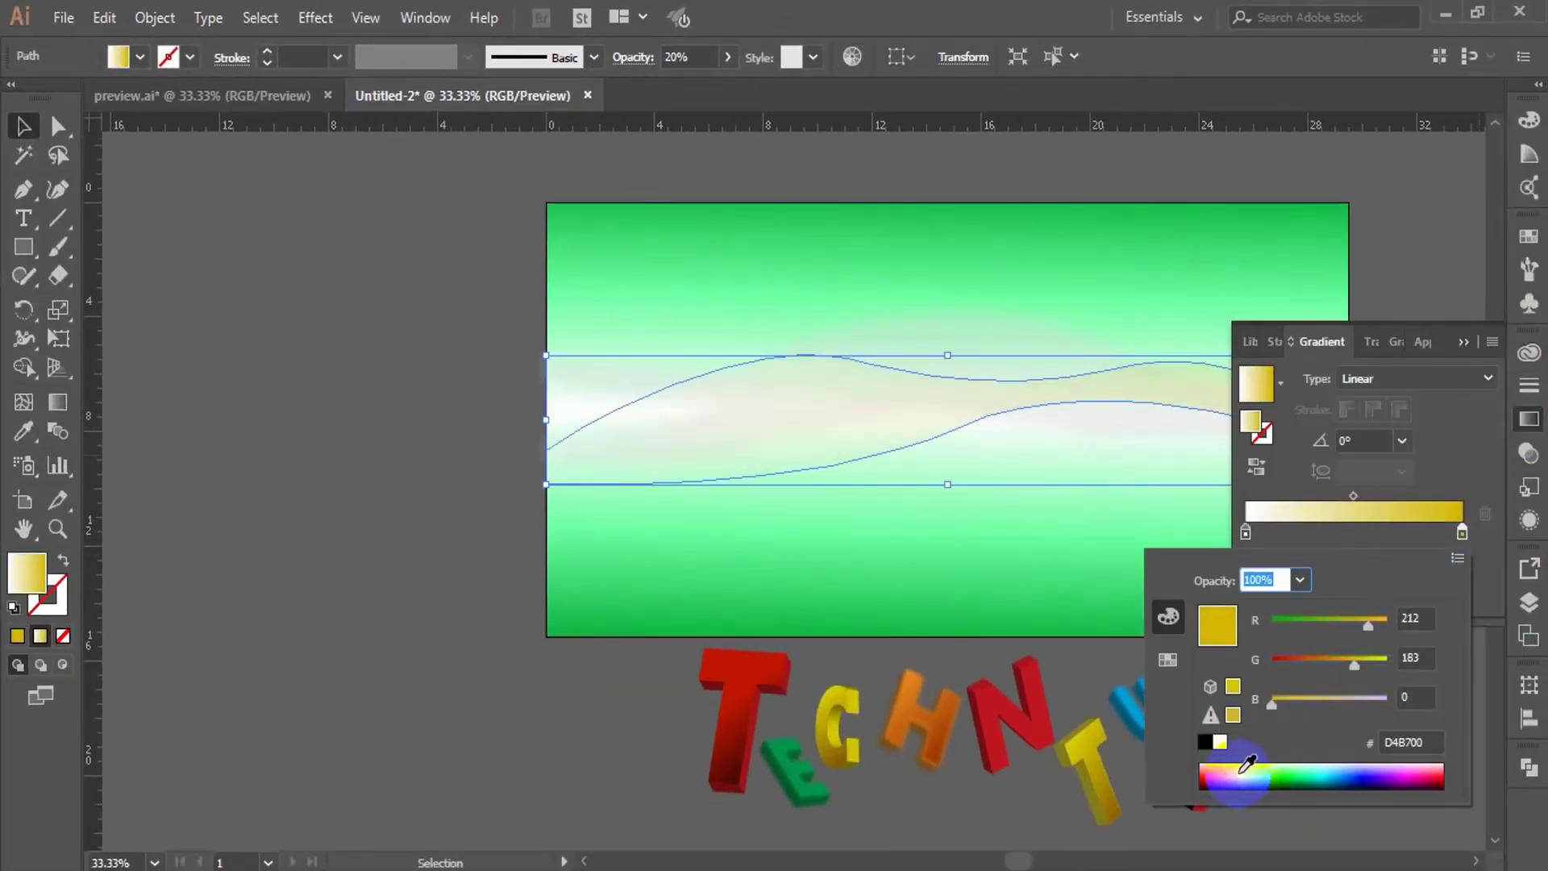
pyautogui.click(1250, 752)
pyautogui.click(1465, 348)
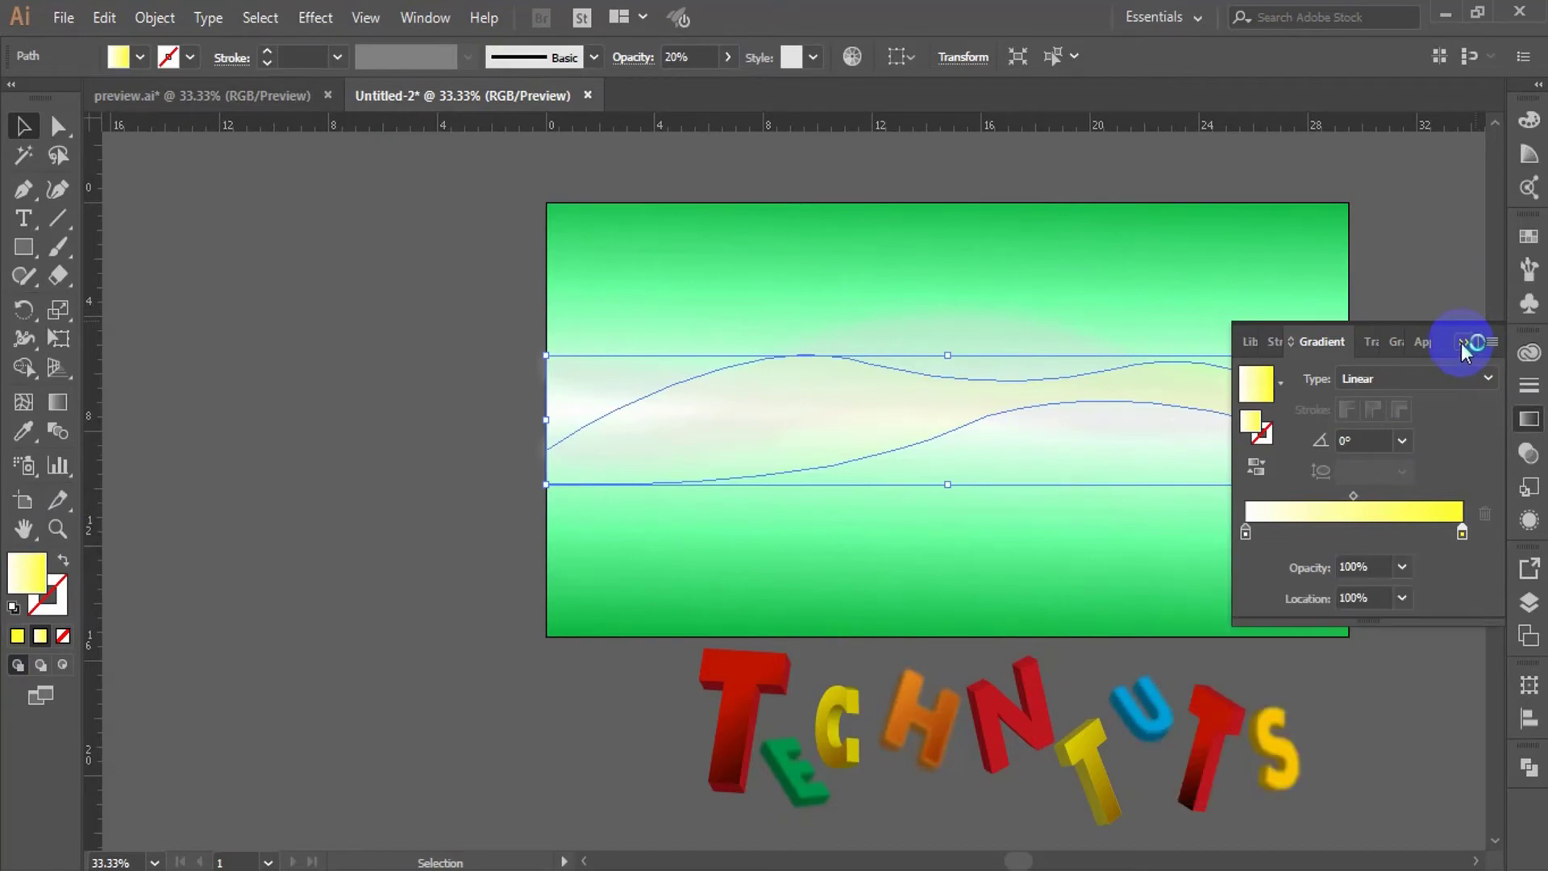
pyautogui.click(1465, 343)
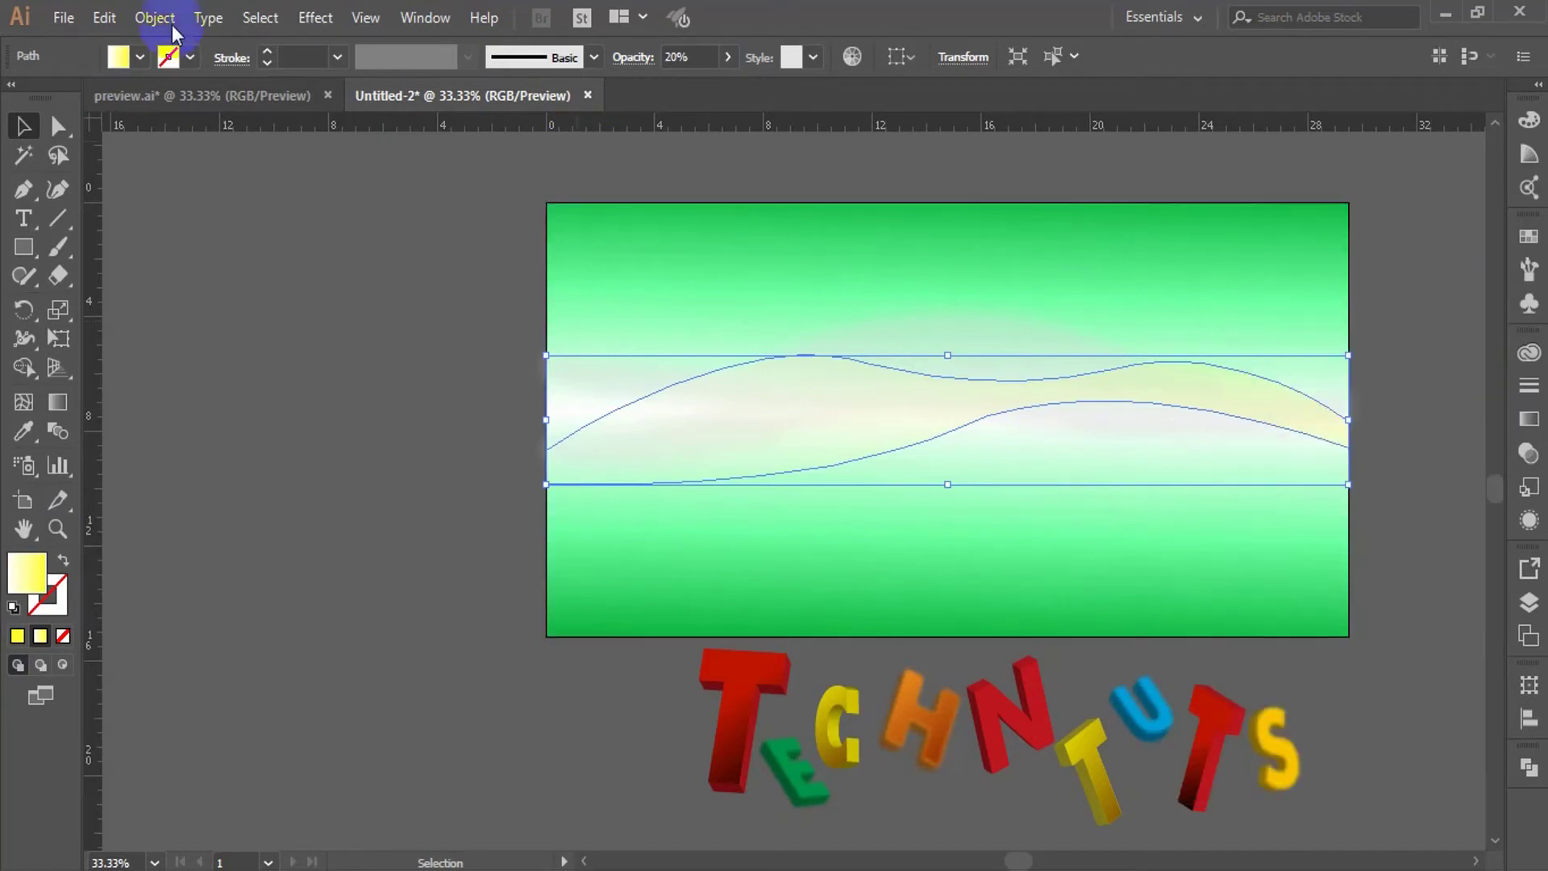
# - Apply a Gaussian Blur with a radius of 72.5 pixels to the white-to-yellow wavy band
pyautogui.click(316, 17)
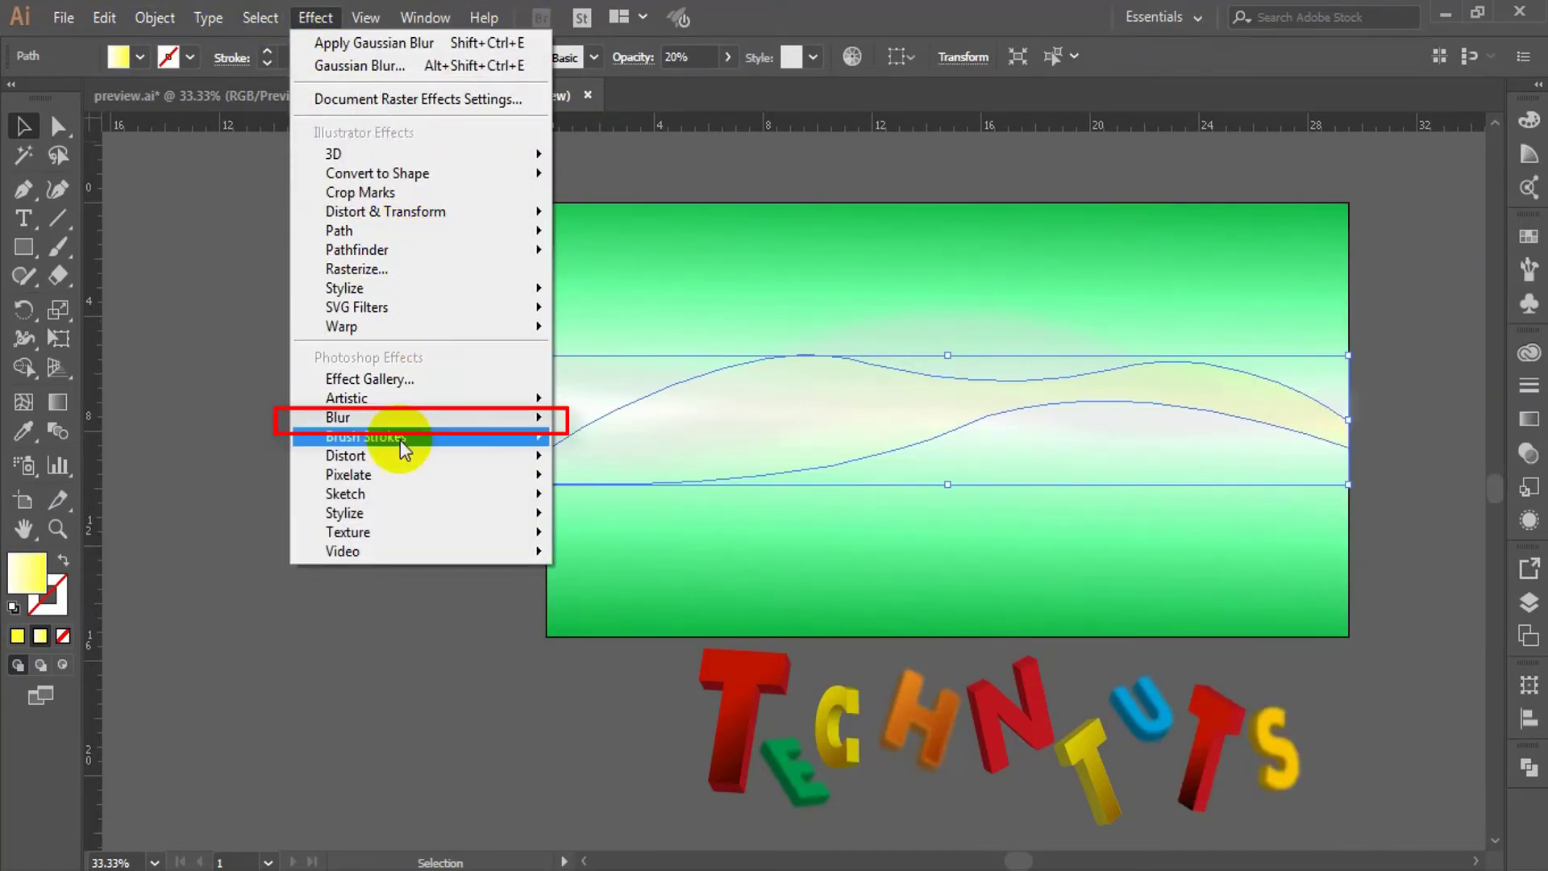
pyautogui.moveTo(406, 418)
pyautogui.click(625, 420)
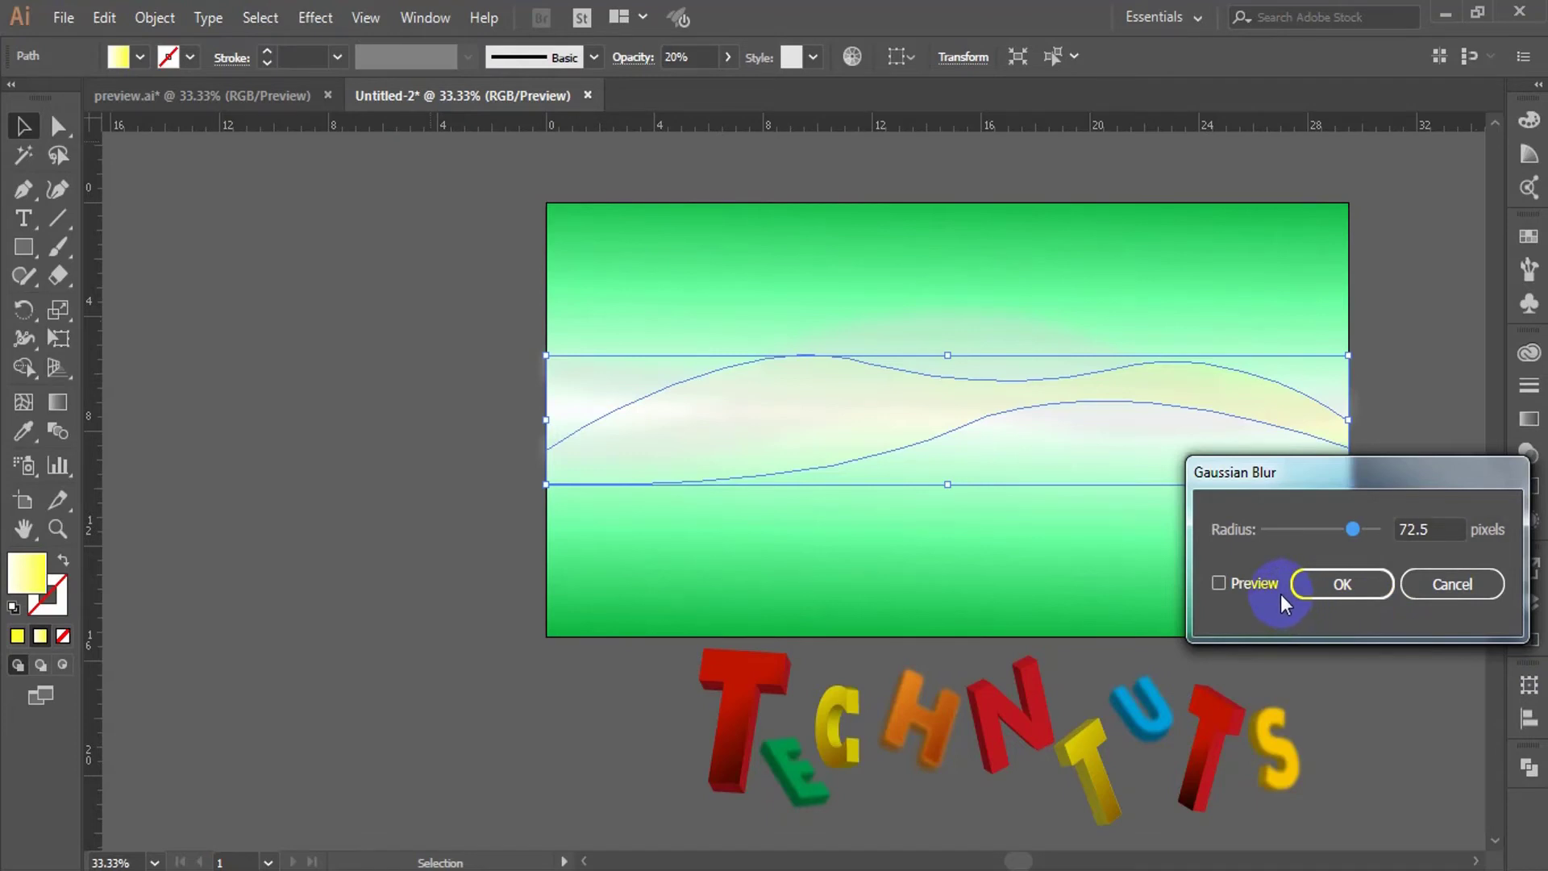
pyautogui.click(1319, 595)
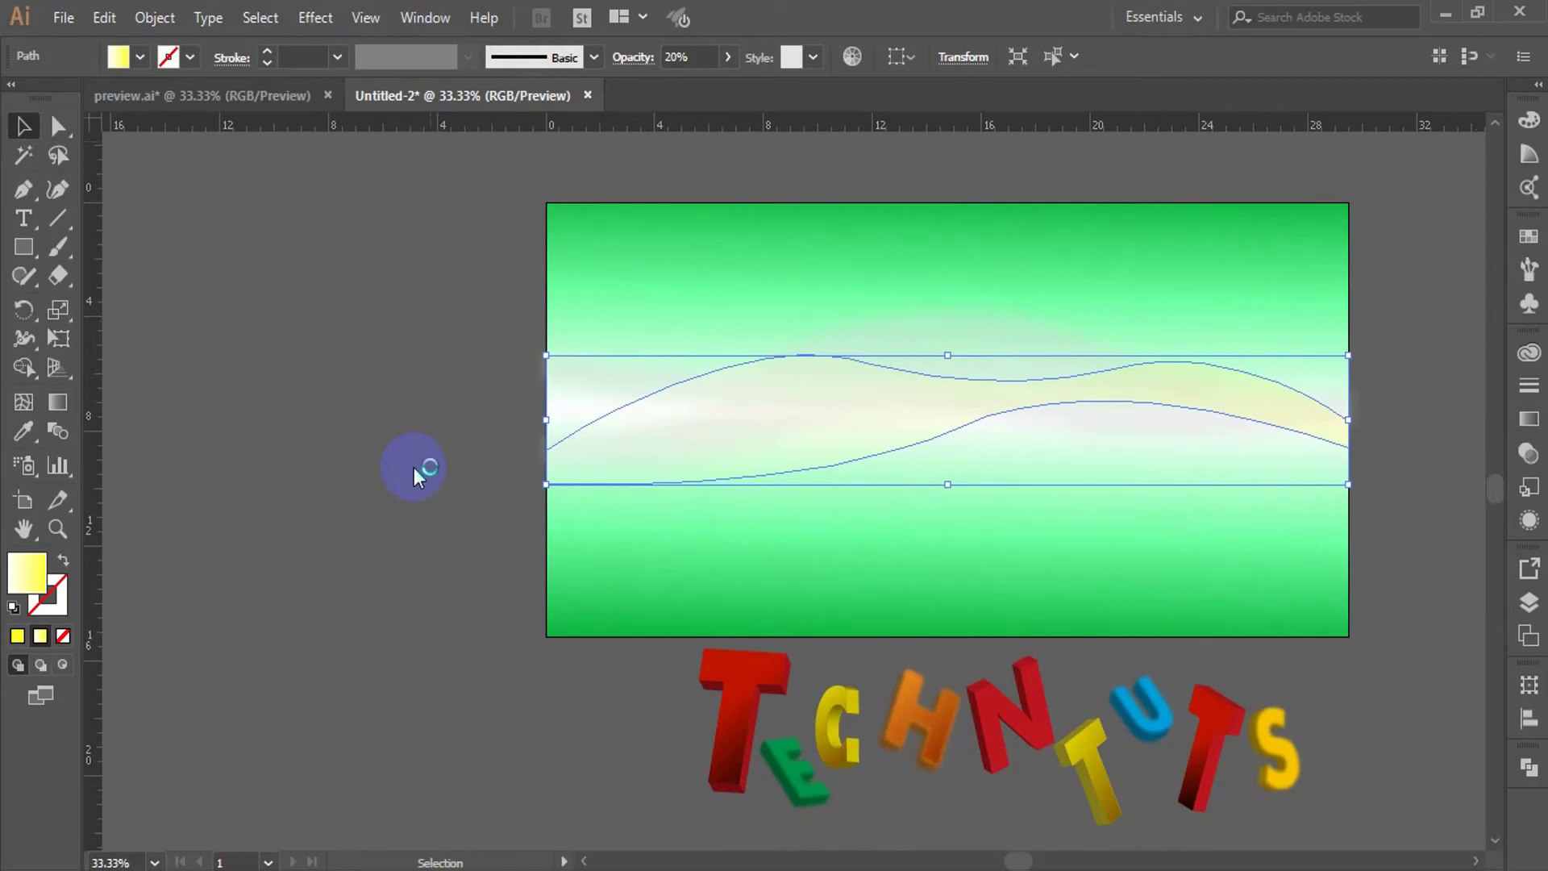
# - Draw a white-filled circle without a stroke, about 1.56 in across, in the upper-left area of the artboard
pyautogui.click(363, 455)
pyautogui.press('z')
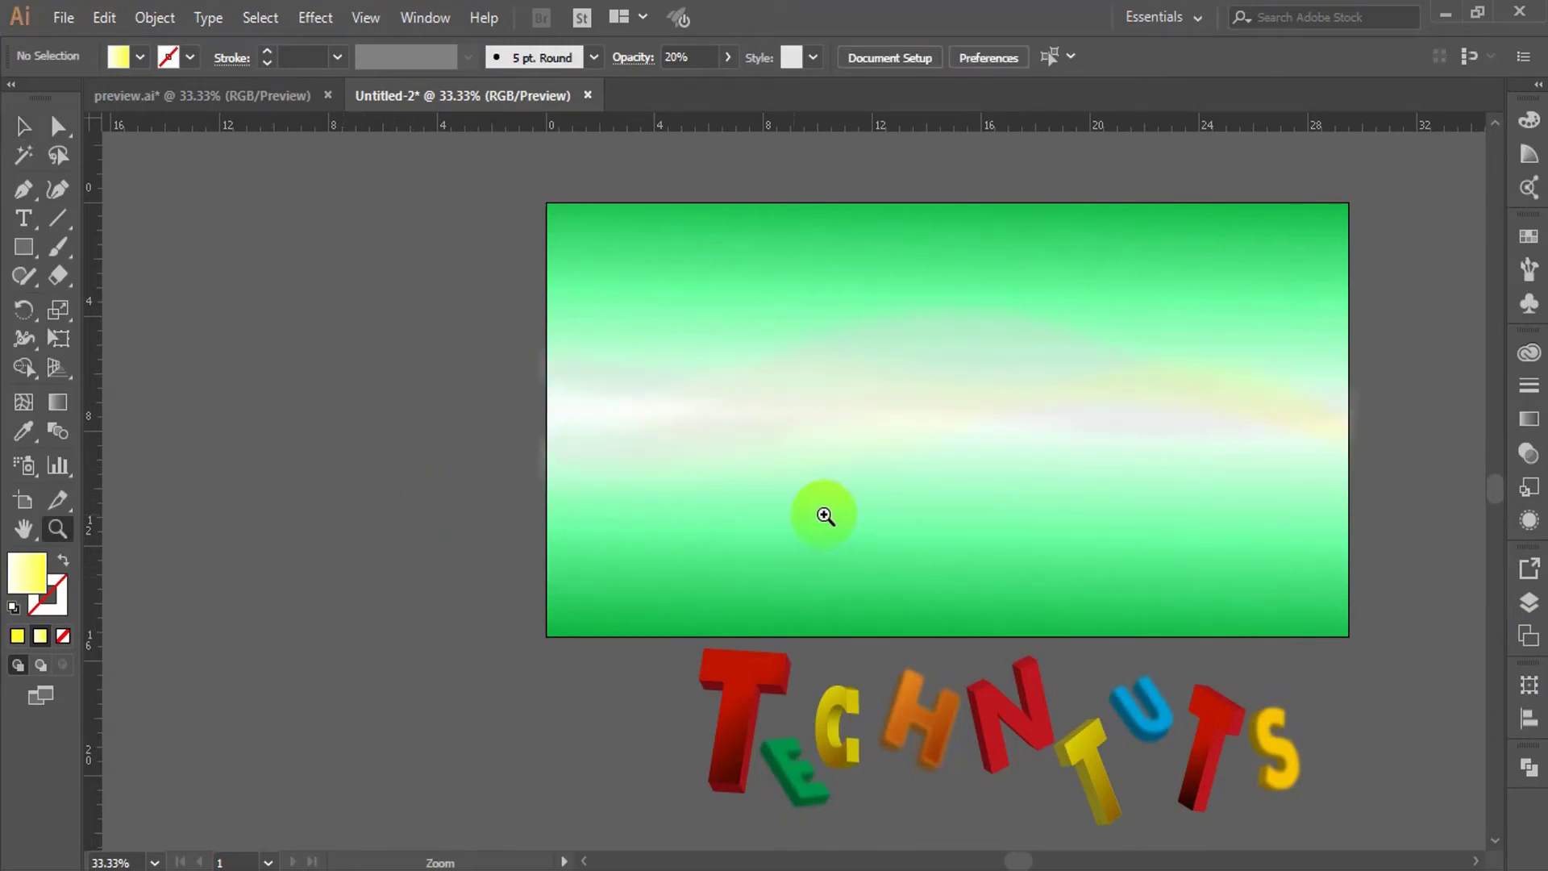
pyautogui.keyDown('alt'); pyautogui.click(957, 491); pyautogui.keyUp('alt')
pyautogui.keyDown('alt'); pyautogui.click(822, 503); pyautogui.keyUp('alt')
pyautogui.click(813, 469)
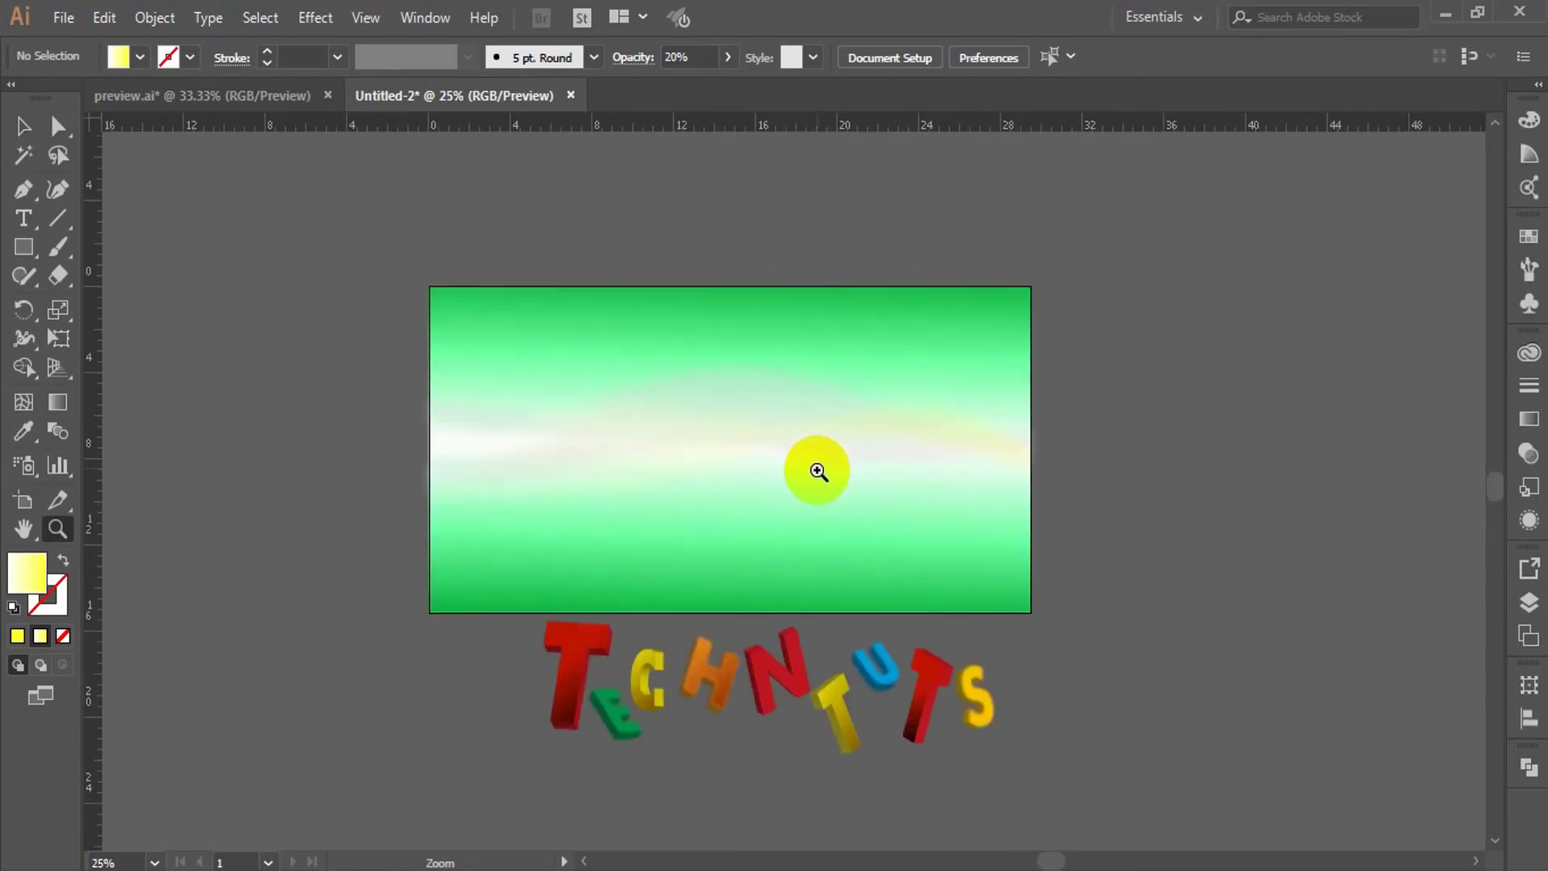
pyautogui.press('v')
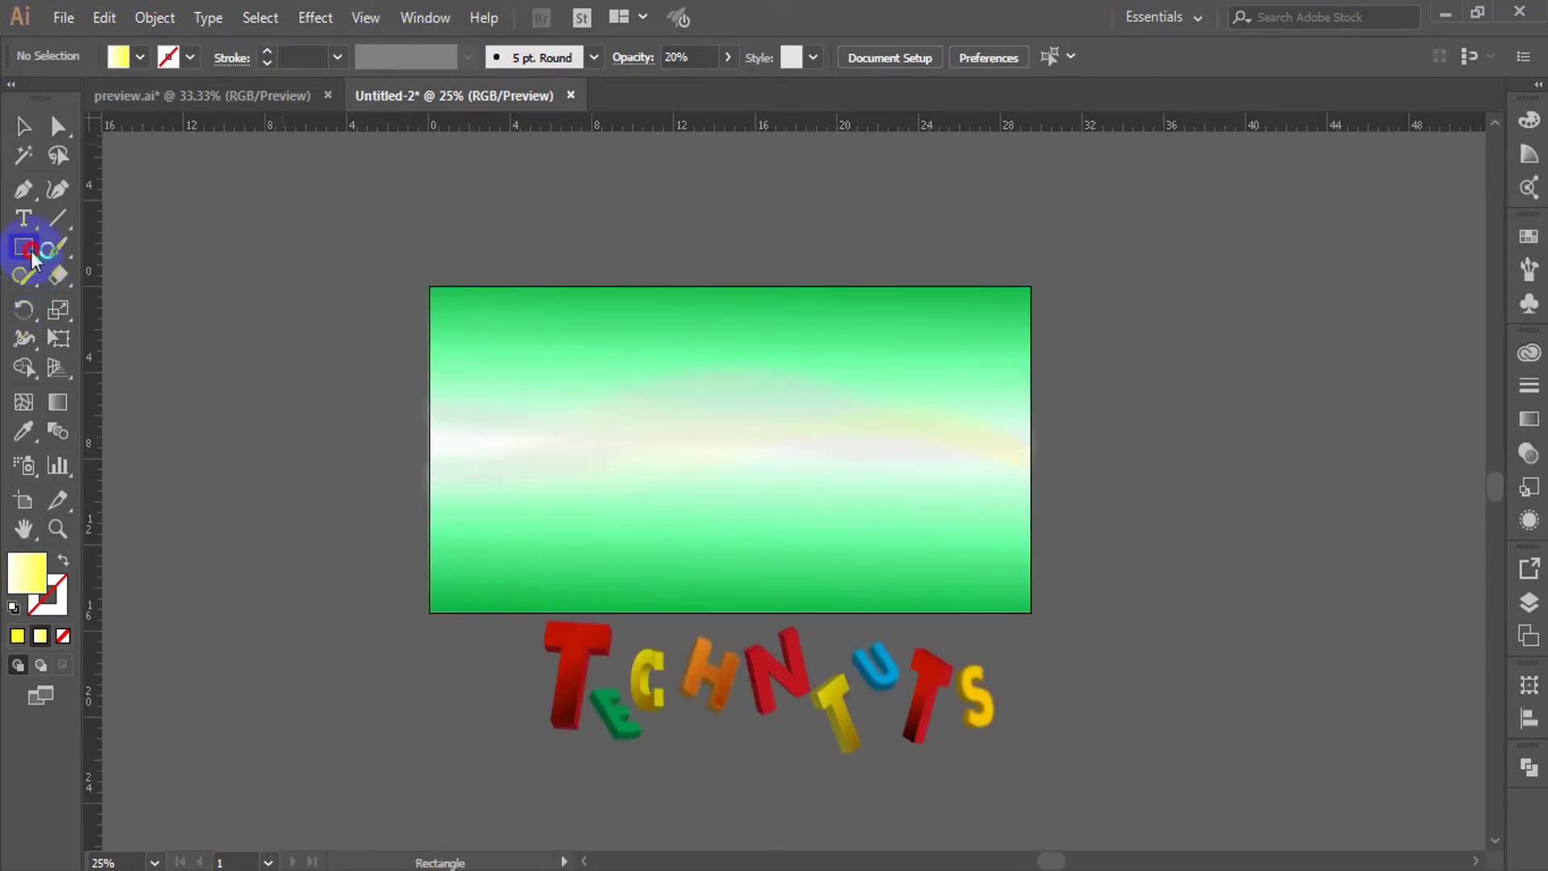
pyautogui.moveTo(31, 250); pyautogui.dragTo(71, 254)
pyautogui.moveTo(71, 255); pyautogui.dragTo(121, 303)
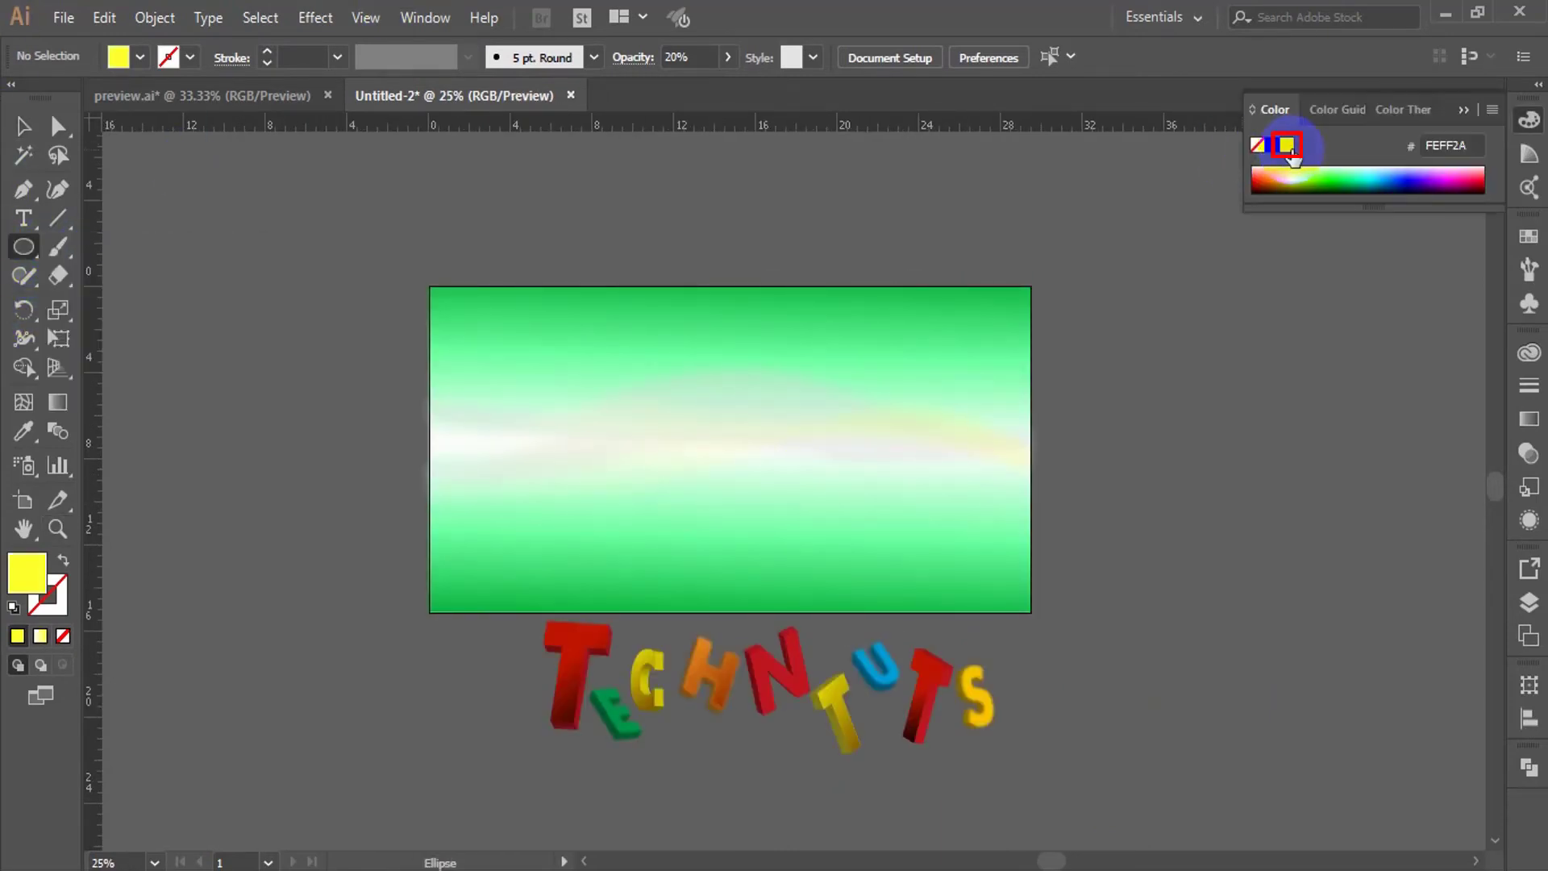
pyautogui.click(1287, 146)
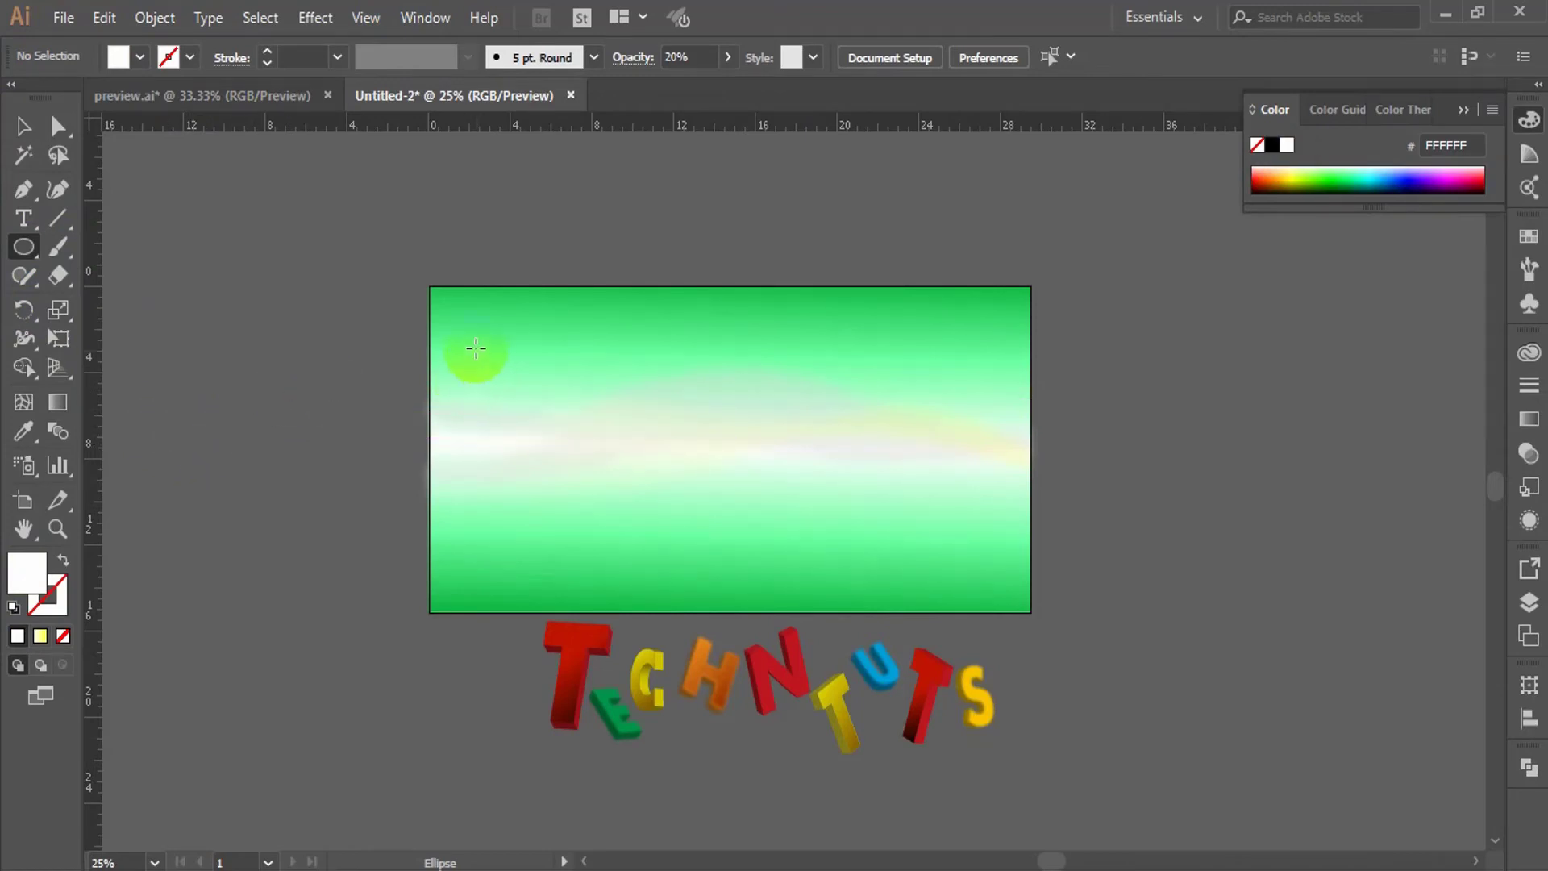
pyautogui.moveTo(475, 352); pyautogui.dragTo(963, 325)
# - Scatter copies of the white circle in large, medium and small sizes across the upper part of the artboard
pyautogui.click(27, 129)
pyautogui.click(234, 249)
pyautogui.hotkey('ctrl', 'c')
pyautogui.hotkey('ctrl', 'v')
pyautogui.click(309, 414)
pyautogui.click(406, 524)
pyautogui.click(1024, 408)
pyautogui.click(867, 377)
# - Copy the white circles in mixed sizes to the lower left, lower centre and lower right of the artboard
pyautogui.moveTo(963, 324); pyautogui.dragTo(486, 504)
pyautogui.moveTo(498, 365); pyautogui.dragTo(580, 482)
pyautogui.moveTo(579, 475); pyautogui.dragTo(463, 504)
pyautogui.moveTo(513, 395); pyautogui.dragTo(781, 477)
pyautogui.click(371, 365)
pyautogui.moveTo(575, 482); pyautogui.dragTo(814, 460)
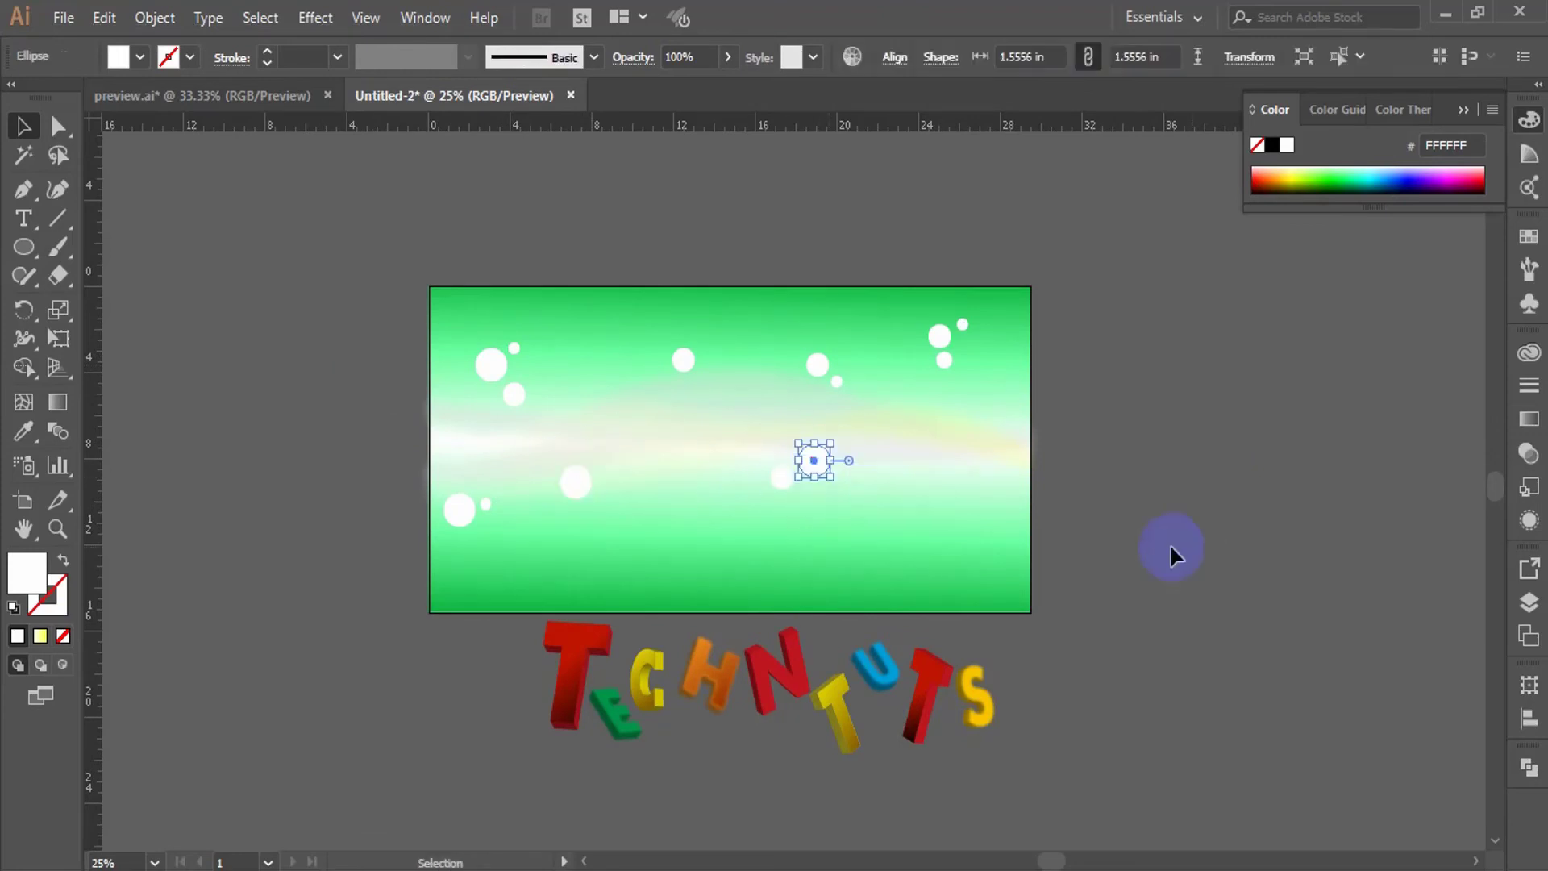
pyautogui.click(1171, 548)
pyautogui.moveTo(837, 382); pyautogui.dragTo(978, 477)
pyautogui.click(1144, 486)
pyautogui.moveTo(781, 477); pyautogui.dragTo(963, 472)
pyautogui.click(1155, 582)
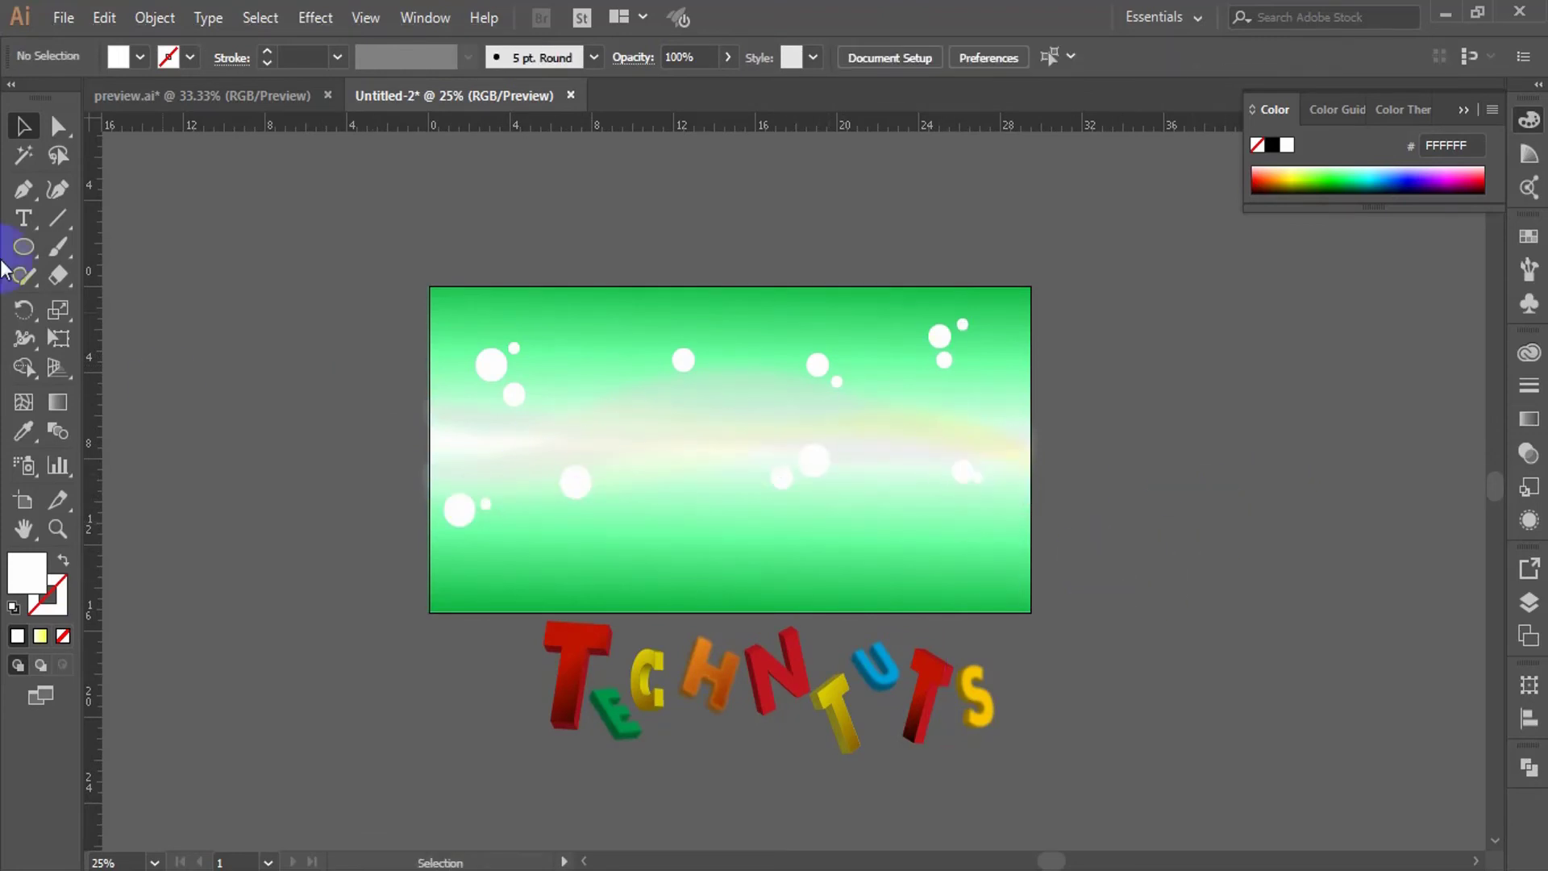
# - Make an unfilled circle with a white 2 pt stroke and place it beside the white circles at the artboard's upper left
pyautogui.moveTo(325, 357)
pyautogui.mouseDown()
pyautogui.moveTo(361, 393)
pyautogui.moveTo(522, 357)
pyautogui.moveTo(566, 369)
pyautogui.moveTo(557, 391)
pyautogui.mouseUp()
pyautogui.click(63, 560)
pyautogui.click(246, 530)
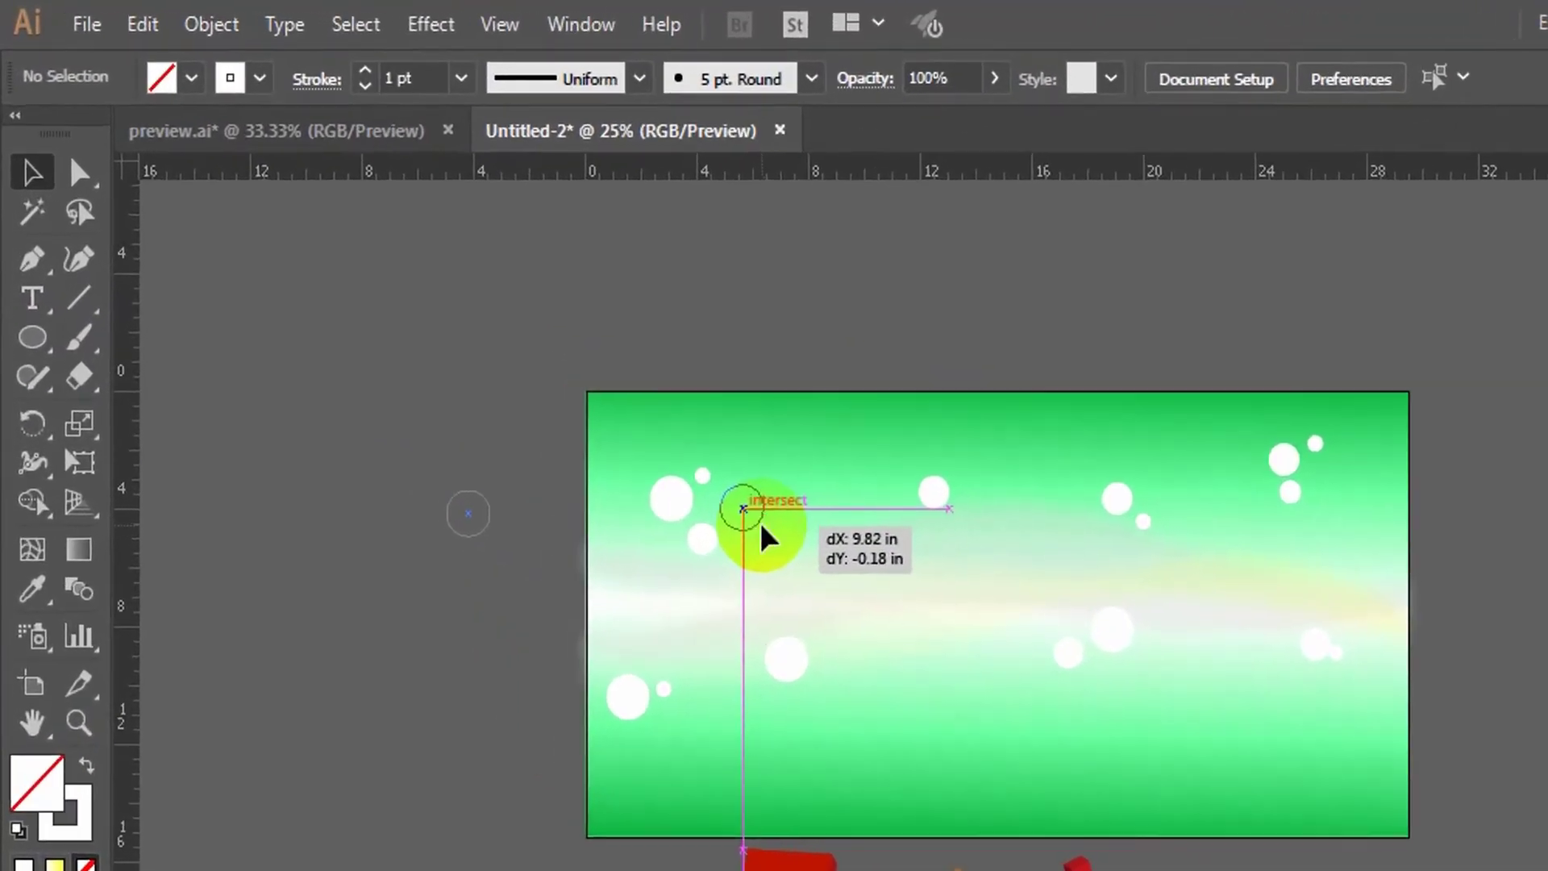
pyautogui.click(556, 393)
pyautogui.click(558, 394)
pyautogui.click(271, 52)
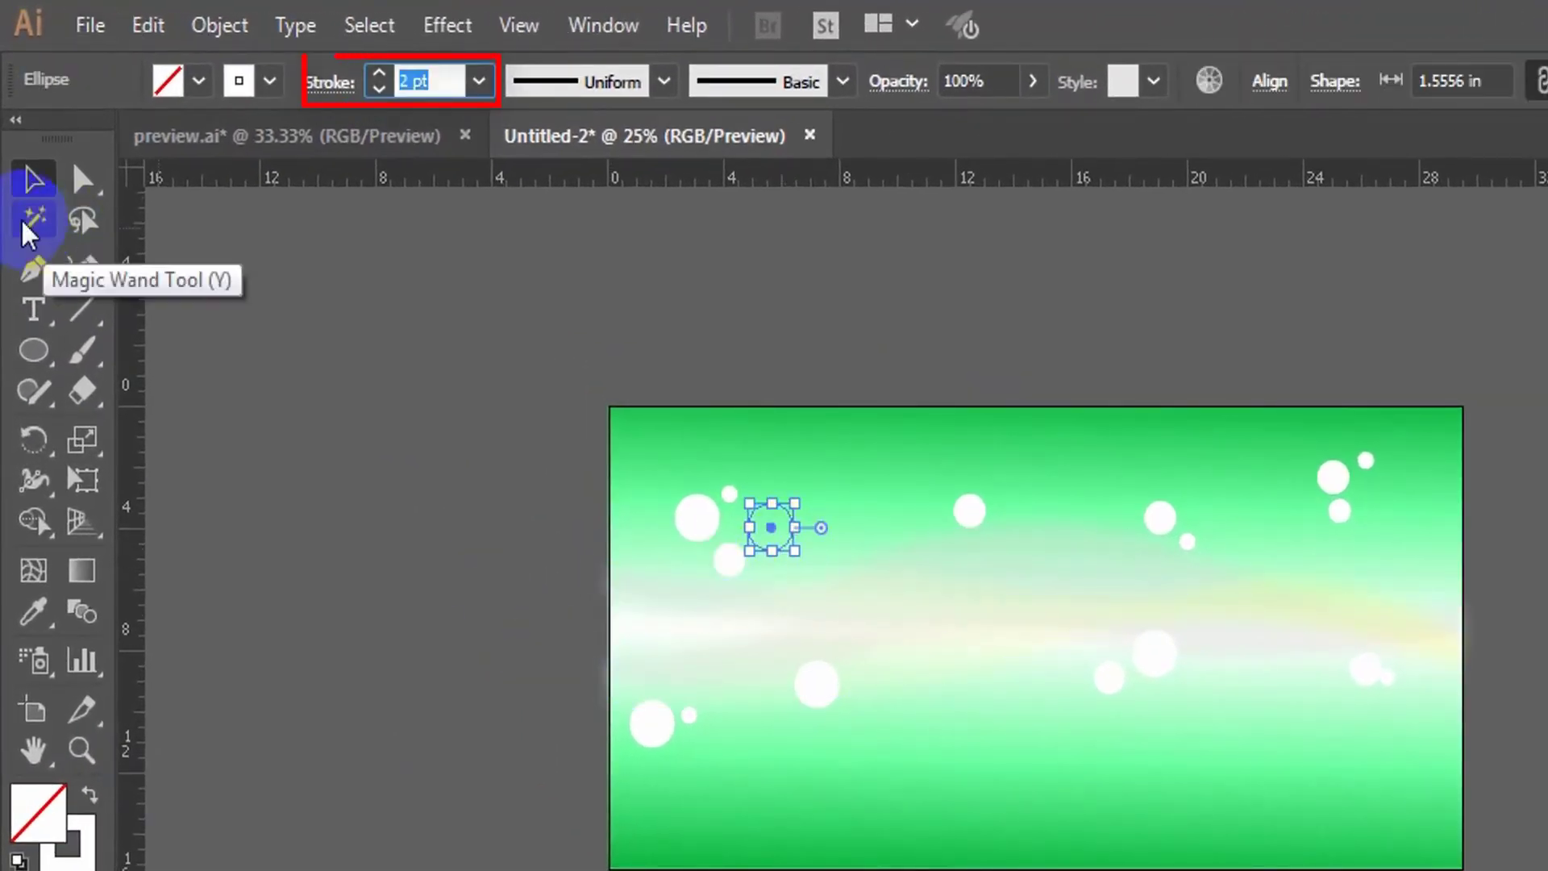
pyautogui.click(197, 250)
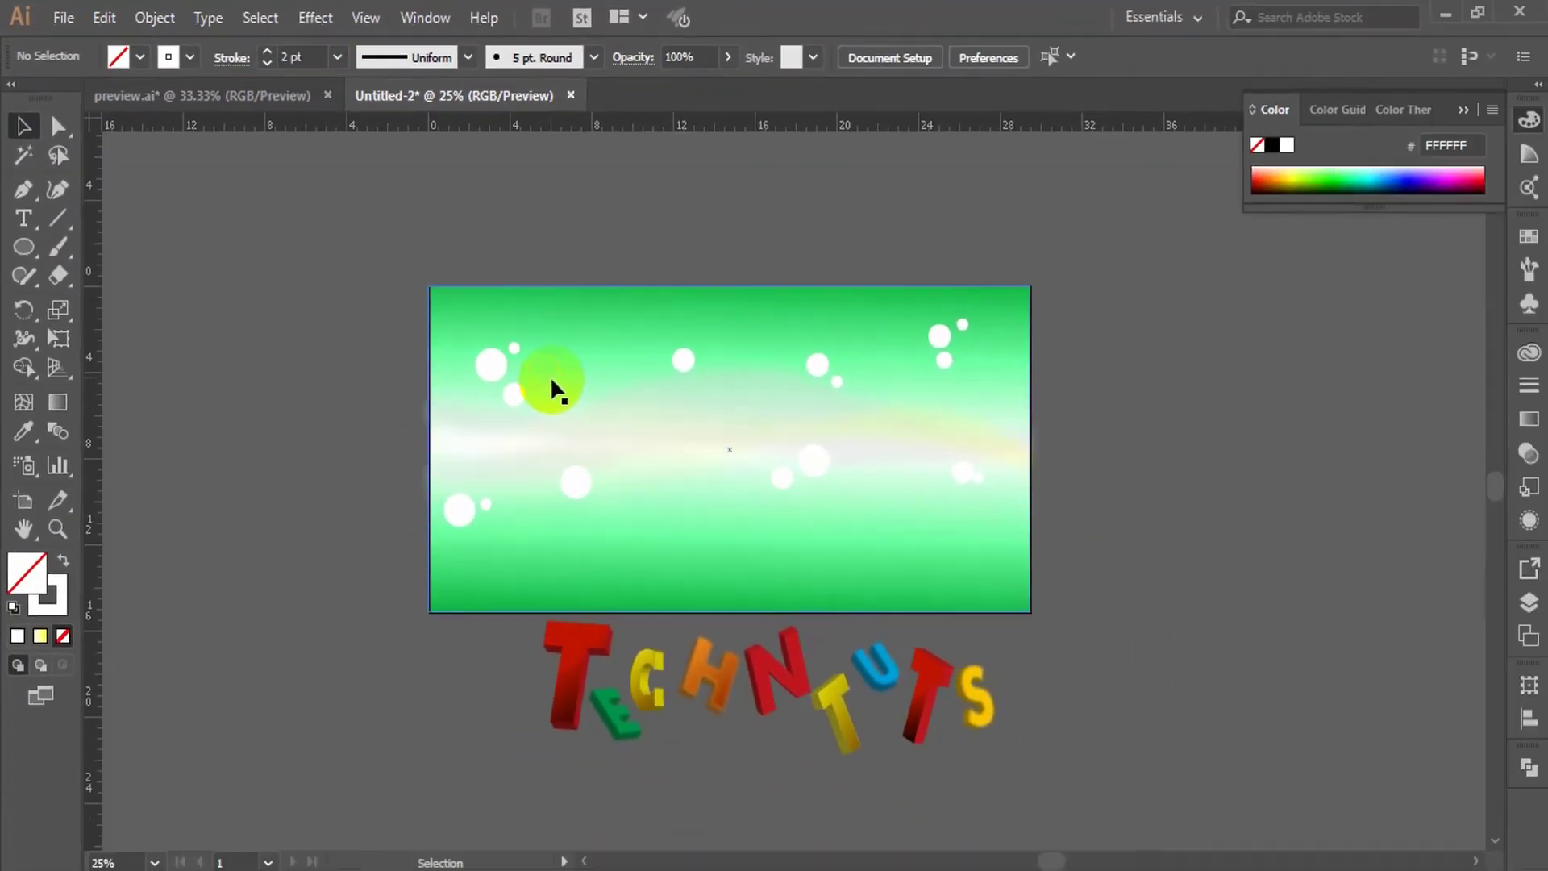
# - Scatter copies of the outlined circle among the white circles across the upper and lower parts of the artboard
pyautogui.moveTo(779, 551); pyautogui.dragTo(659, 484)
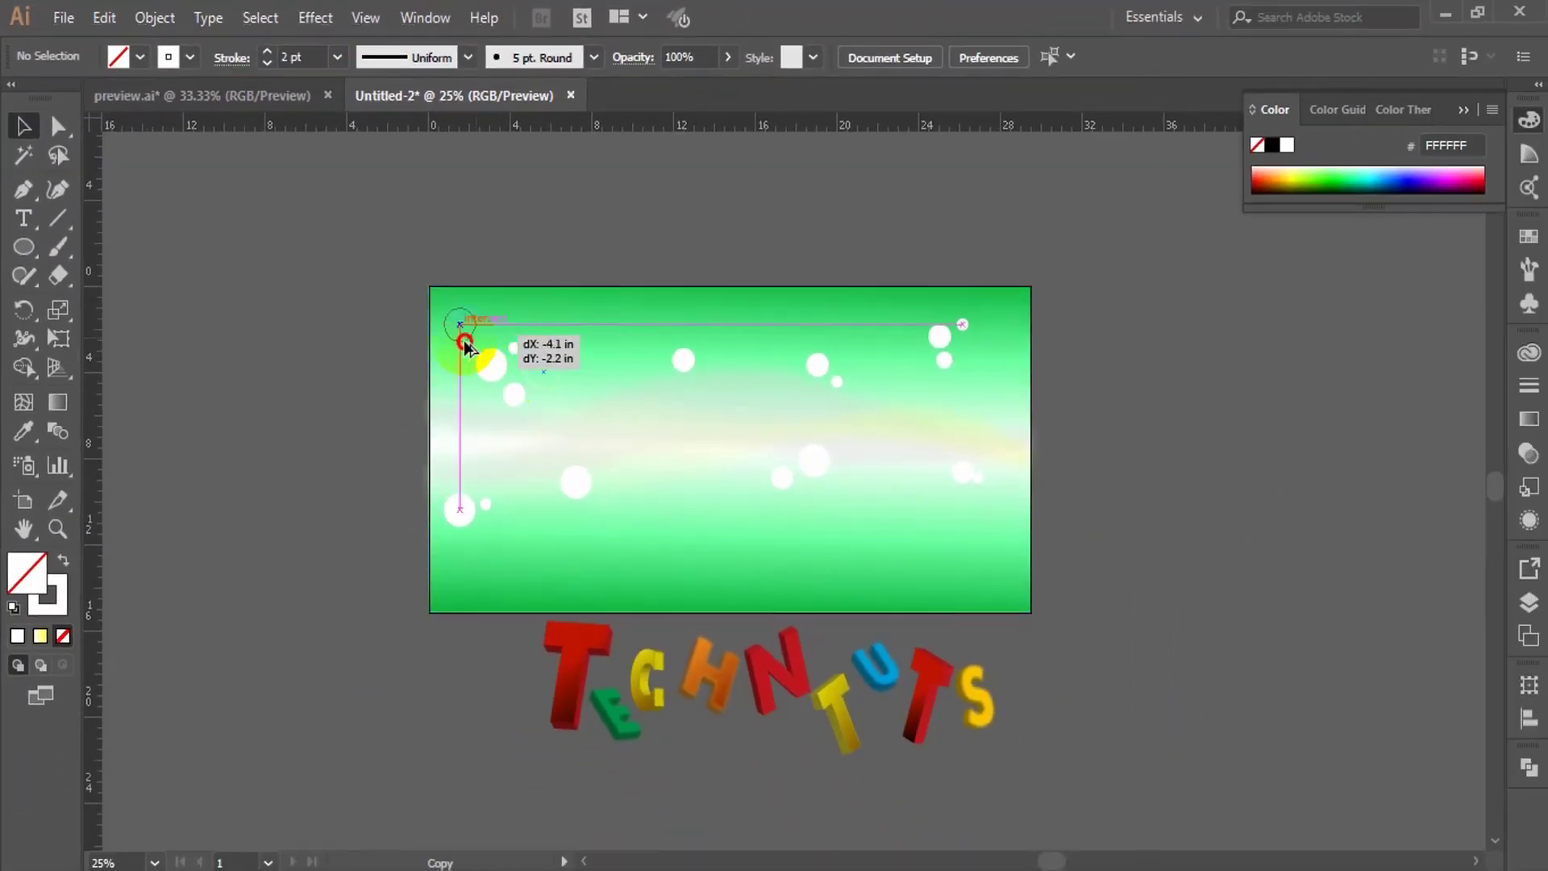
pyautogui.moveTo(465, 342); pyautogui.dragTo(833, 330)
pyautogui.click(426, 555)
pyautogui.click(723, 335)
pyautogui.moveTo(834, 346); pyautogui.dragTo(906, 502)
pyautogui.click(1014, 396)
pyautogui.click(1127, 418)
pyautogui.moveTo(905, 499); pyautogui.dragTo(696, 500)
# - Draw a small unfilled square with a white 2 pt stroke and place tilted copies of it among the circles
pyautogui.moveTo(23, 246); pyautogui.dragTo(125, 250)
pyautogui.moveTo(280, 386); pyautogui.dragTo(309, 409)
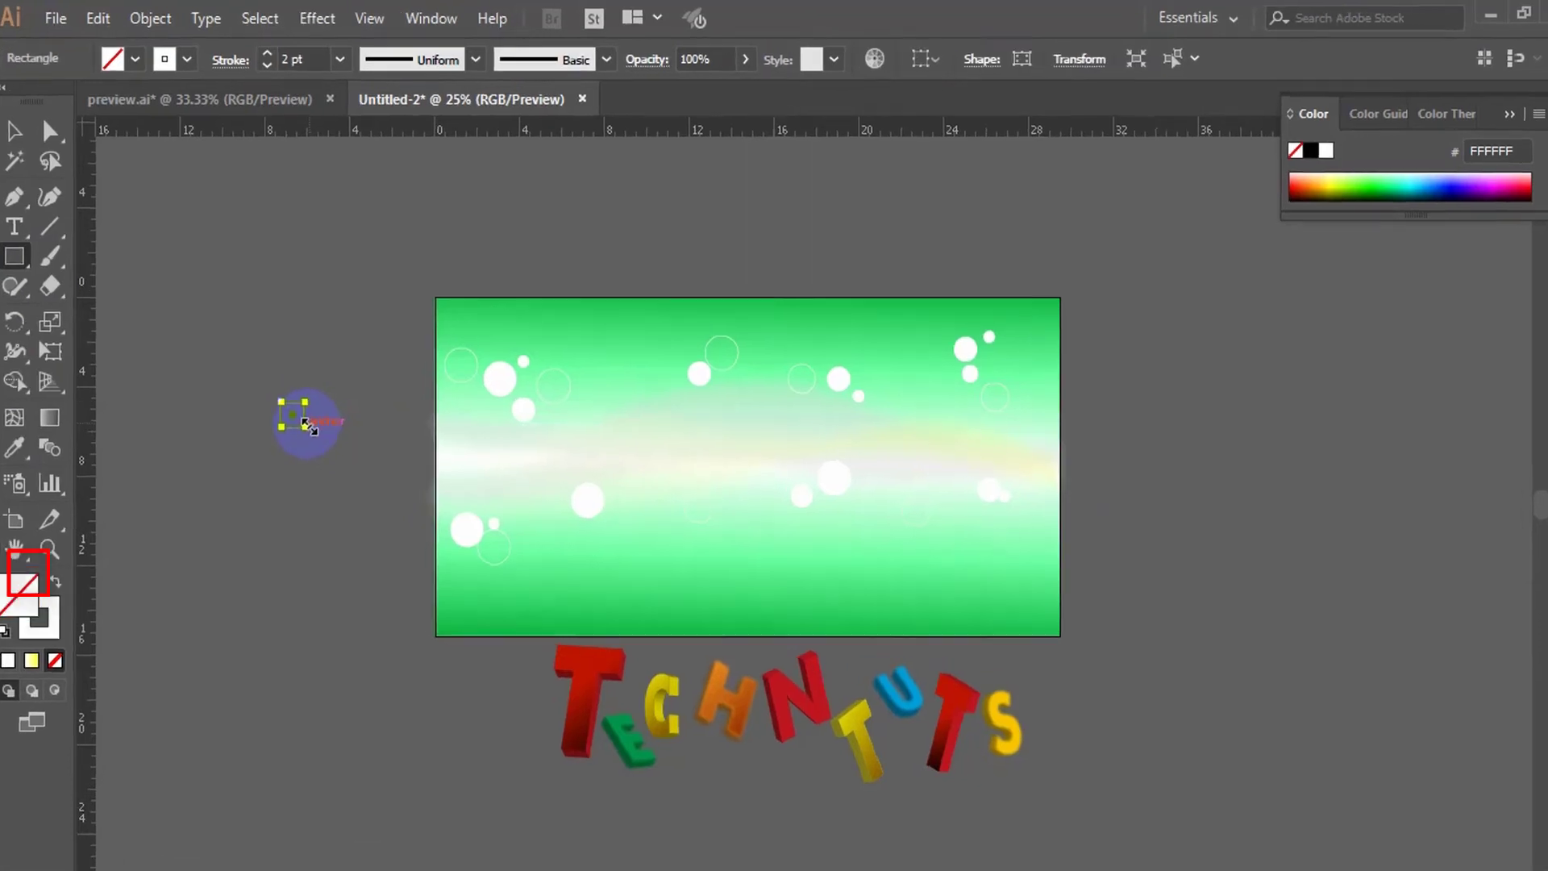
pyautogui.click(329, 632)
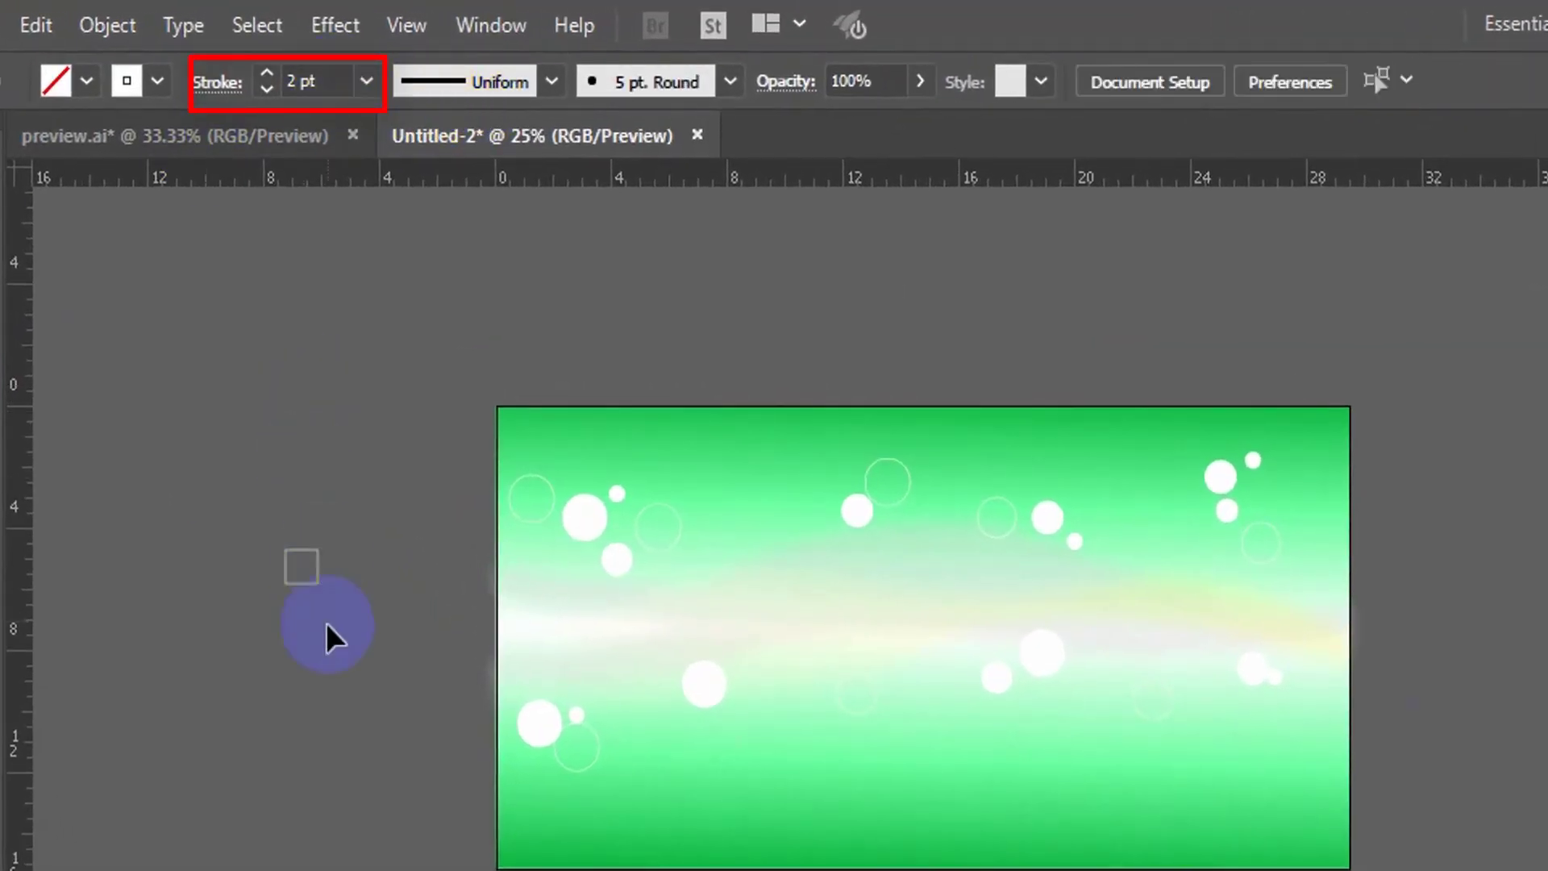
pyautogui.moveTo(316, 583); pyautogui.dragTo(709, 538)
pyautogui.moveTo(578, 376); pyautogui.dragTo(556, 501)
pyautogui.click(351, 278)
pyautogui.click(552, 536)
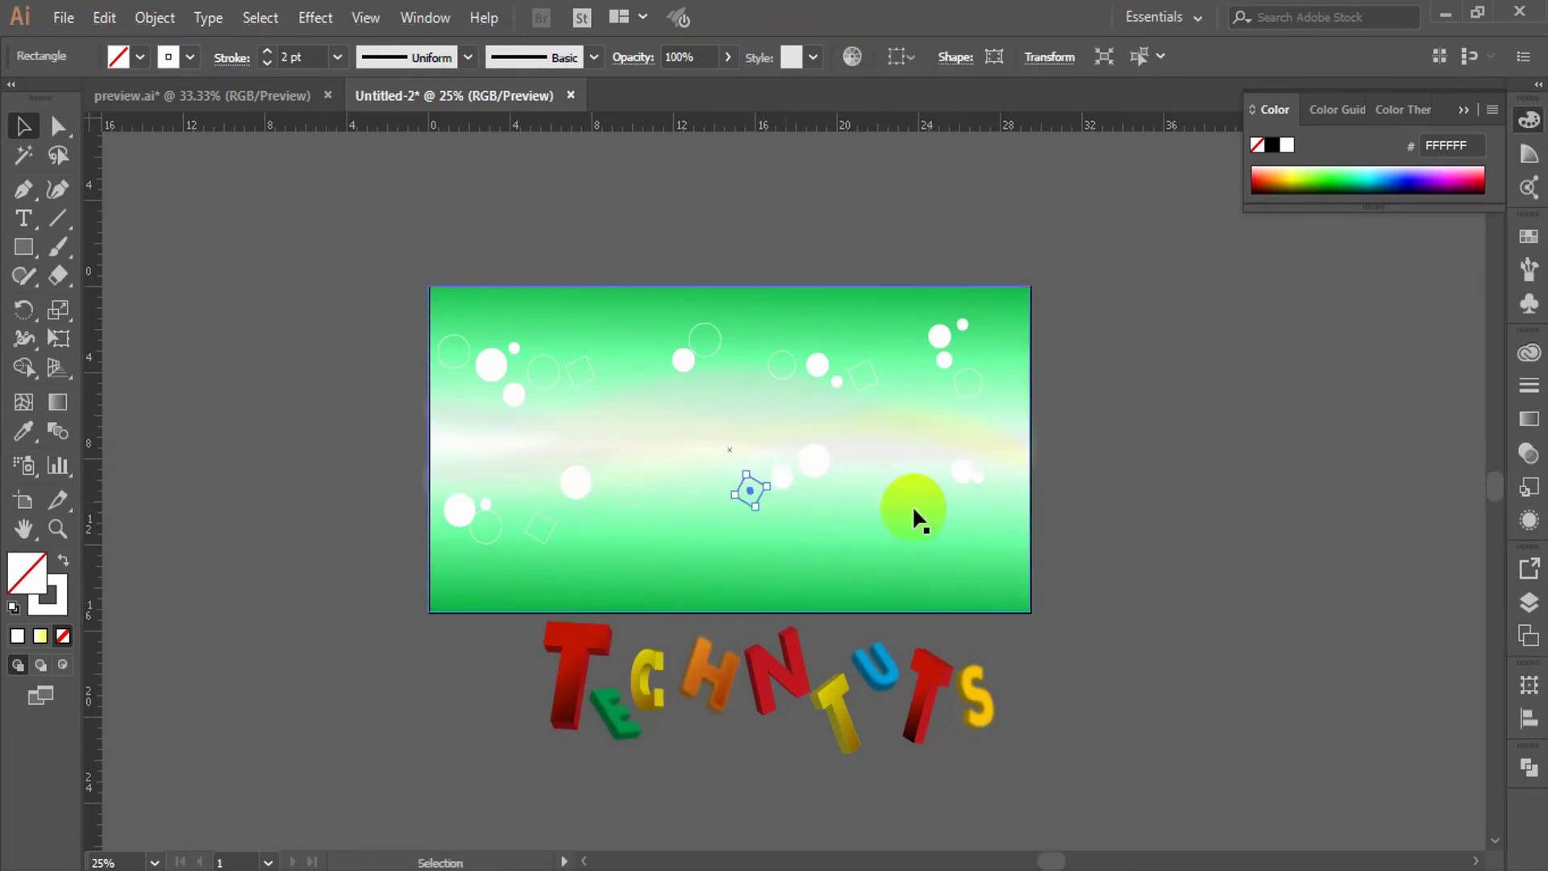
# - Add more outlined squares, including smaller ones, near the circle clusters in the upper and lower parts of the artboard
pyautogui.moveTo(912, 508); pyautogui.dragTo(1013, 452)
pyautogui.click(950, 510)
pyautogui.moveTo(1020, 469); pyautogui.dragTo(1003, 453)
pyautogui.moveTo(1003, 452); pyautogui.dragTo(839, 347)
pyautogui.moveTo(838, 347); pyautogui.dragTo(416, 470)
pyautogui.moveTo(476, 397); pyautogui.dragTo(517, 546)
pyautogui.click(363, 338)
# - Select the whole TECHNTUTS lettering below the artboard and move it onto the middle of the background
pyautogui.click(540, 650)
pyautogui.moveTo(487, 621); pyautogui.dragTo(1183, 816)
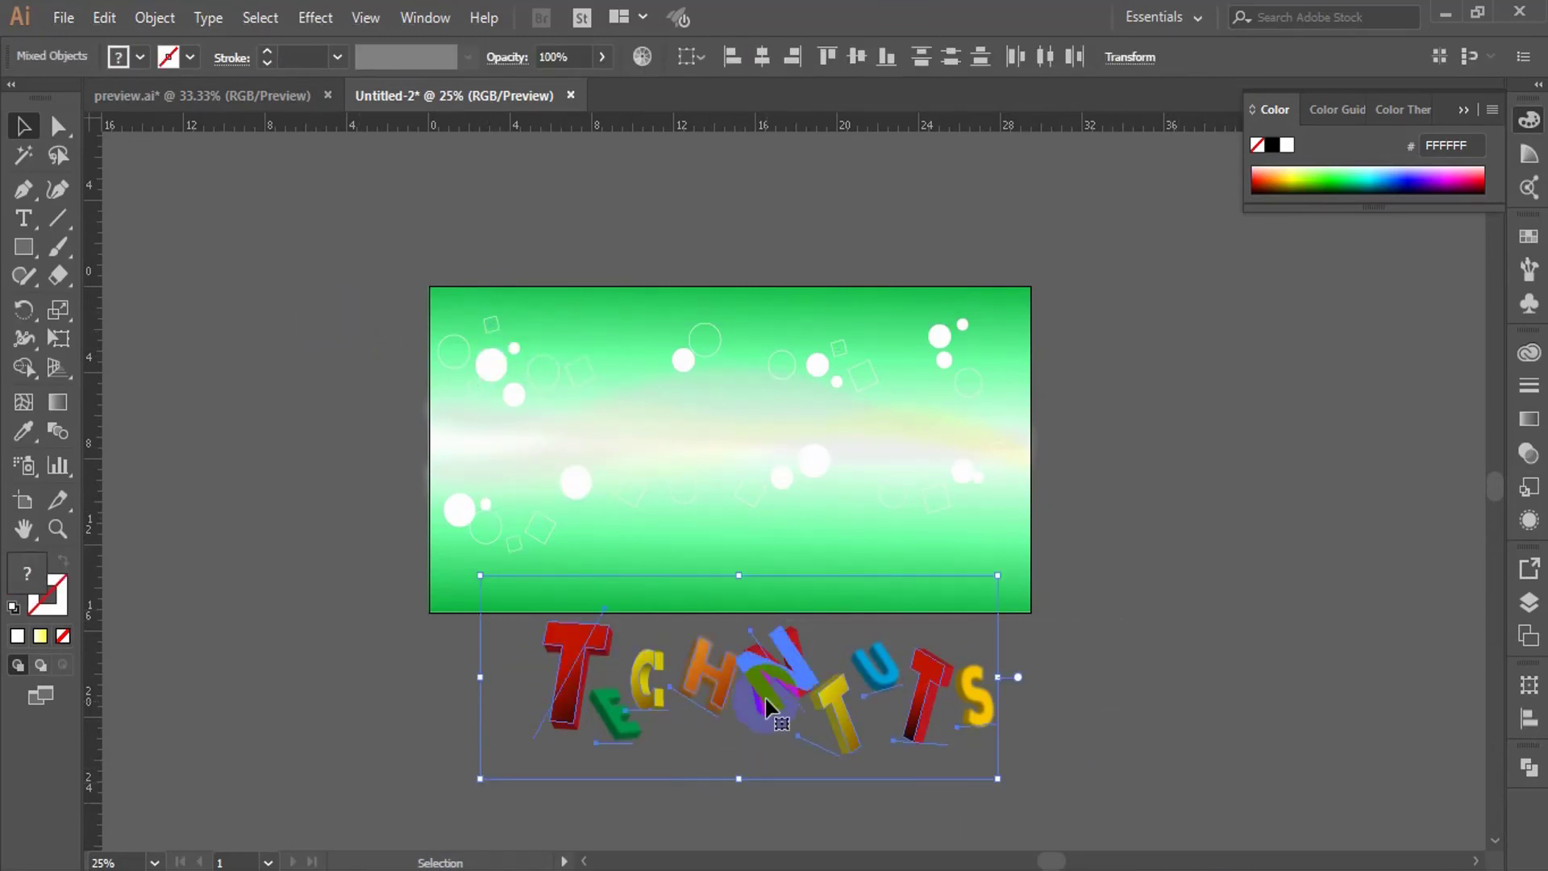
pyautogui.moveTo(766, 708); pyautogui.dragTo(728, 462)
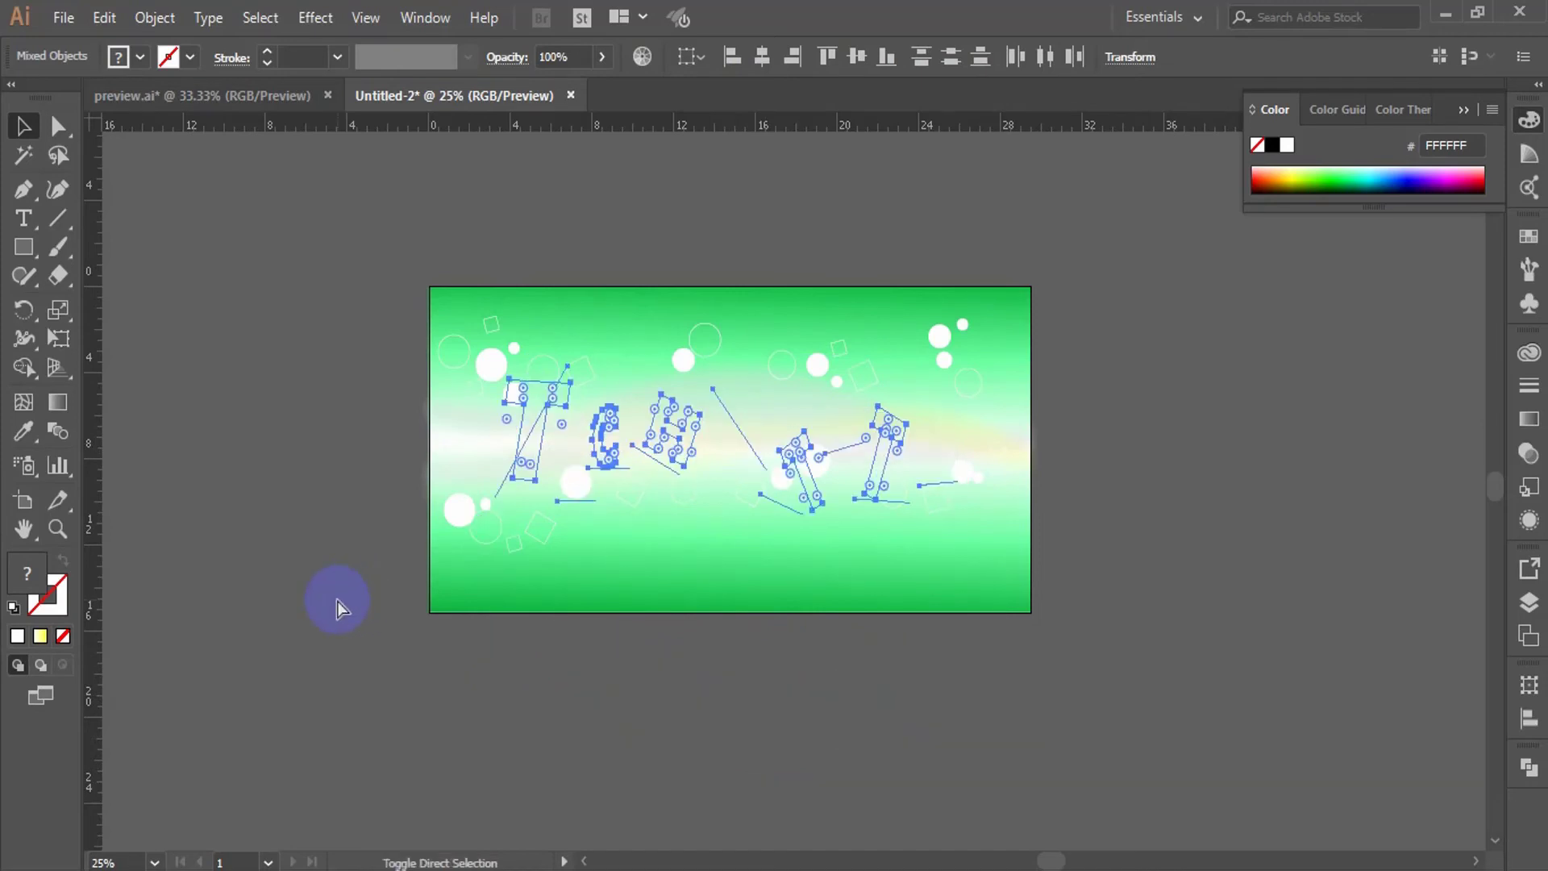
pyautogui.press('ctrl')
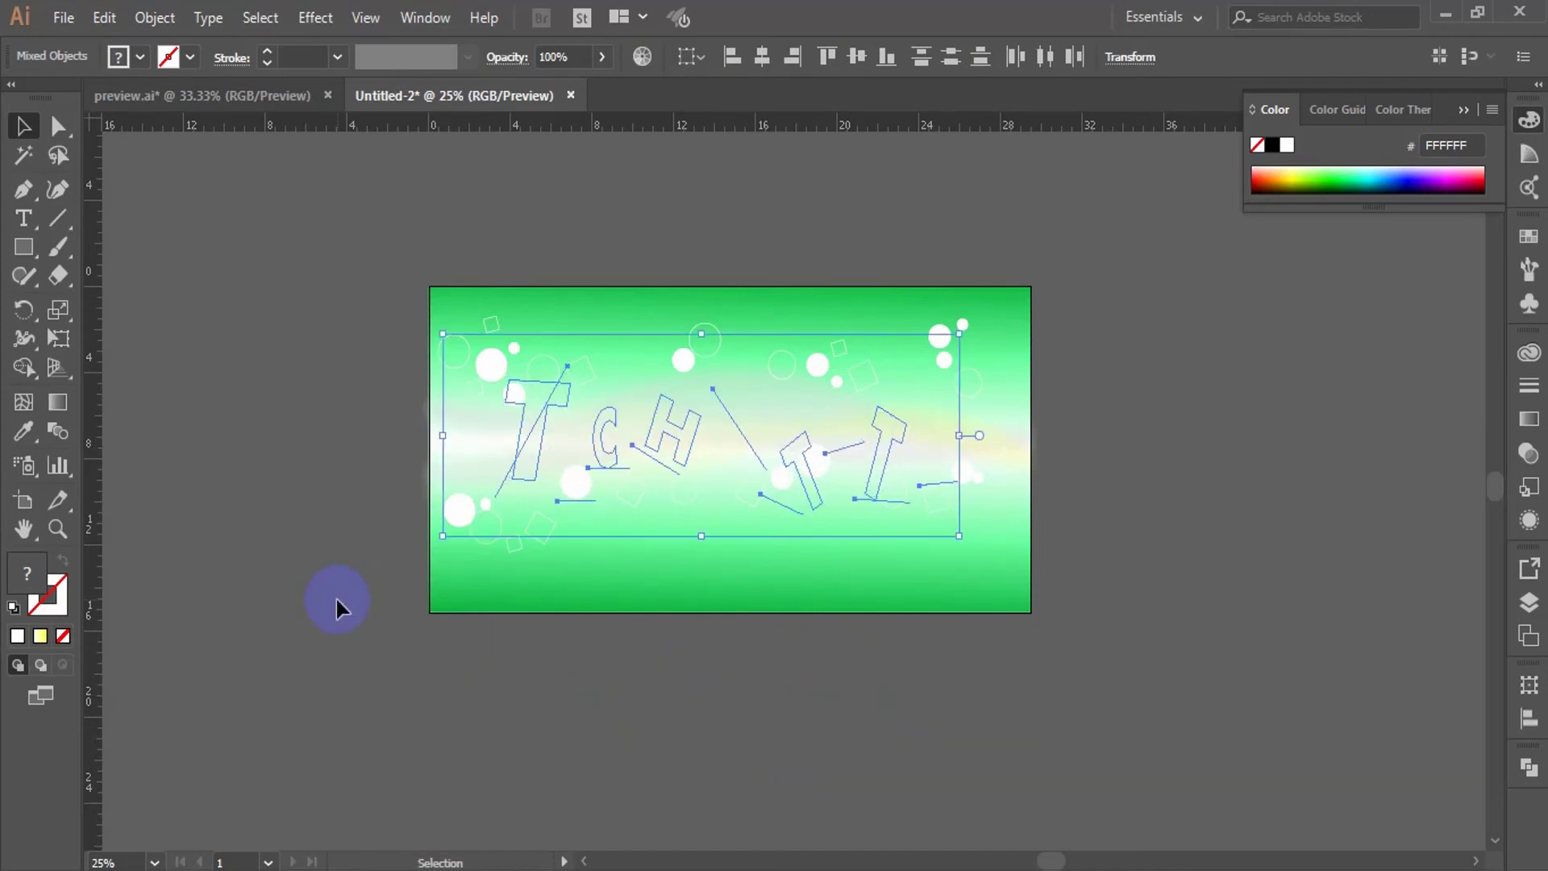
# - Bring the TECHNTUTS lettering to the front and enlarge it to span most of the artboard's width
pyautogui.rightClick(659, 418)
pyautogui.moveTo(738, 655)
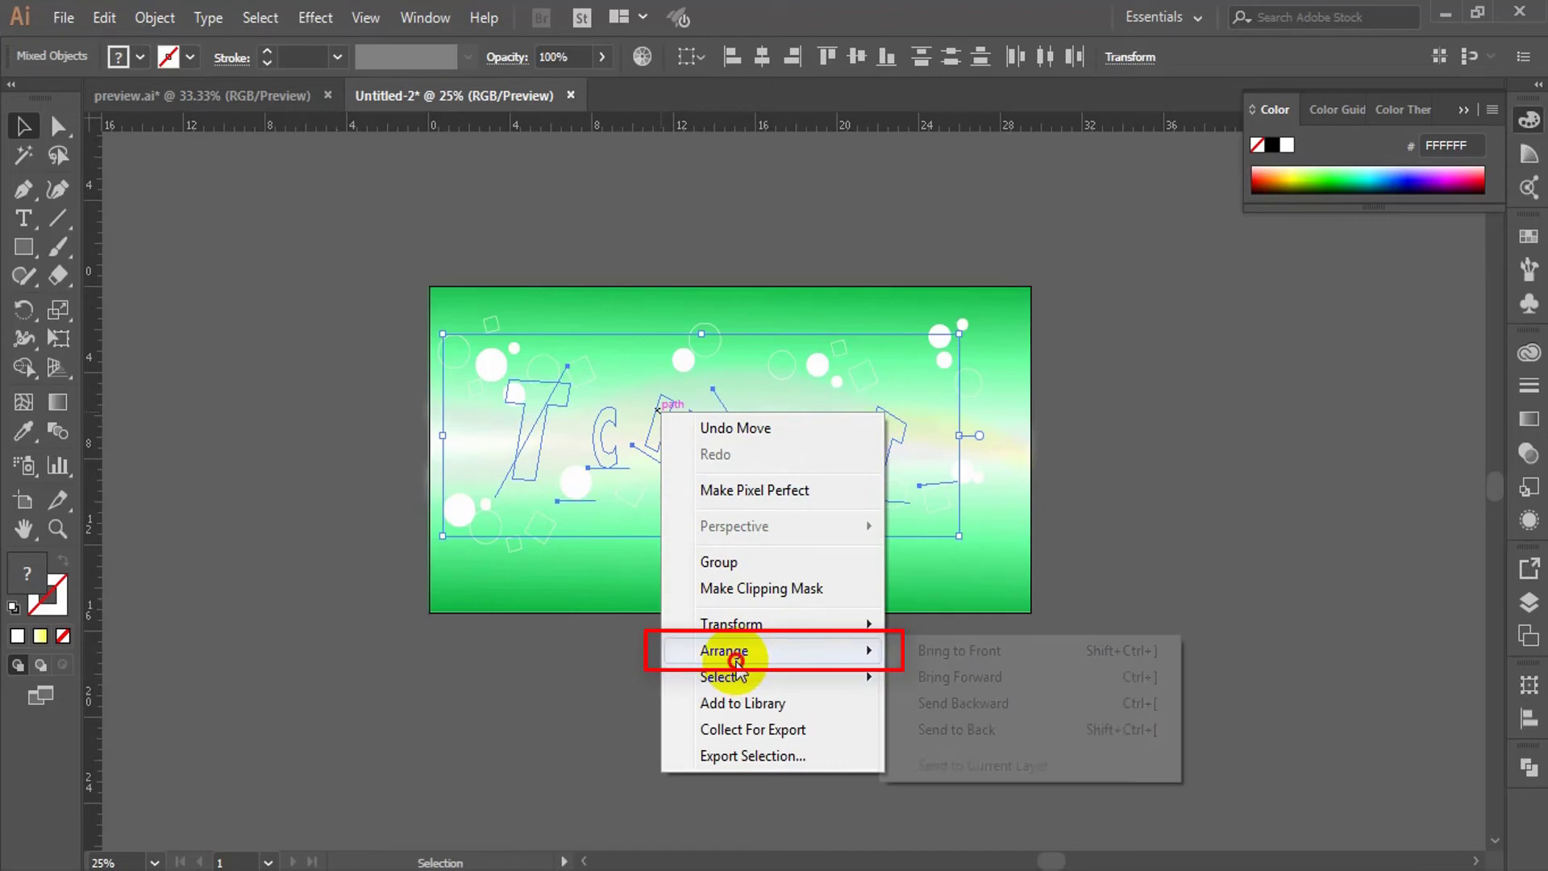
pyautogui.click(982, 655)
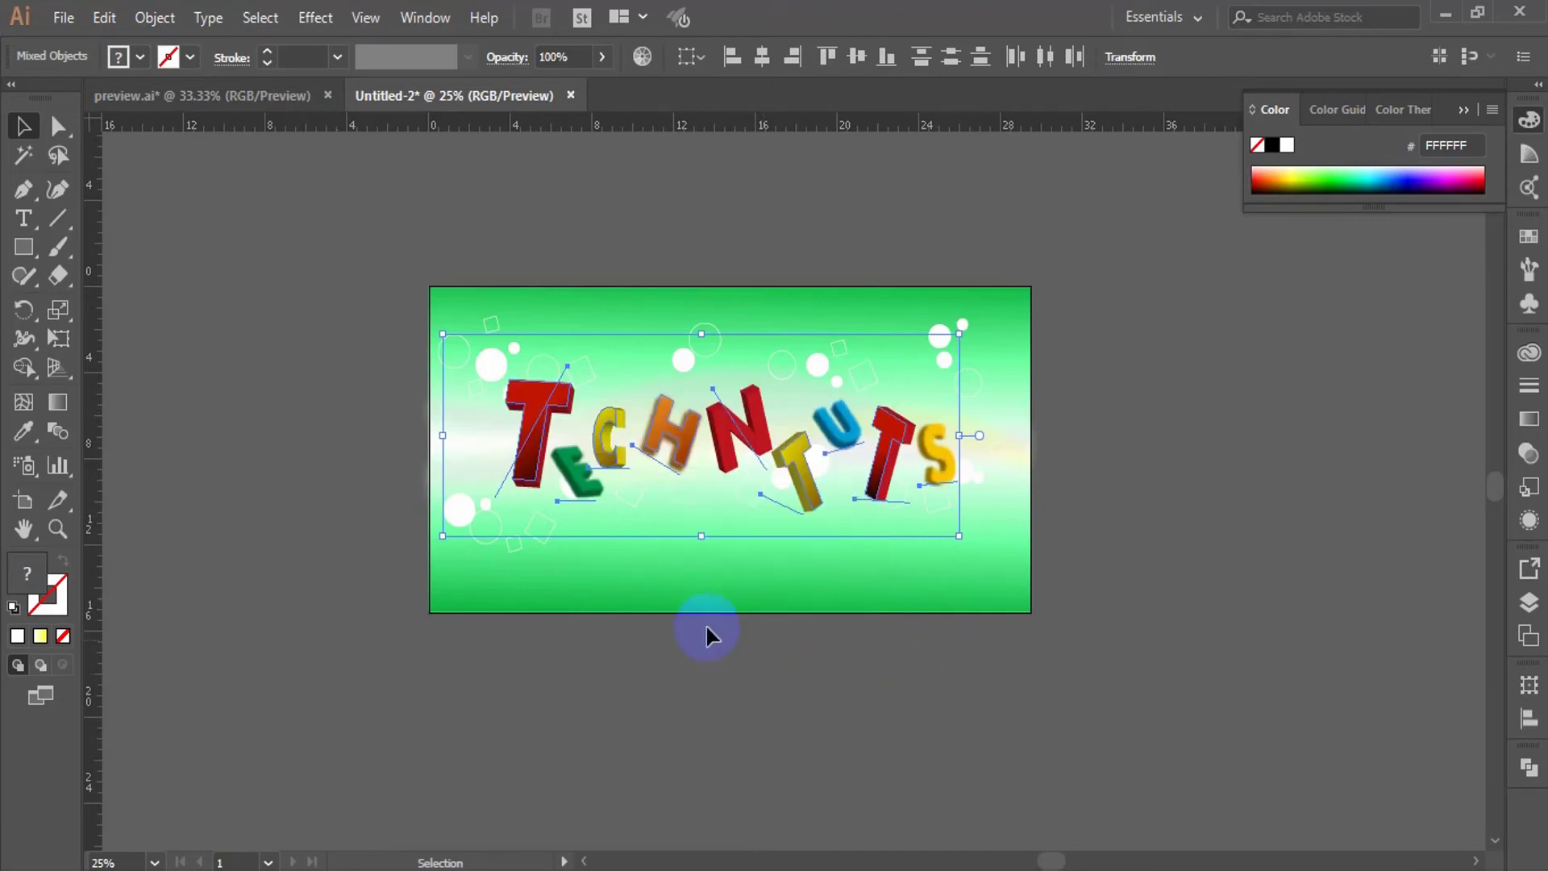
pyautogui.moveTo(445, 539); pyautogui.dragTo(406, 587)
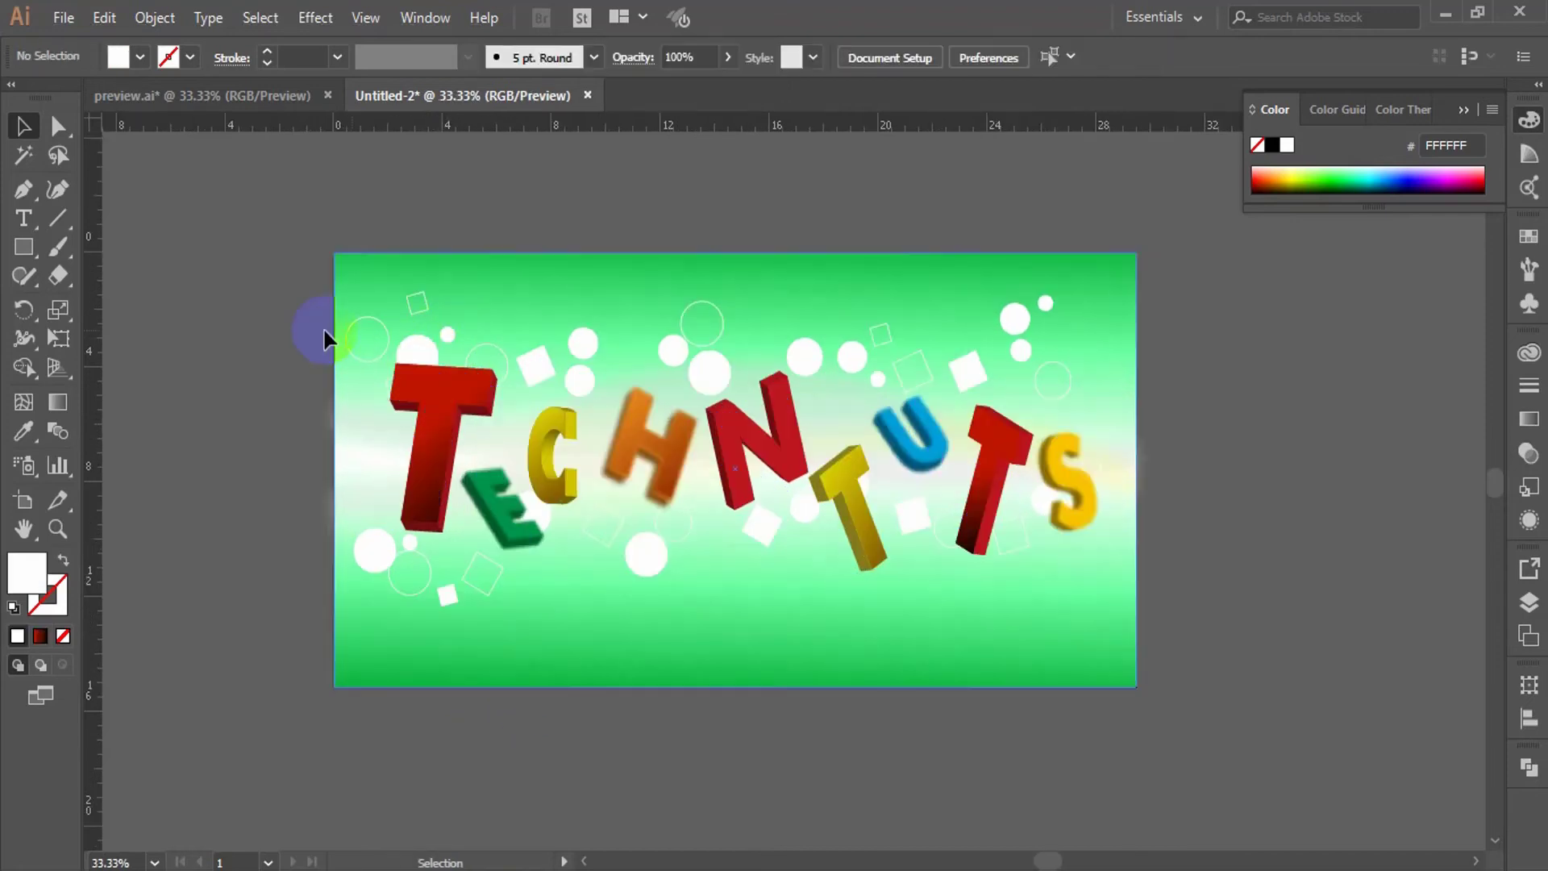
# - Select twelve of the scattered white-filled circles and squares above and below the lettering and set their opacity to 60%
pyautogui.click(536, 366)
pyautogui.keyDown('shift'); pyautogui.click(583, 343); pyautogui.keyUp('shift')
pyautogui.keyDown('shift'); pyautogui.click(709, 373); pyautogui.keyUp('shift')
pyautogui.keyDown('shift'); pyautogui.click(852, 355); pyautogui.keyUp('shift')
pyautogui.keyDown('shift'); pyautogui.click(968, 371); pyautogui.keyUp('shift')
pyautogui.keyDown('shift'); pyautogui.click(1021, 350); pyautogui.keyUp('shift')
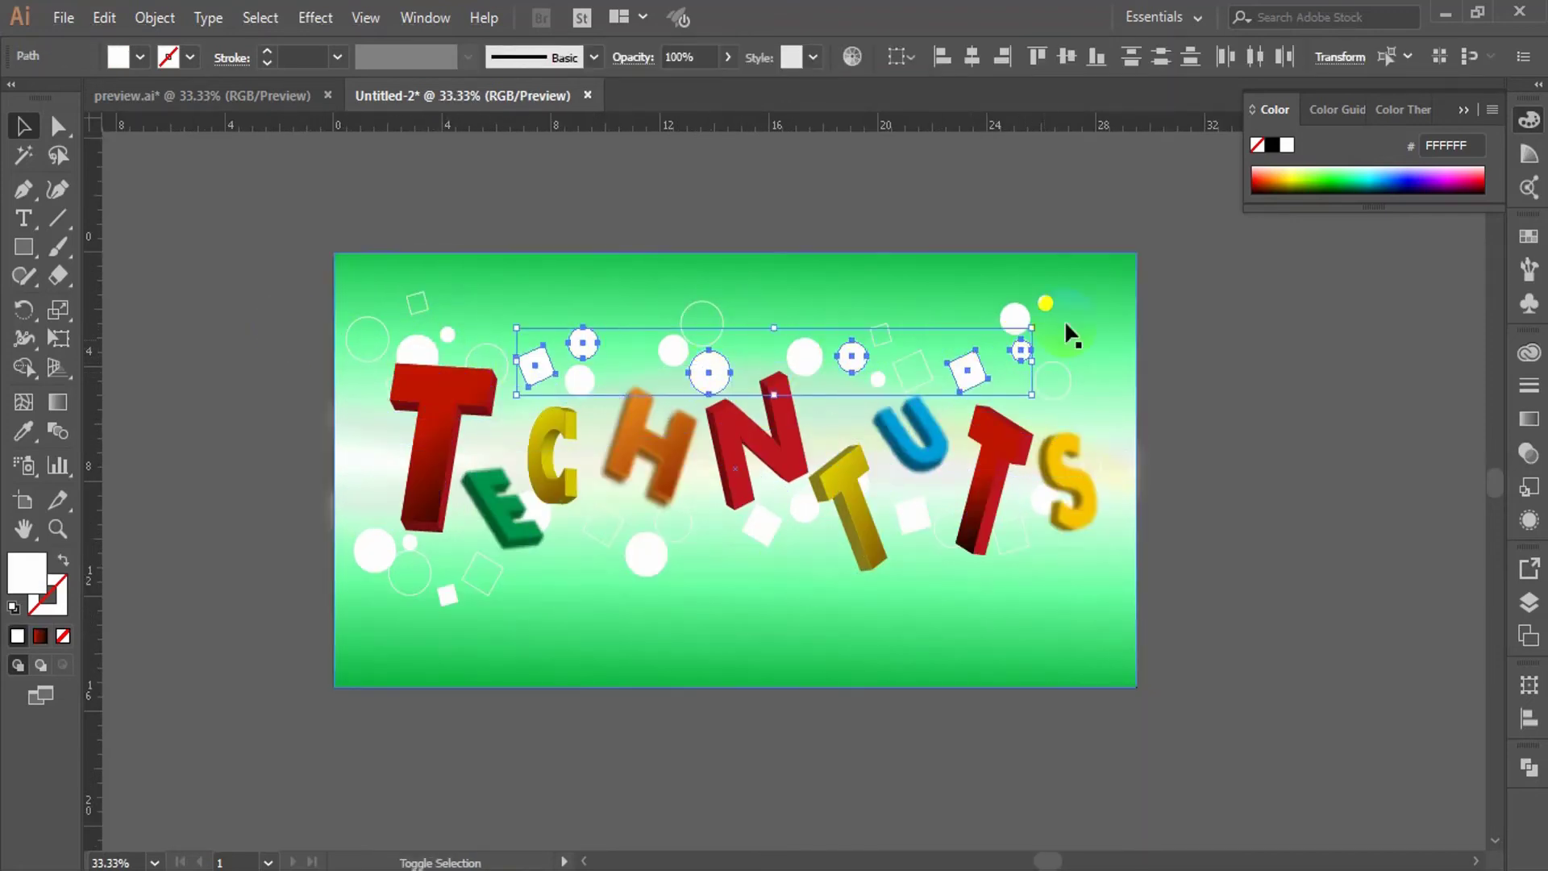
pyautogui.keyDown('shift'); pyautogui.click(1045, 302); pyautogui.keyUp('shift')
pyautogui.keyDown('shift'); pyautogui.click(912, 514); pyautogui.keyUp('shift')
pyautogui.keyDown('shift'); pyautogui.click(762, 524); pyautogui.keyUp('shift')
pyautogui.keyDown('shift'); pyautogui.click(646, 553); pyautogui.keyUp('shift')
pyautogui.keyDown('shift'); pyautogui.click(446, 595); pyautogui.keyUp('shift')
pyautogui.keyDown('shift'); pyautogui.click(373, 549); pyautogui.keyUp('shift')
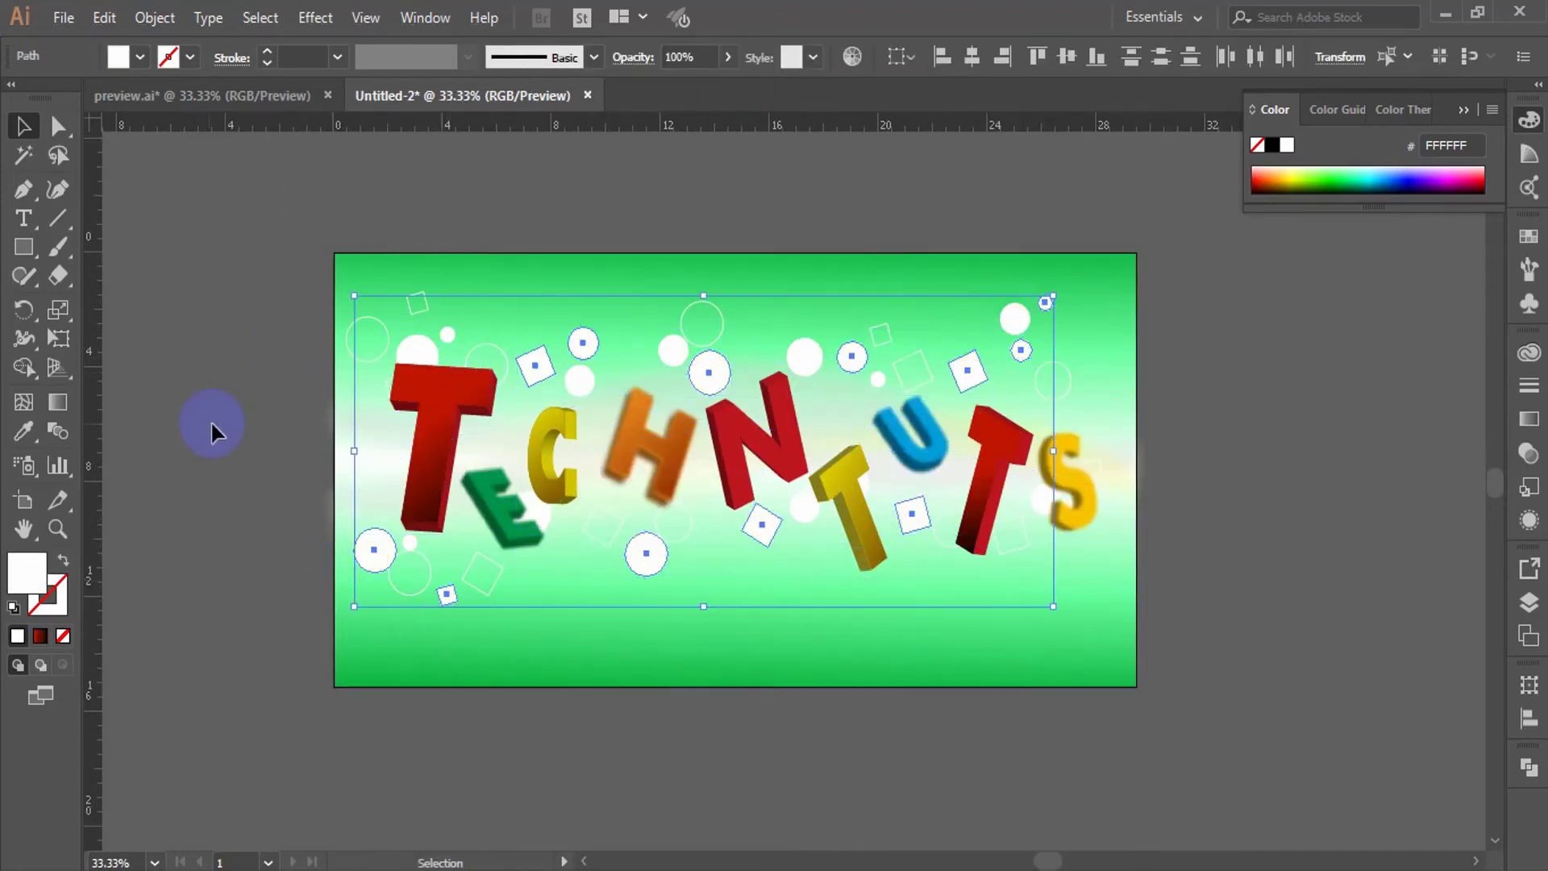
pyautogui.moveTo(704, 57); pyautogui.dragTo(410, 66)
pyautogui.write('60')
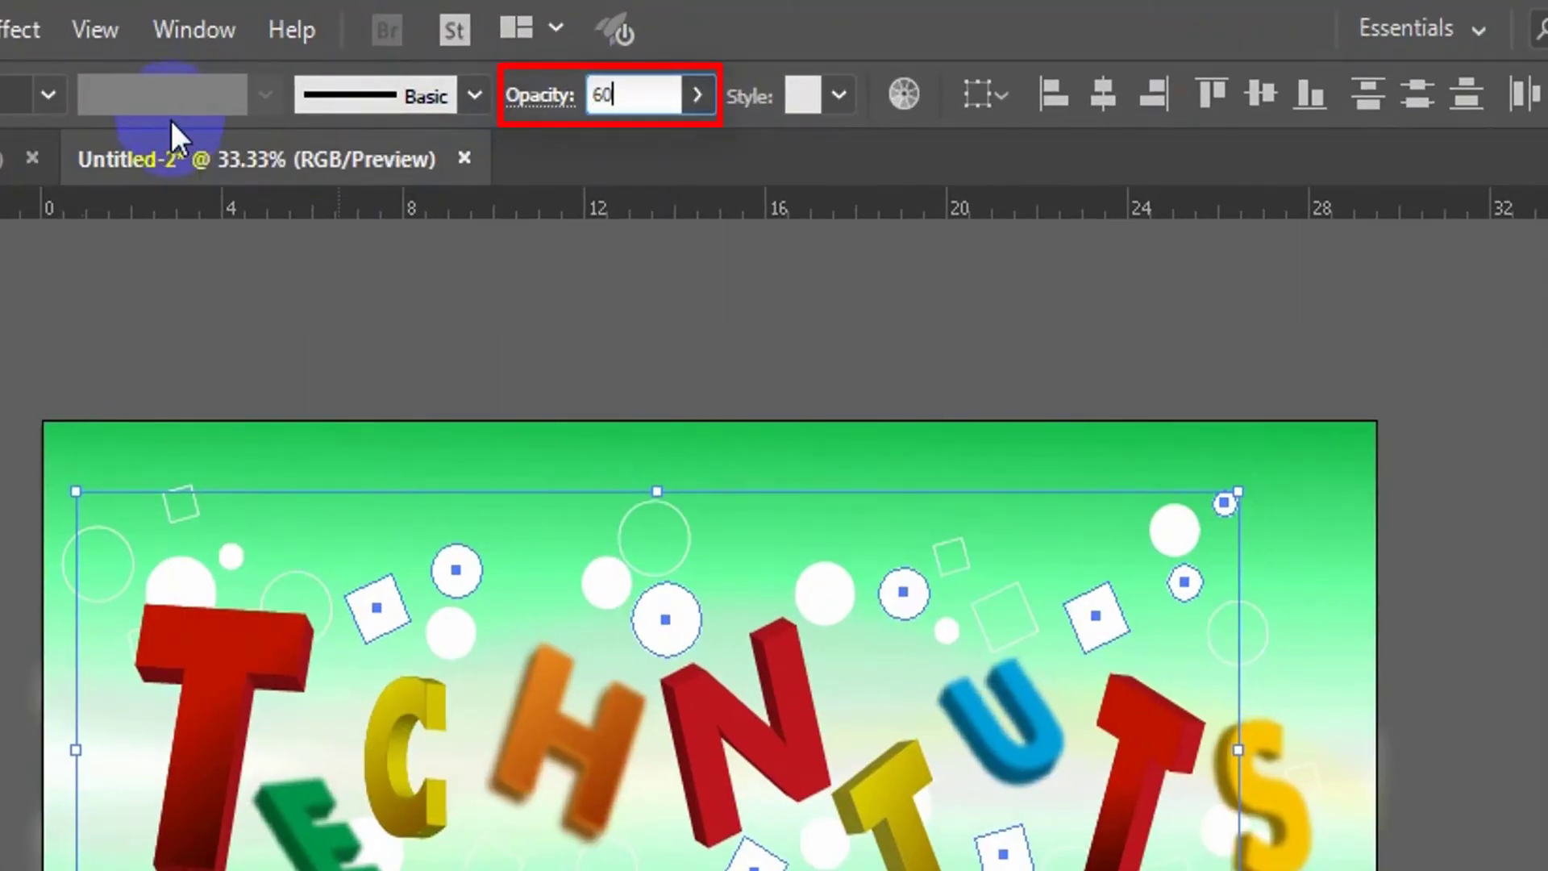
pyautogui.press('Return')
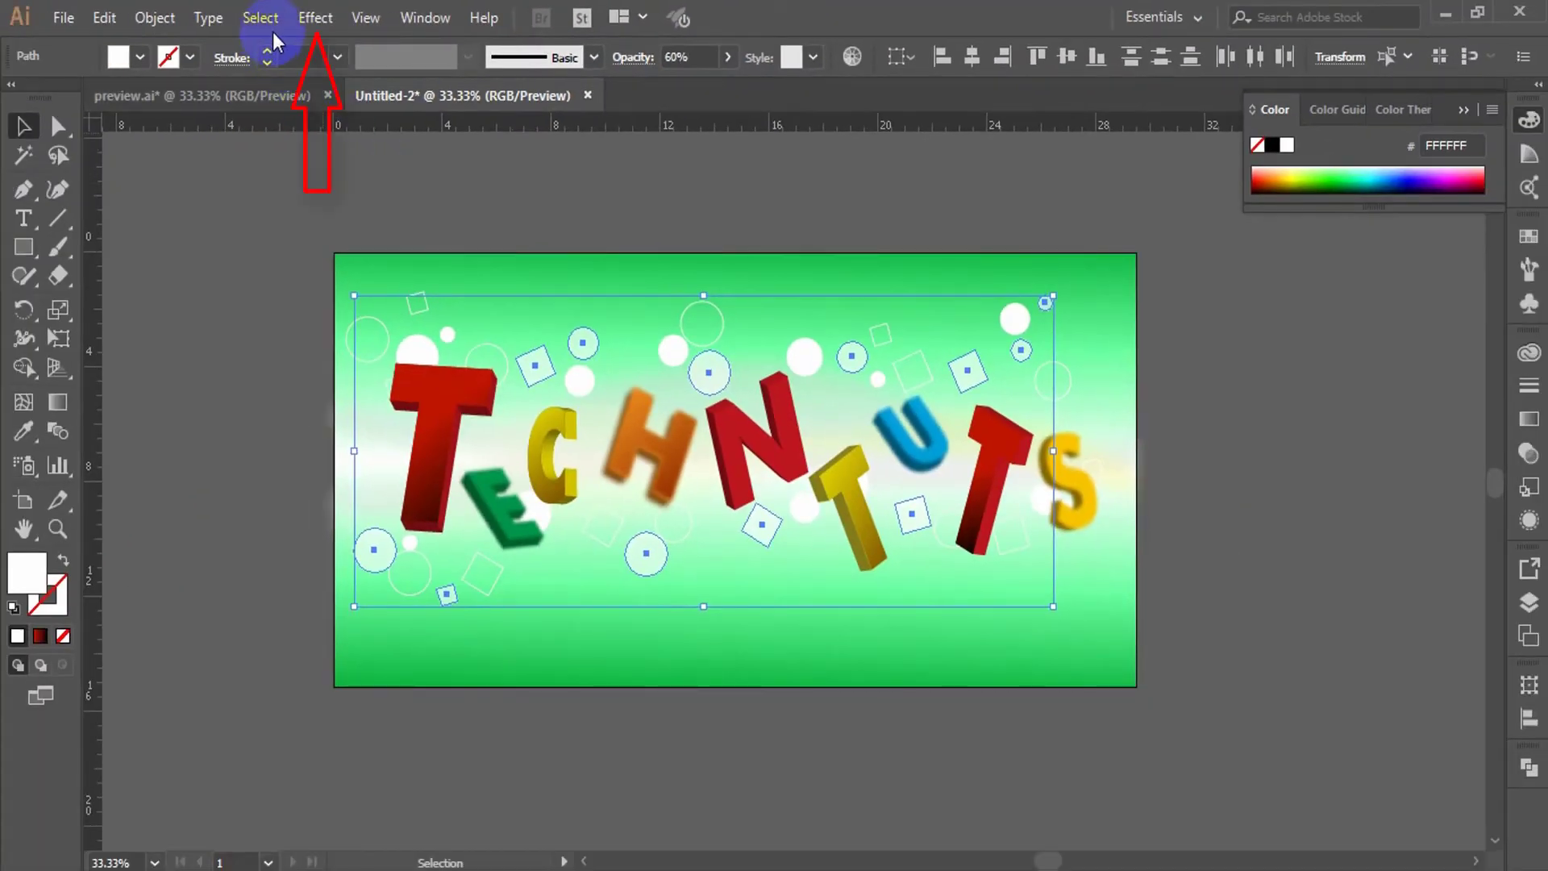
# - Apply a Gaussian Blur with a radius of 7.3 pixels to the selected white shapes and set their opacity to 40%
pyautogui.click(314, 16)
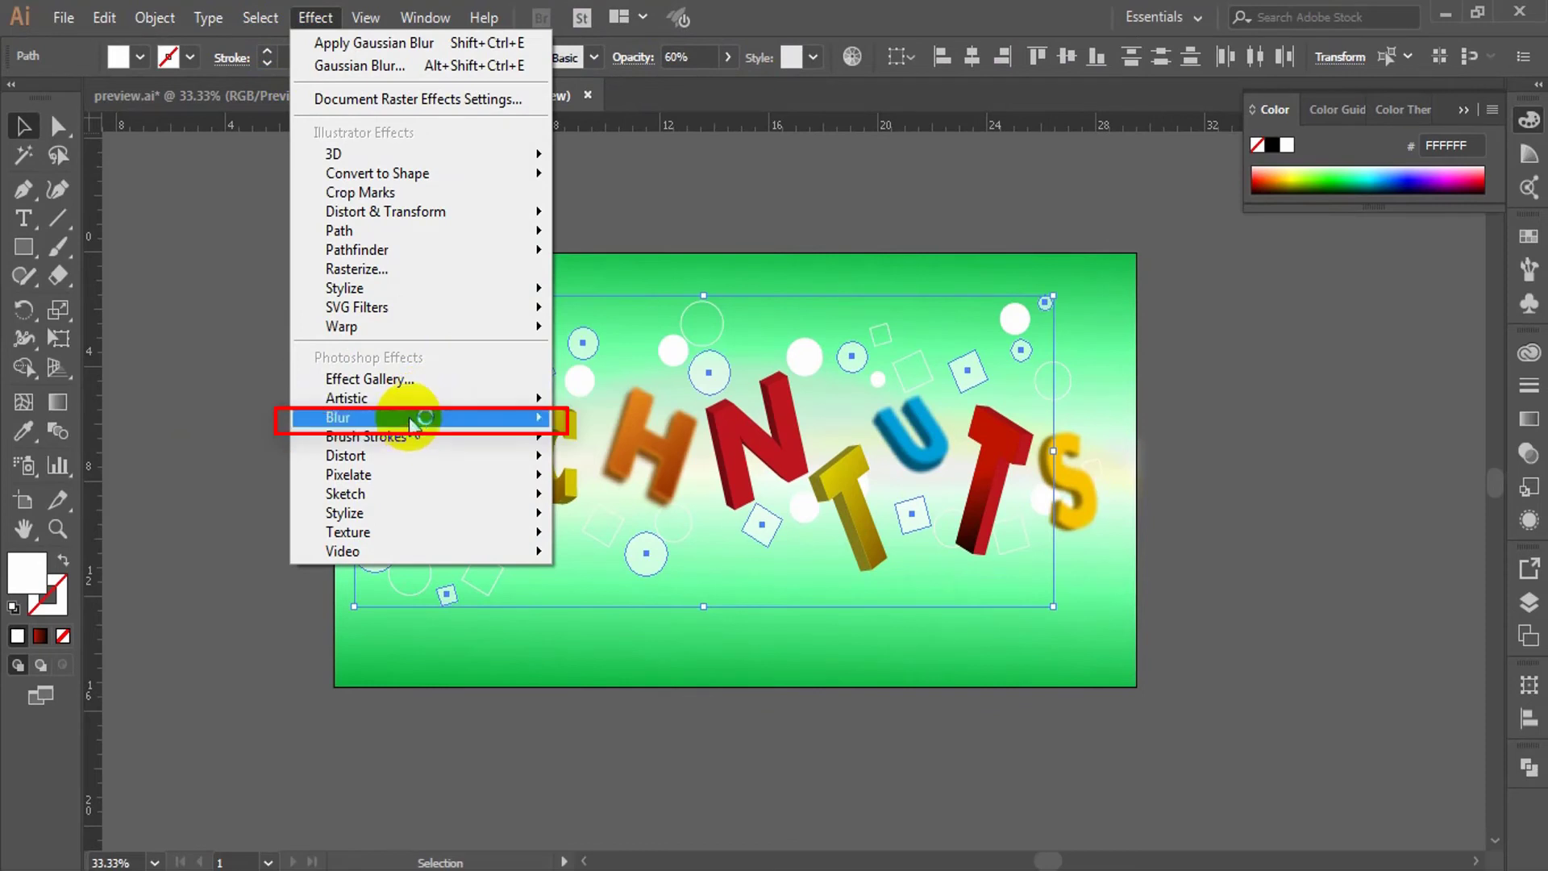
pyautogui.moveTo(414, 425)
pyautogui.click(613, 419)
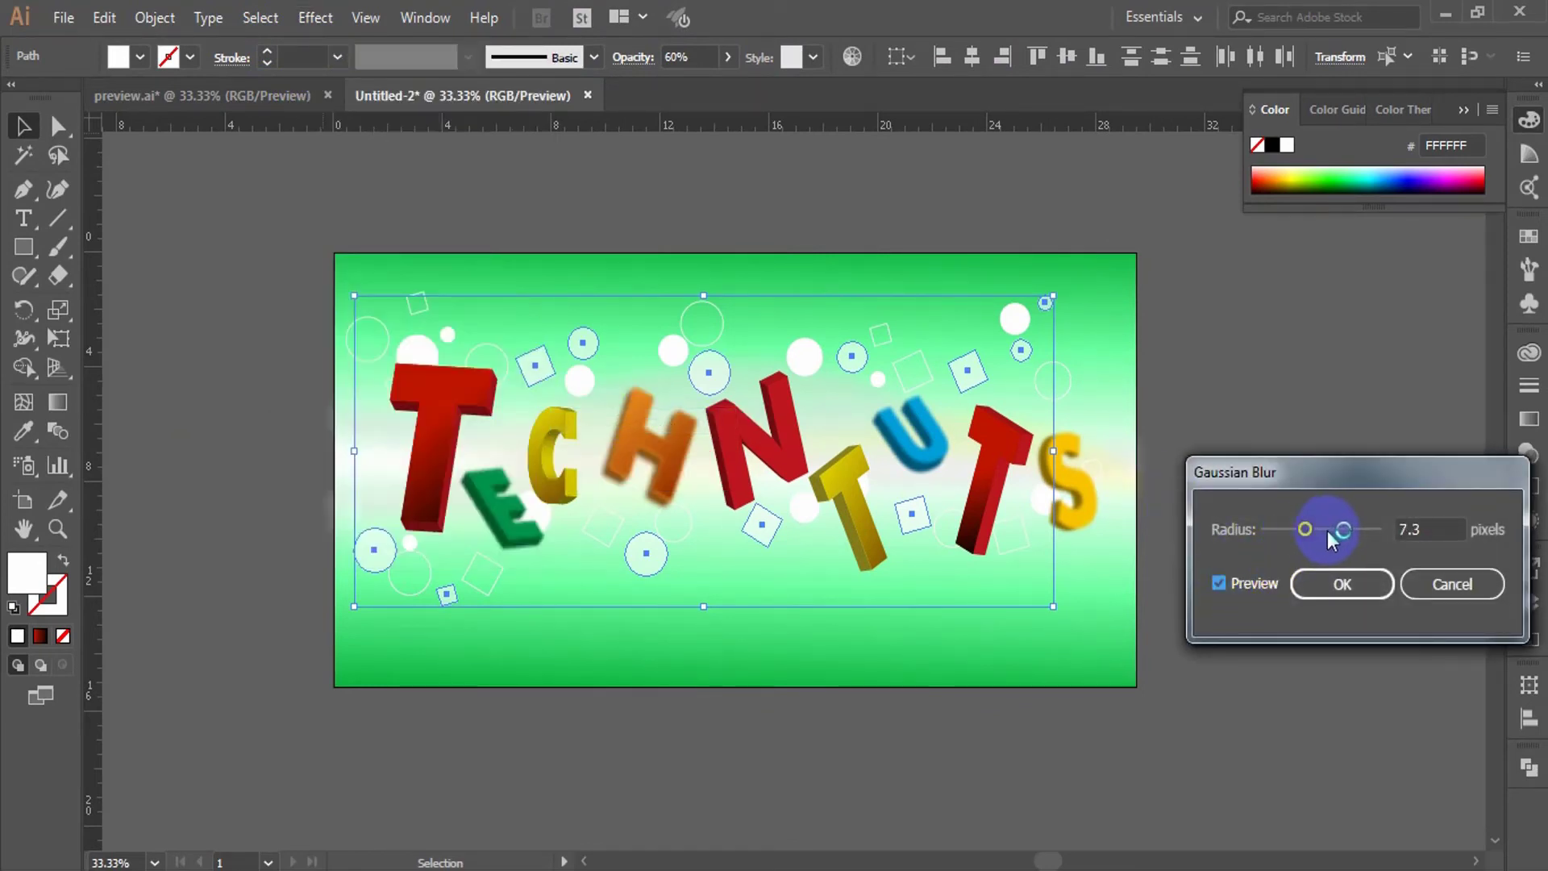
pyautogui.click(1341, 586)
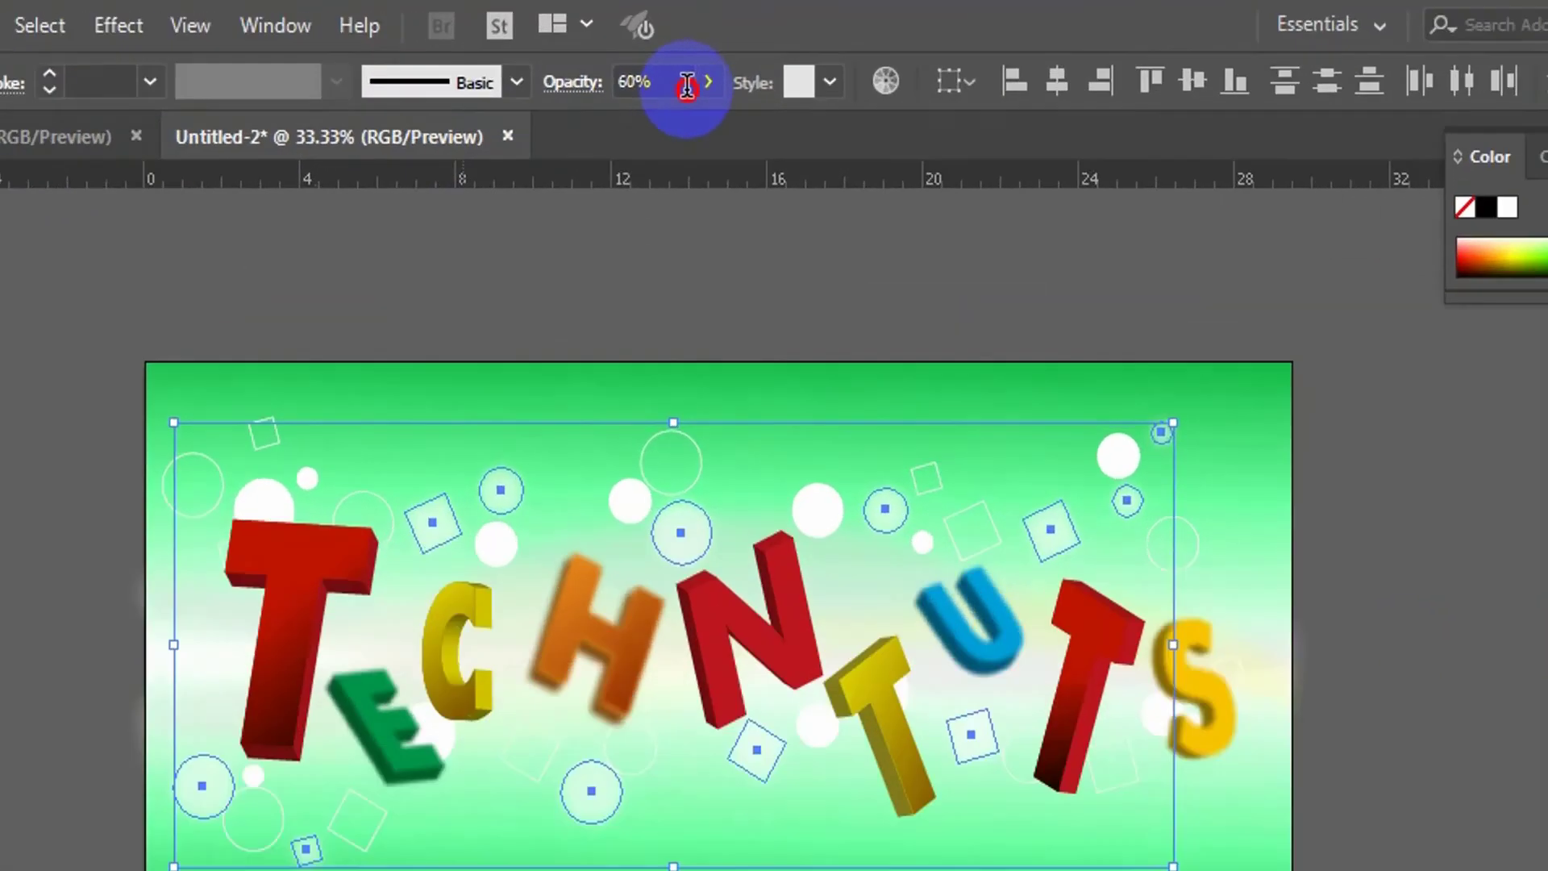
pyautogui.moveTo(708, 57); pyautogui.dragTo(607, 53)
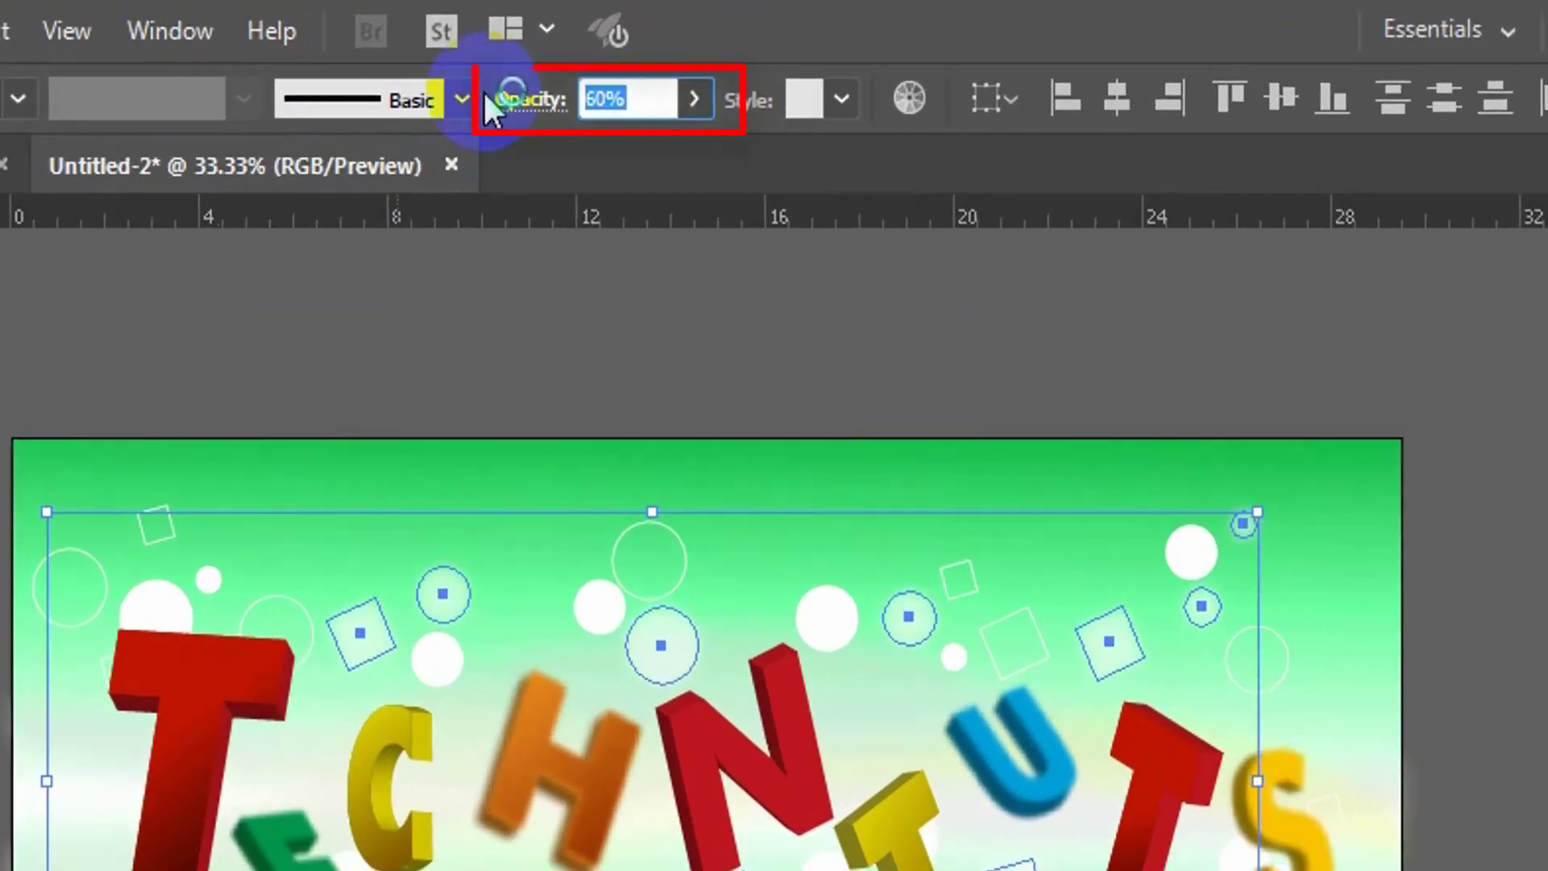
pyautogui.write('40')
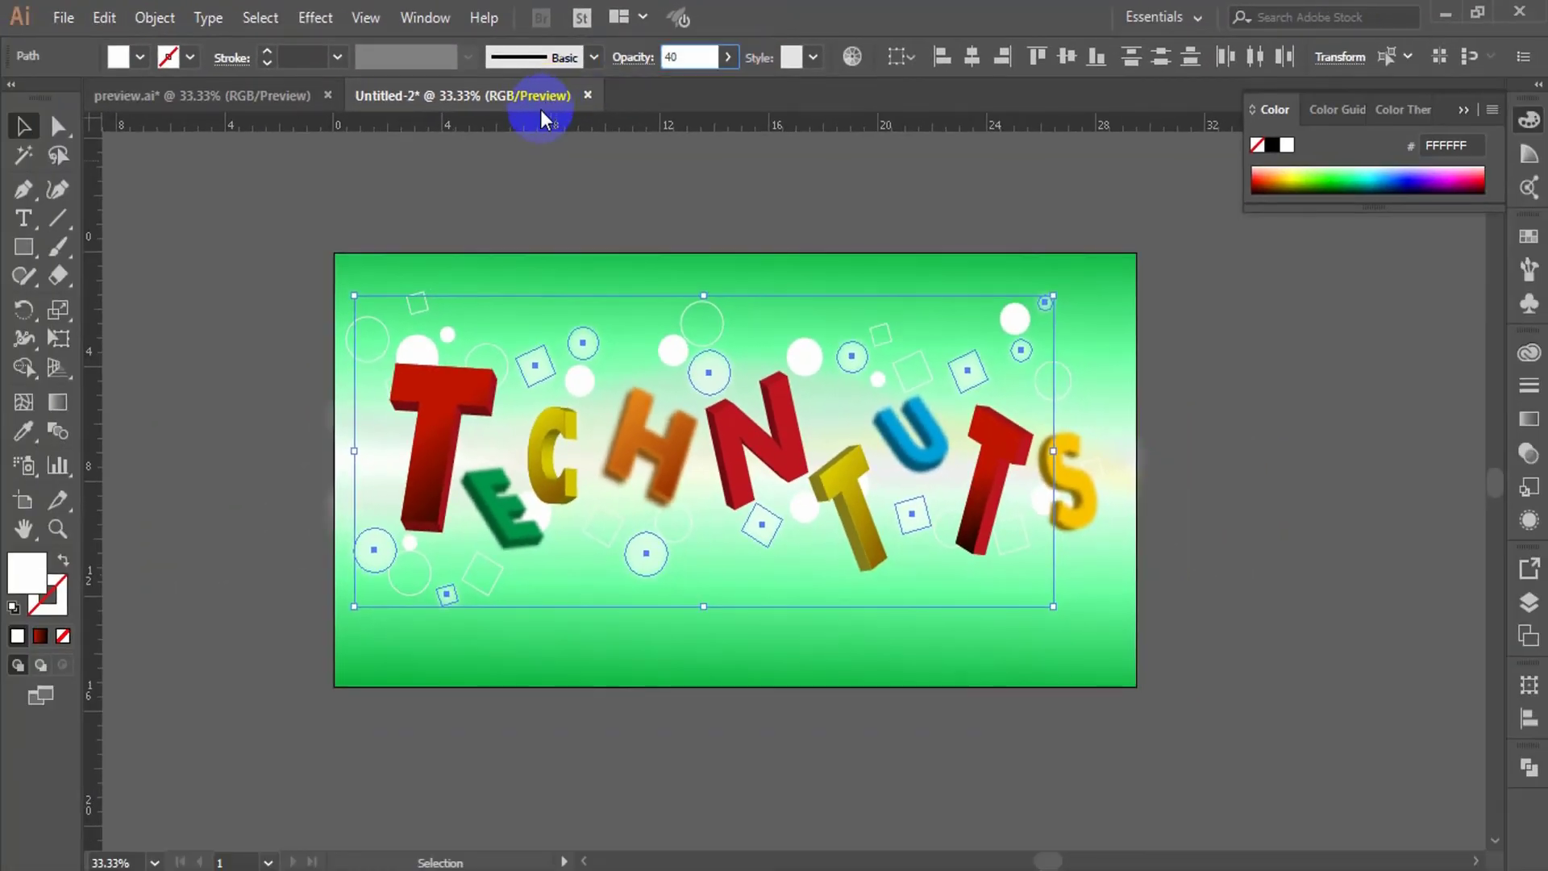
pyautogui.press('Return')
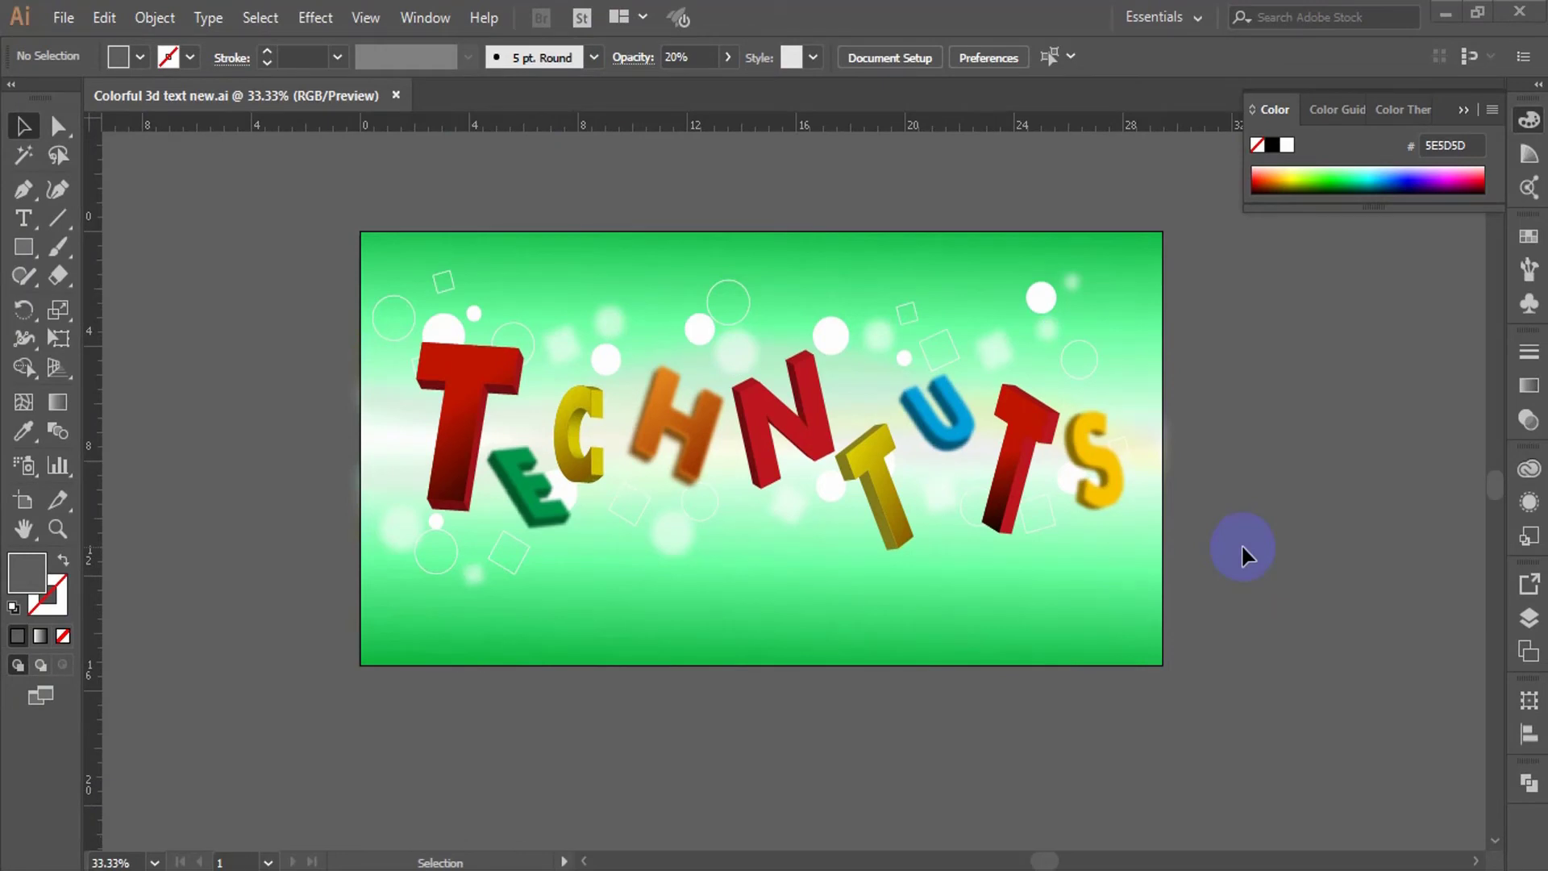
# - Draw a flat grey ellipse about 18.08 by 0.67 in and position it just beneath the TECHNTUTS lettering
pyautogui.click(21, 250)
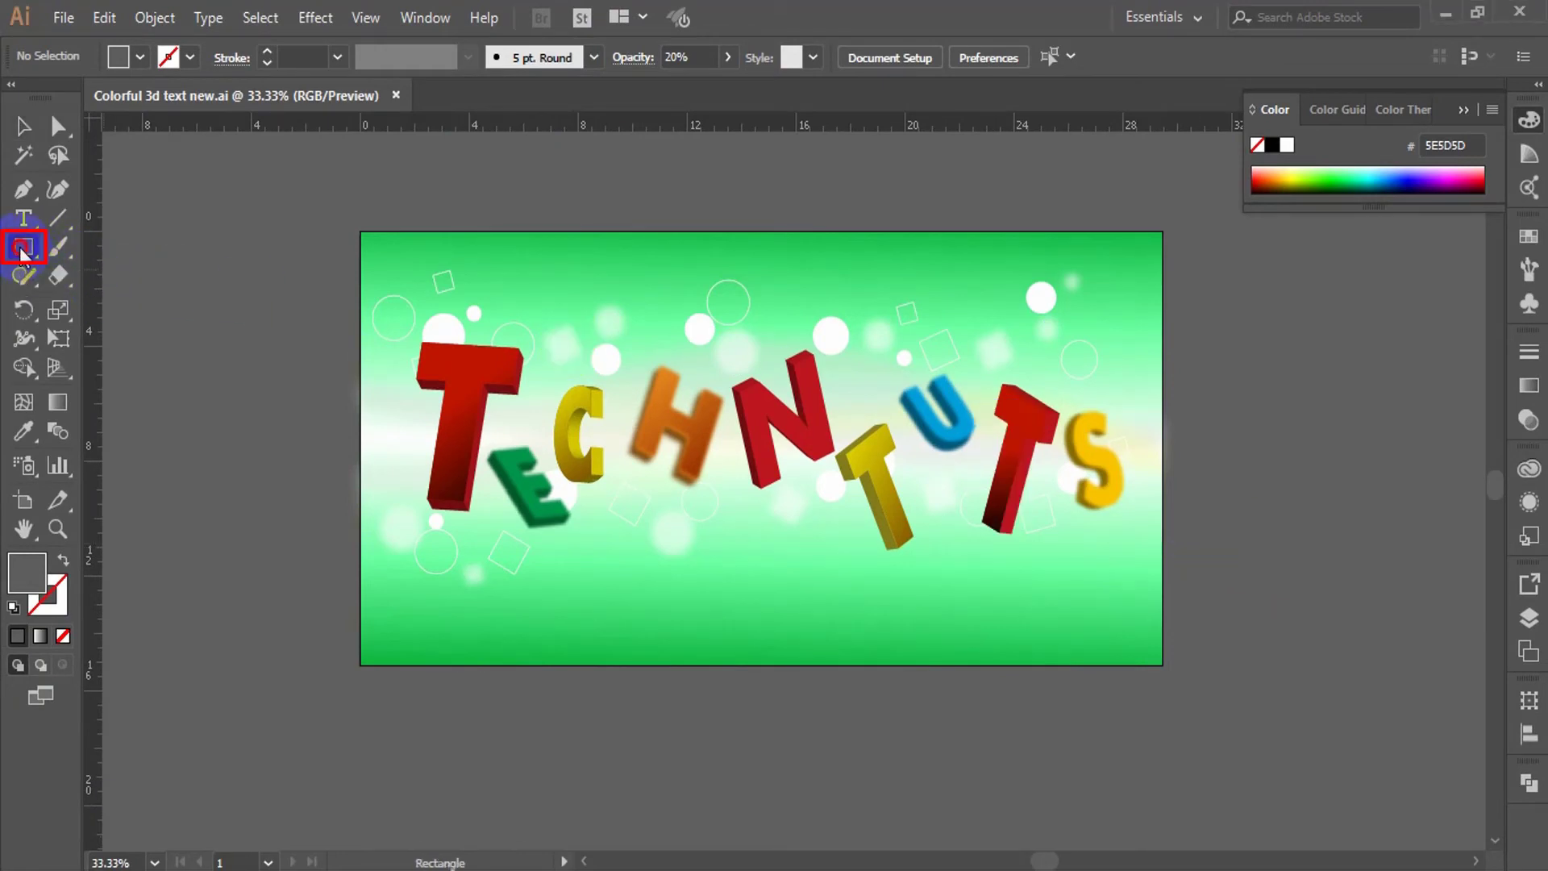
pyautogui.click(126, 304)
pyautogui.moveTo(498, 590); pyautogui.dragTo(990, 607)
pyautogui.press('v')
pyautogui.moveTo(710, 599); pyautogui.dragTo(755, 567)
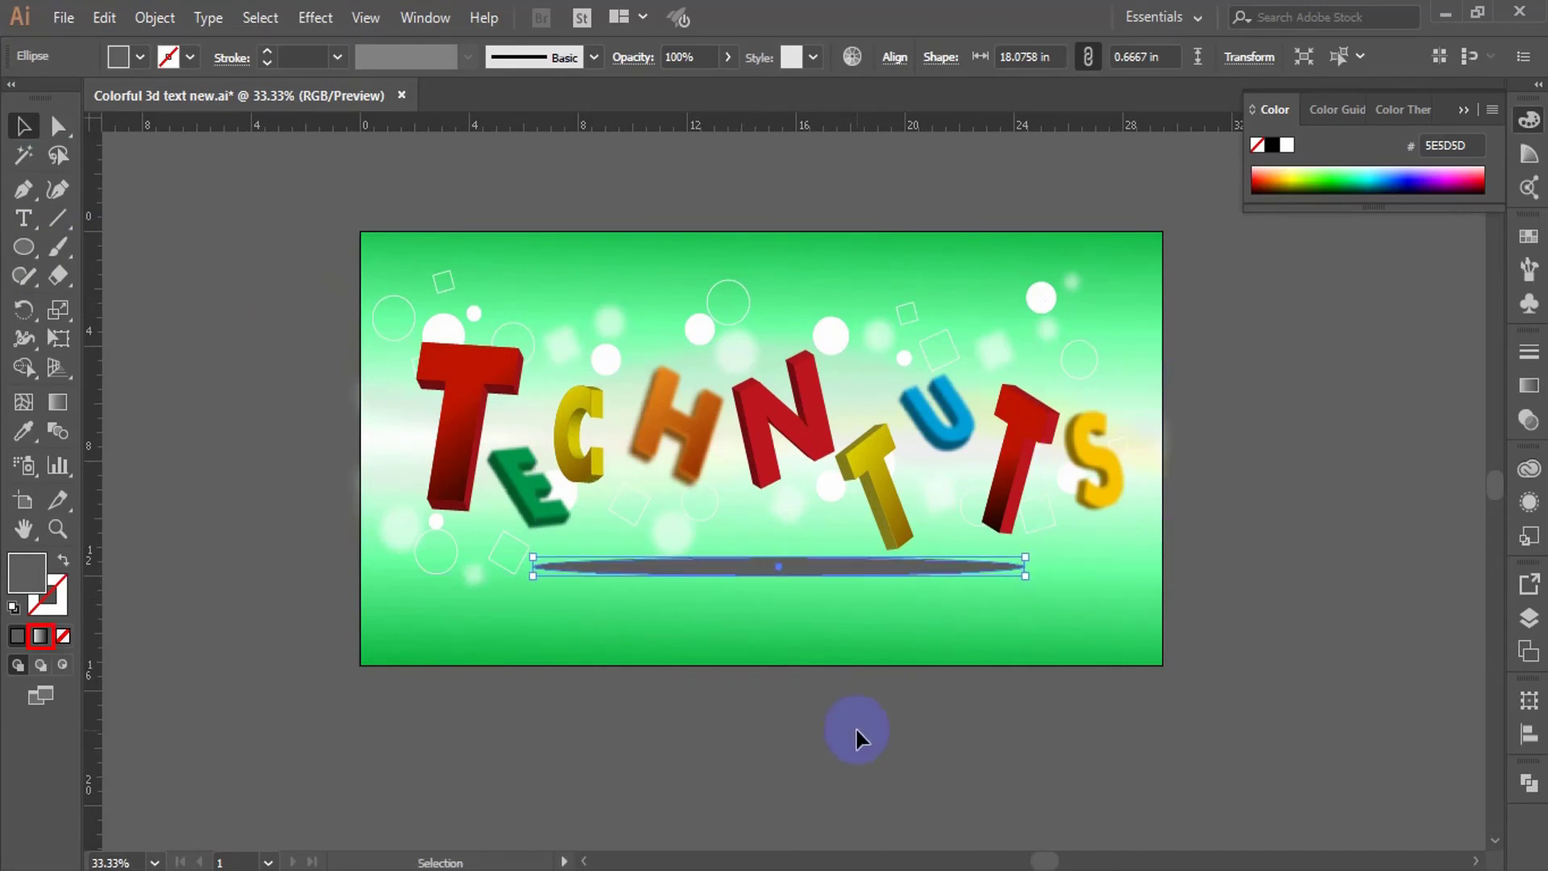
# - Fill the flat ellipse with a linear white-to-black gradient and add two intermediate stops, about a quarter in from each end
pyautogui.press('.')
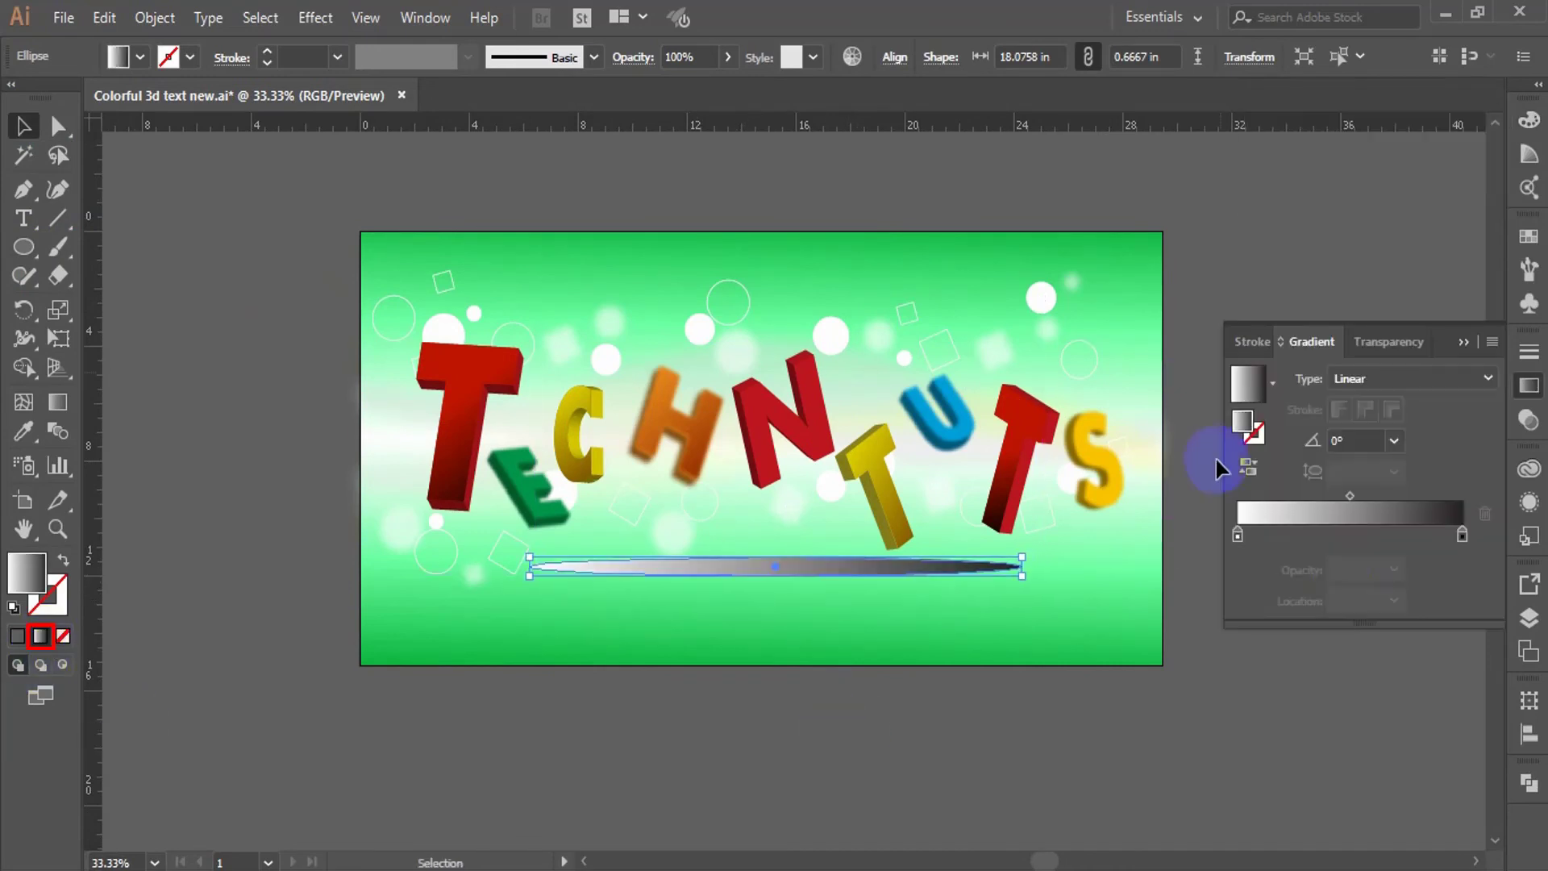
pyautogui.click(1285, 536)
pyautogui.doubleClick(1371, 597)
pyautogui.write('2')
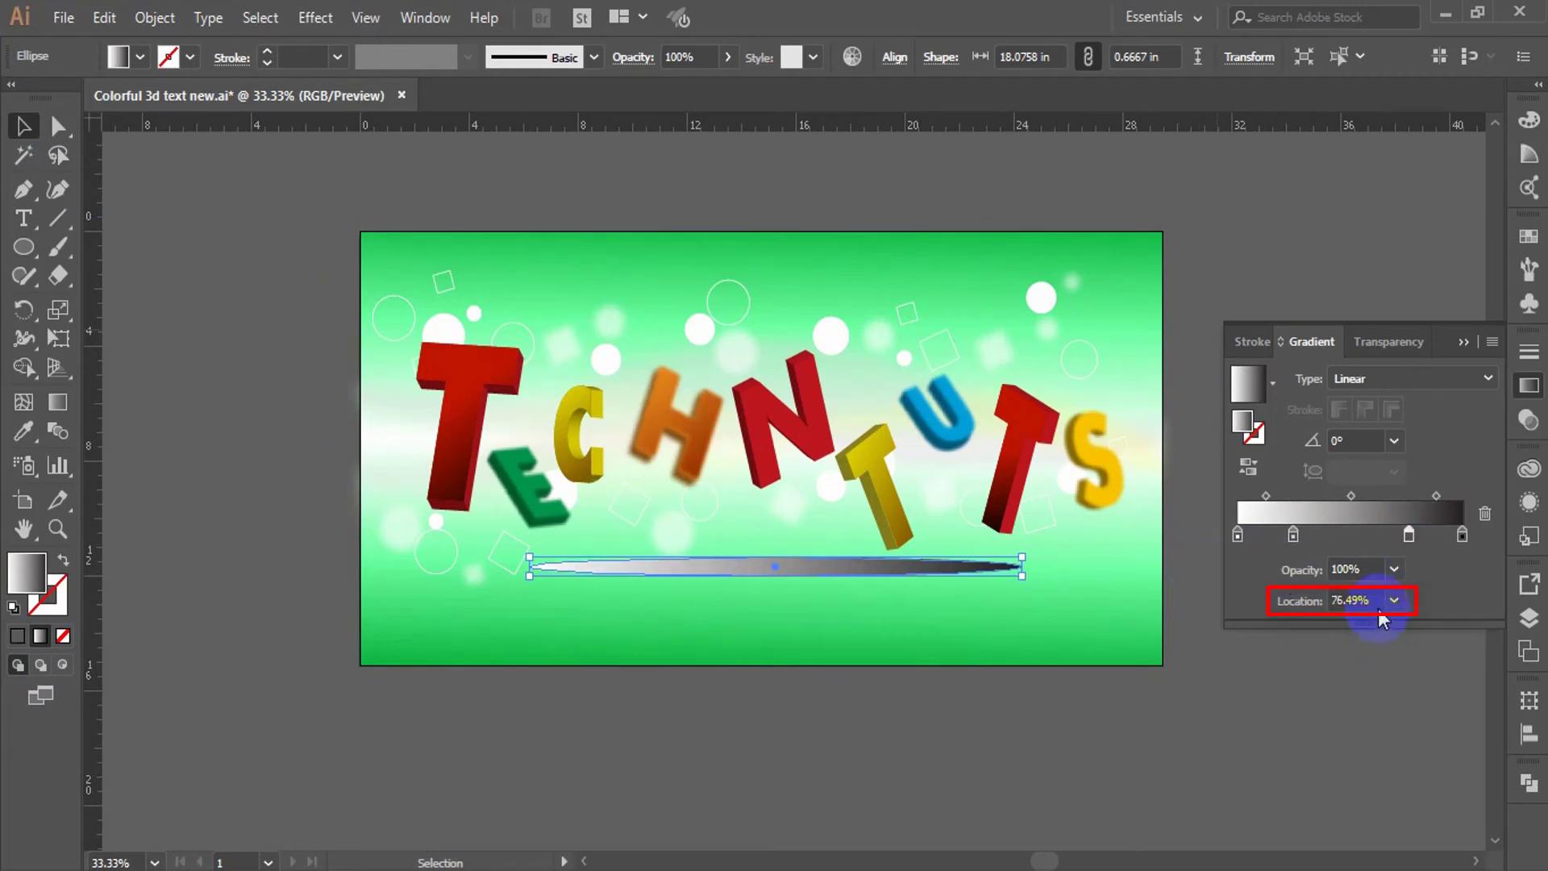
pyautogui.press('Return')
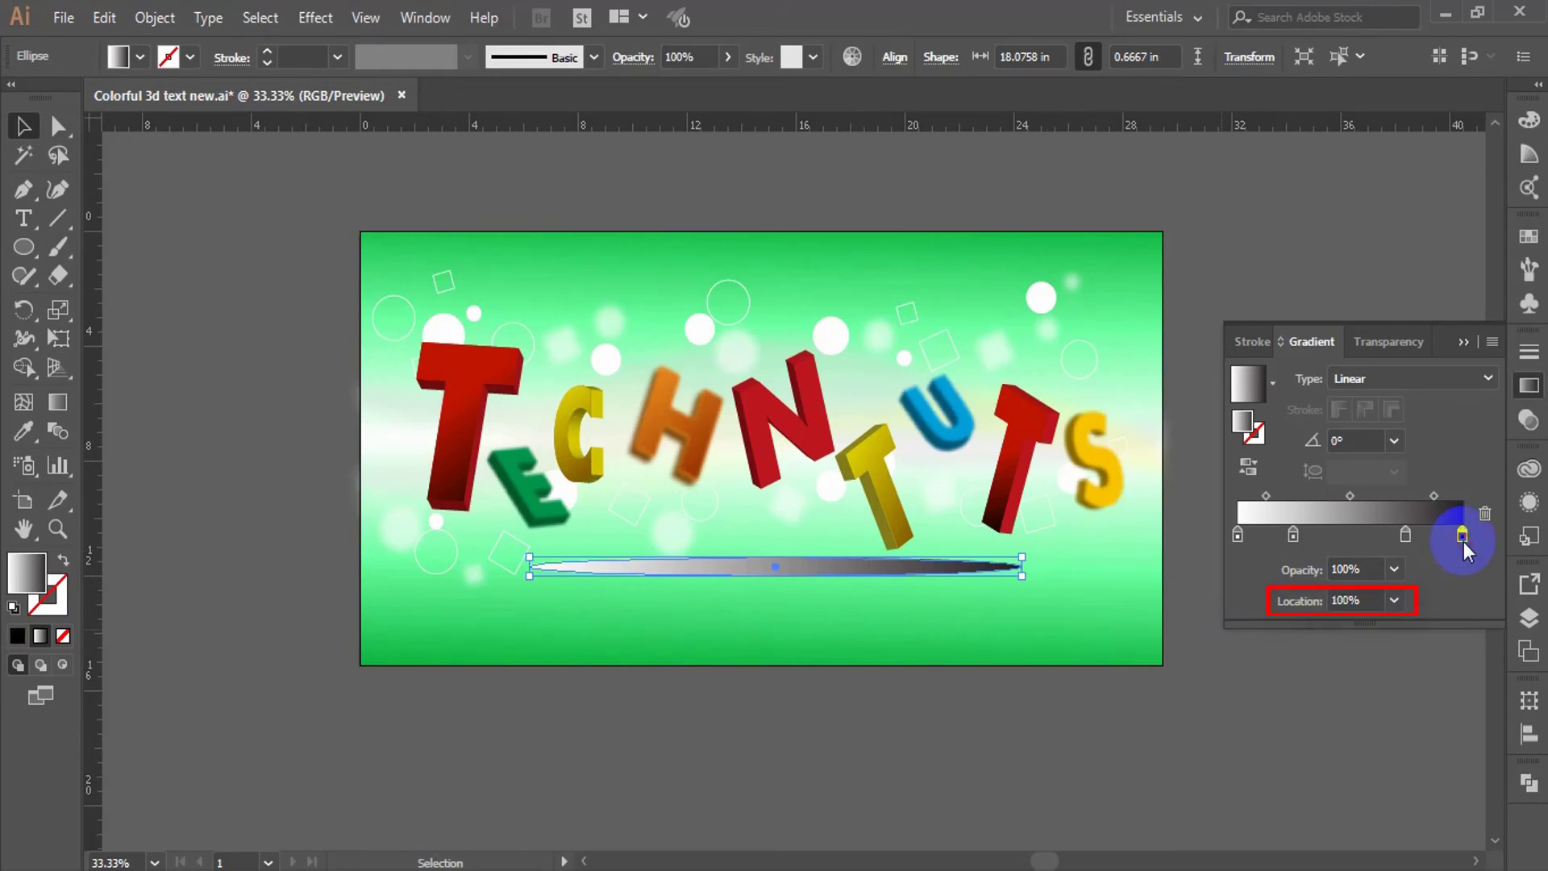
# - Set both end stops of the flat ellipse's linear gradient to white
pyautogui.doubleClick(1463, 538)
pyautogui.click(1219, 744)
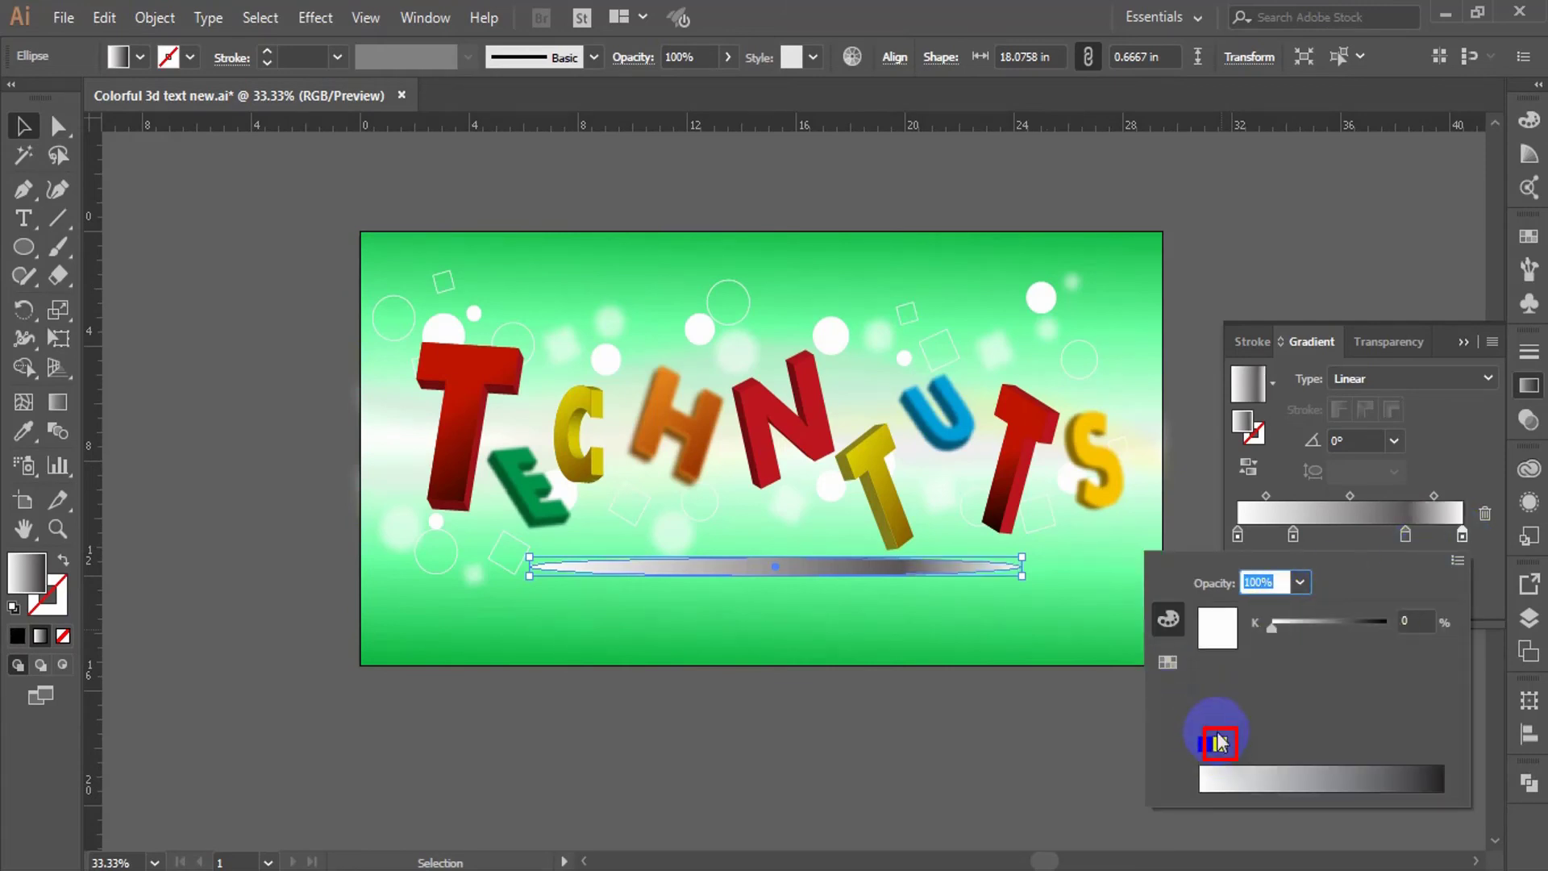
pyautogui.click(1238, 536)
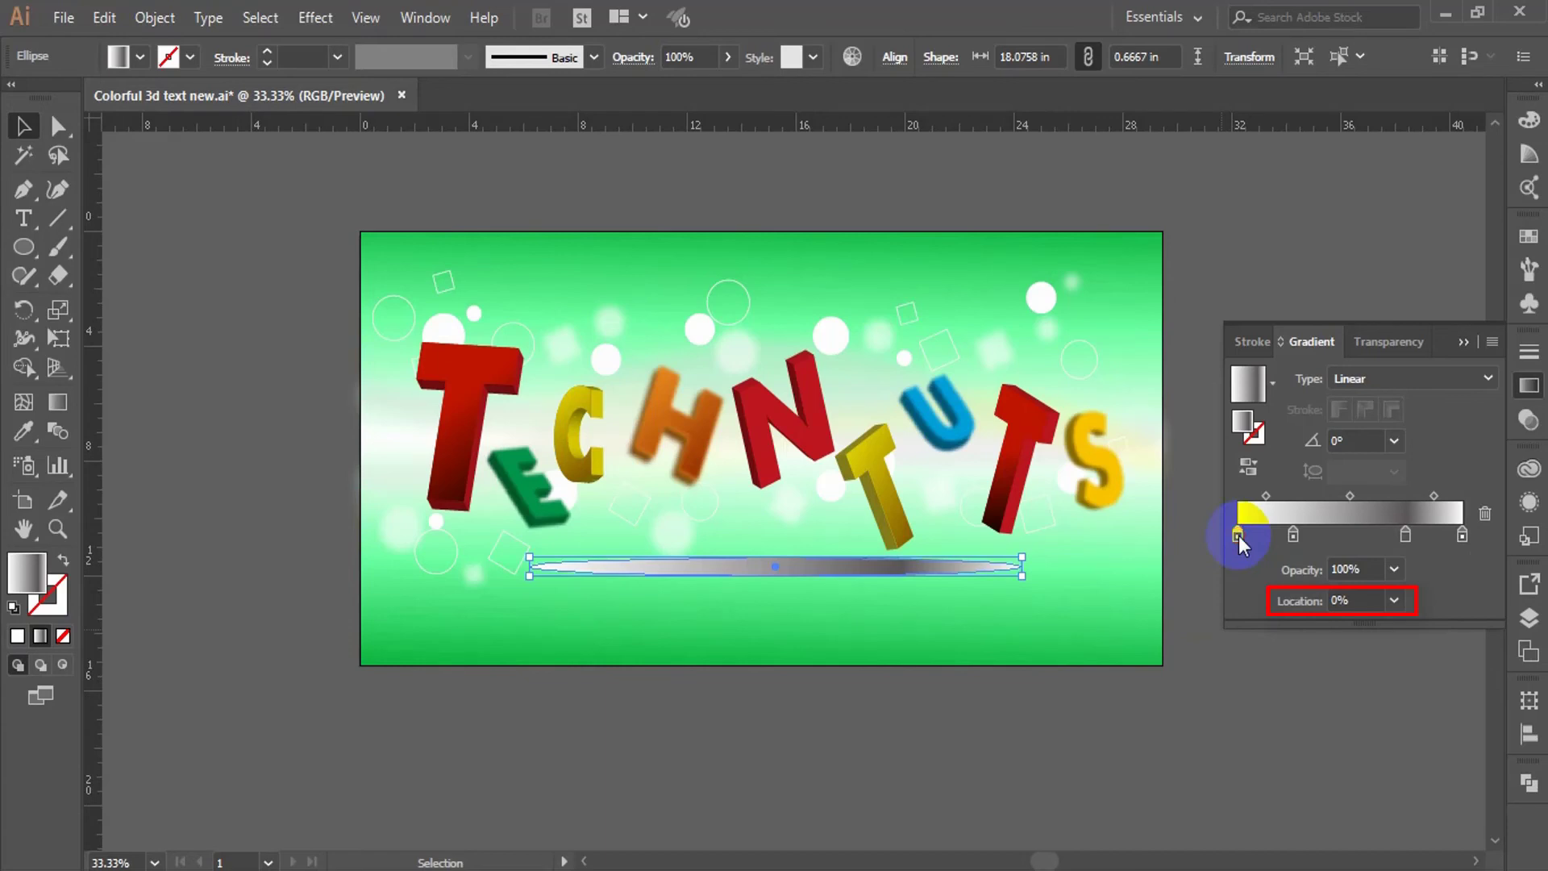
pyautogui.doubleClick(1239, 535)
pyautogui.click(1216, 774)
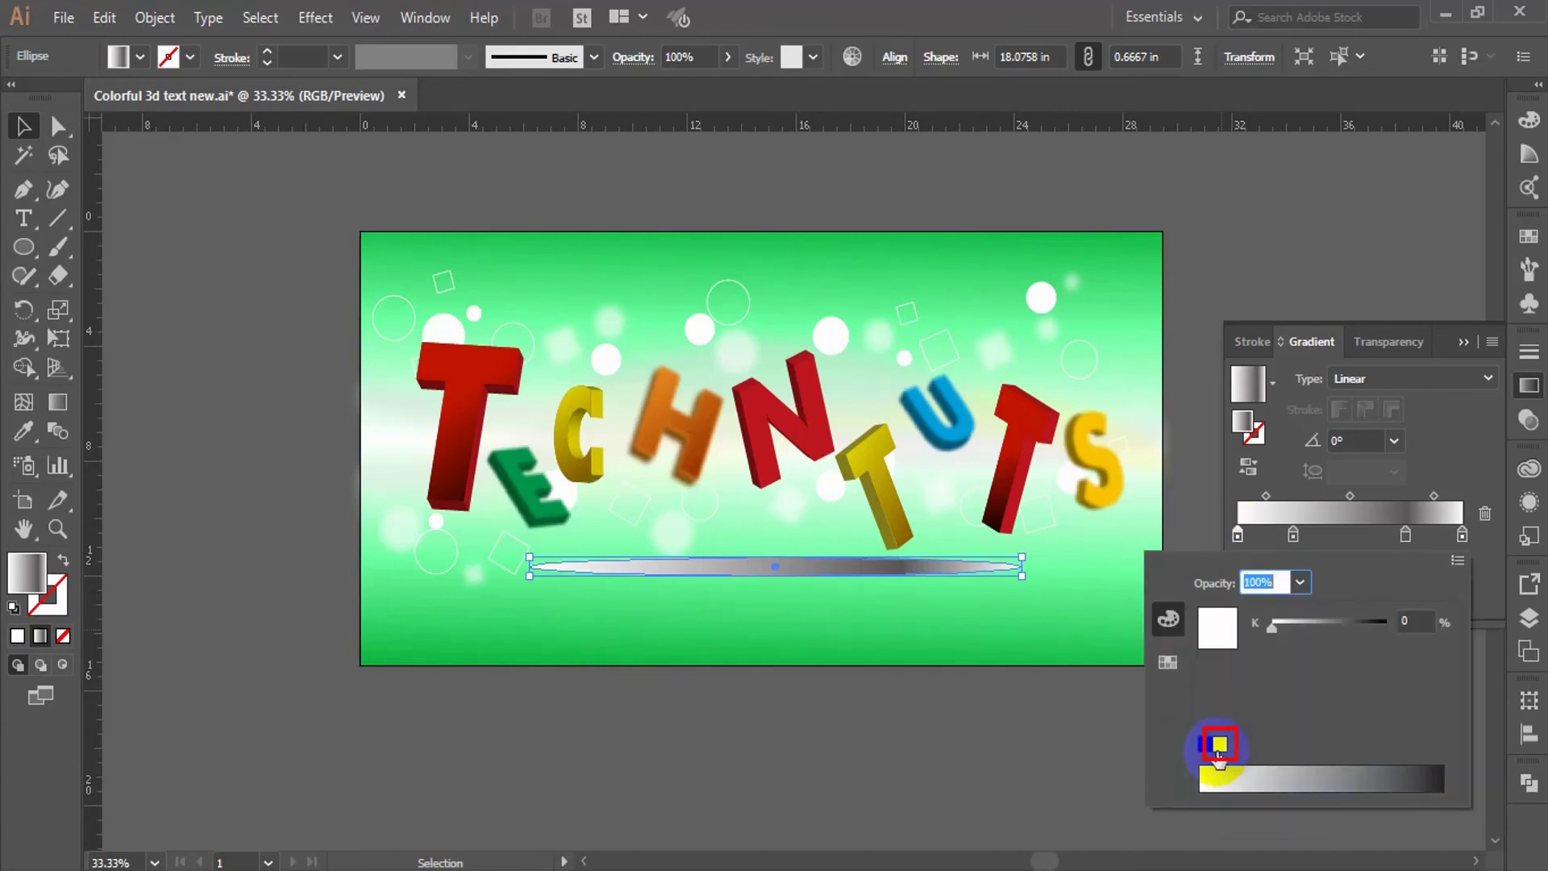
# - Recolour the two intermediate stops of the ellipse's gradient with the same light grey swatch
pyautogui.doubleClick(1293, 536)
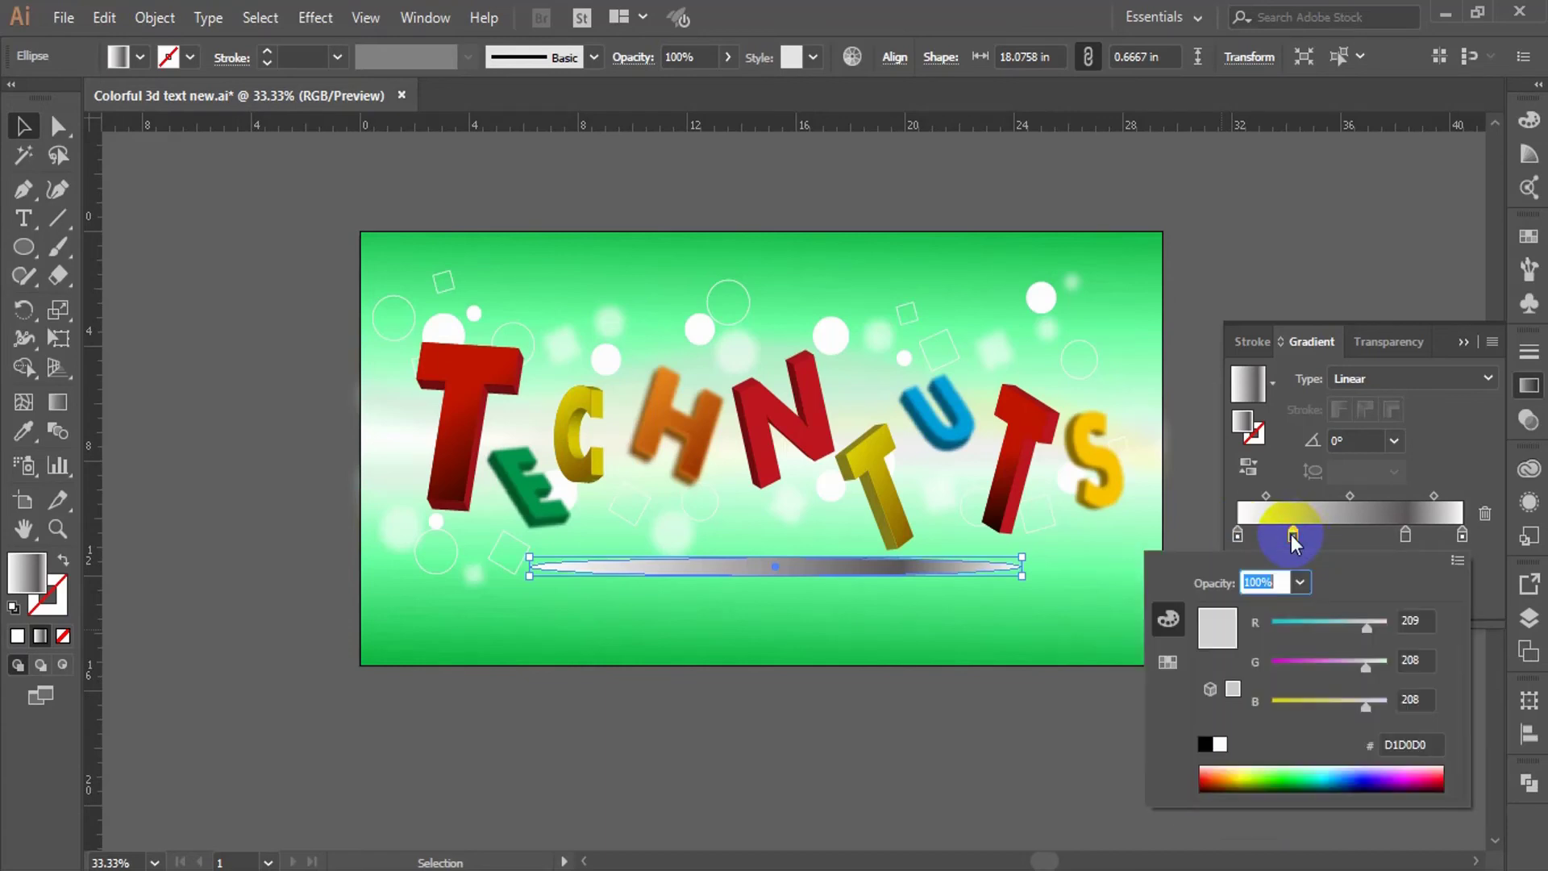
pyautogui.click(1169, 663)
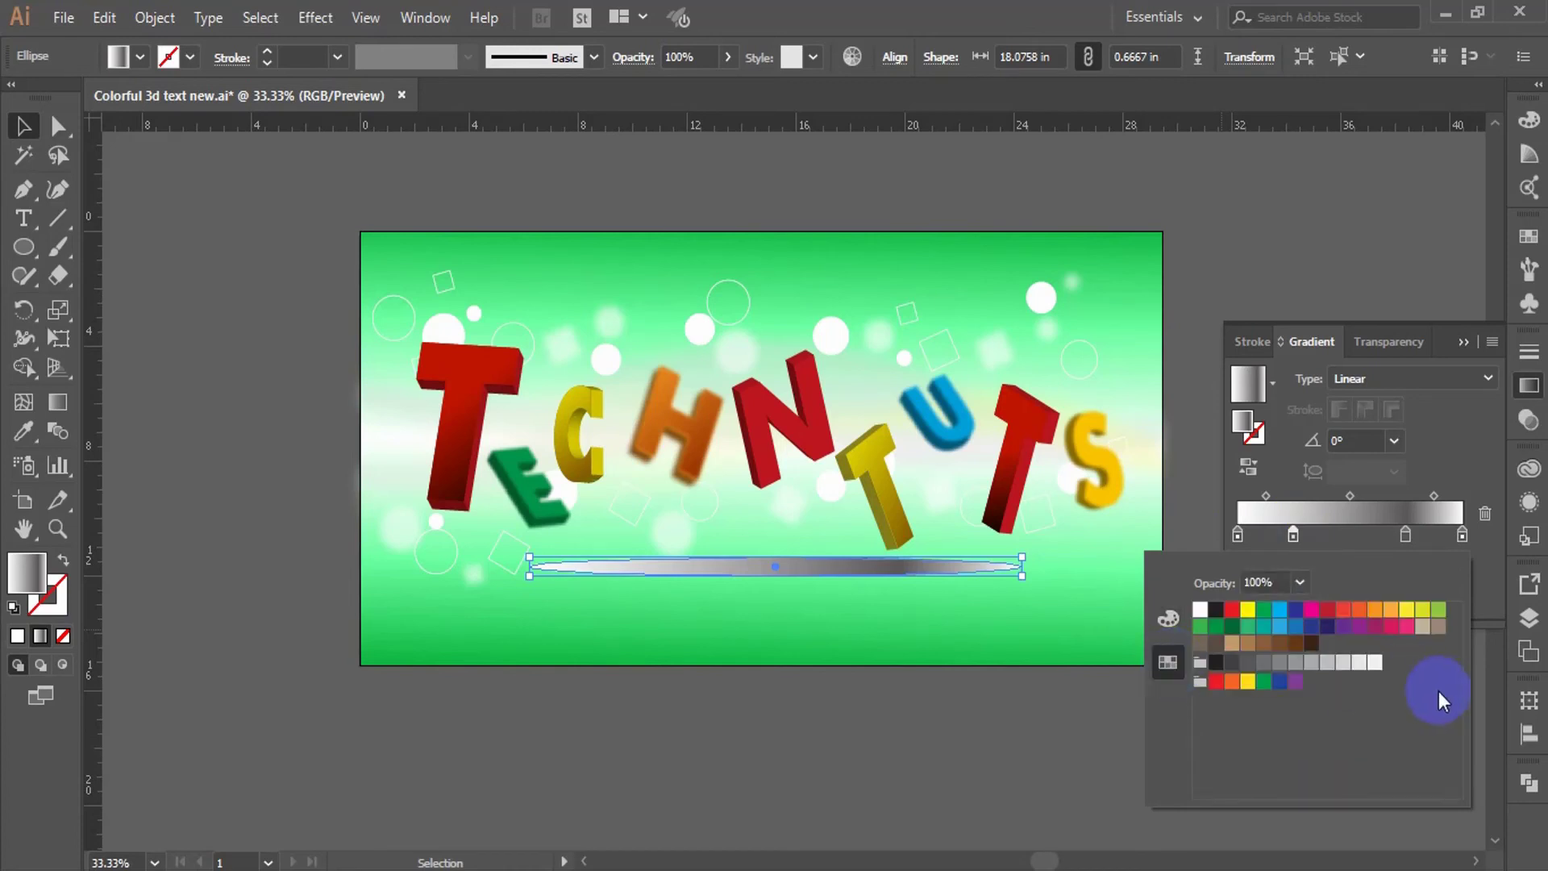
pyautogui.click(1329, 663)
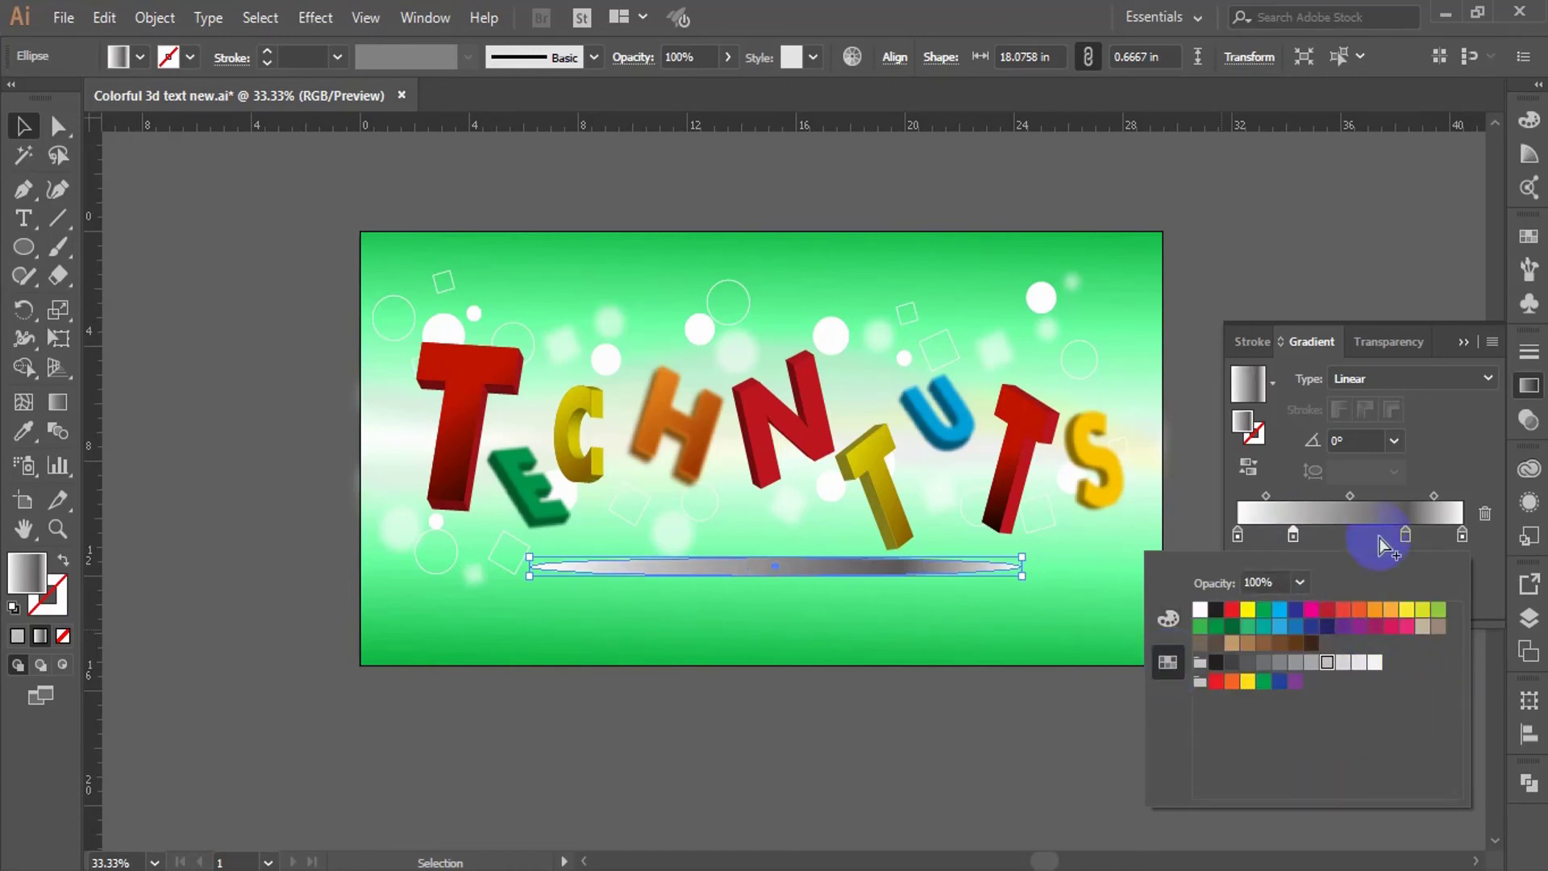
pyautogui.click(1407, 535)
pyautogui.doubleClick(1406, 536)
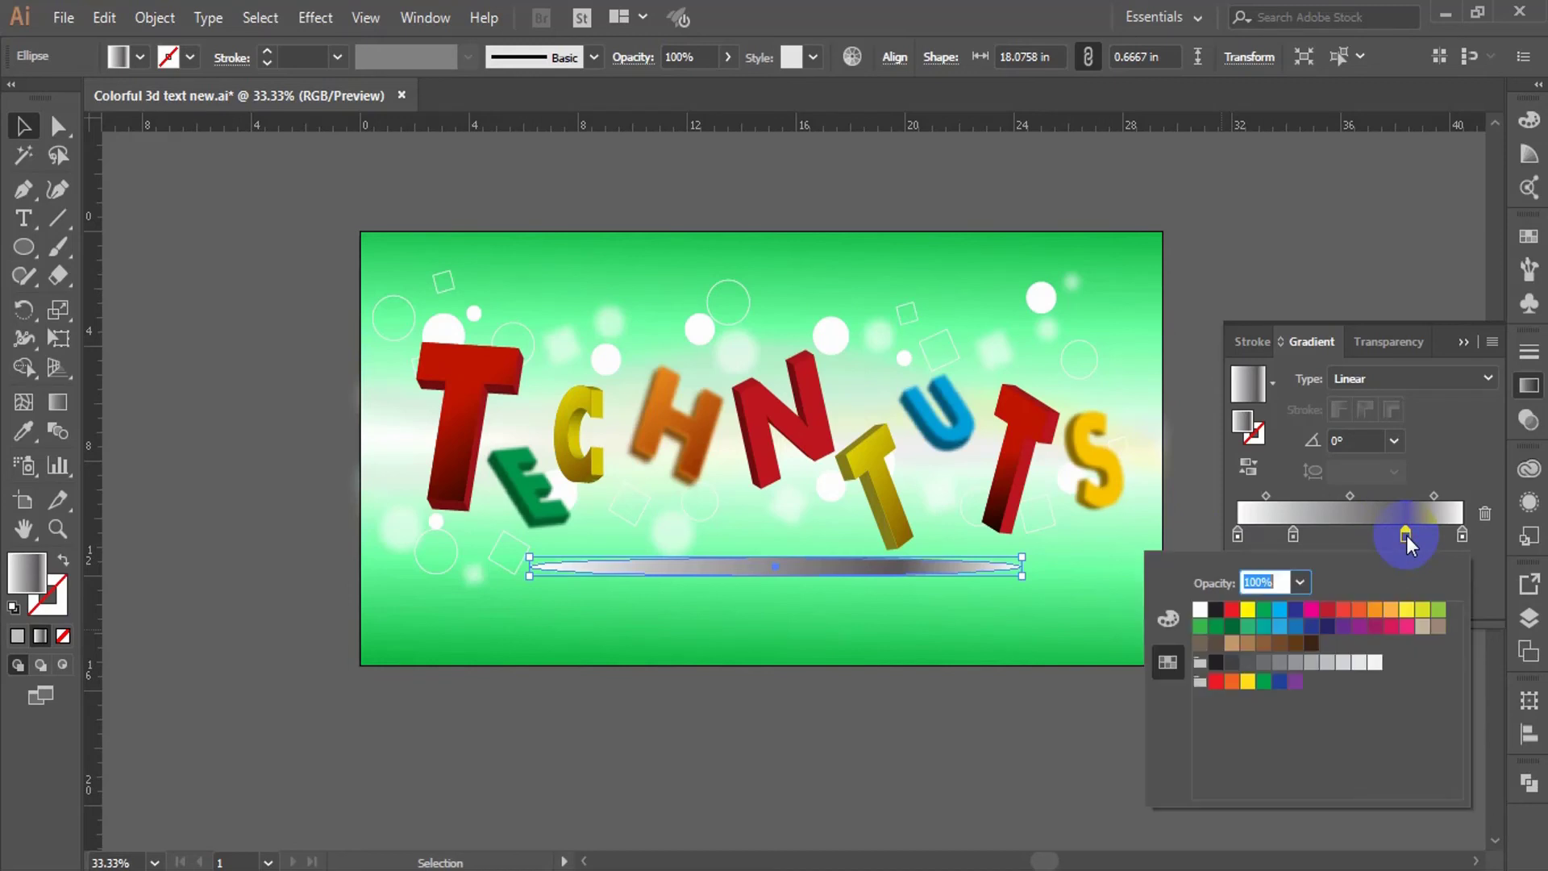
pyautogui.click(1327, 662)
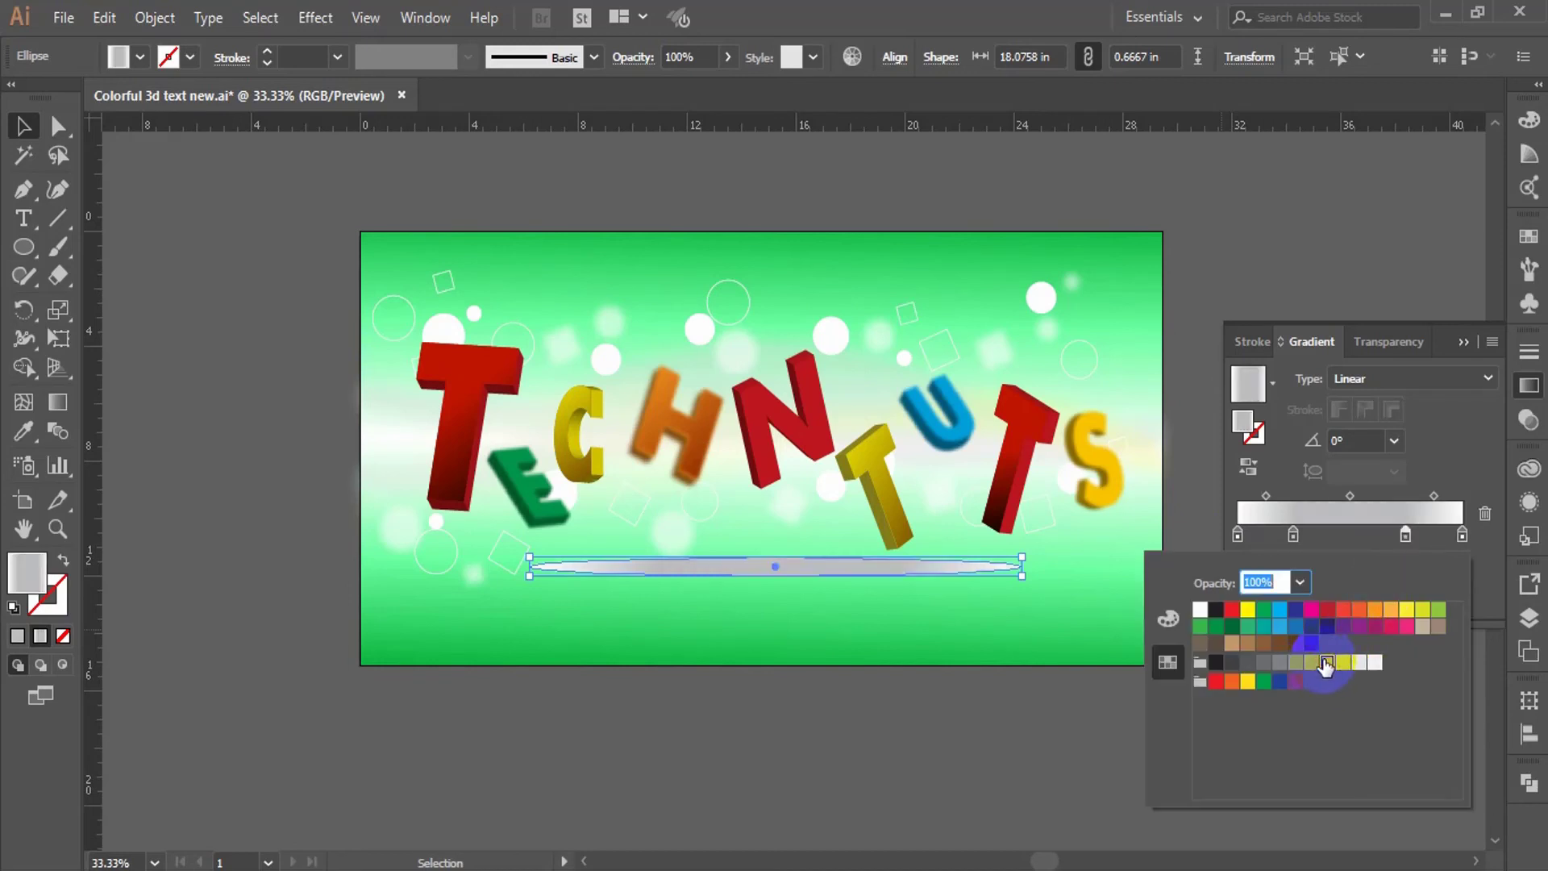
# - Apply a Gaussian Blur with a radius of 61.9 pixels to the flat ellipse
pyautogui.click(314, 17)
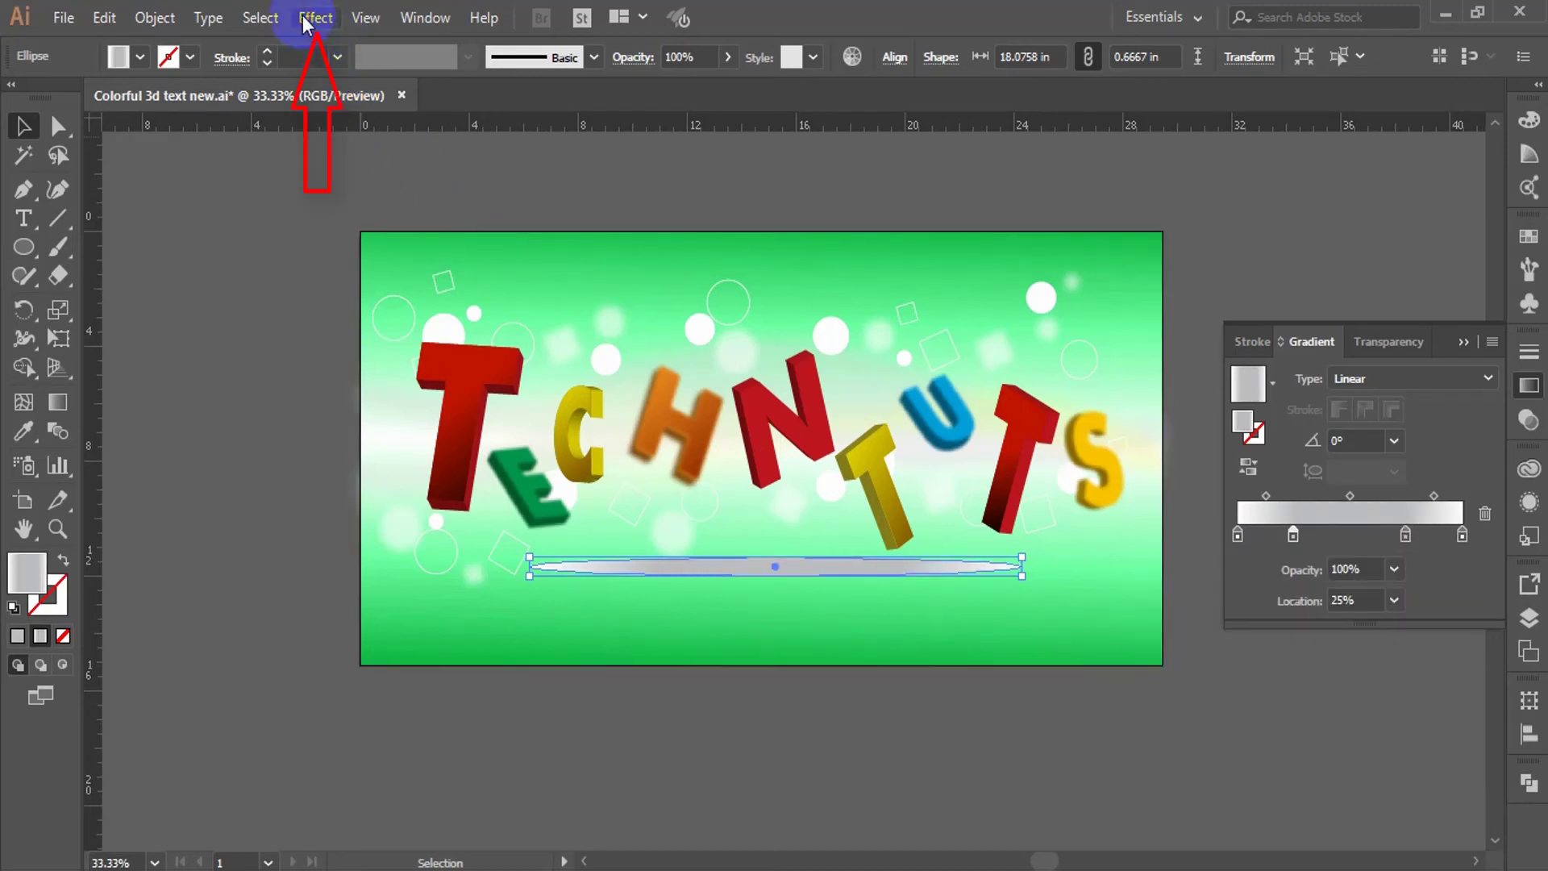
pyautogui.moveTo(533, 417)
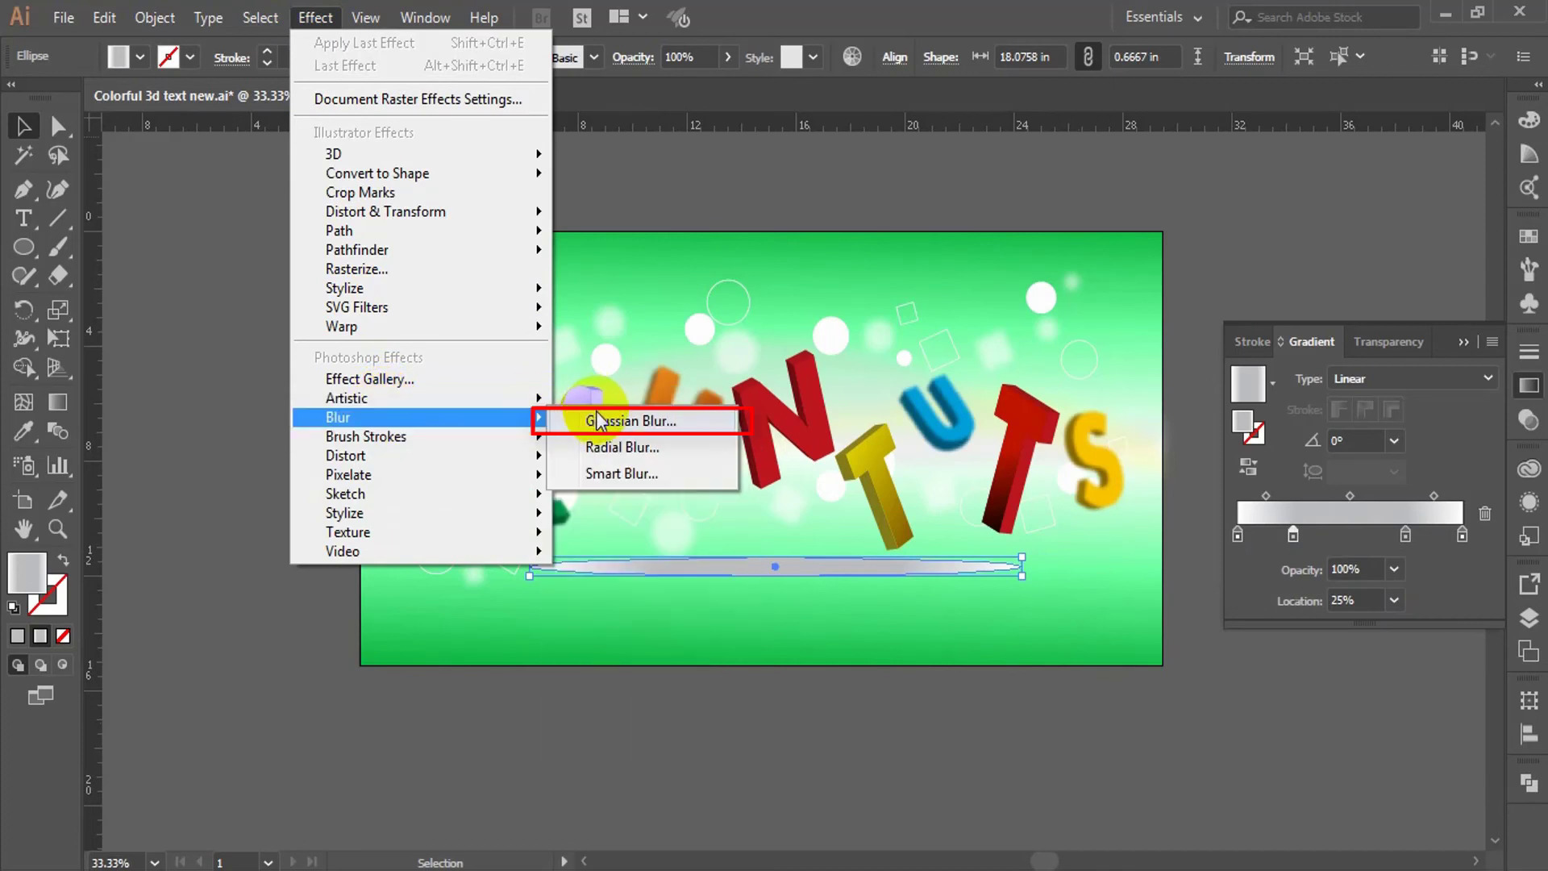
pyautogui.click(645, 417)
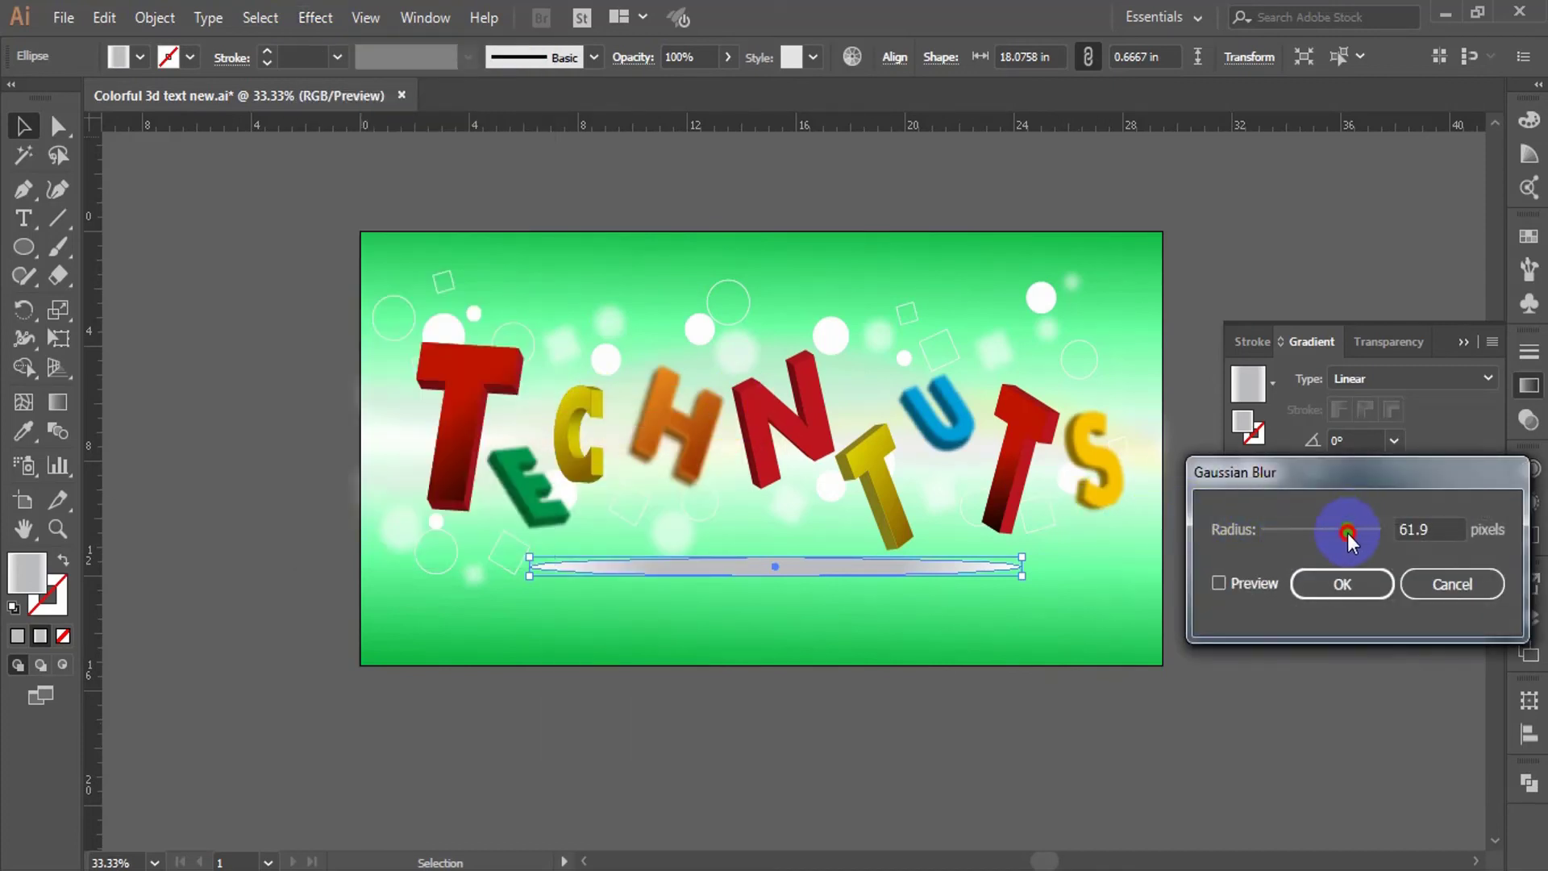
pyautogui.click(1341, 585)
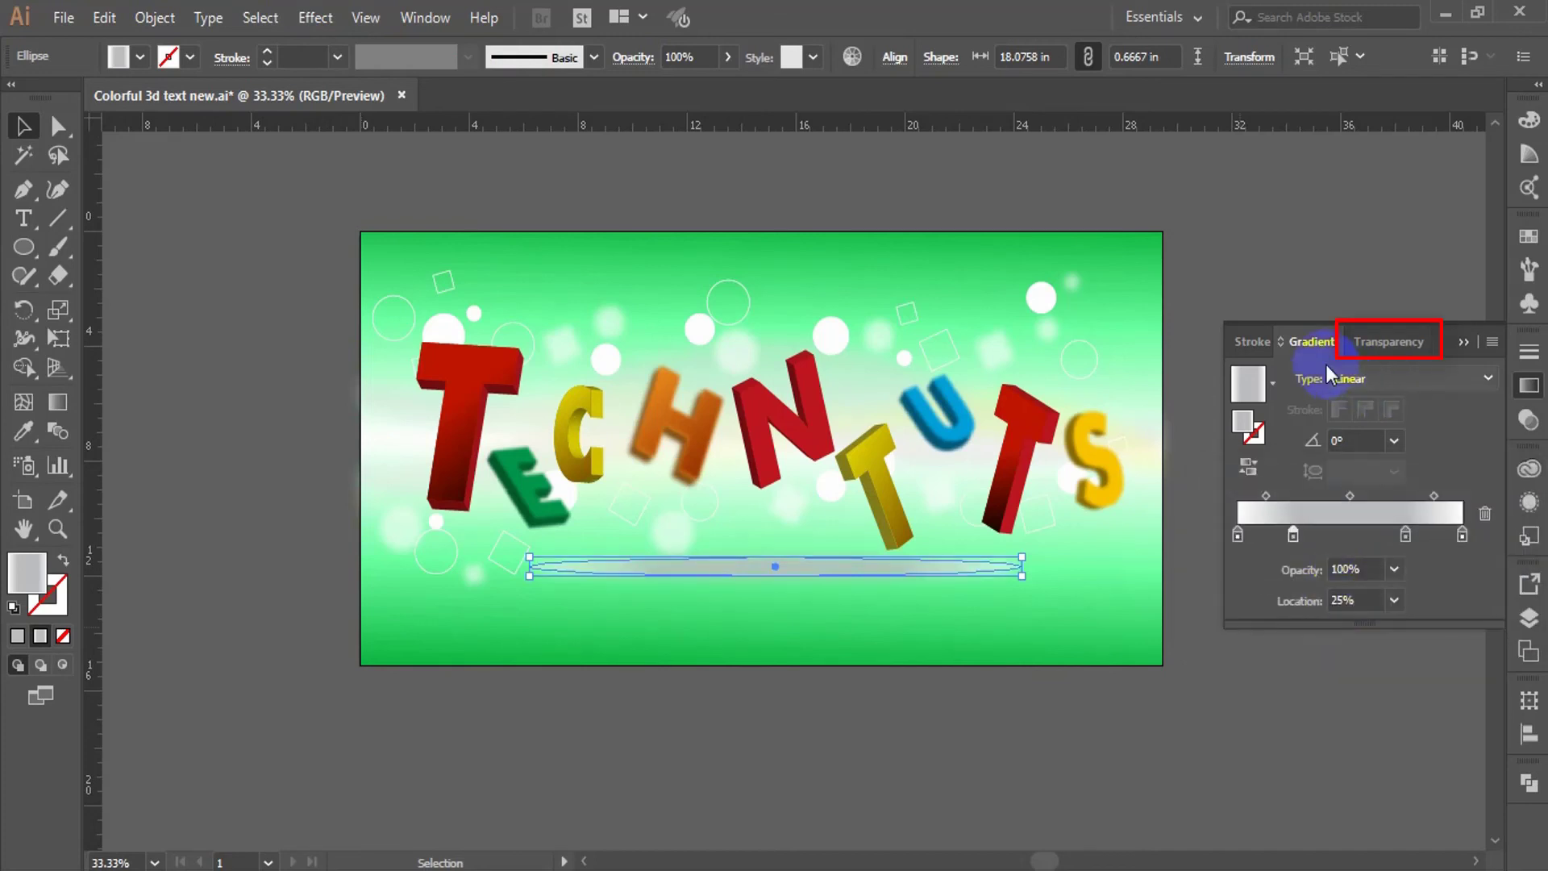
# - Set the blurred ellipse's blending mode to Multiply
pyautogui.click(1384, 342)
pyautogui.click(1323, 378)
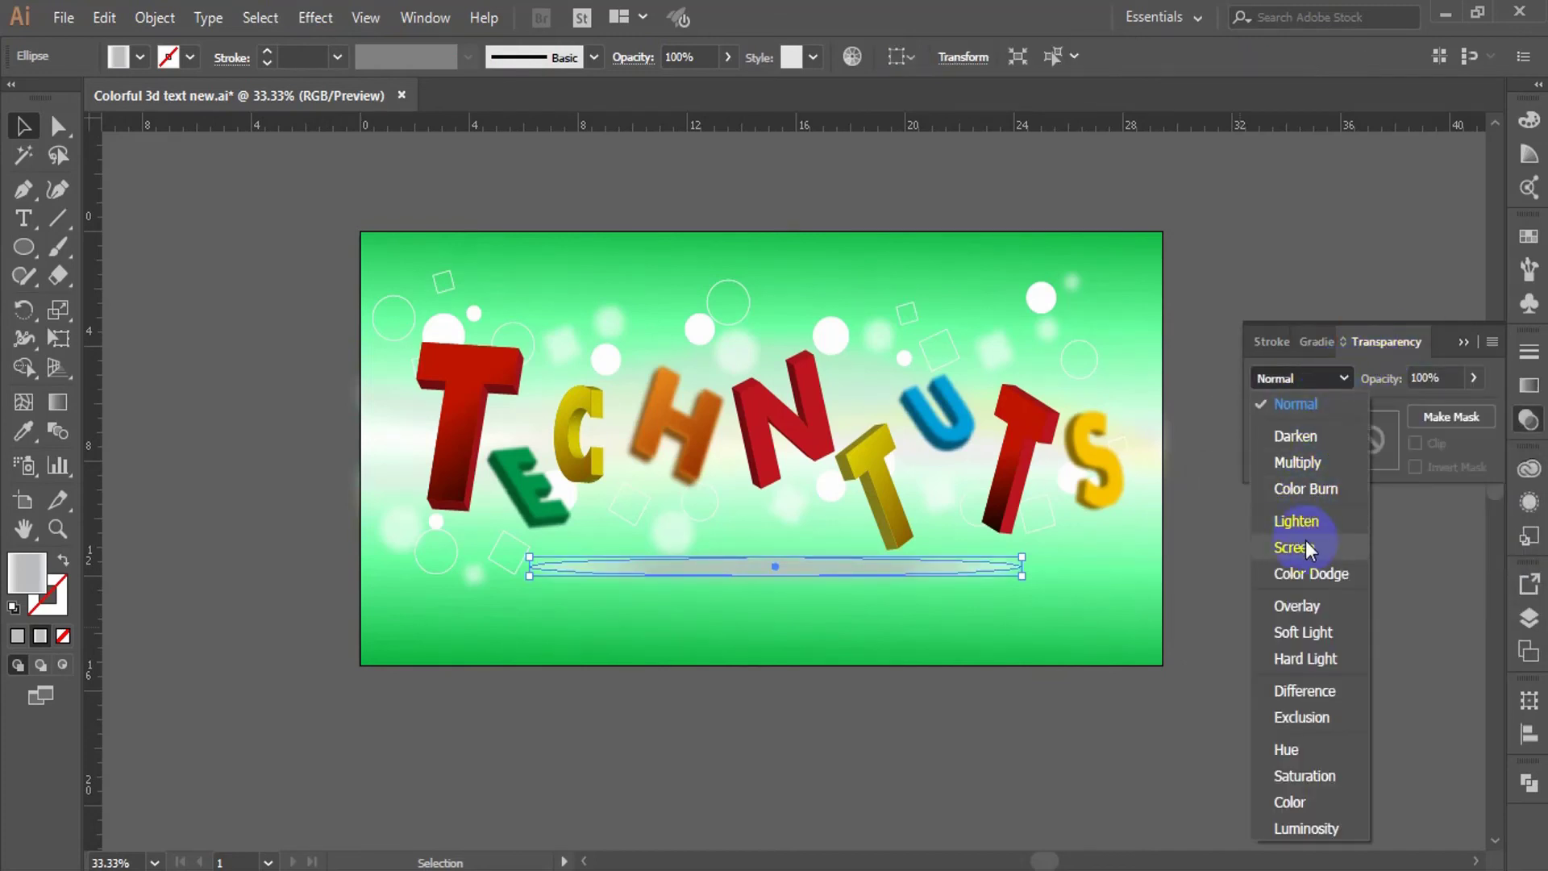
pyautogui.click(1298, 463)
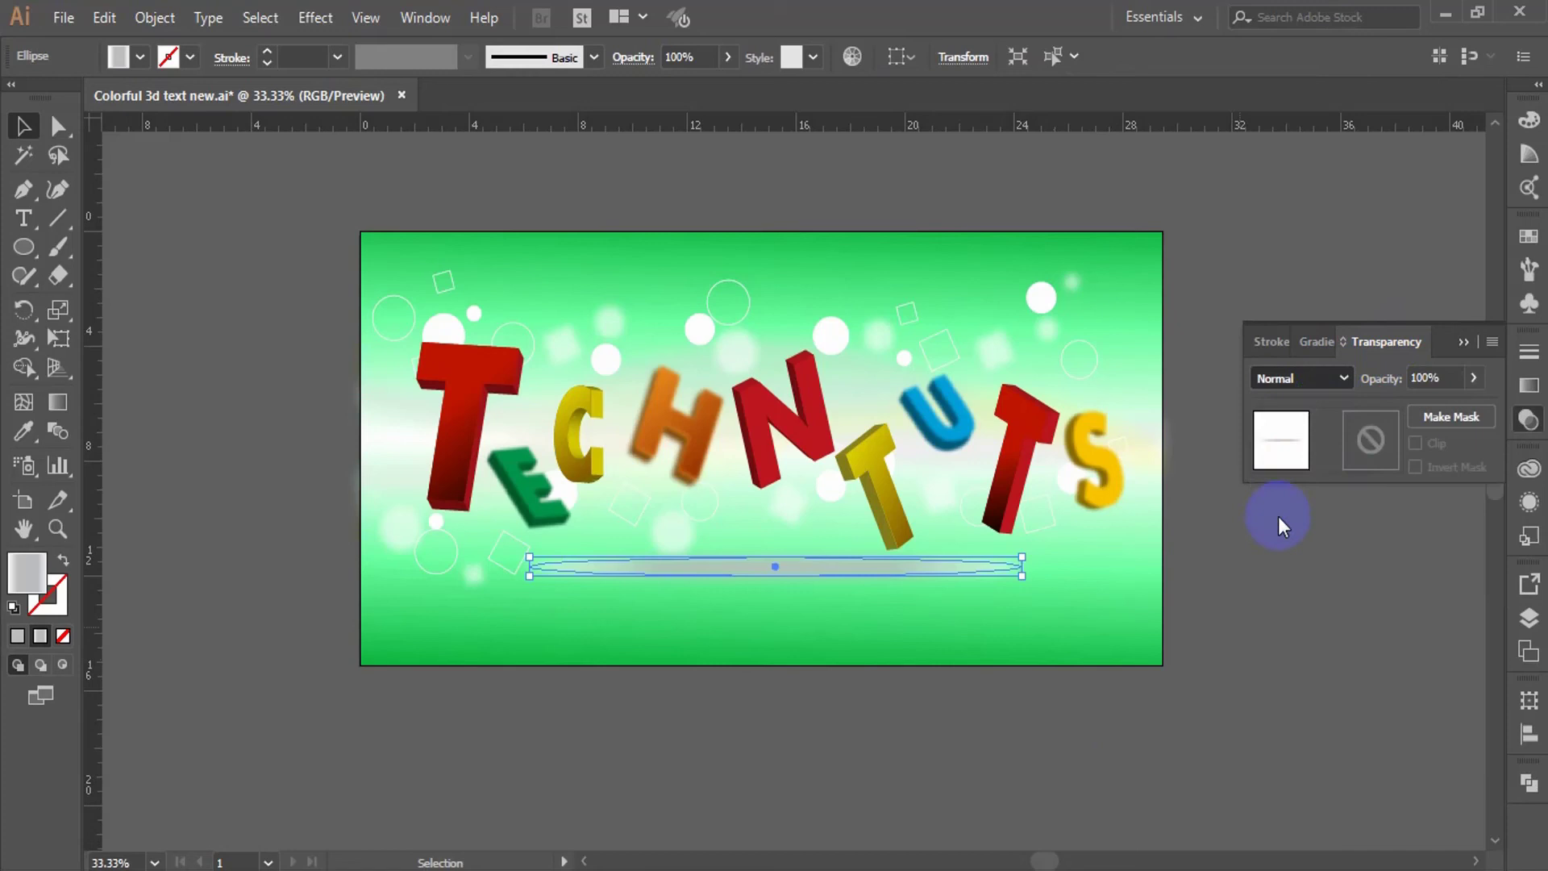
pyautogui.click(1226, 655)
pyautogui.click(882, 593)
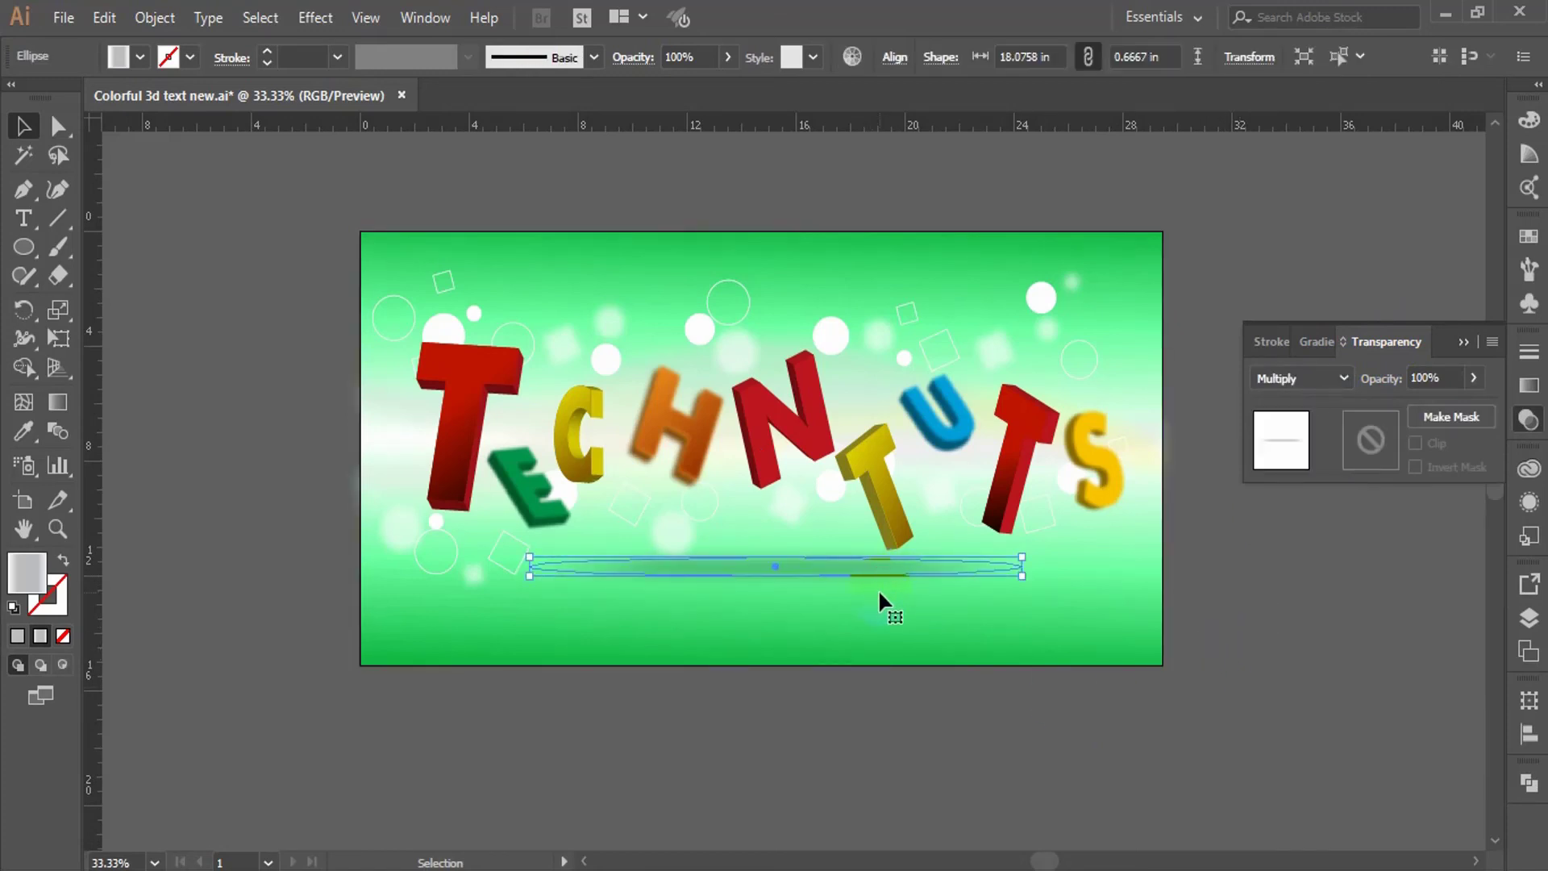
# - Enlarge the shadow ellipse proportionally to about 19.56 by 0.72 in and set its opacity to 70%
pyautogui.moveTo(529, 578); pyautogui.dragTo(508, 591)
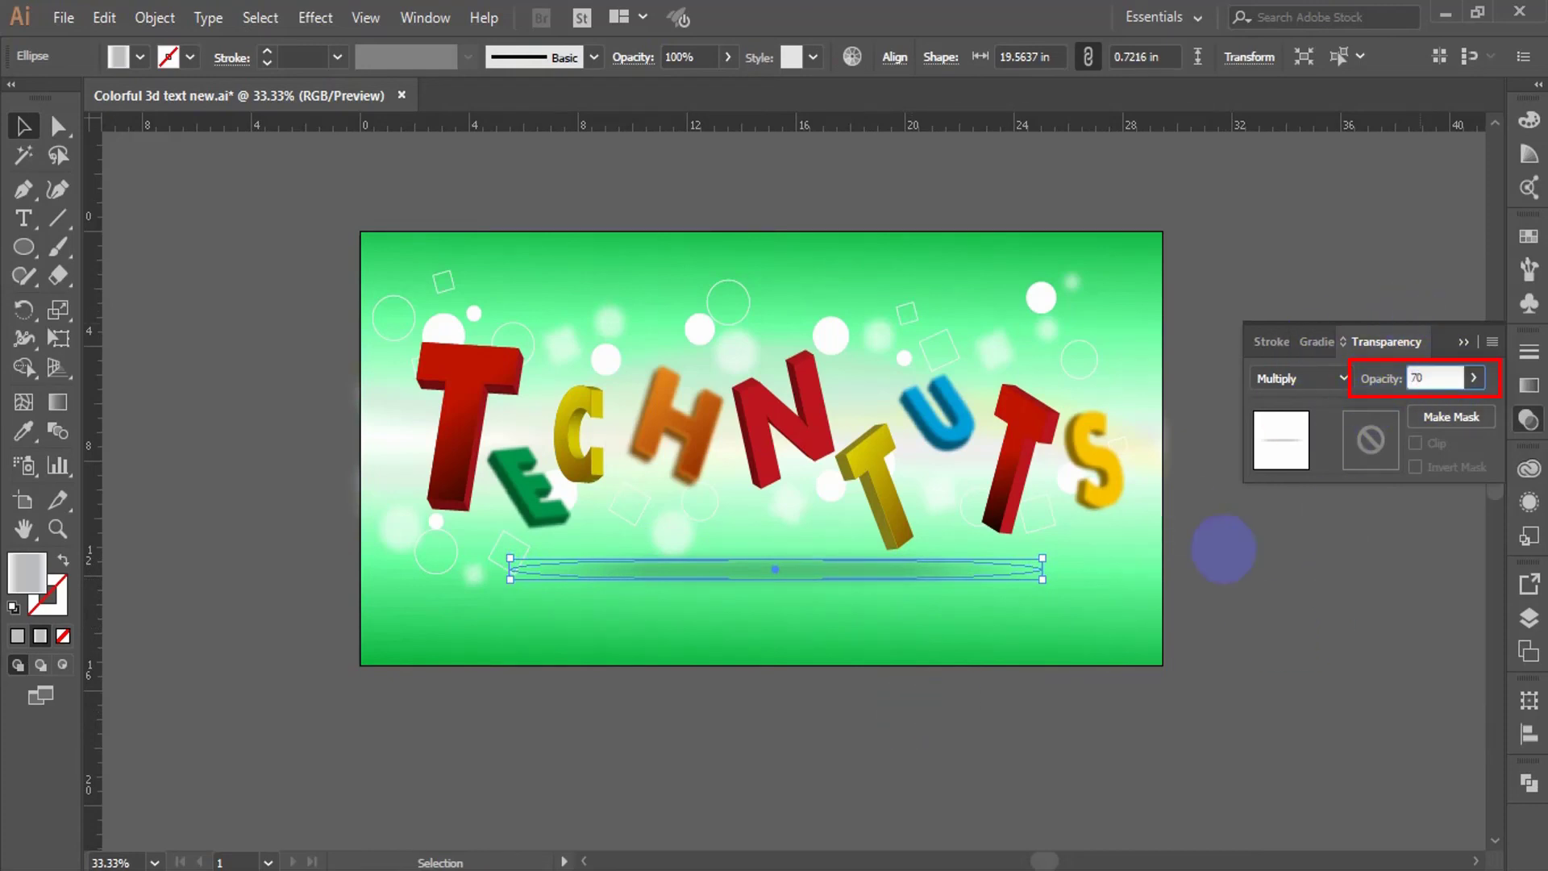
pyautogui.click(1279, 389)
pyautogui.click(1176, 598)
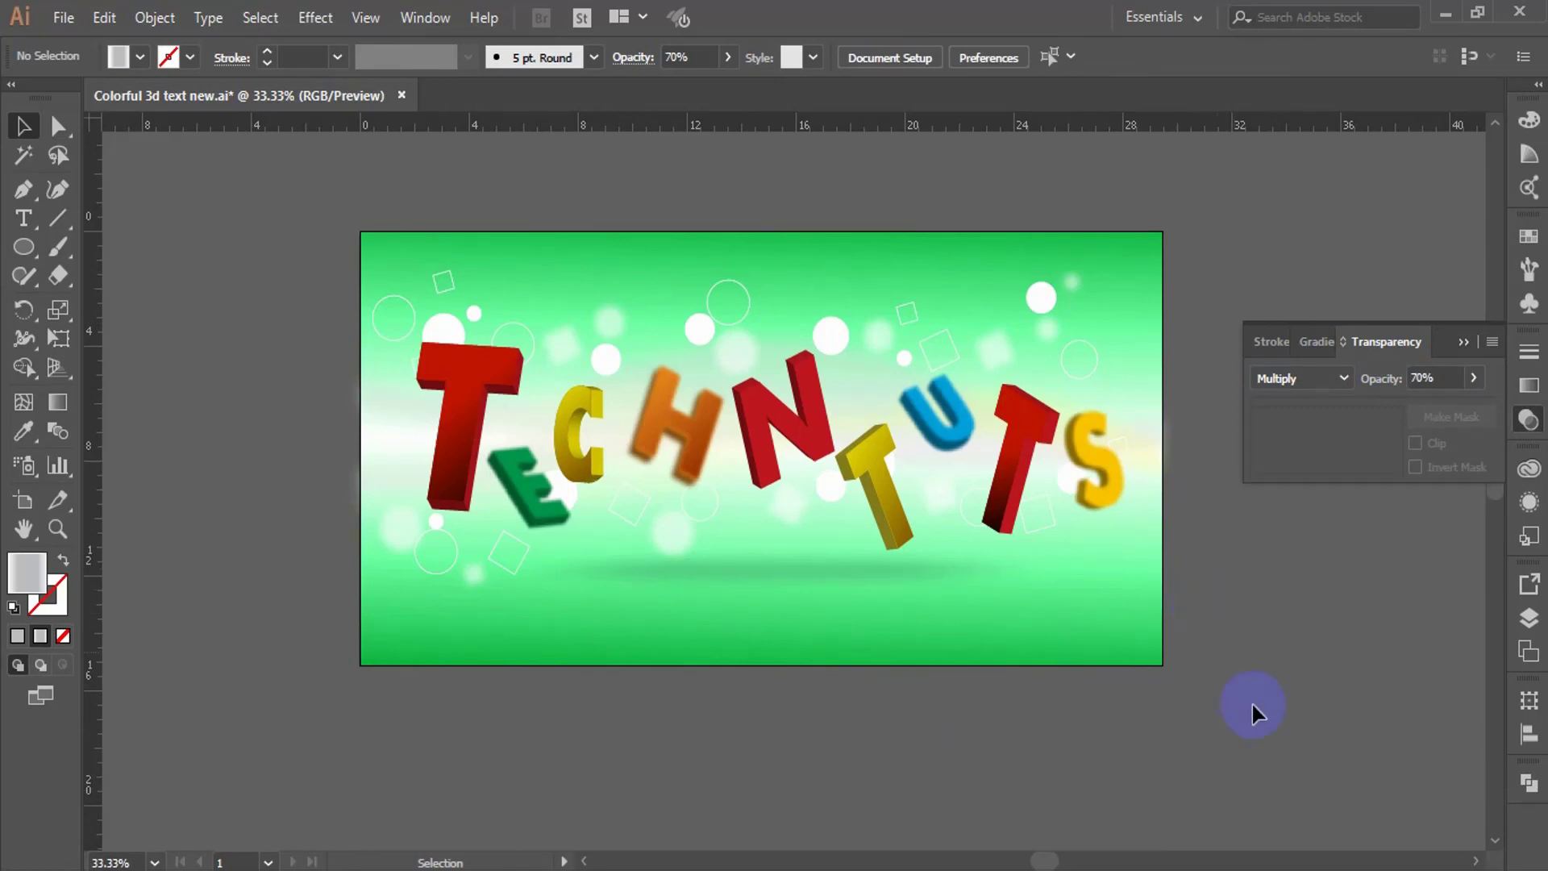
# - Save the document to the Desktop as the Adobe Illustrator file "Colorful 3d text new", accepting the save options
pyautogui.click(64, 17)
pyautogui.click(177, 239)
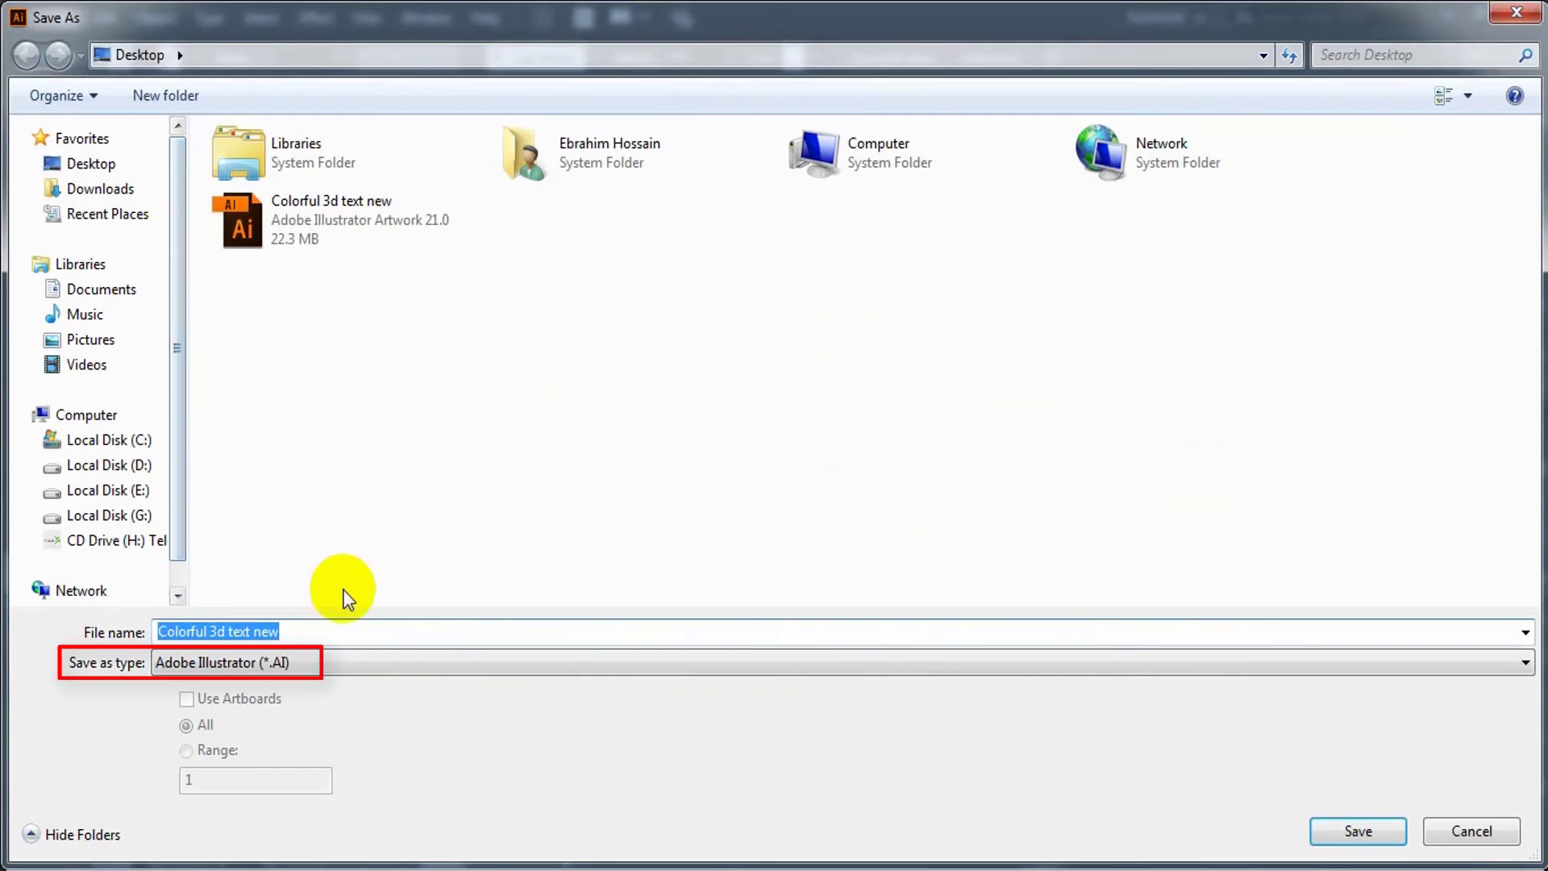
pyautogui.click(1359, 830)
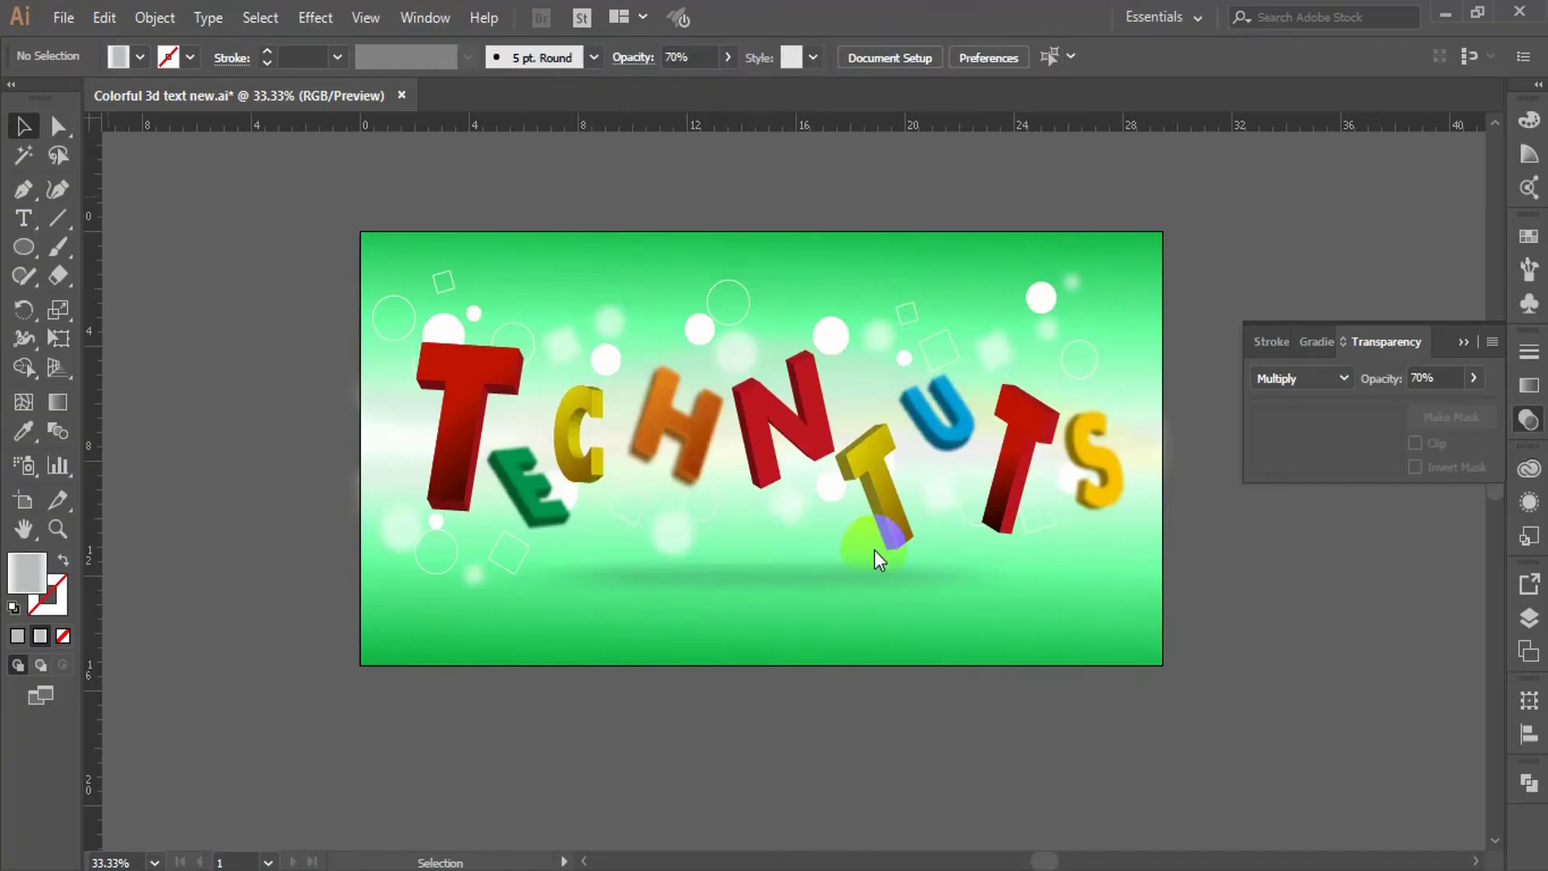
pyautogui.click(901, 780)
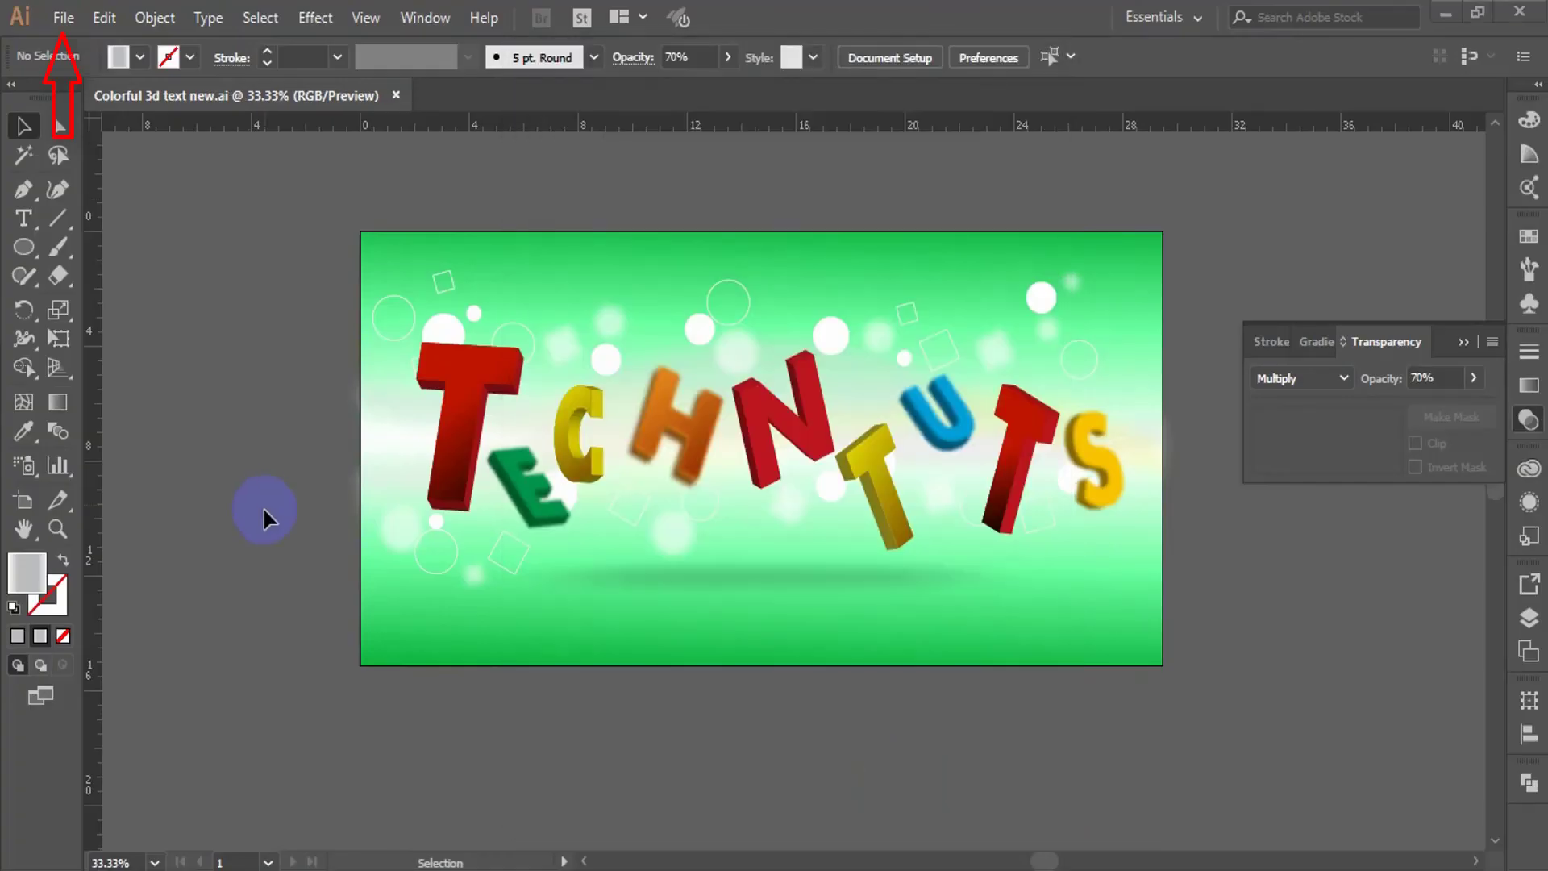
# - Export the finished artwork as an image and inspect the lettering up close in Windows Photo Viewer
pyautogui.click(64, 17)
pyautogui.moveTo(161, 452)
pyautogui.click(439, 470)
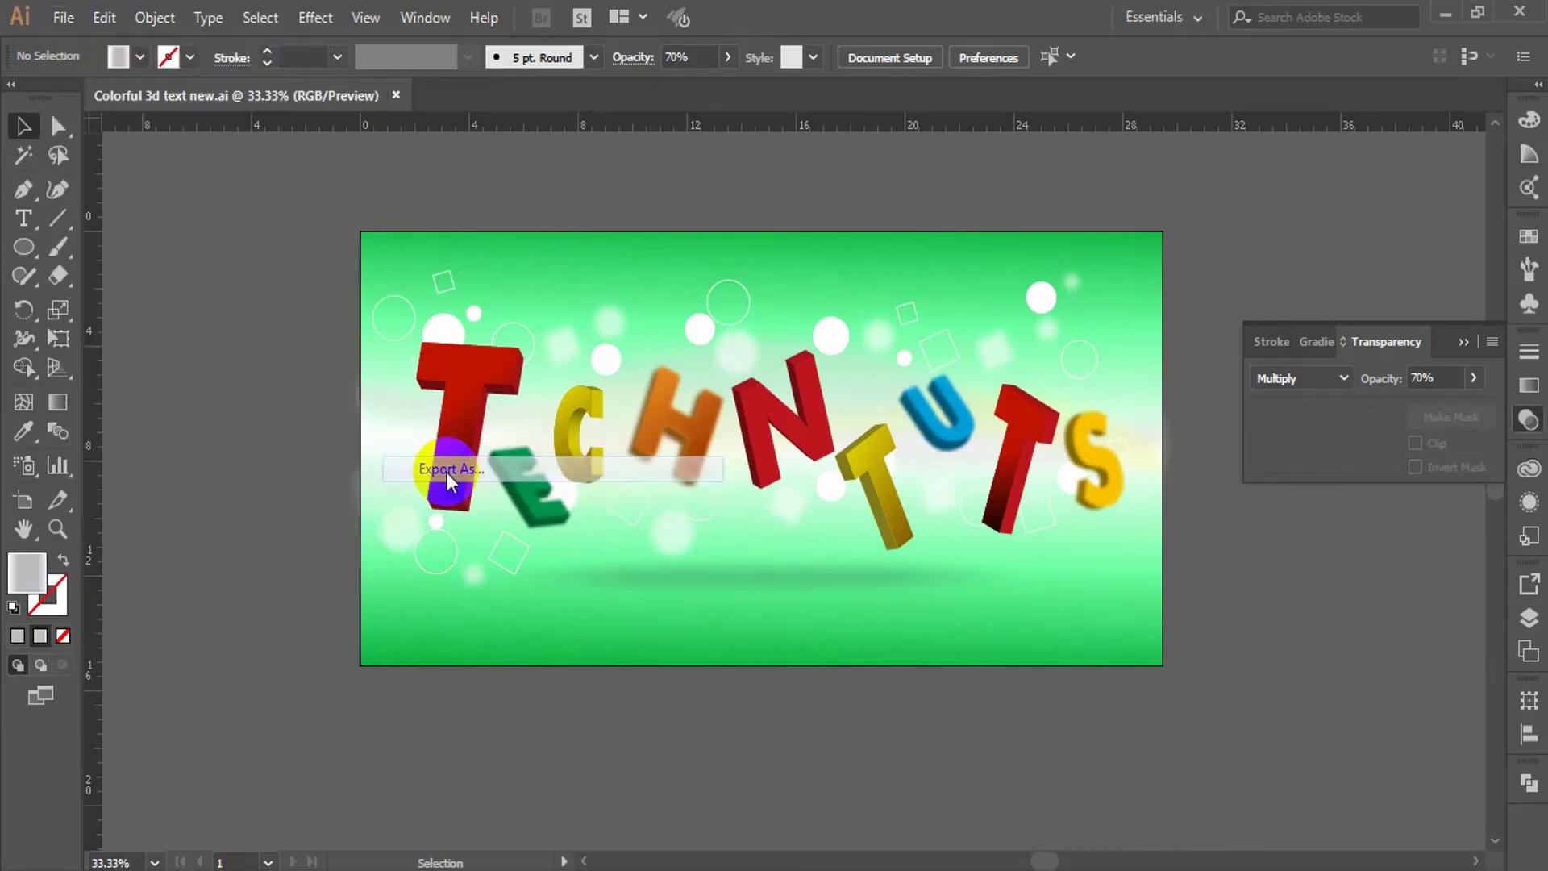
pyautogui.click(1345, 816)
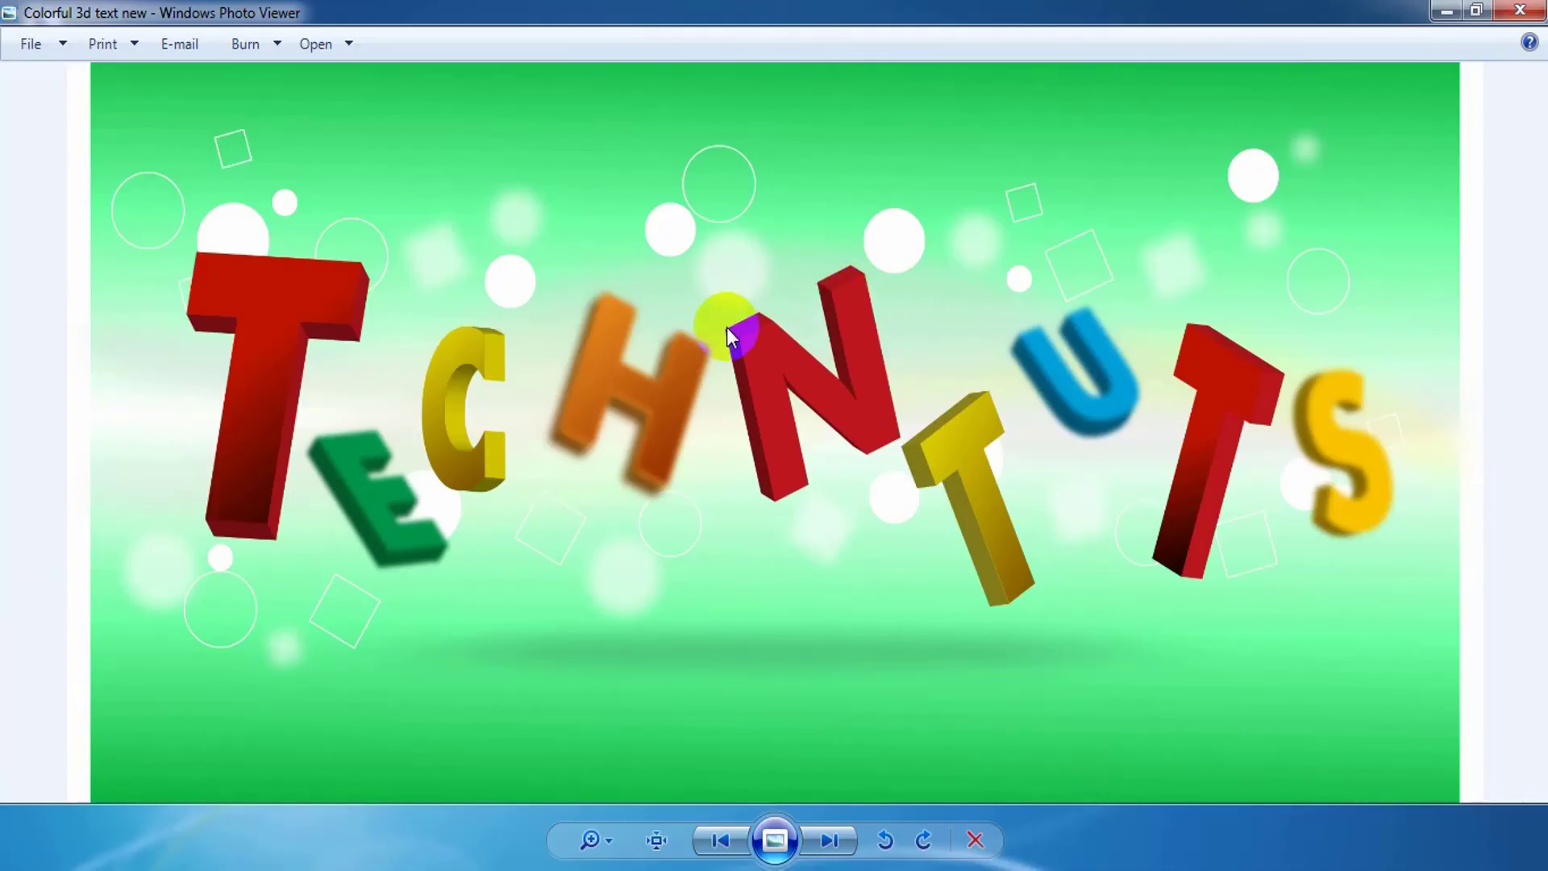
pyautogui.scroll(4, 728, 327)
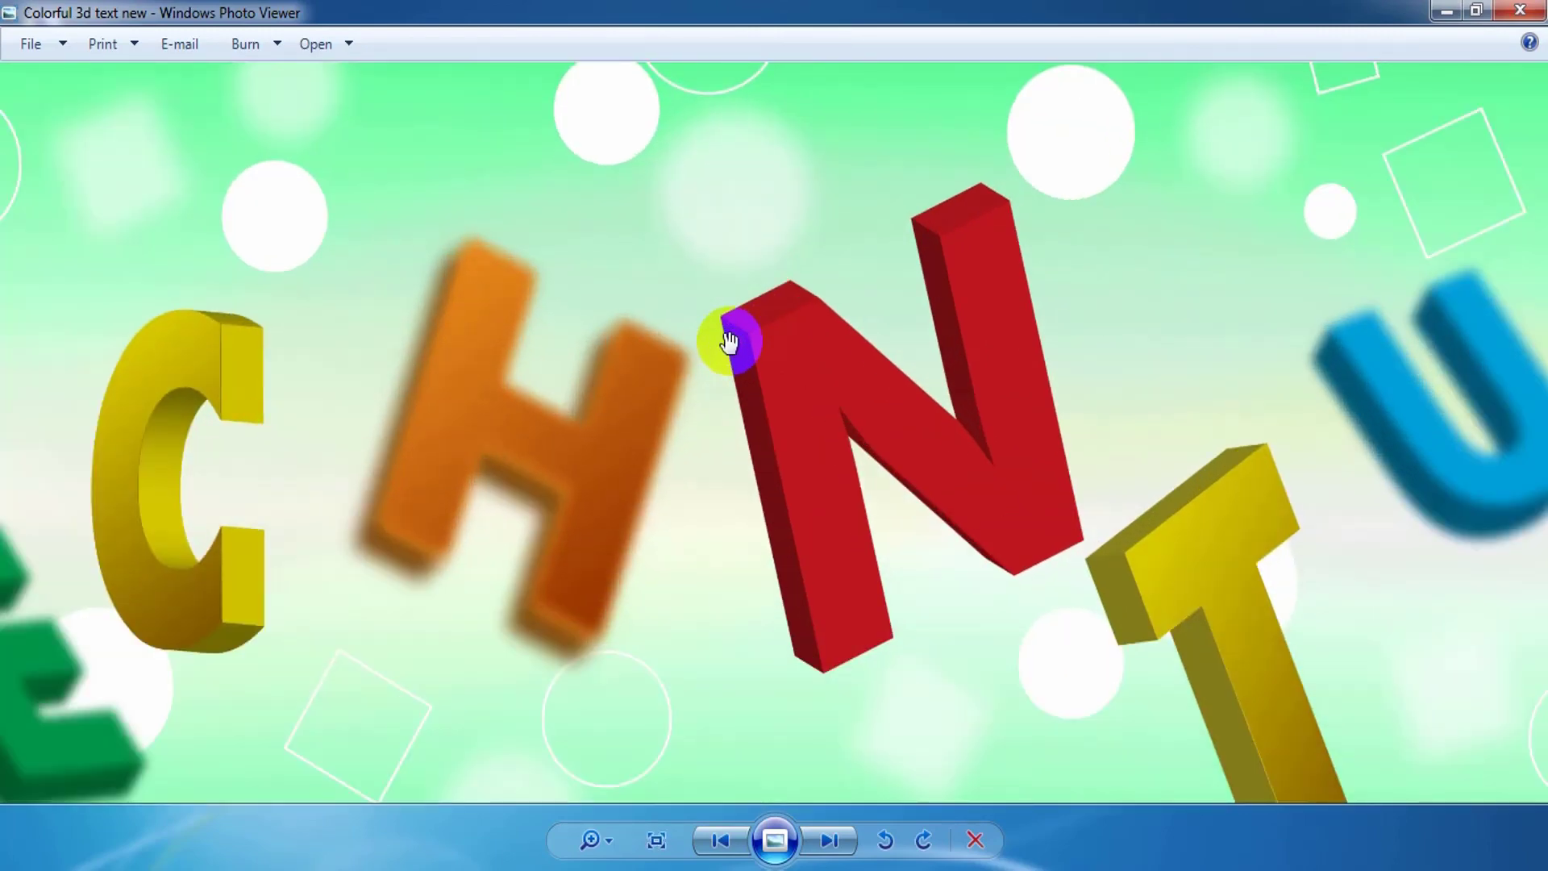
pyautogui.scroll(-4, 728, 342)
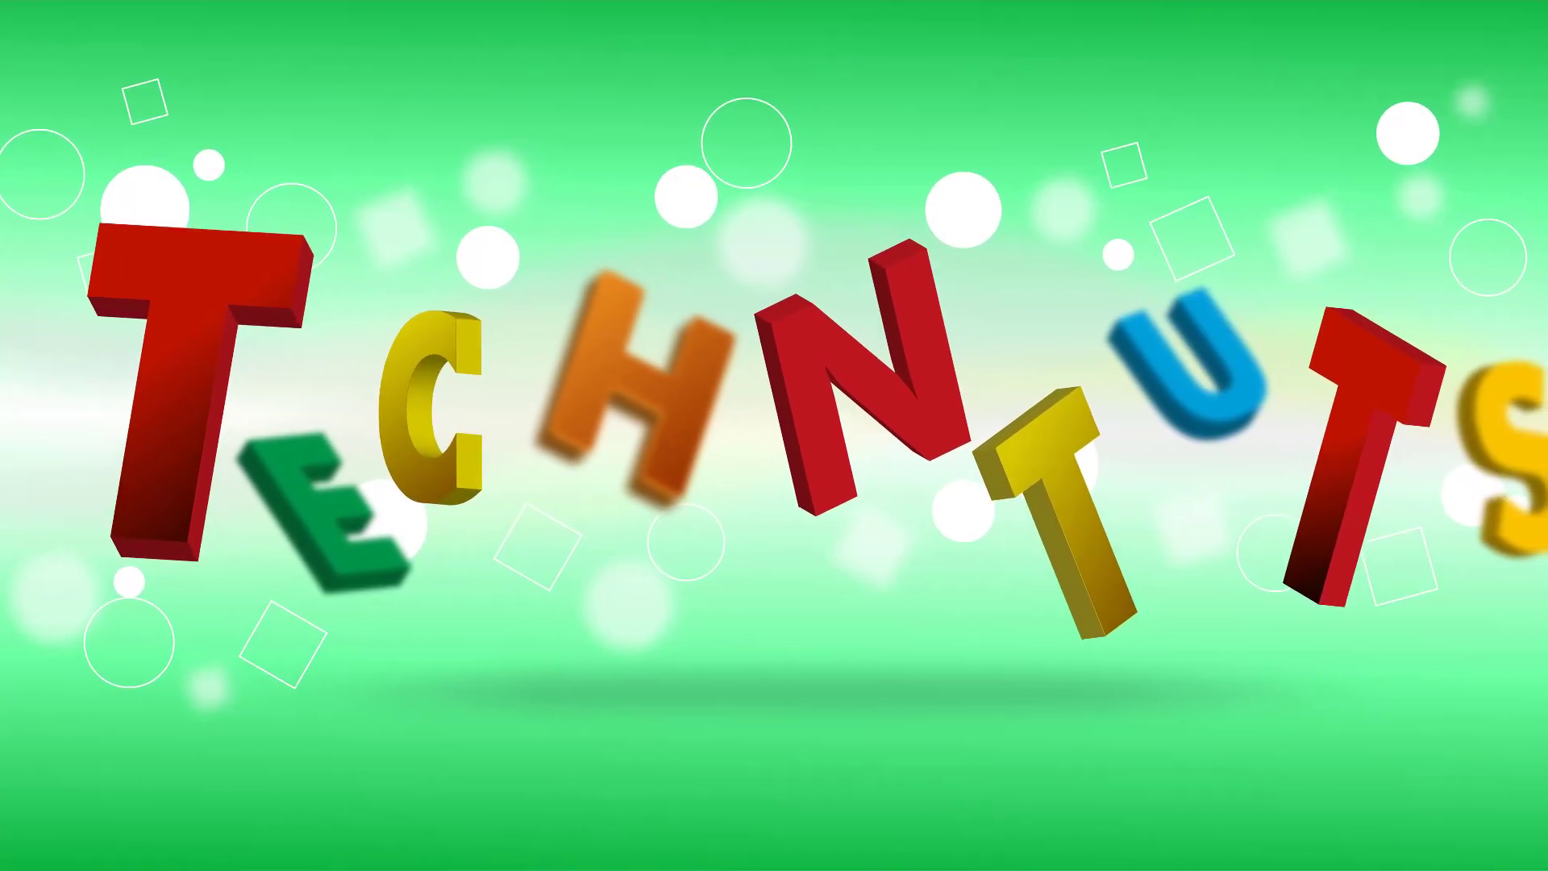